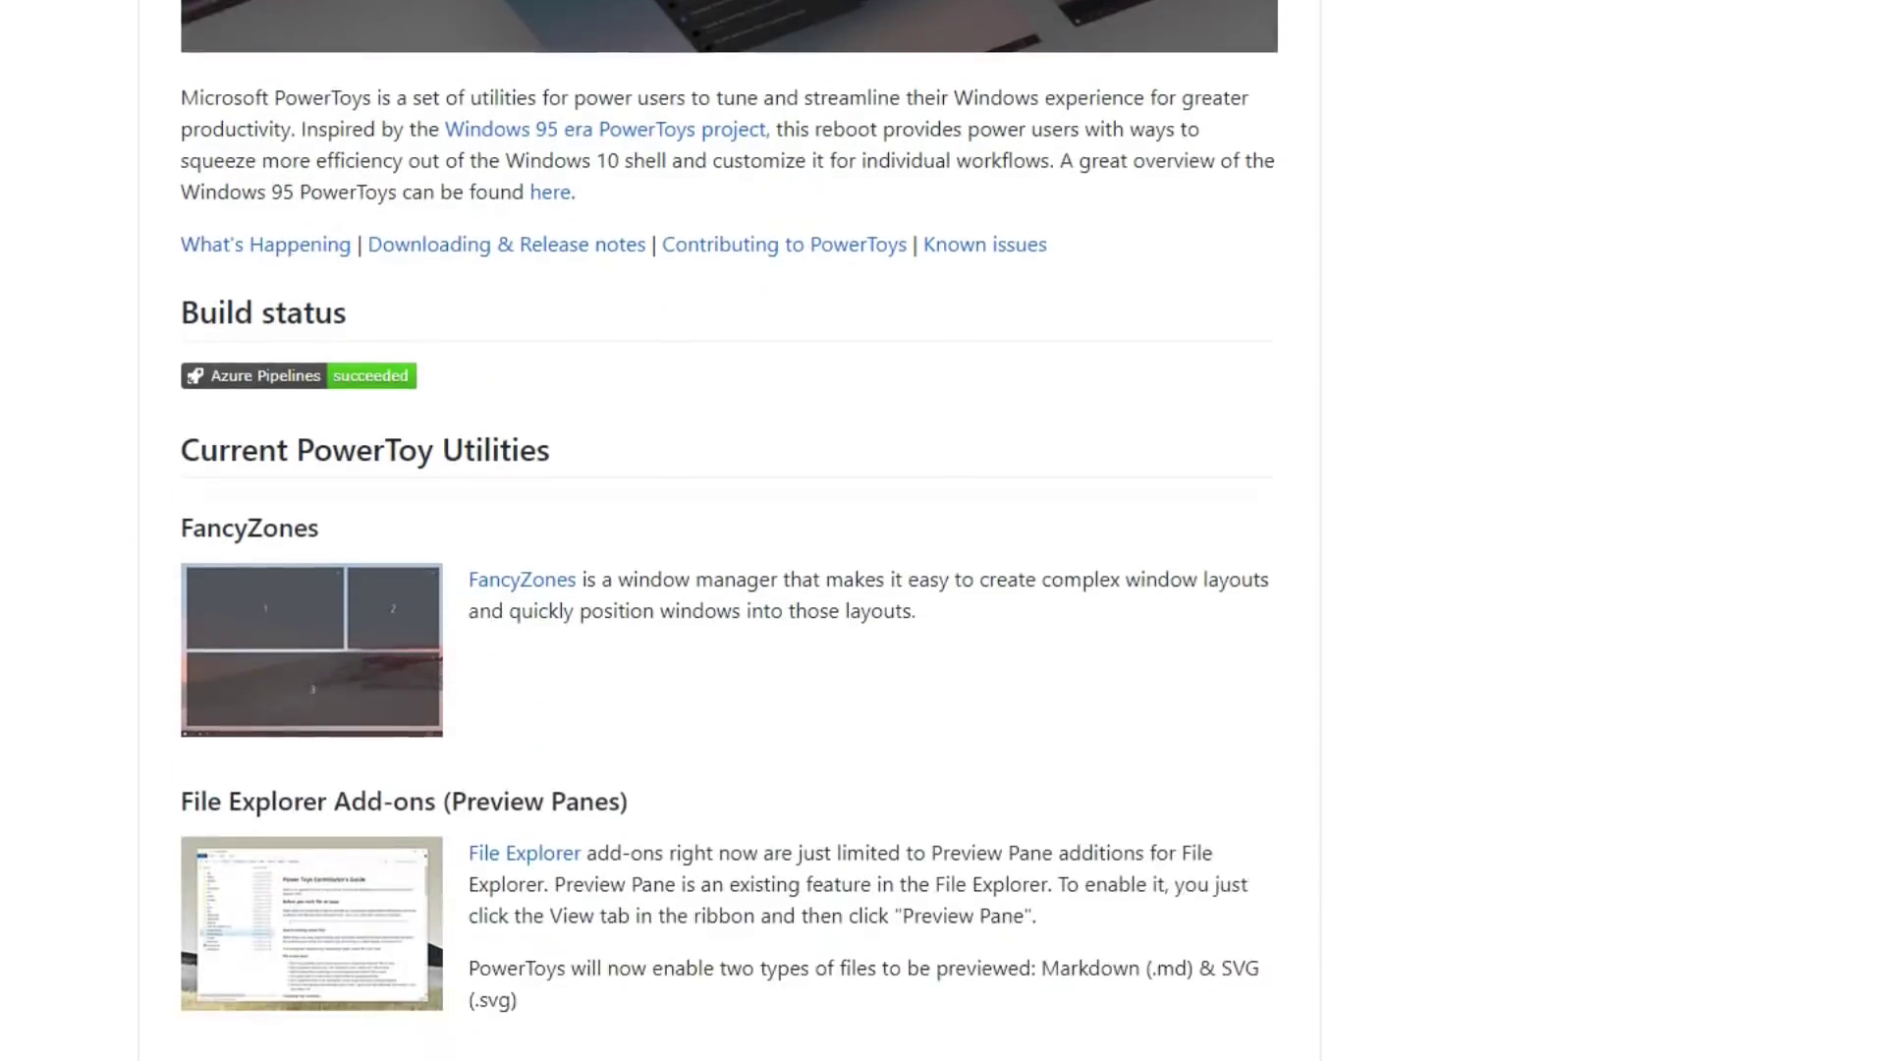
# Scroll the PowerToys README down to the installation options: MSI release, WinGet and Chocolatey.
pyautogui.scroll(-14, 728, 531)
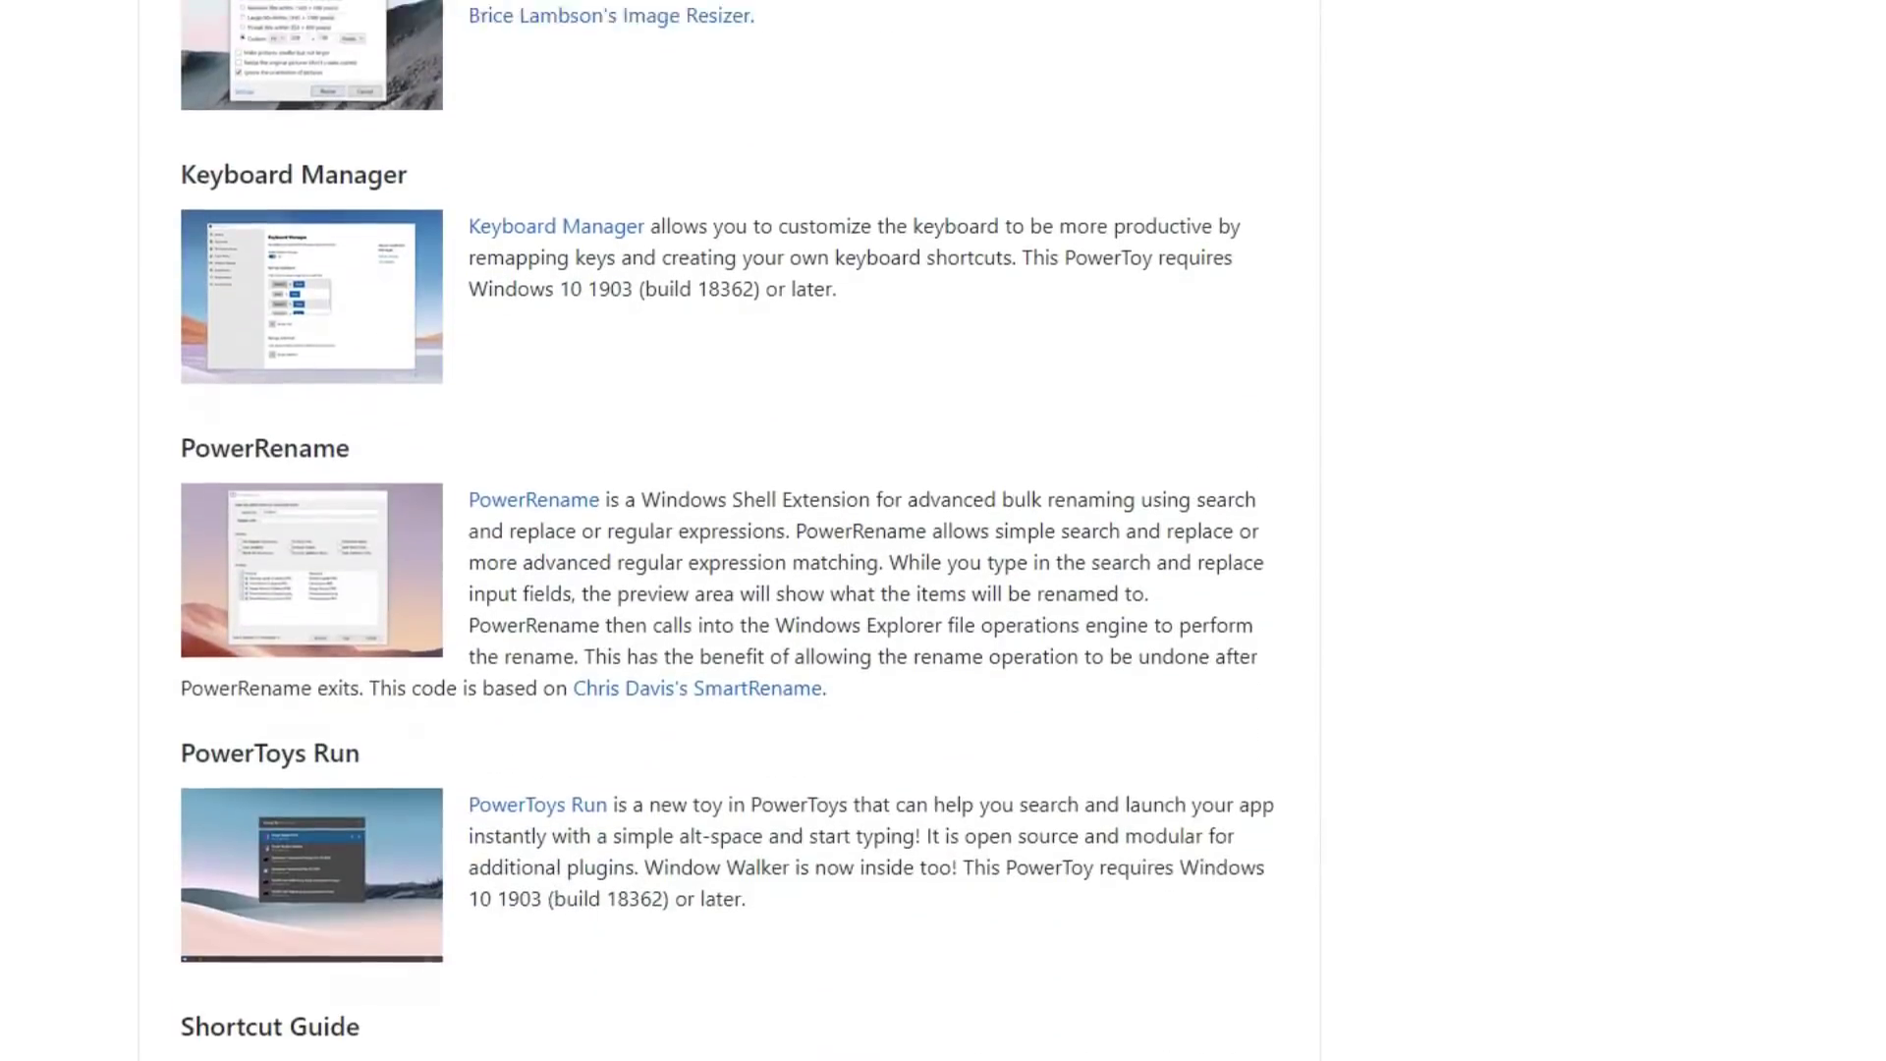
pyautogui.scroll(-17, 728, 531)
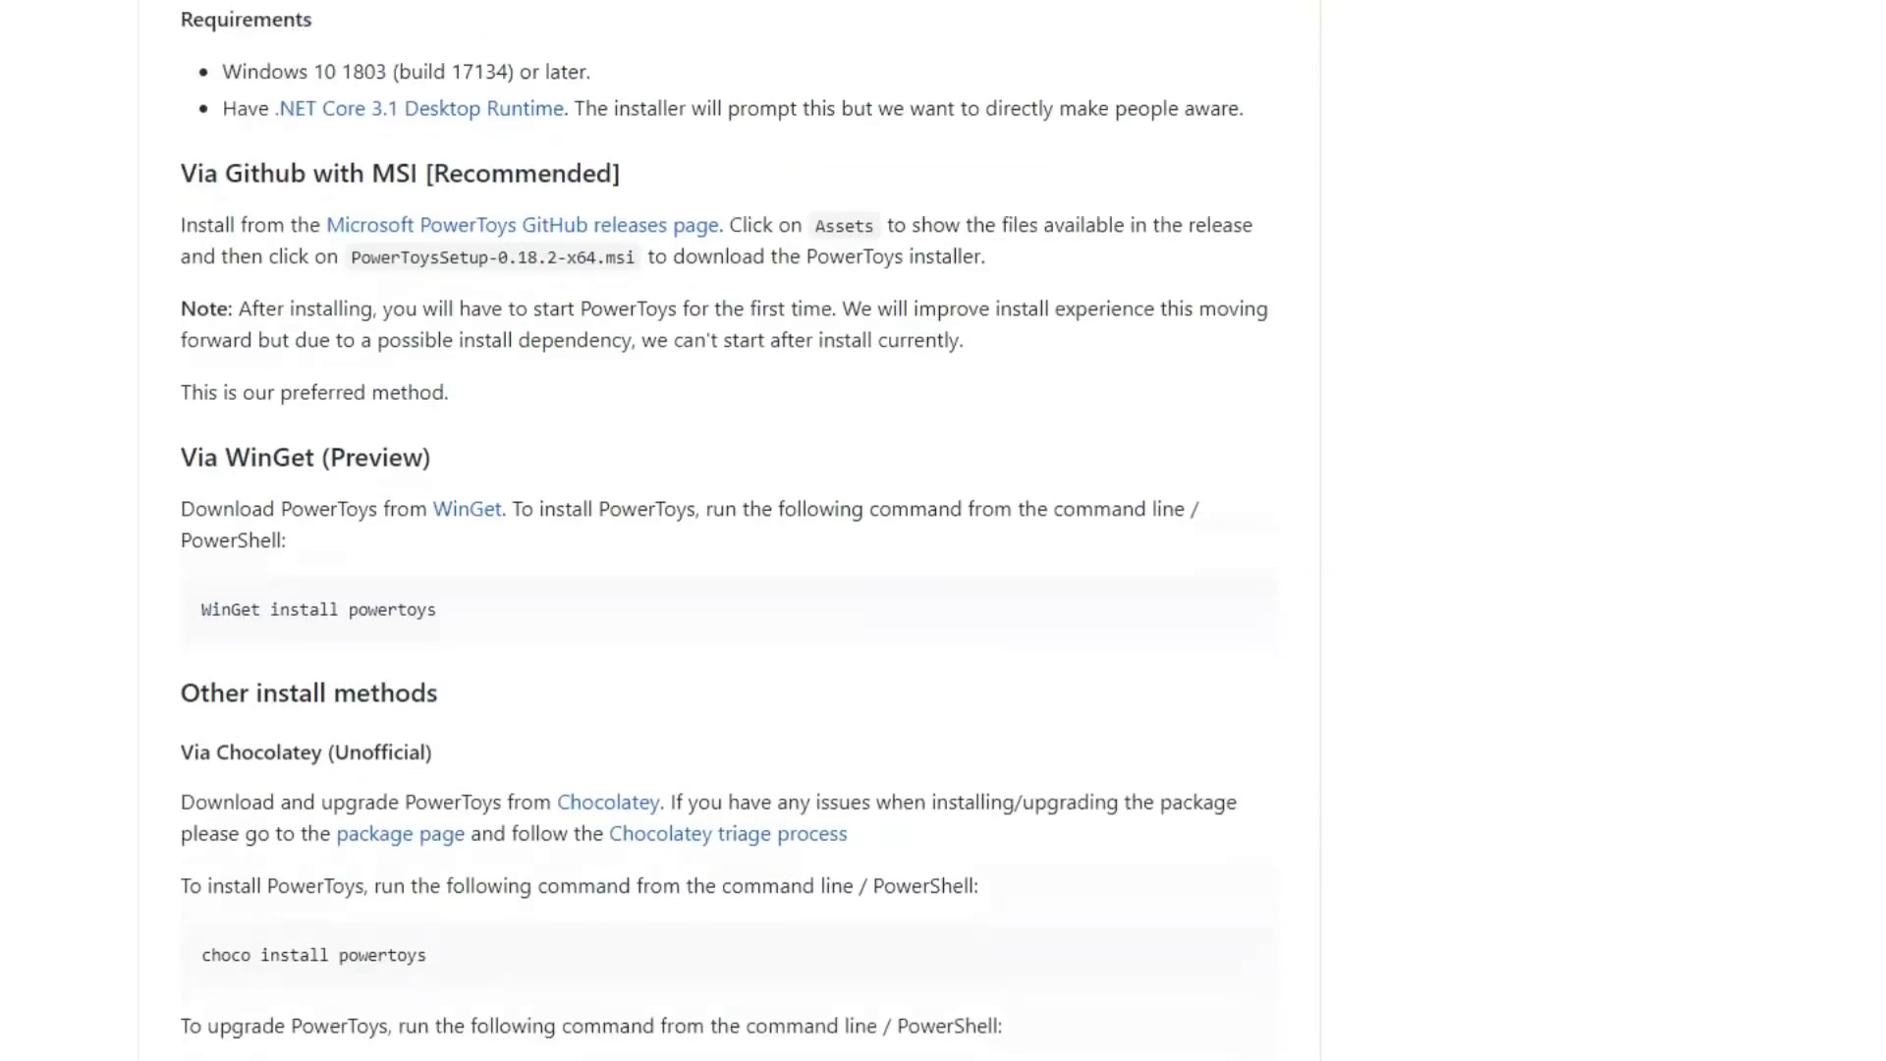
pyautogui.scroll(-12, 728, 530)
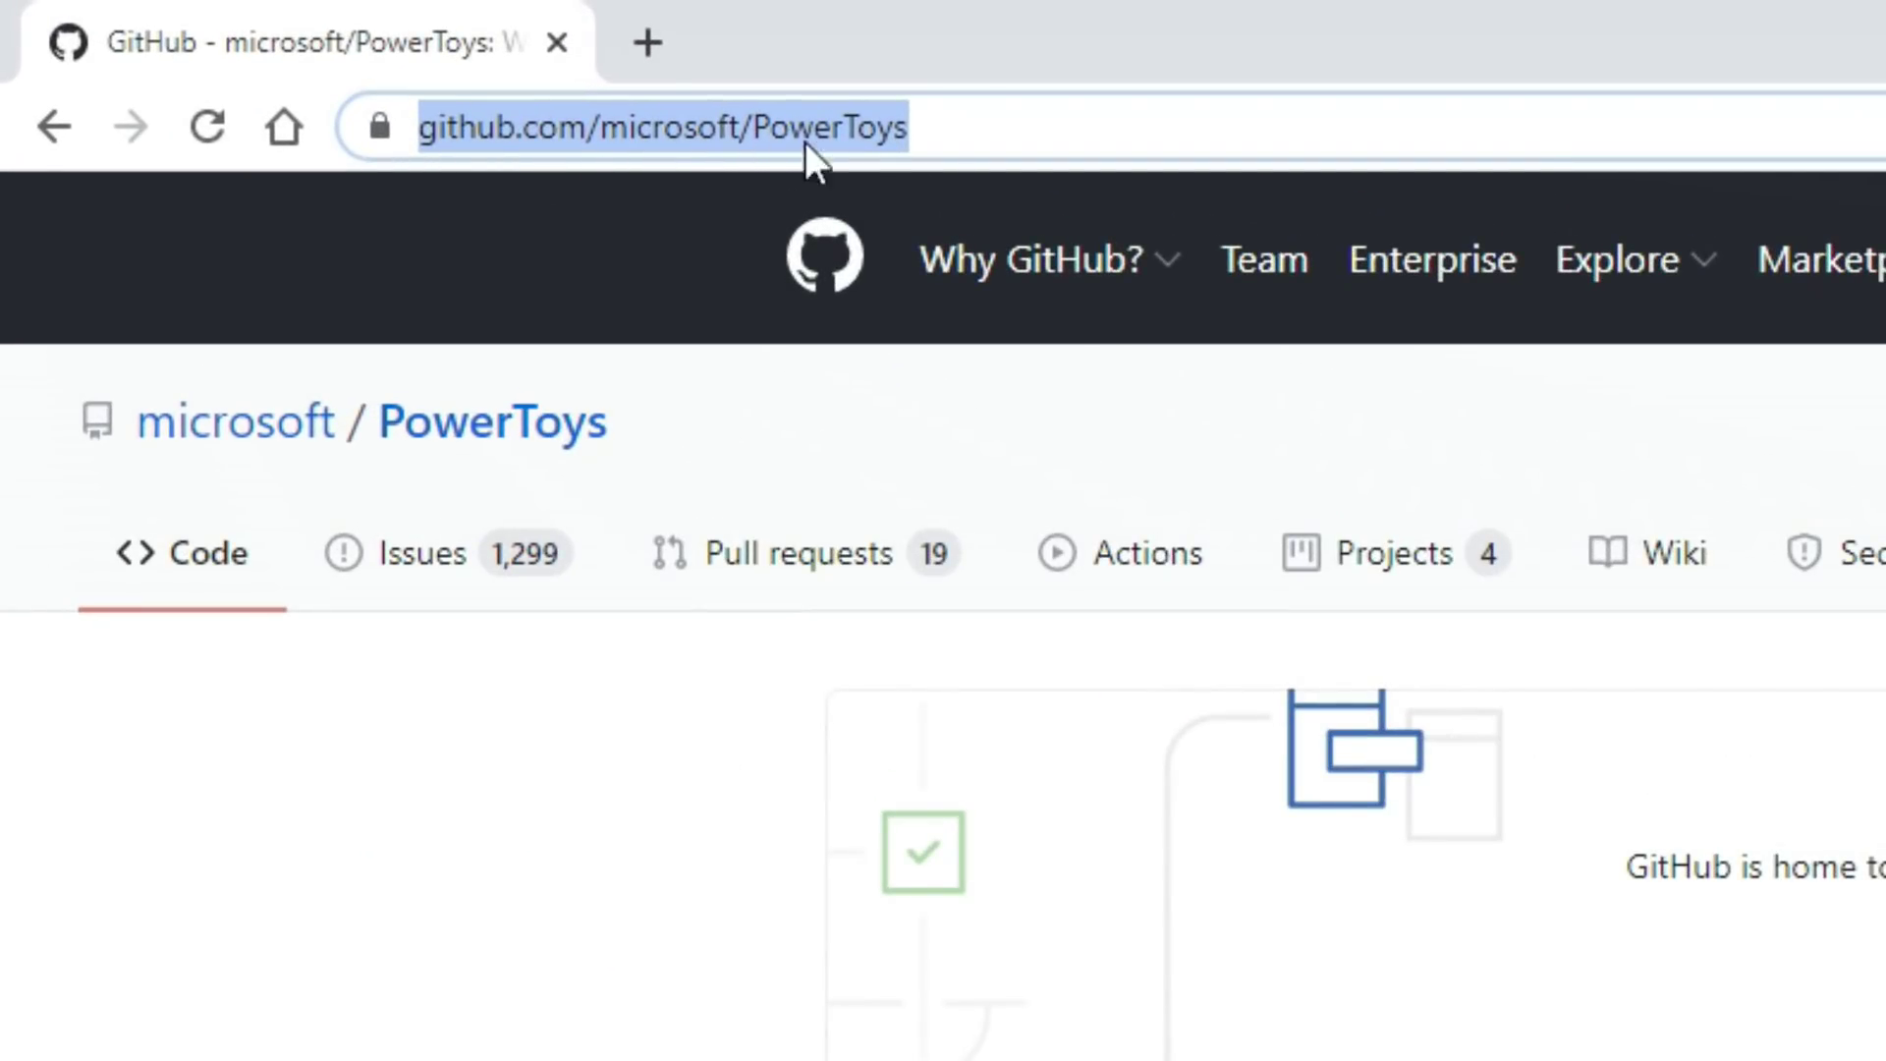
# Reveal the repository's full web address, then scroll down to the README's Overview section.
pyautogui.click(916, 135)
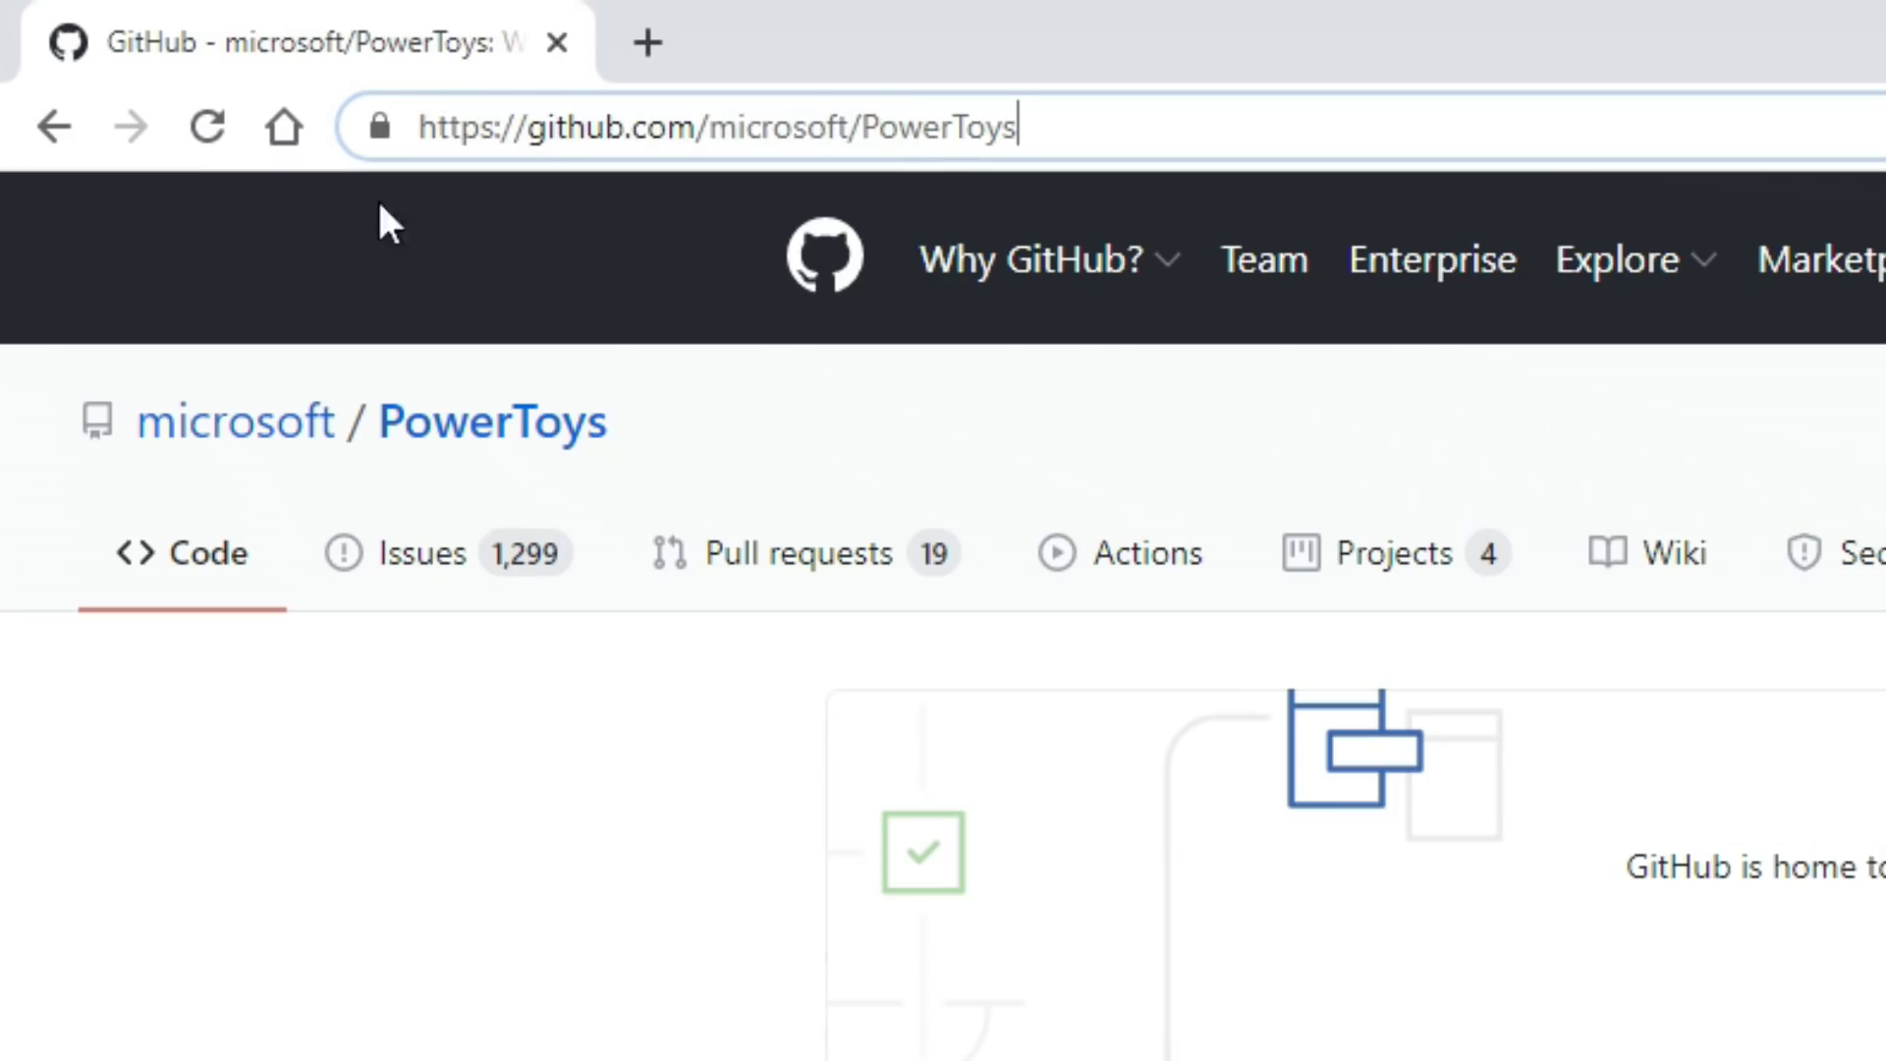
pyautogui.click(579, 888)
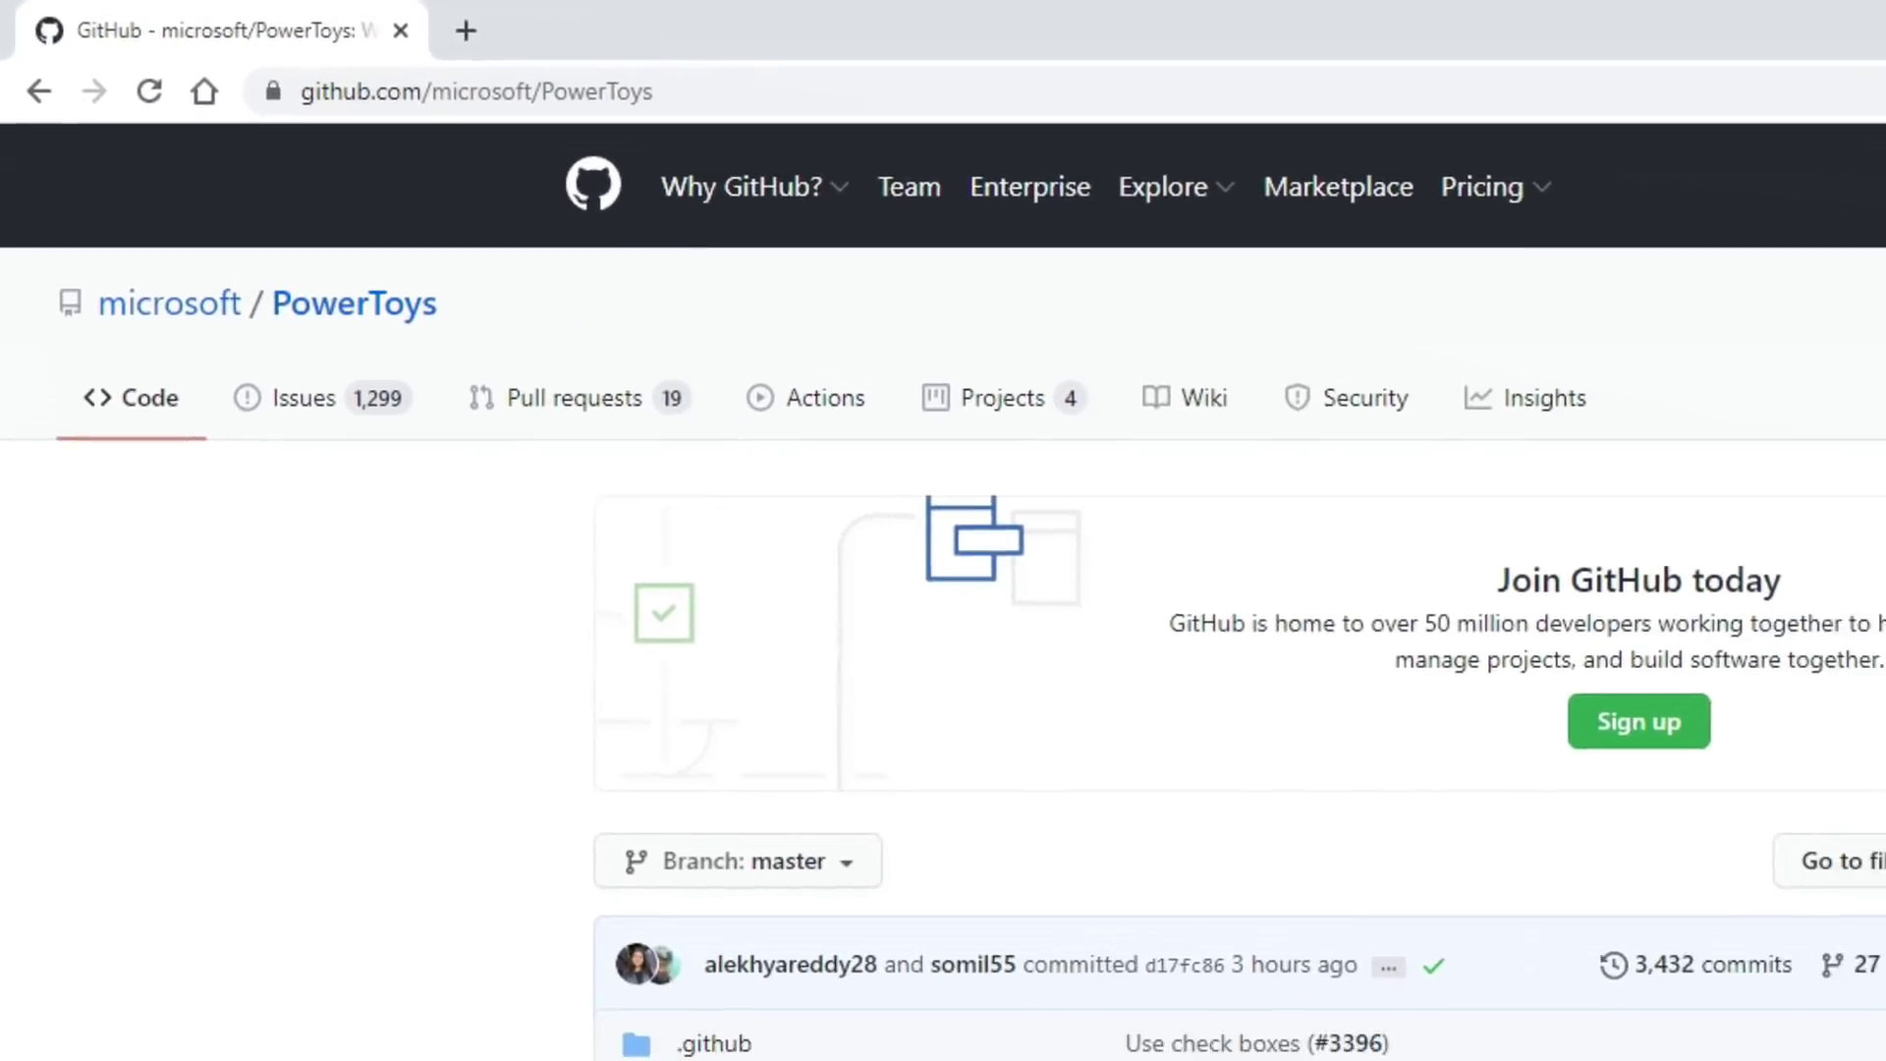
pyautogui.scroll(-10, 473, 1011)
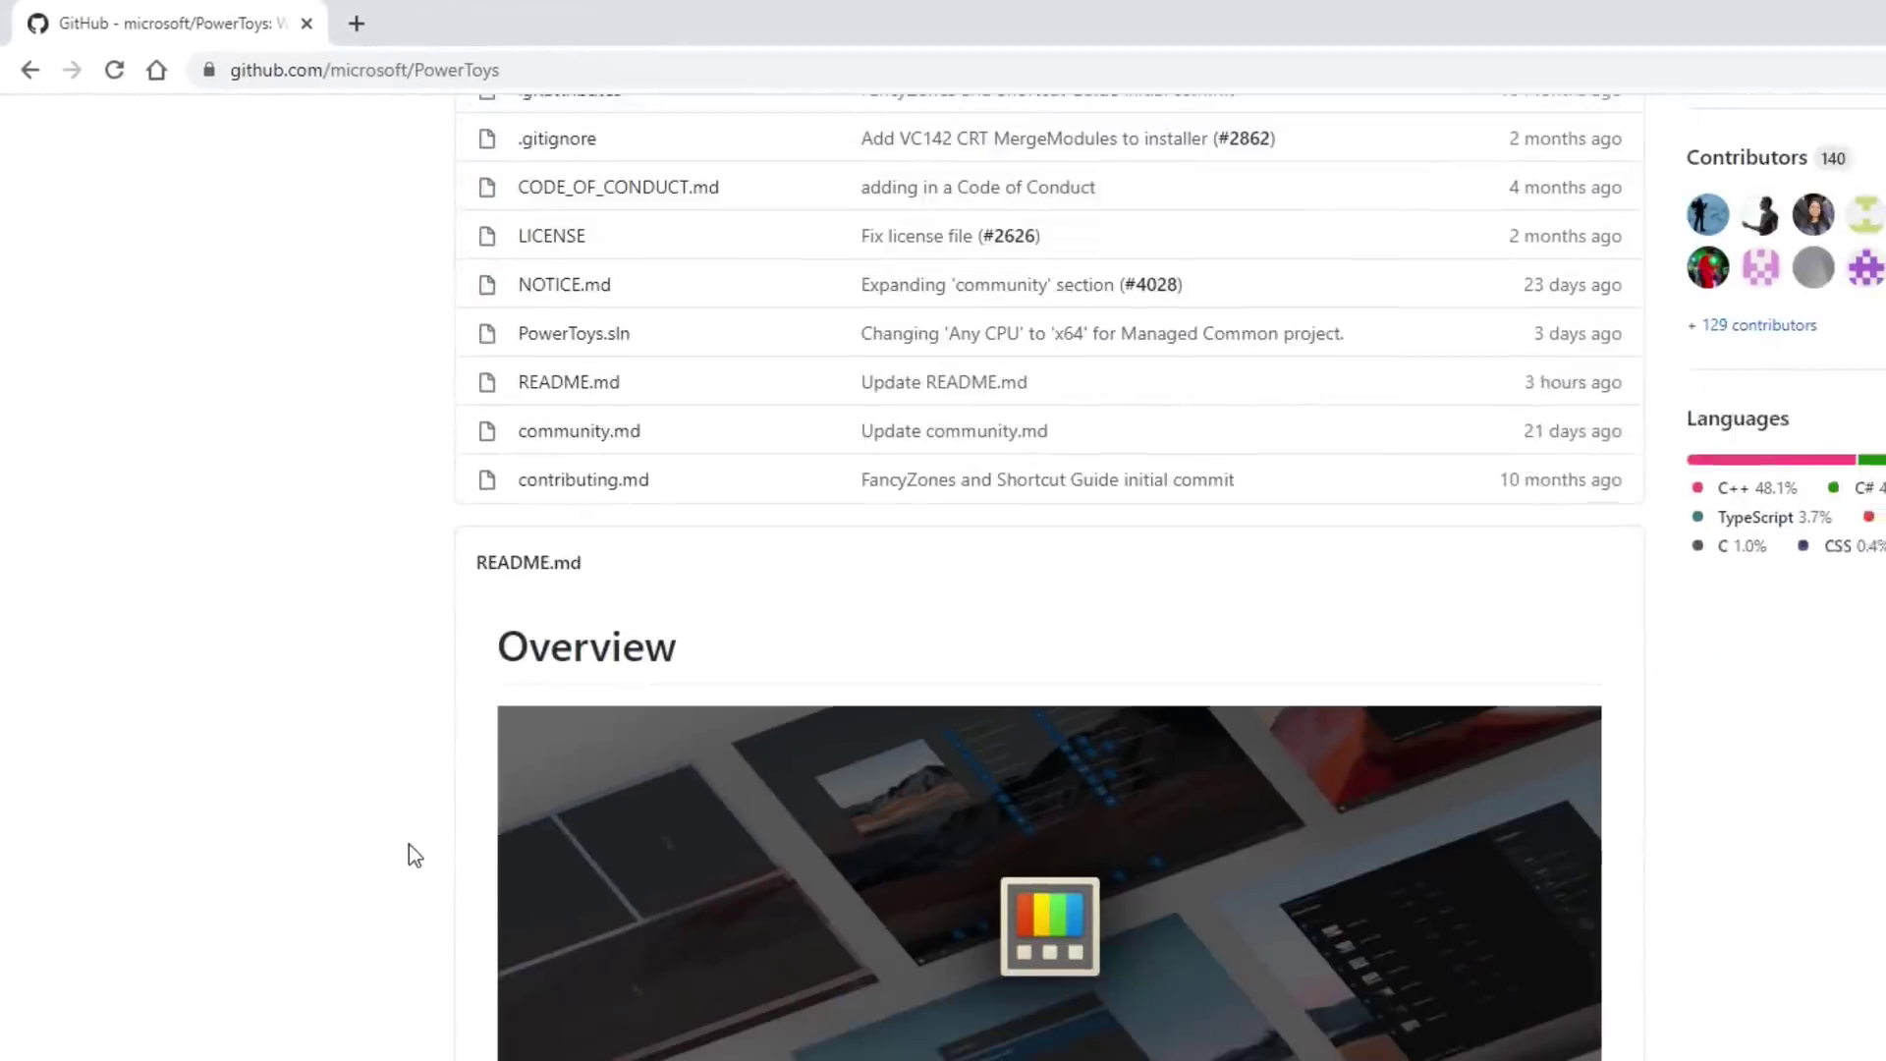
pyautogui.scroll(-4, 408, 845)
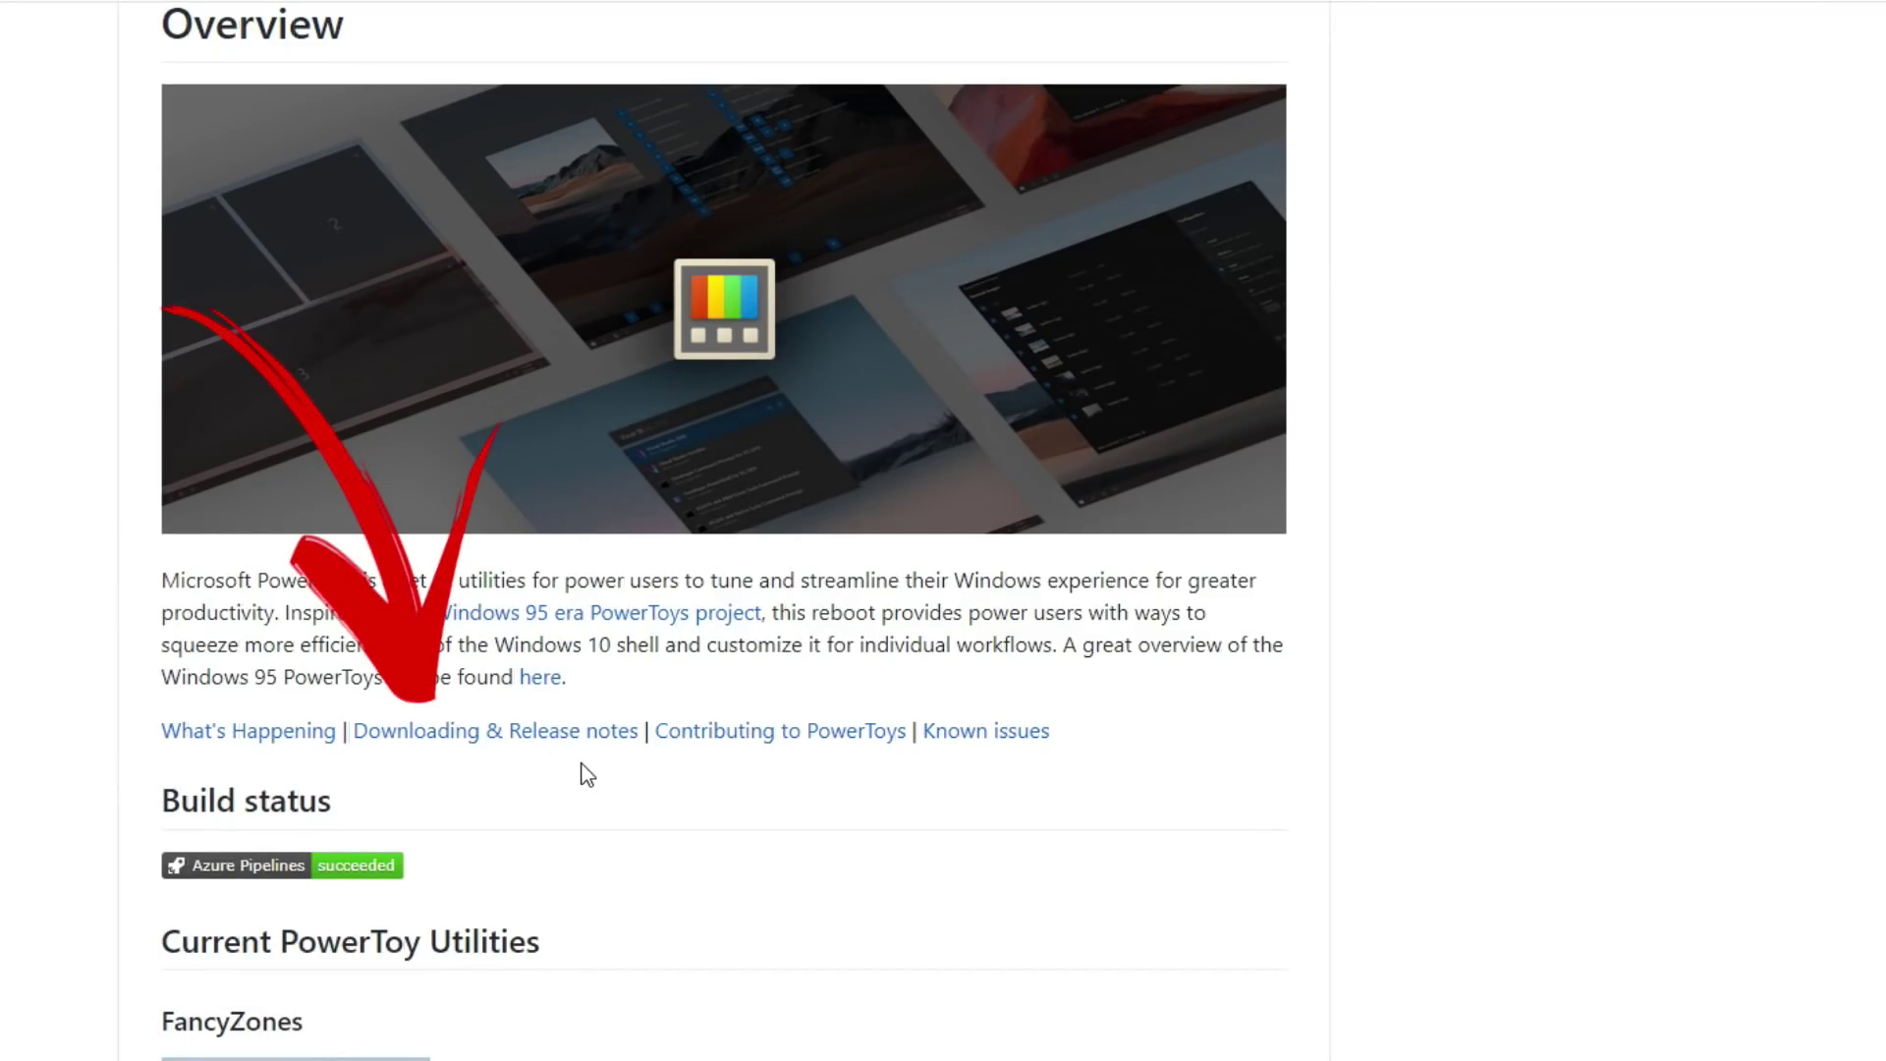
# Follow the Downloading & Release notes link and scroll the v0.18.2 release page.
pyautogui.click(466, 732)
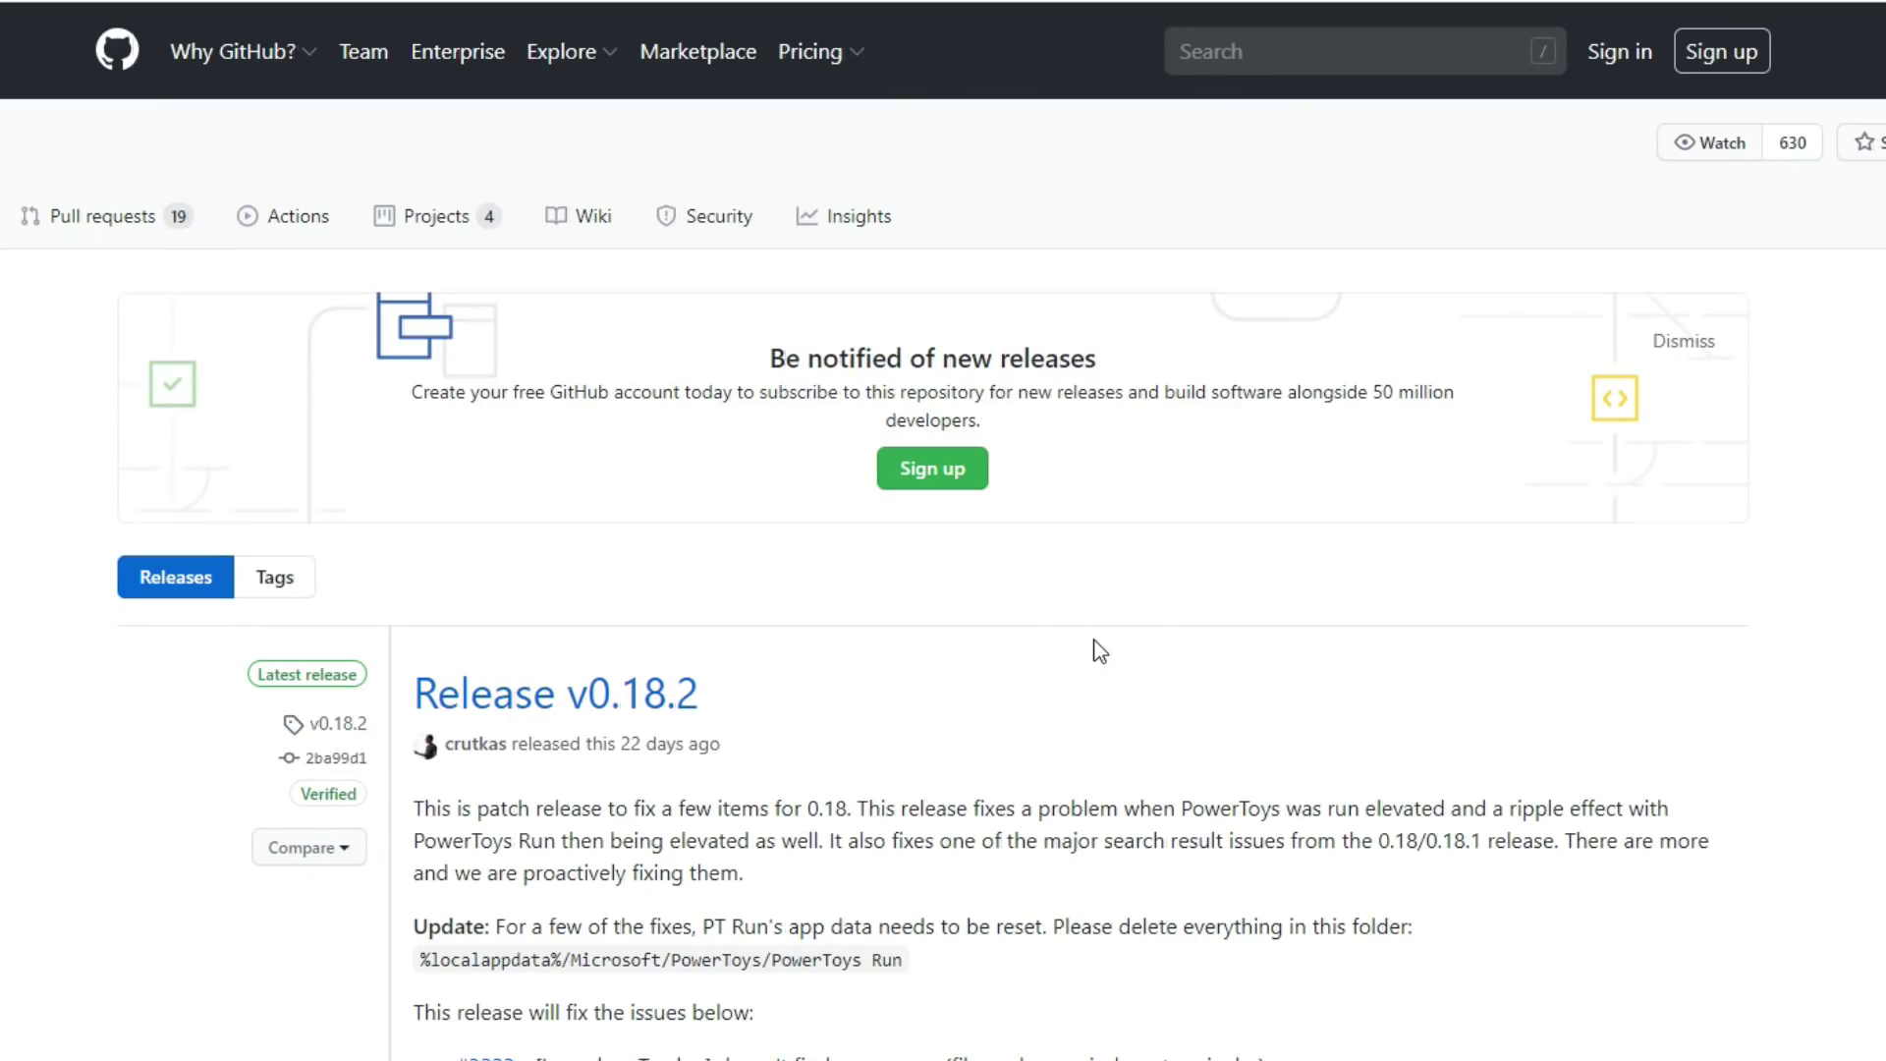
pyautogui.scroll(-10, 1096, 643)
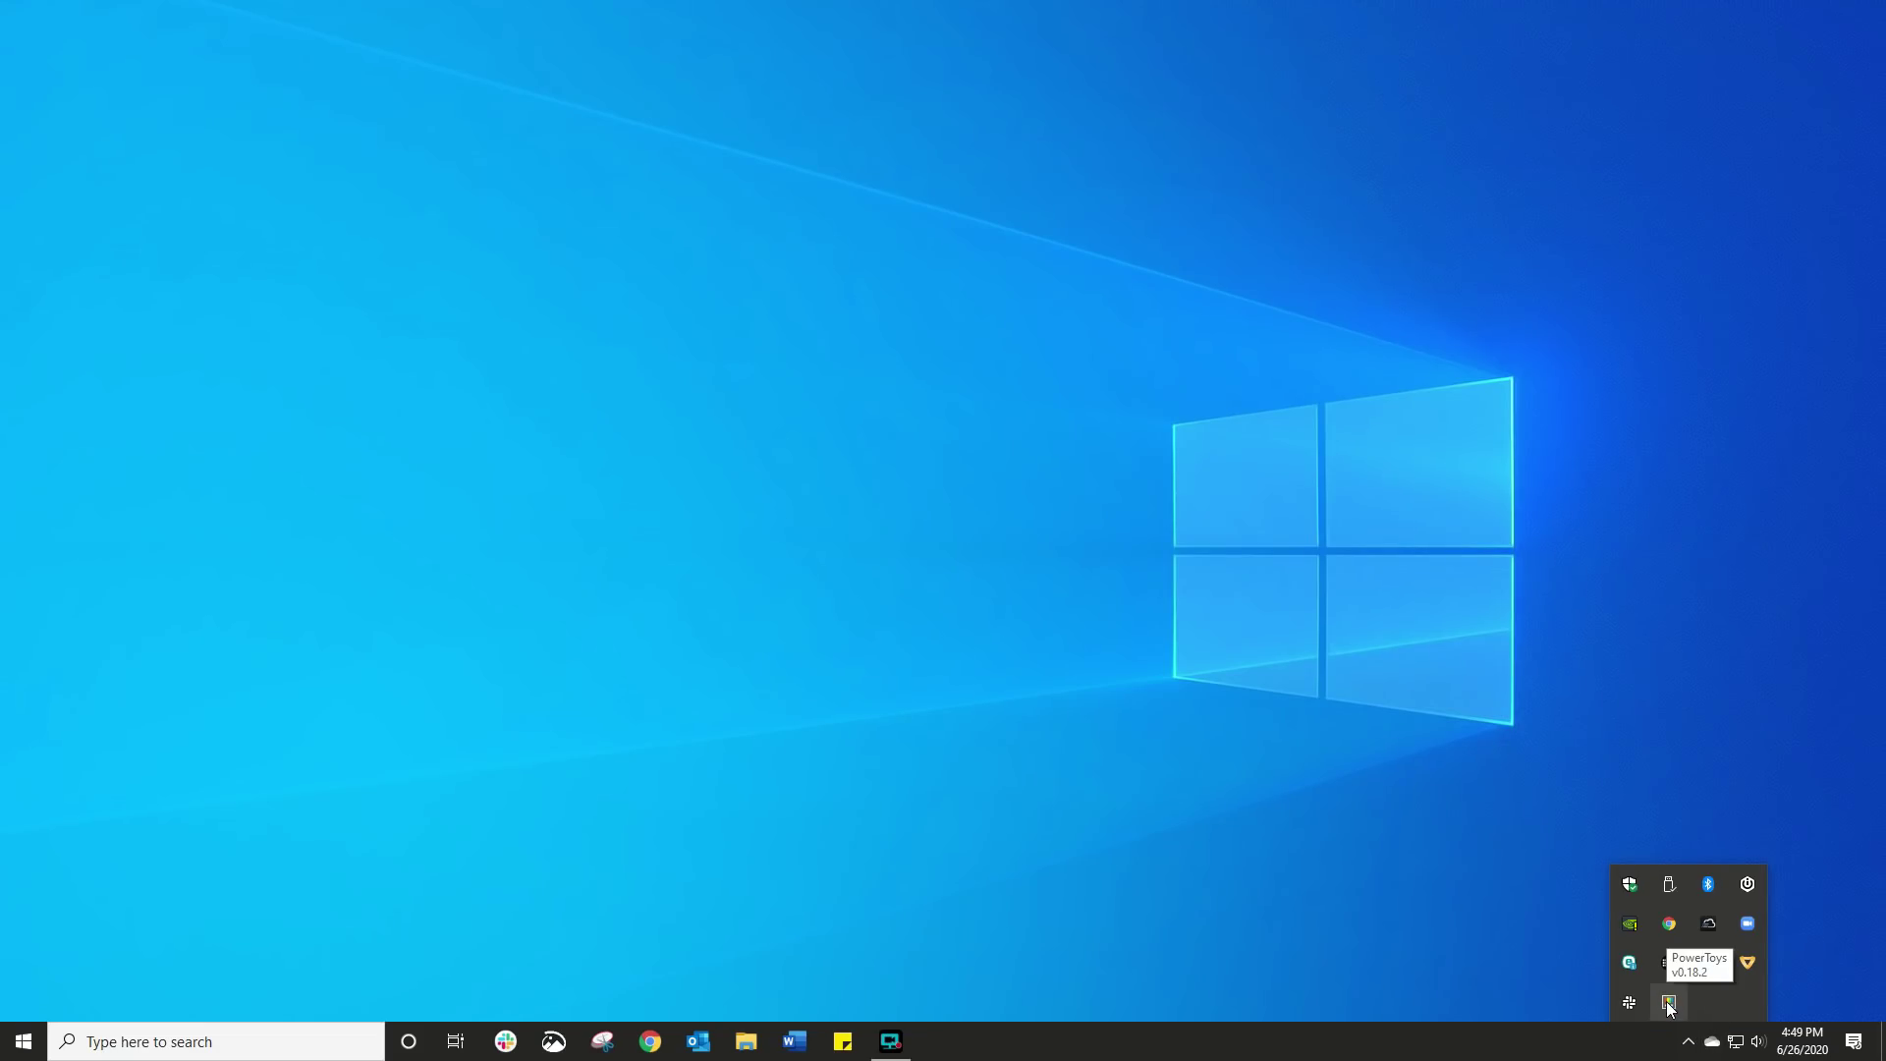
pyautogui.click(1668, 1002)
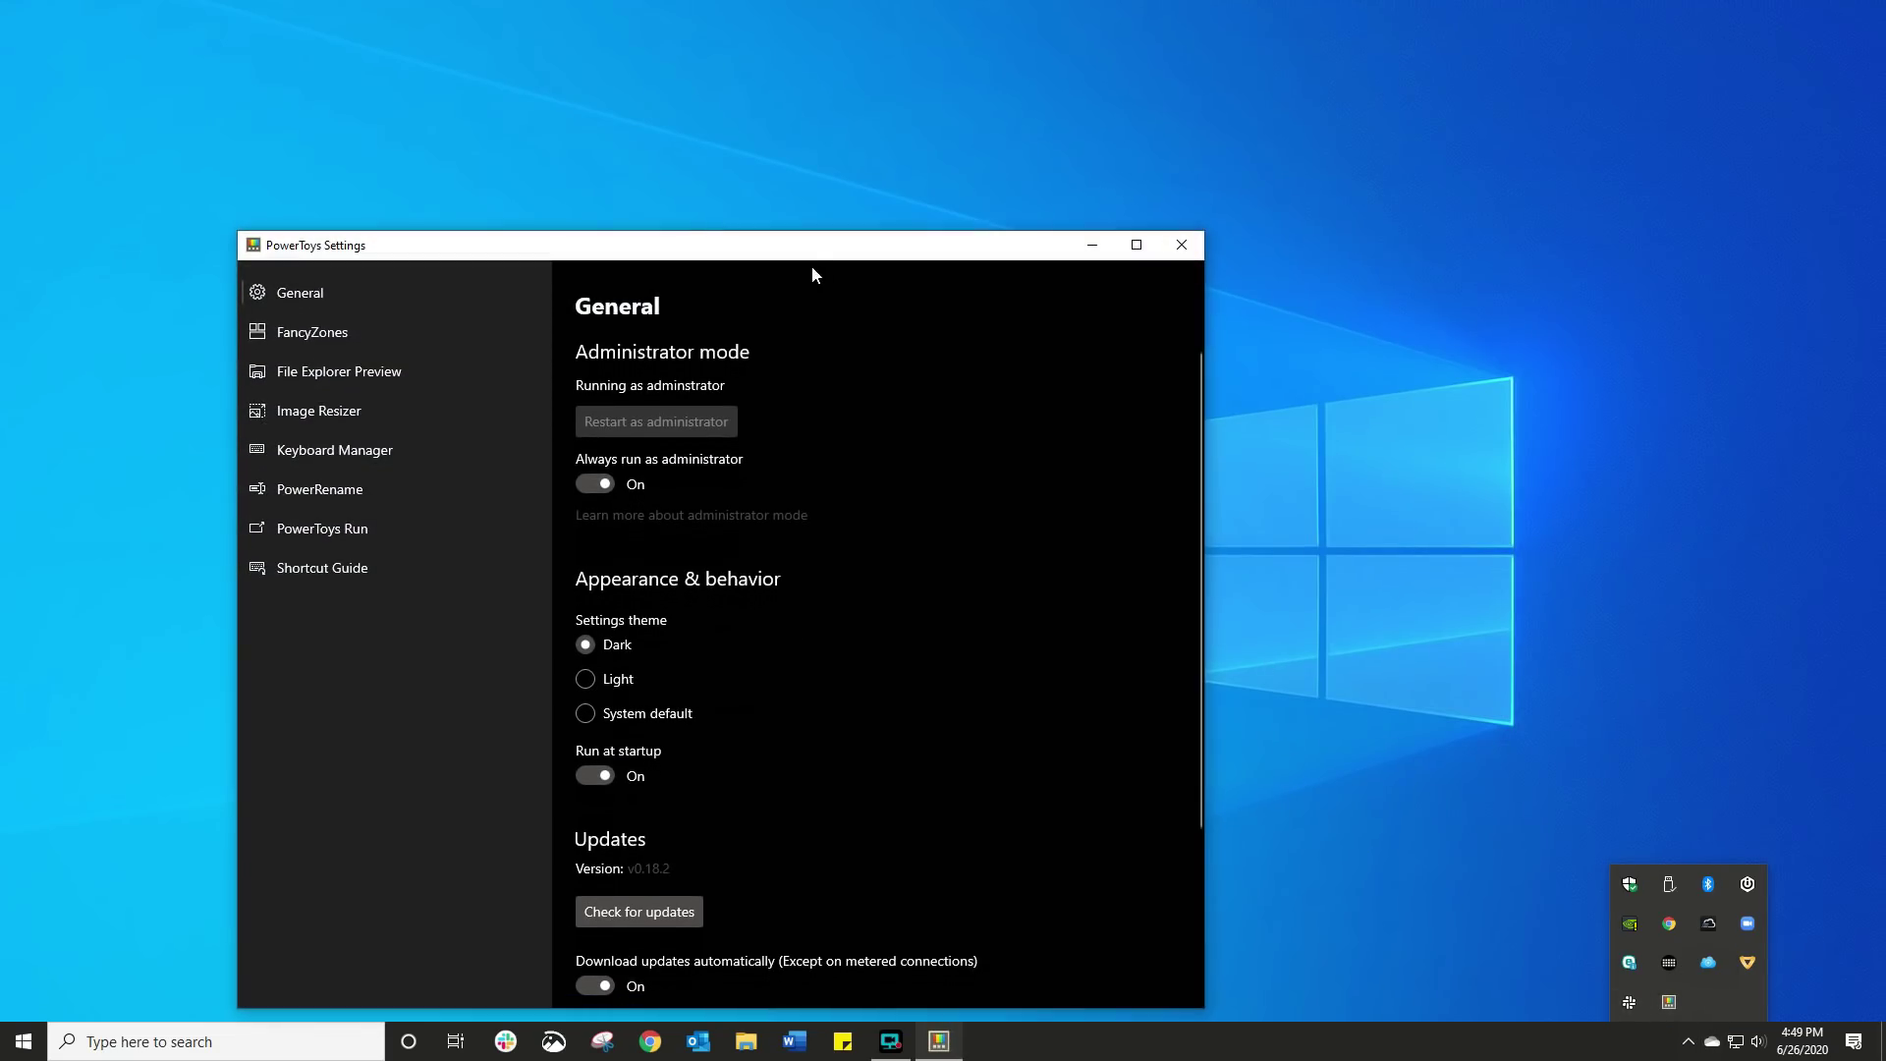
pyautogui.moveTo(805, 254); pyautogui.dragTo(926, 122)
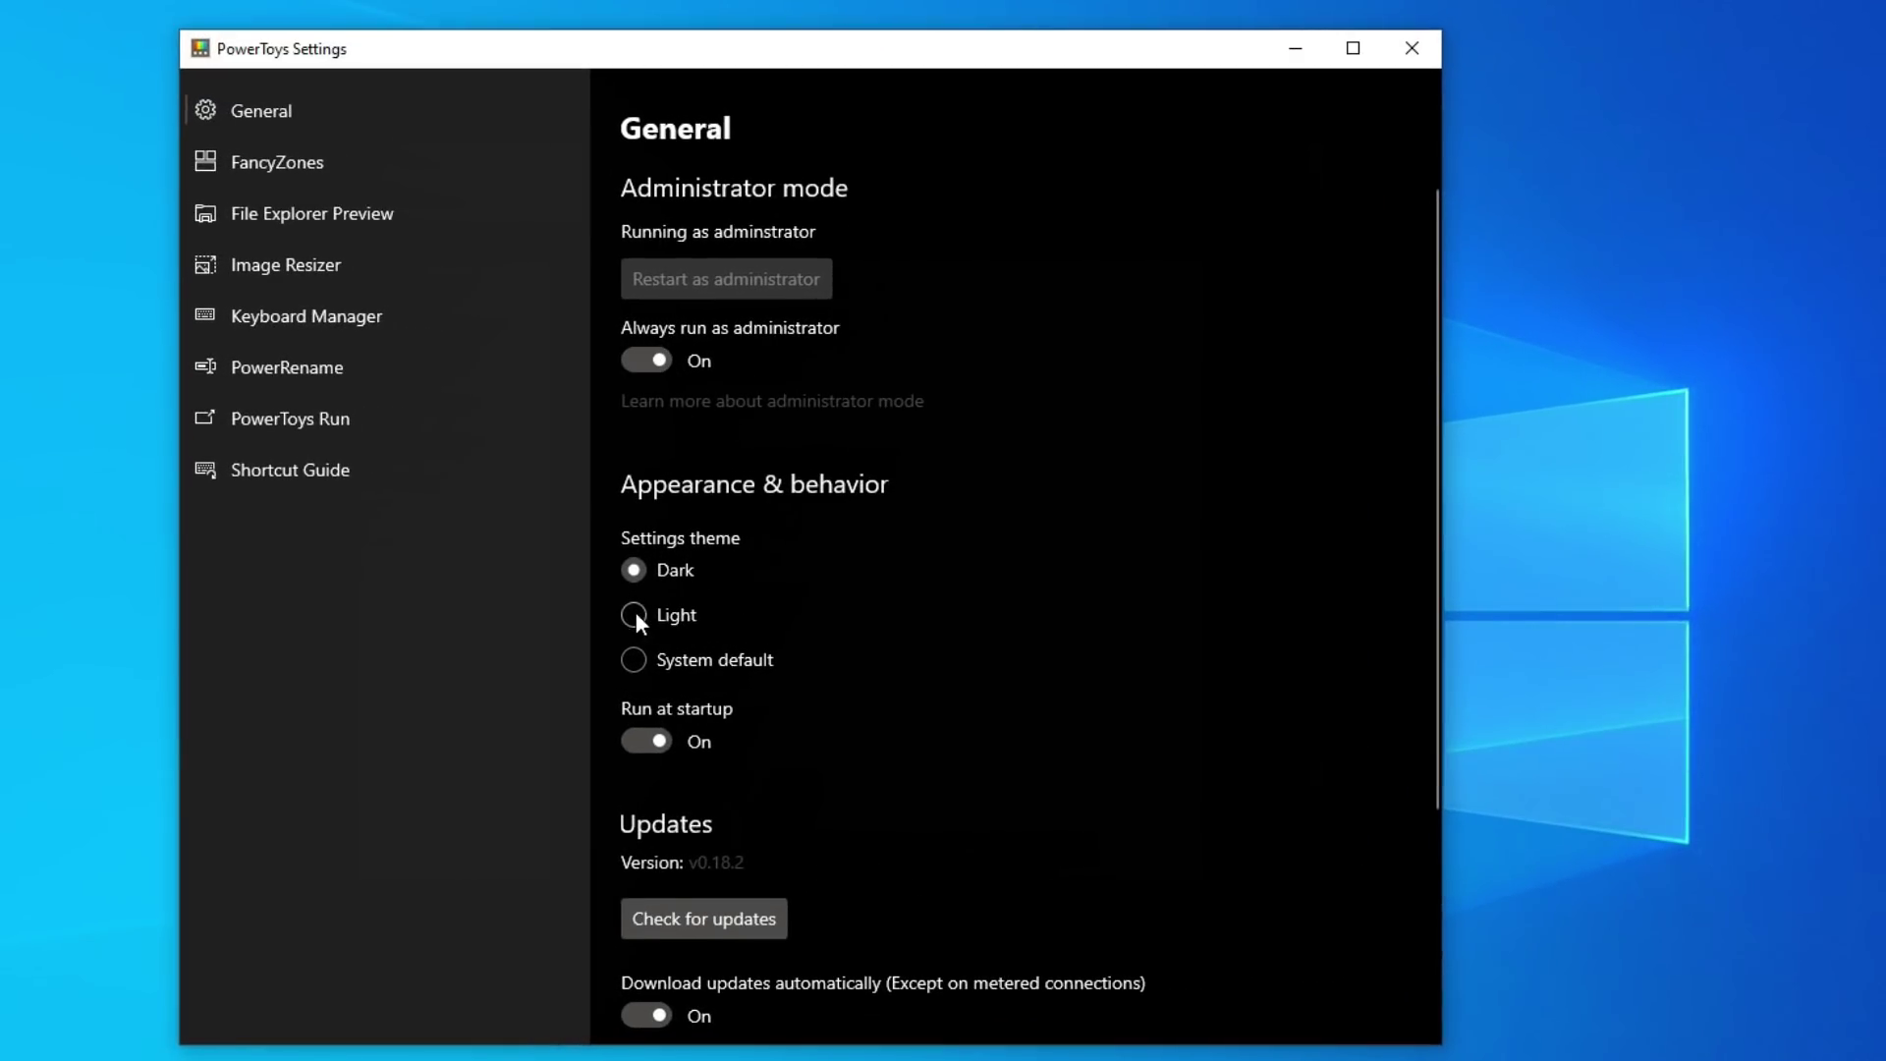
pyautogui.click(634, 615)
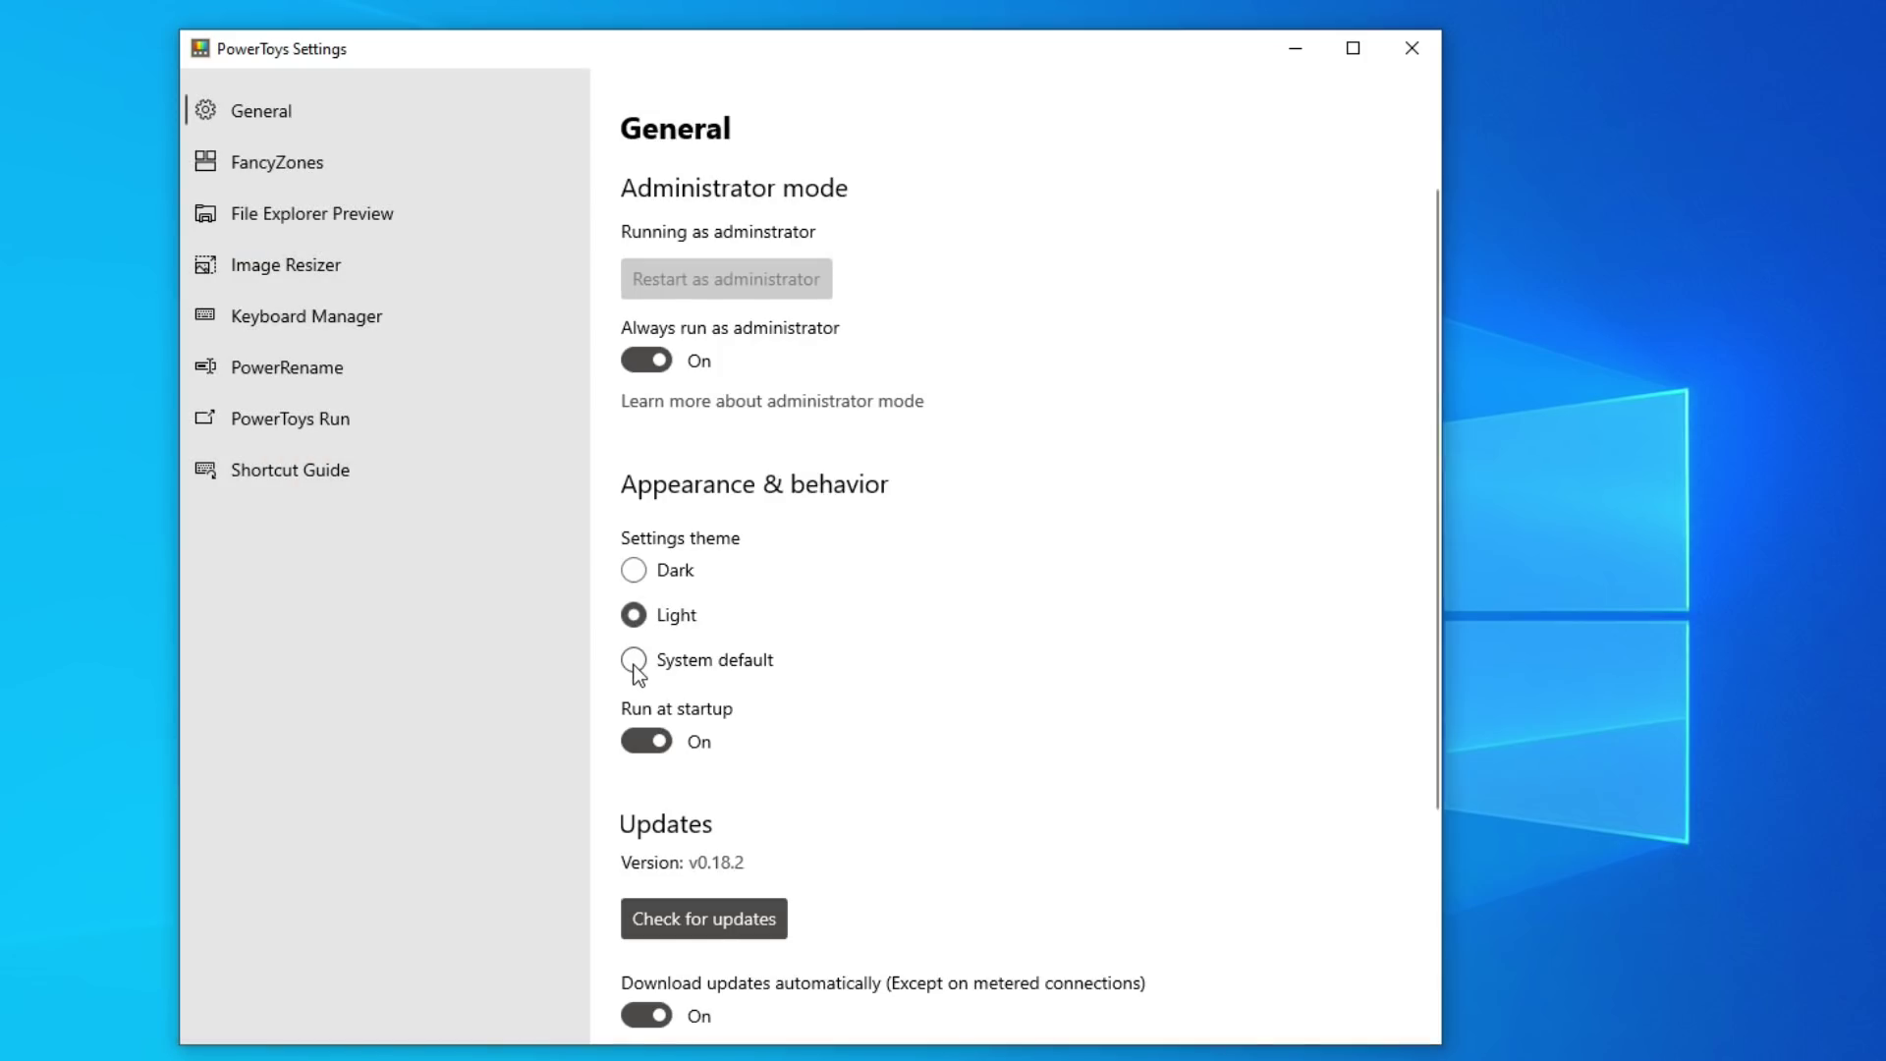
pyautogui.click(634, 569)
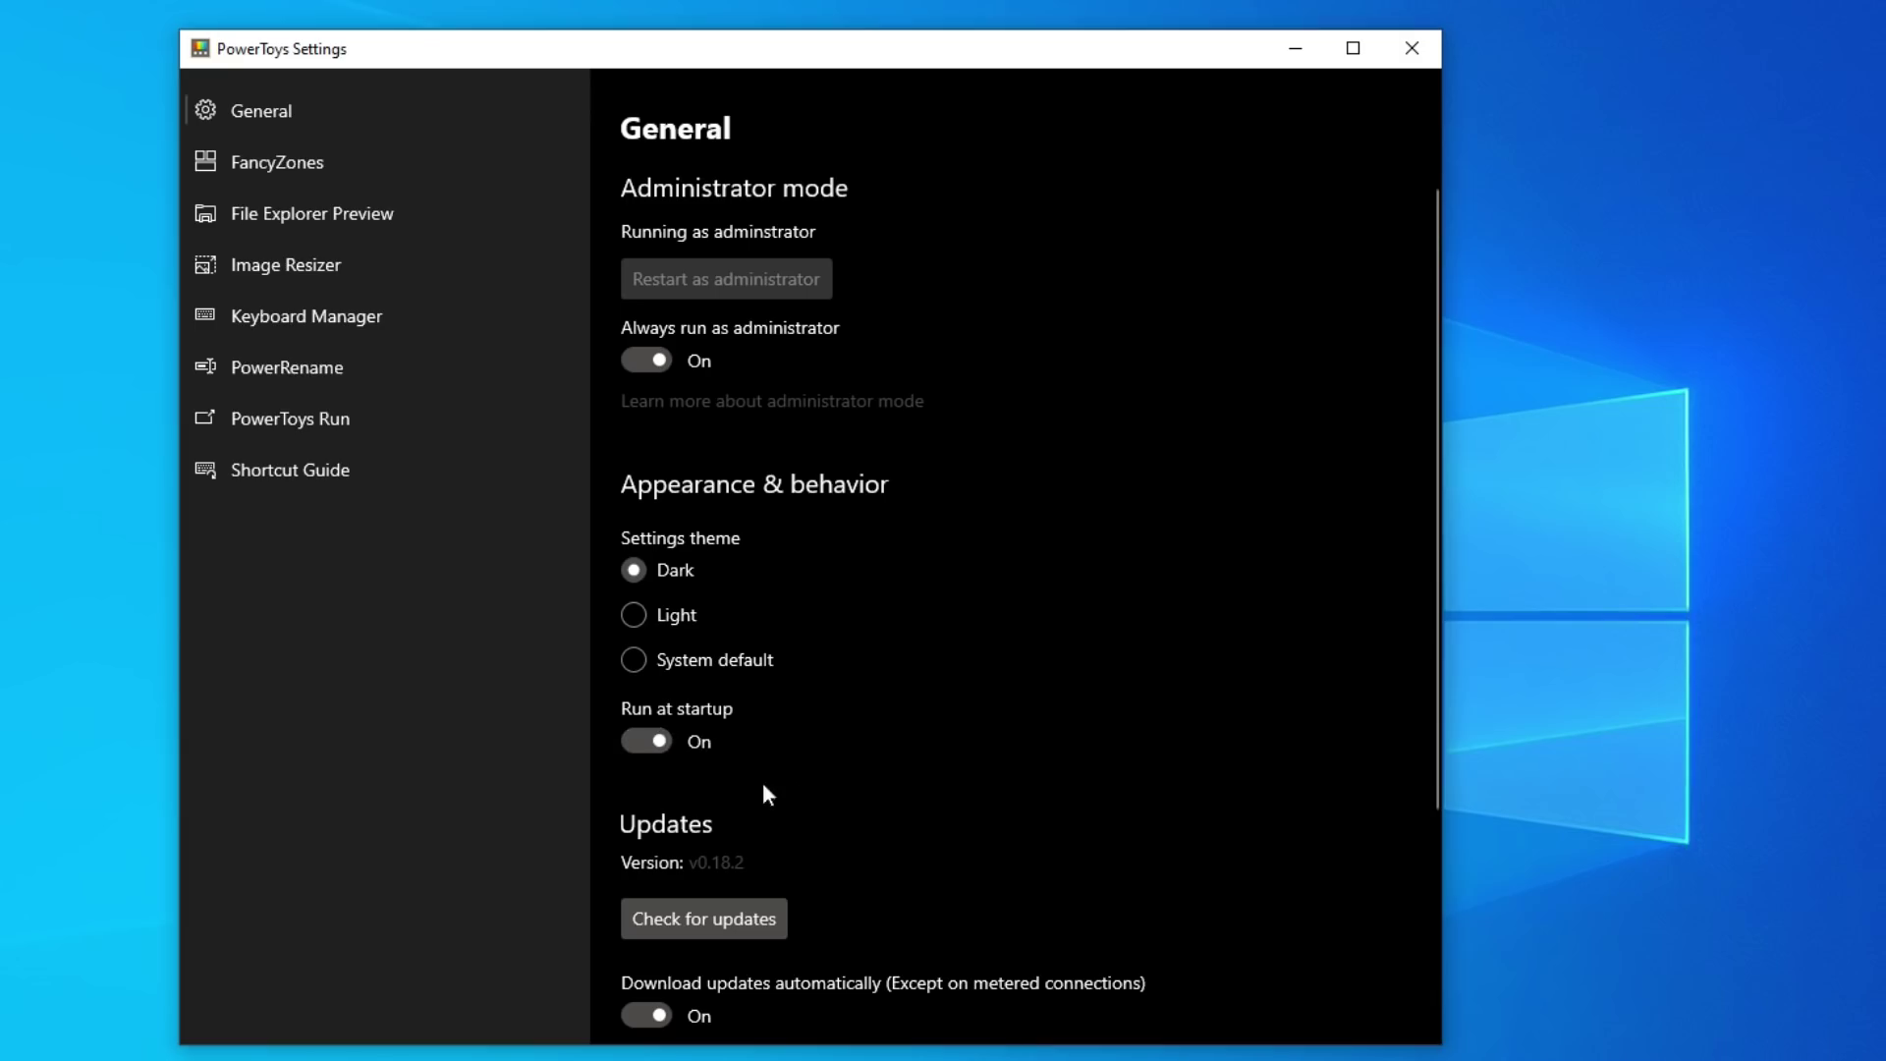
pyautogui.scroll(-3, 801, 769)
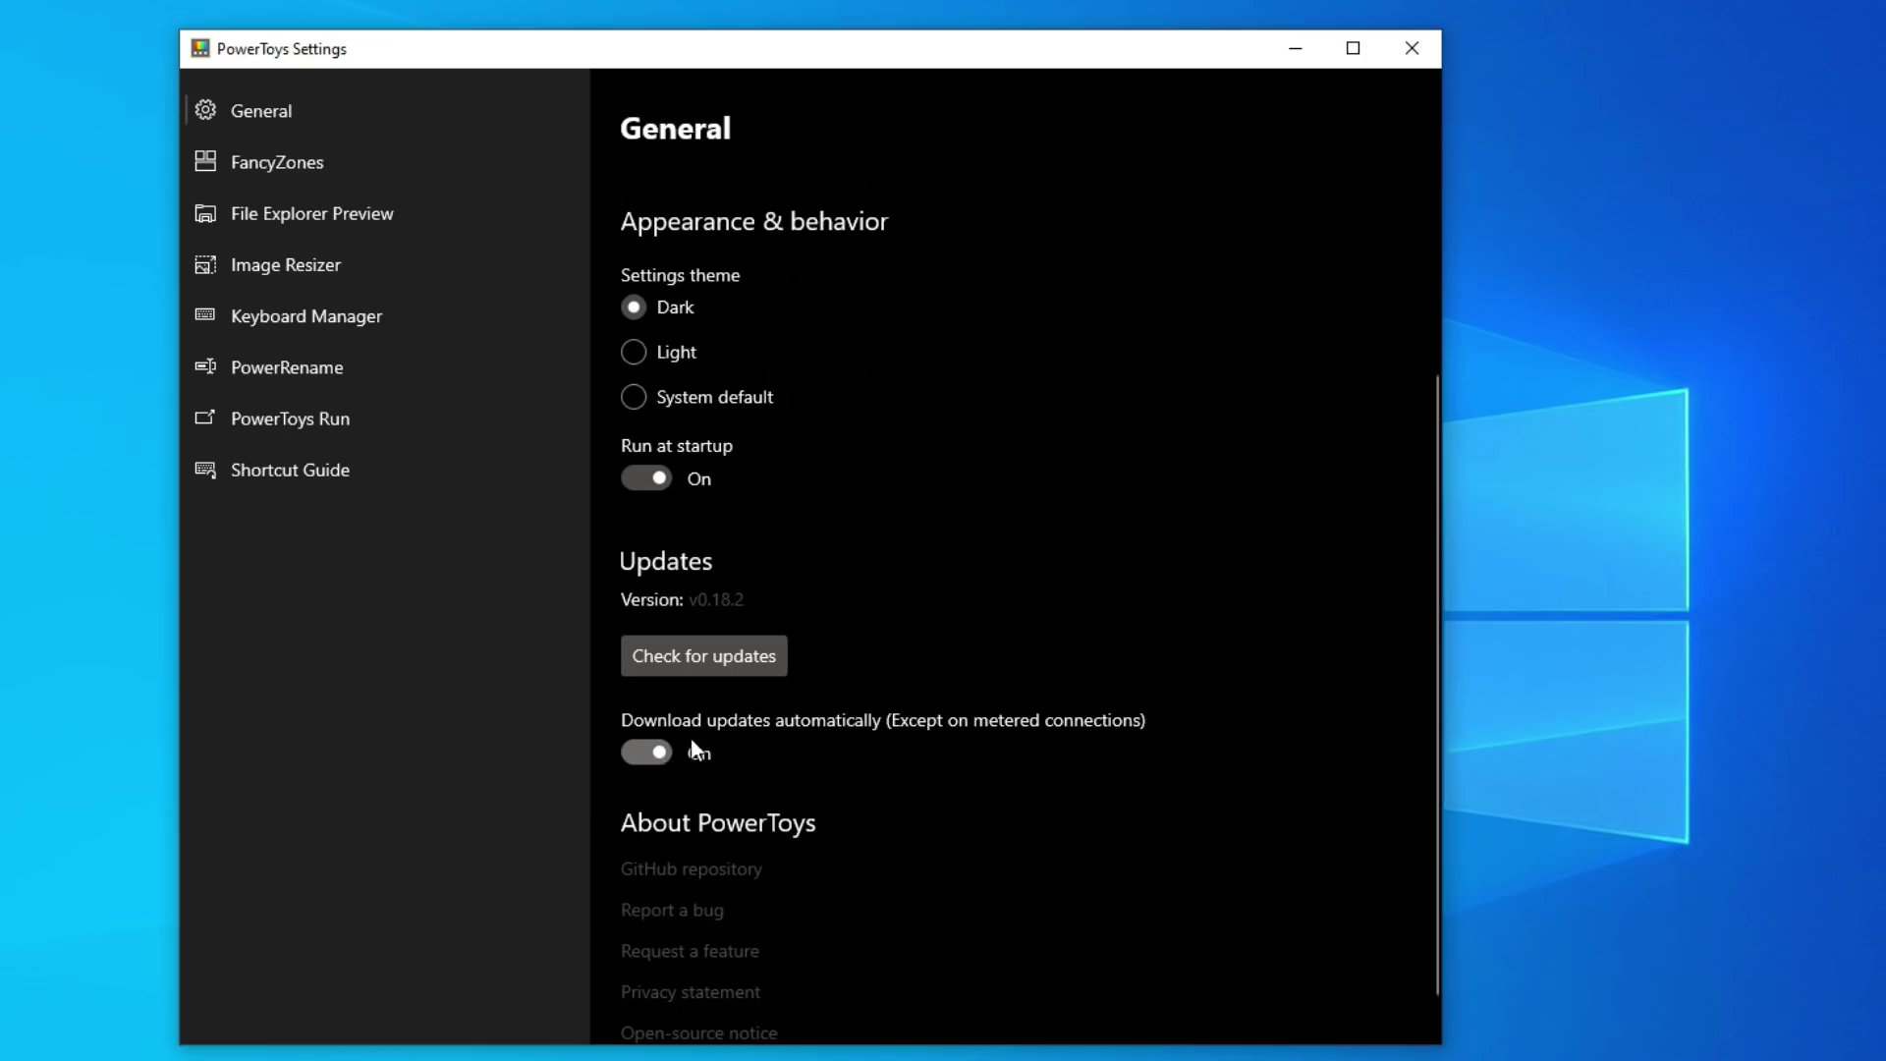
pyautogui.scroll(3, 880, 590)
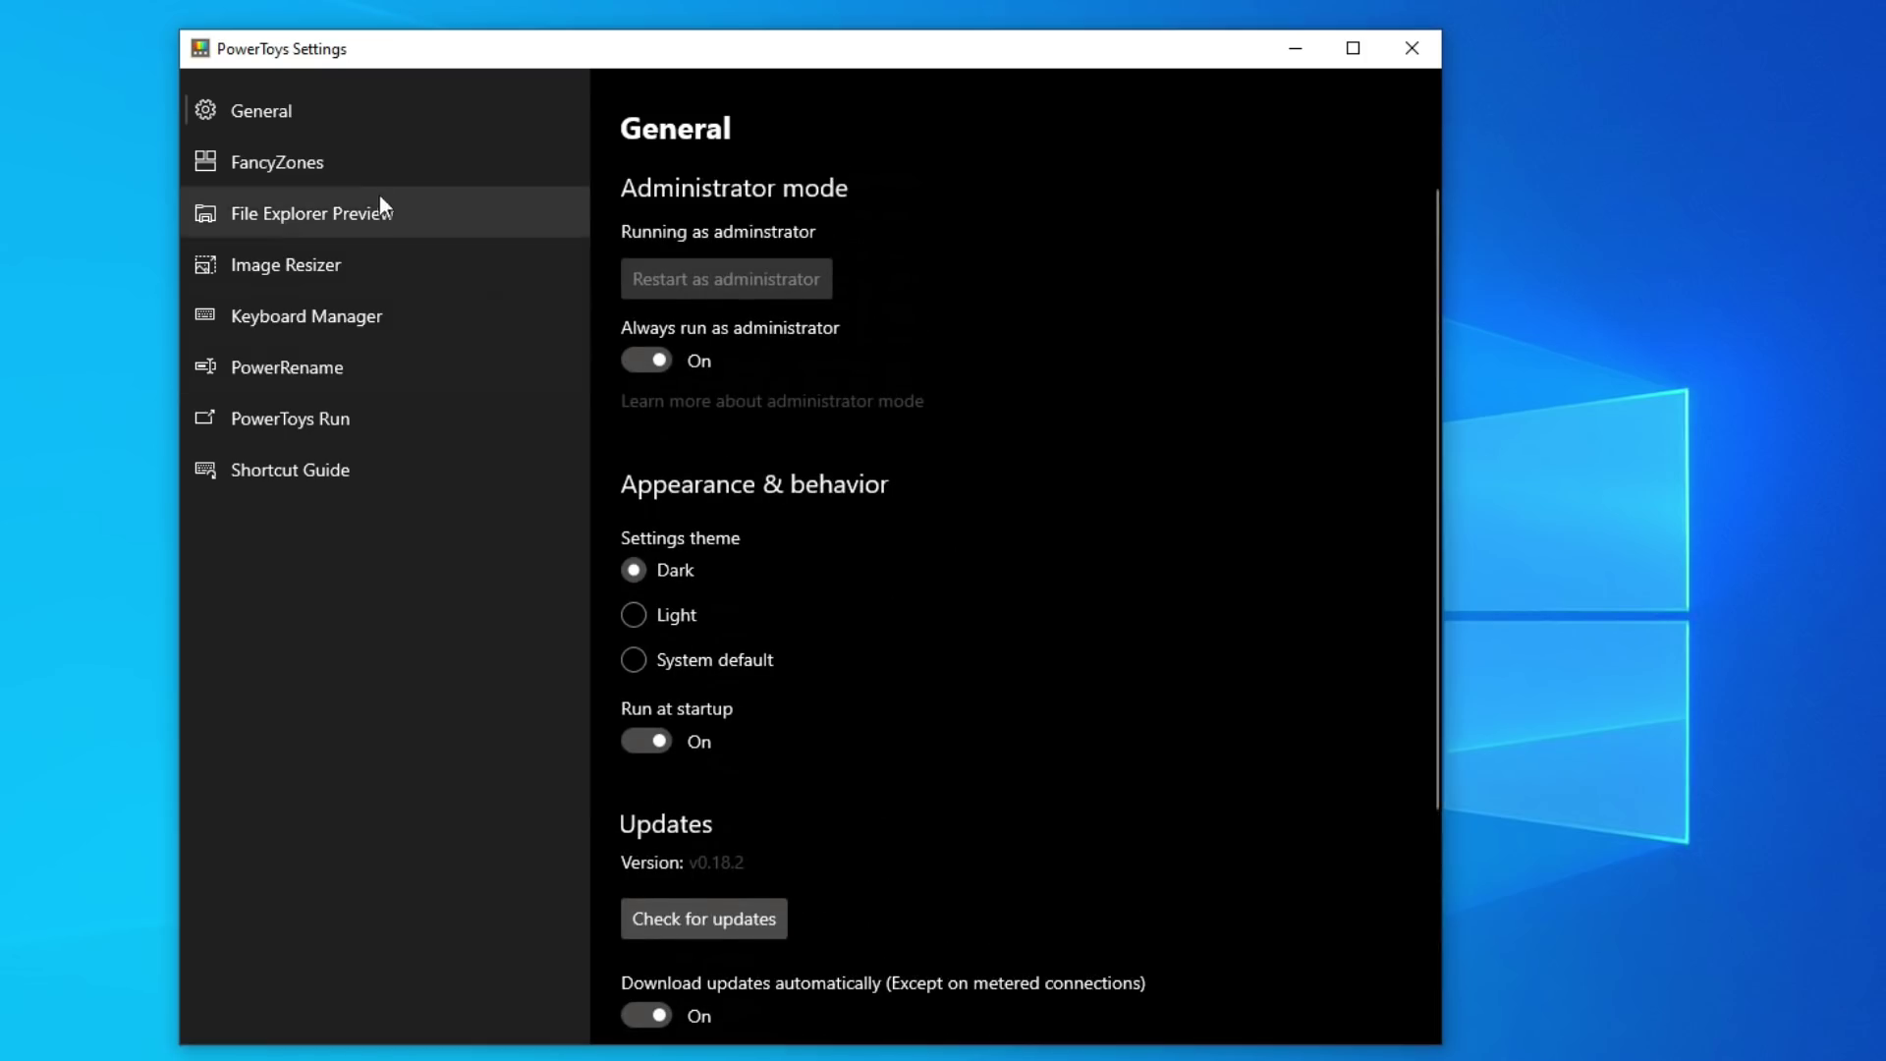
pyautogui.click(258, 163)
# Close PowerToys Settings and launch Notepad and Calculator from Start search.
pyautogui.click(1302, 117)
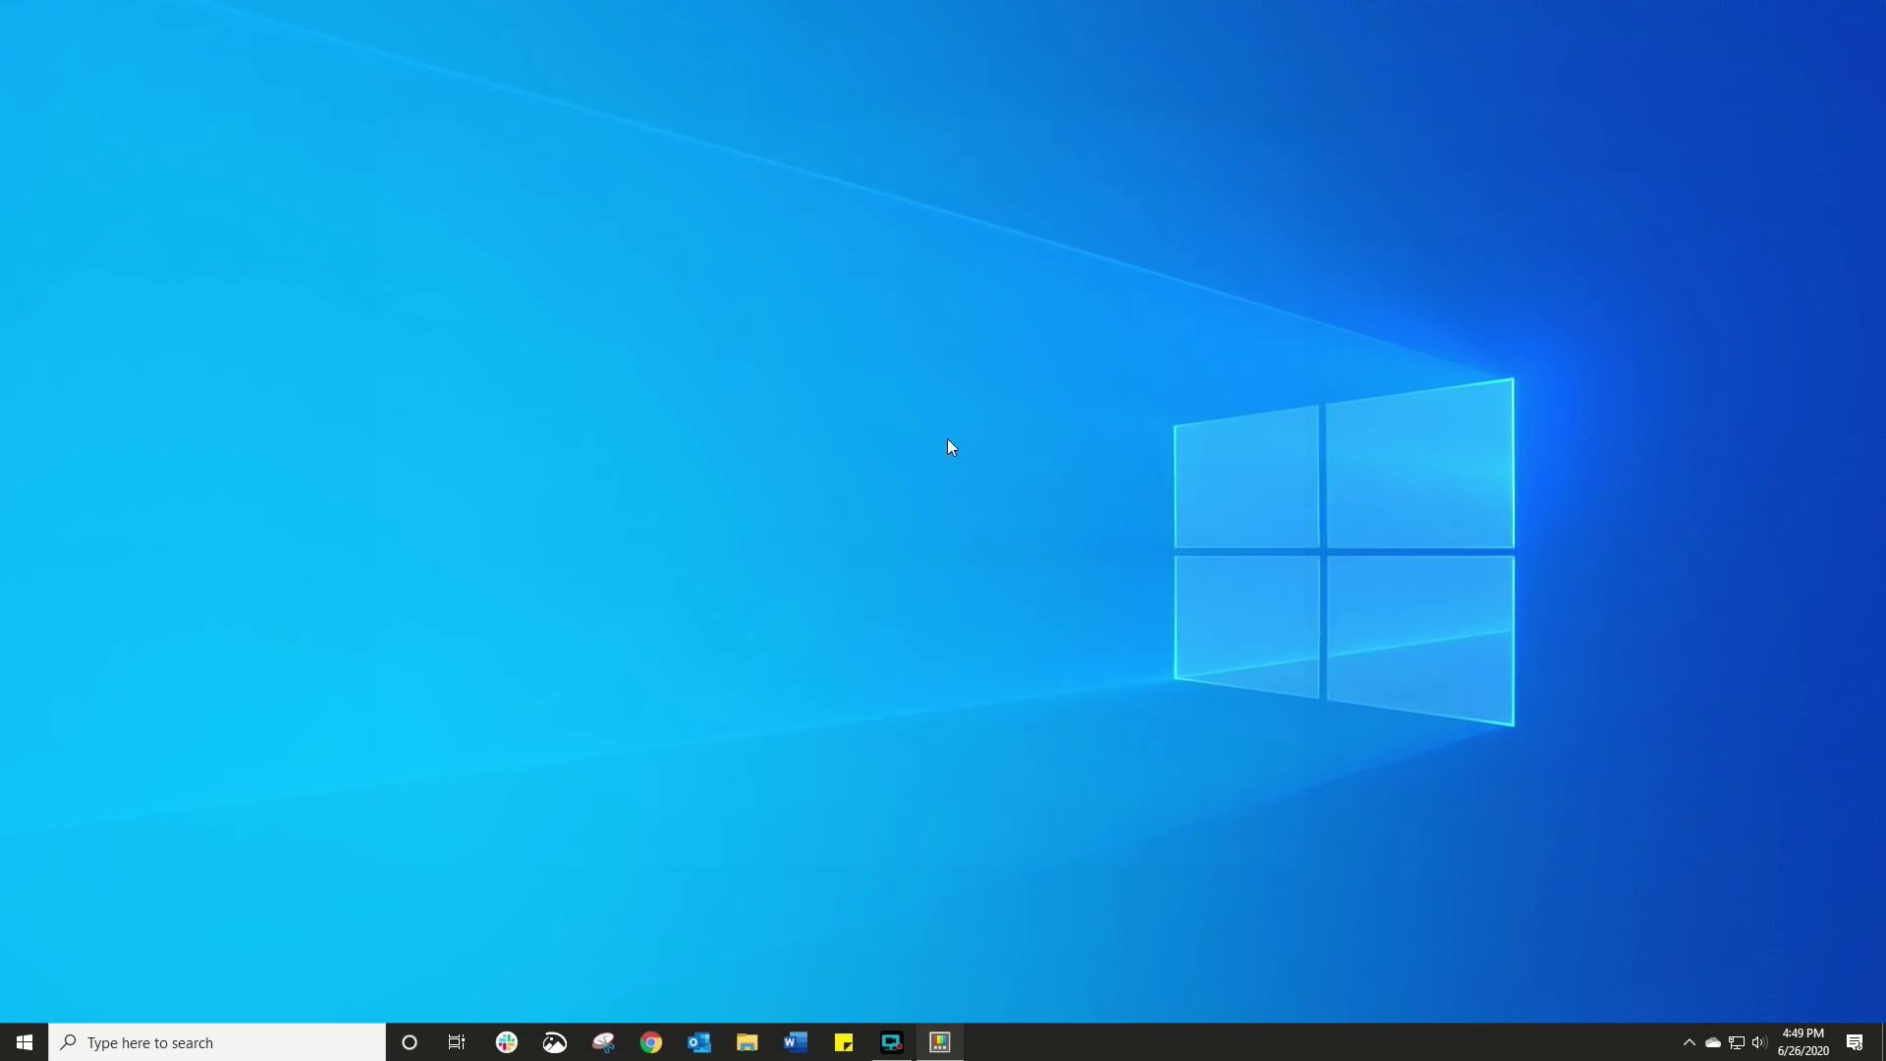
pyautogui.click(304, 1044)
pyautogui.write('notepad')
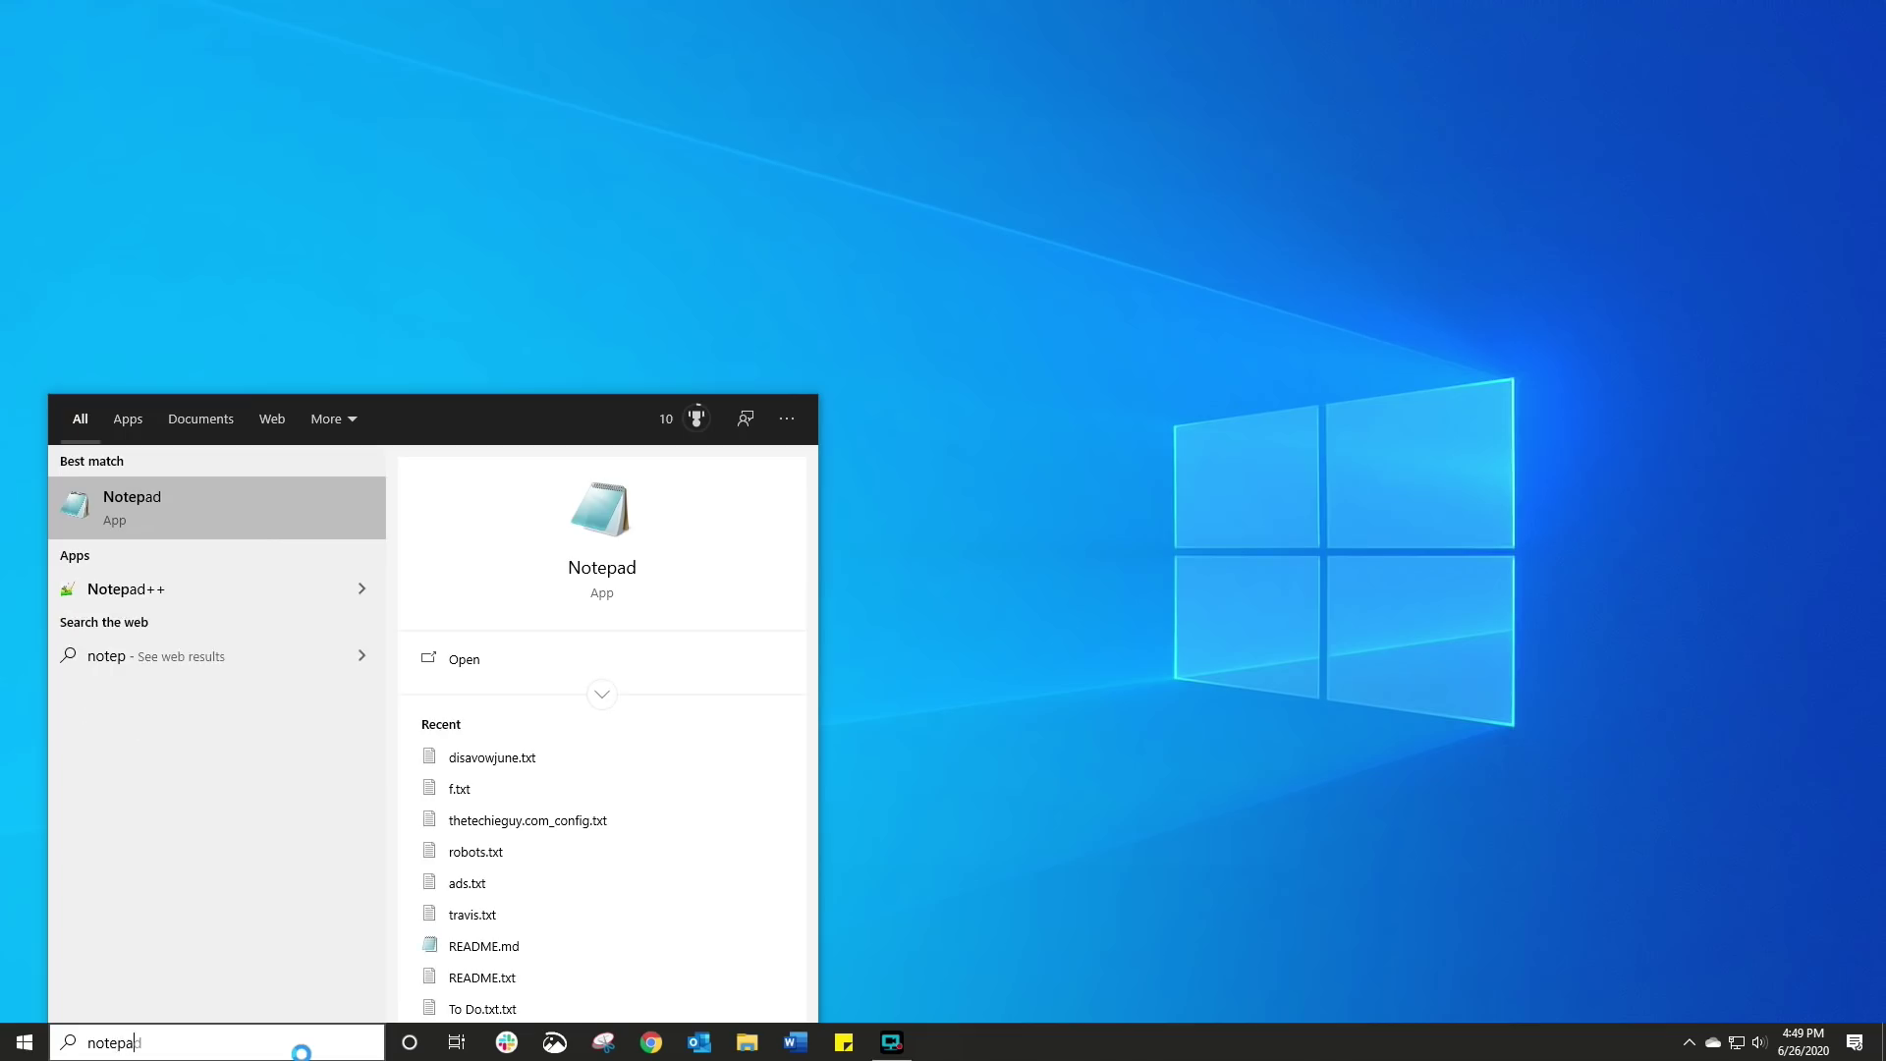
pyautogui.press('Return')
pyautogui.click(303, 1046)
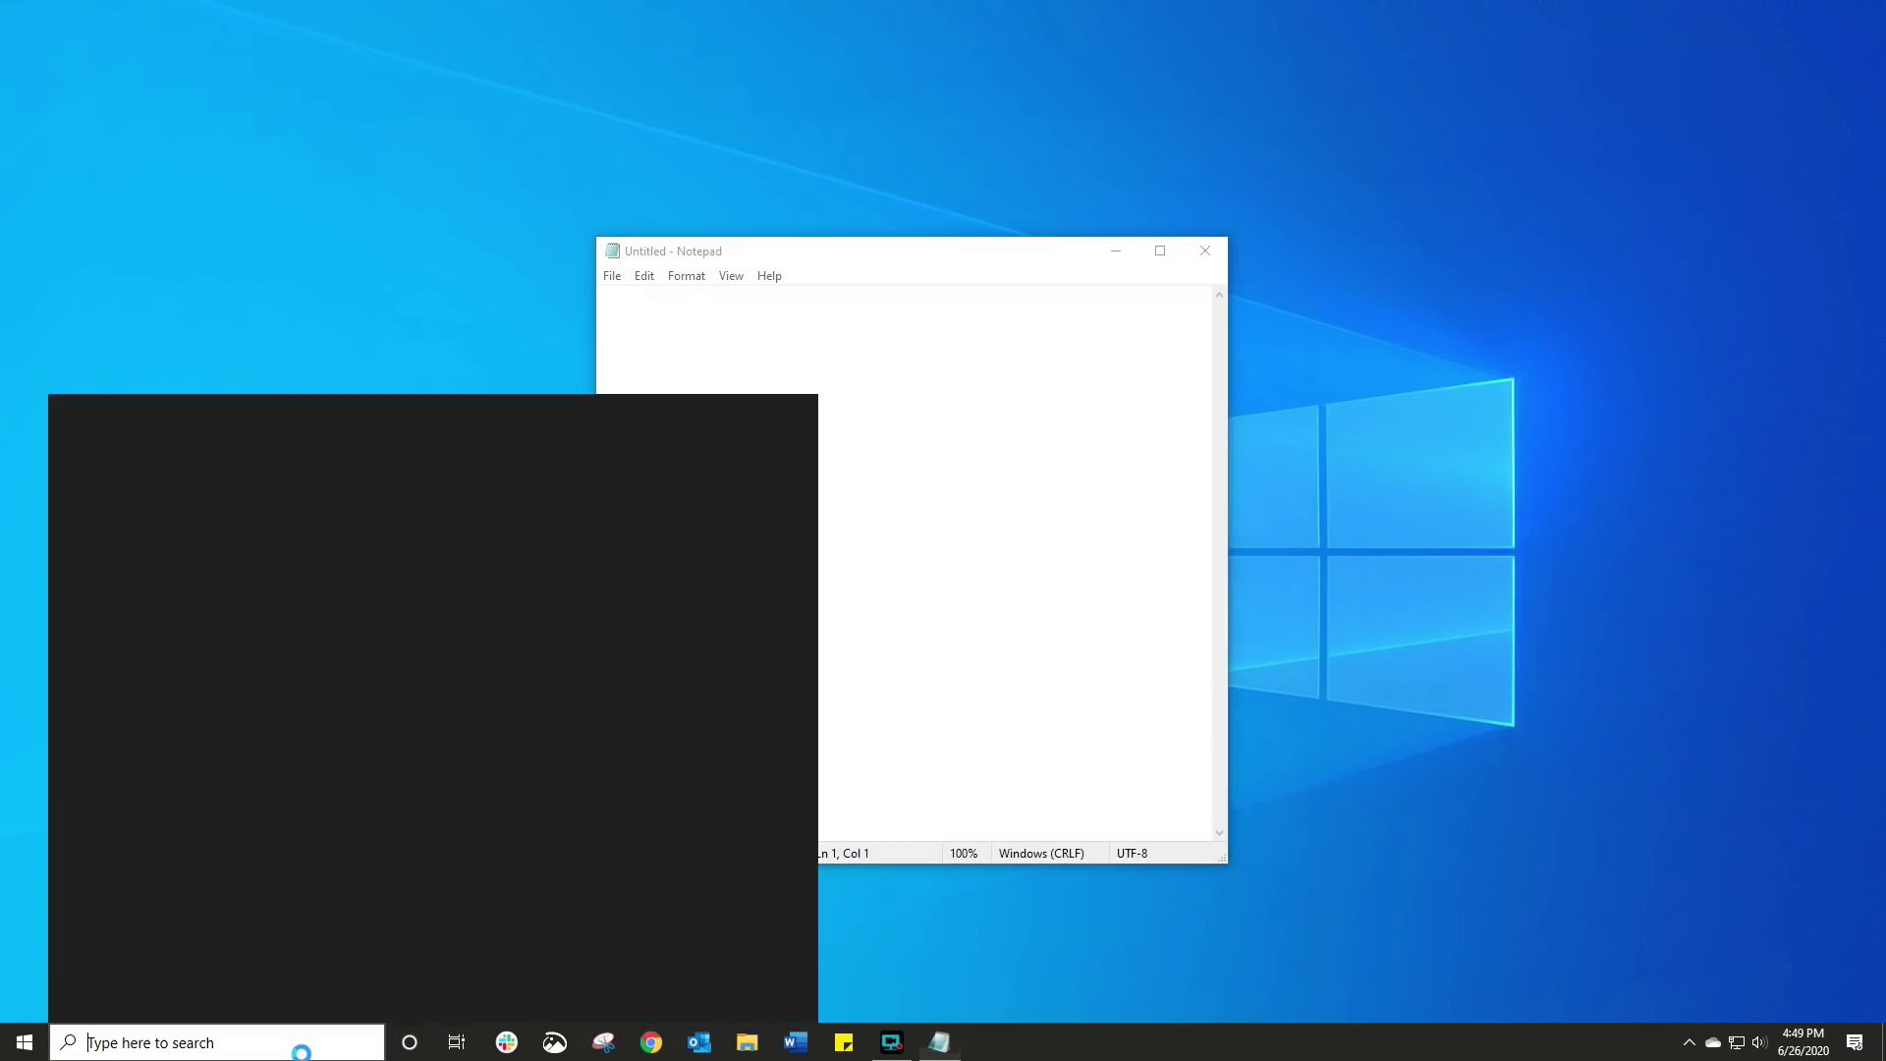
pyautogui.write('calc')
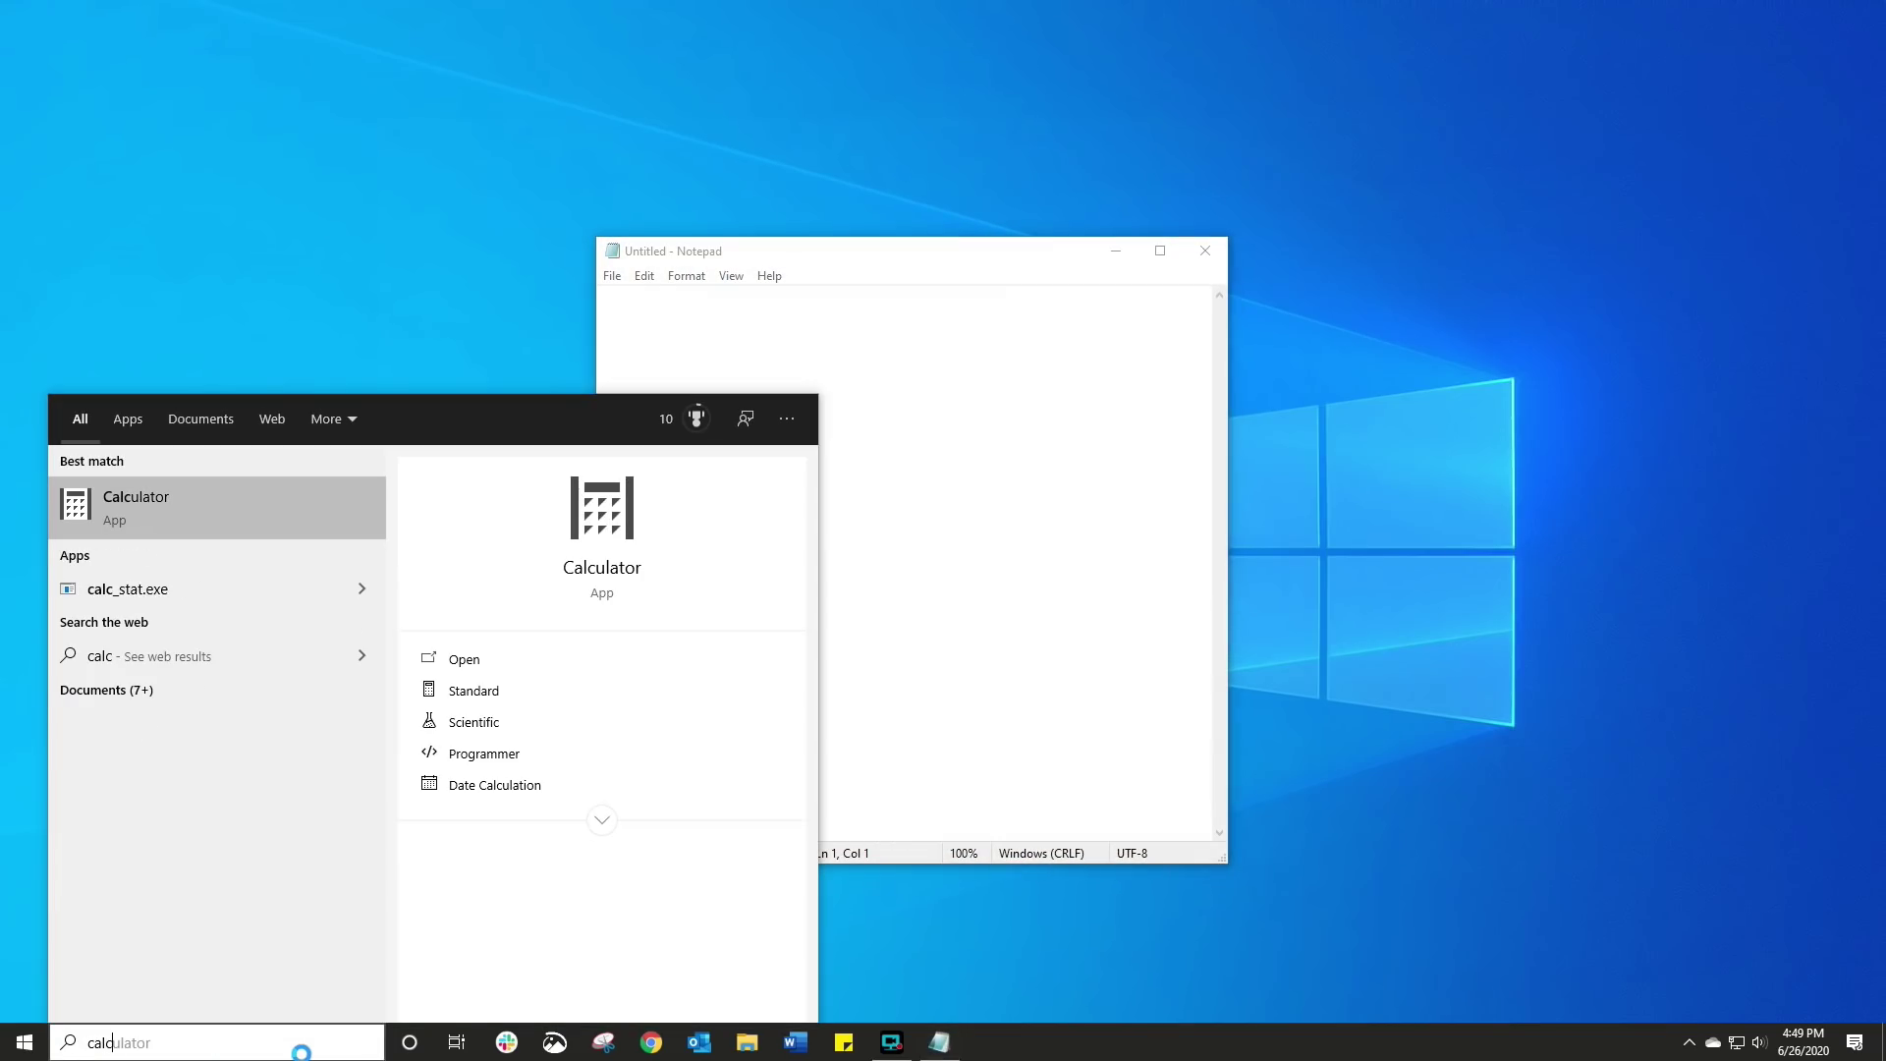
pyautogui.press('Return')
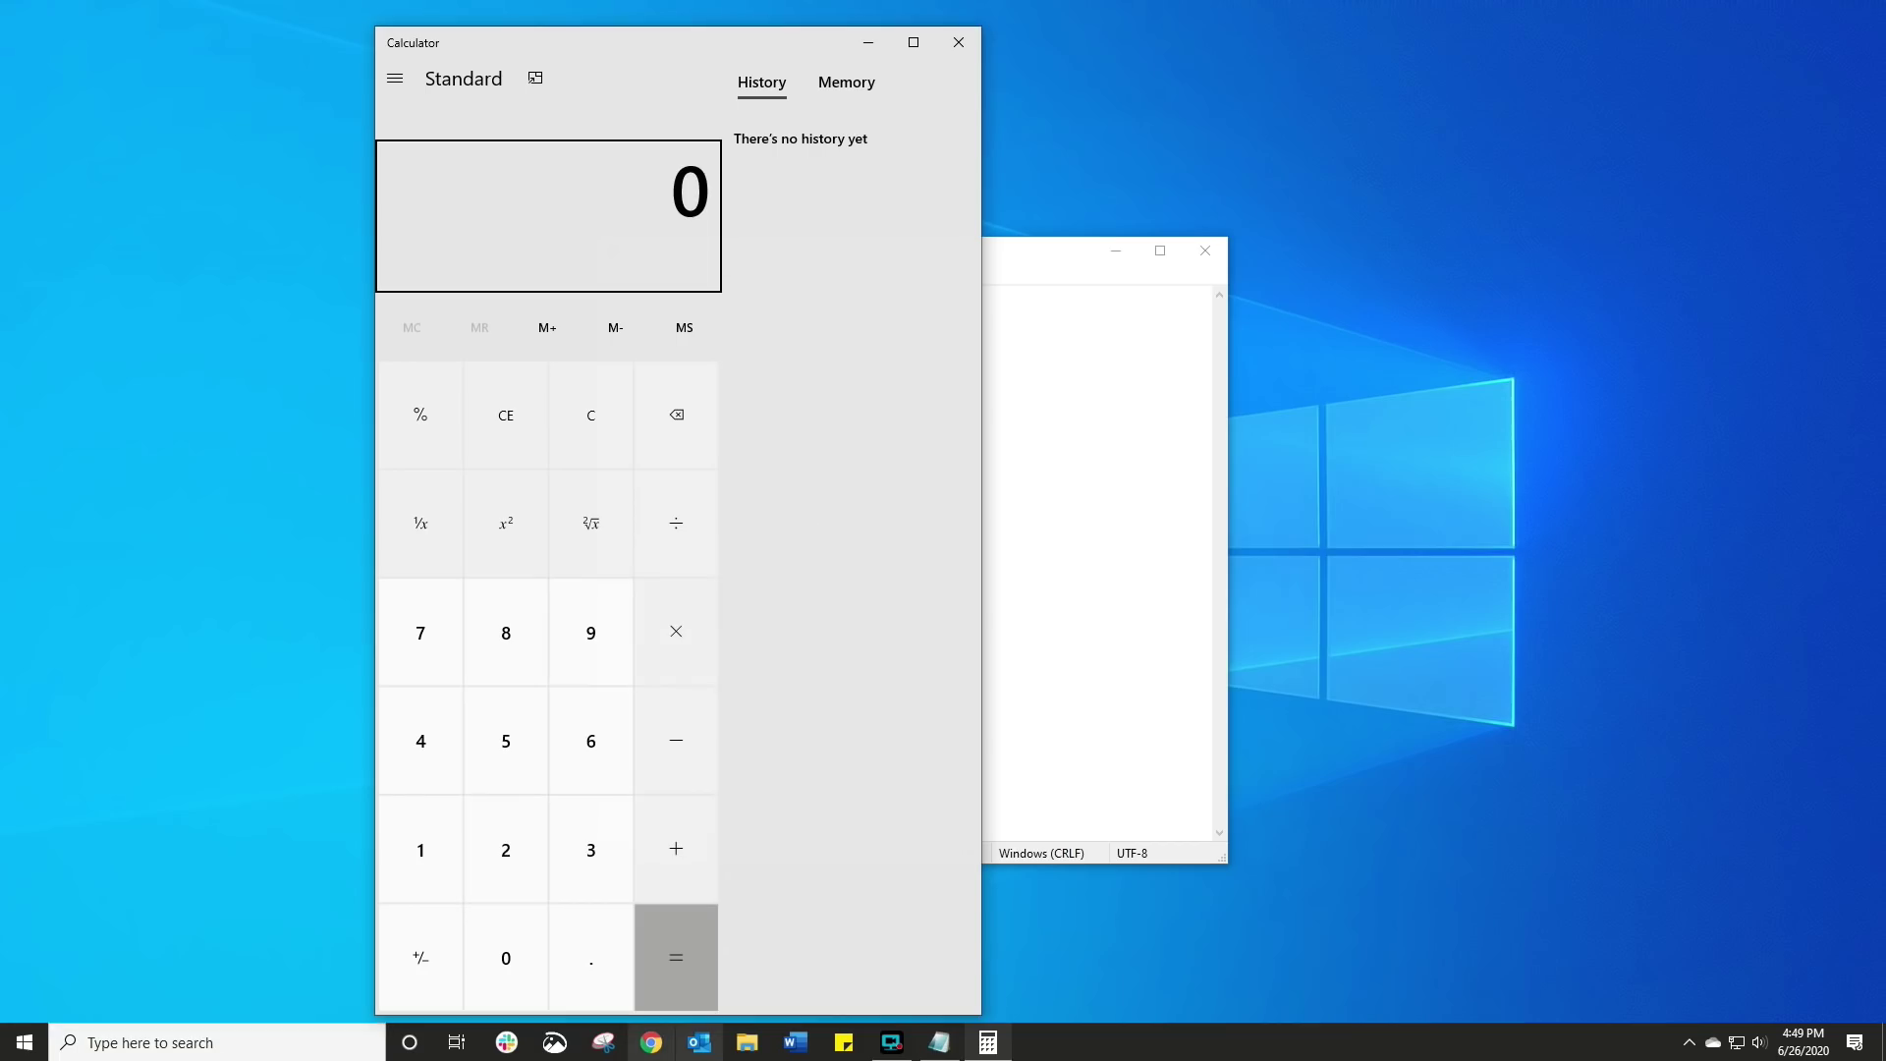
# Snap Chrome to the top-left quarter, Calculator to the right half, Notepad to the bottom-left.
pyautogui.click(652, 1042)
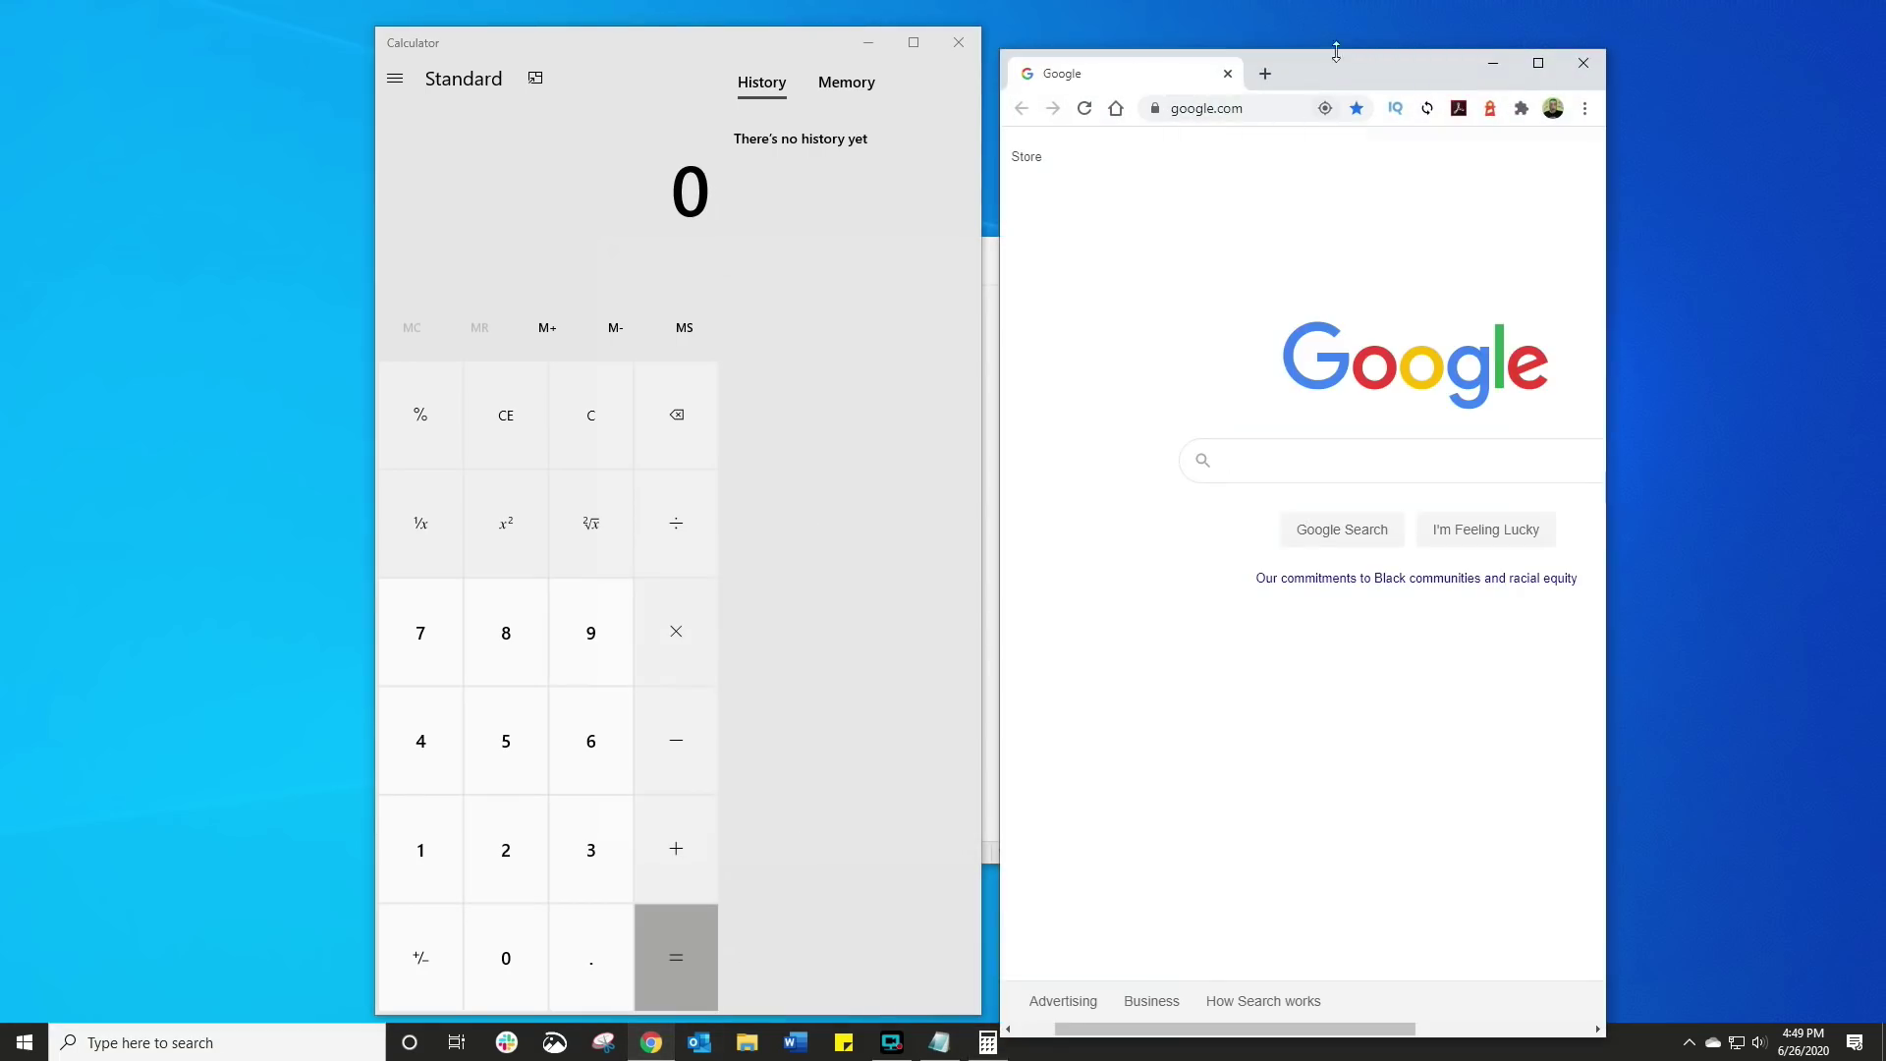
pyautogui.doubleClick(1336, 64)
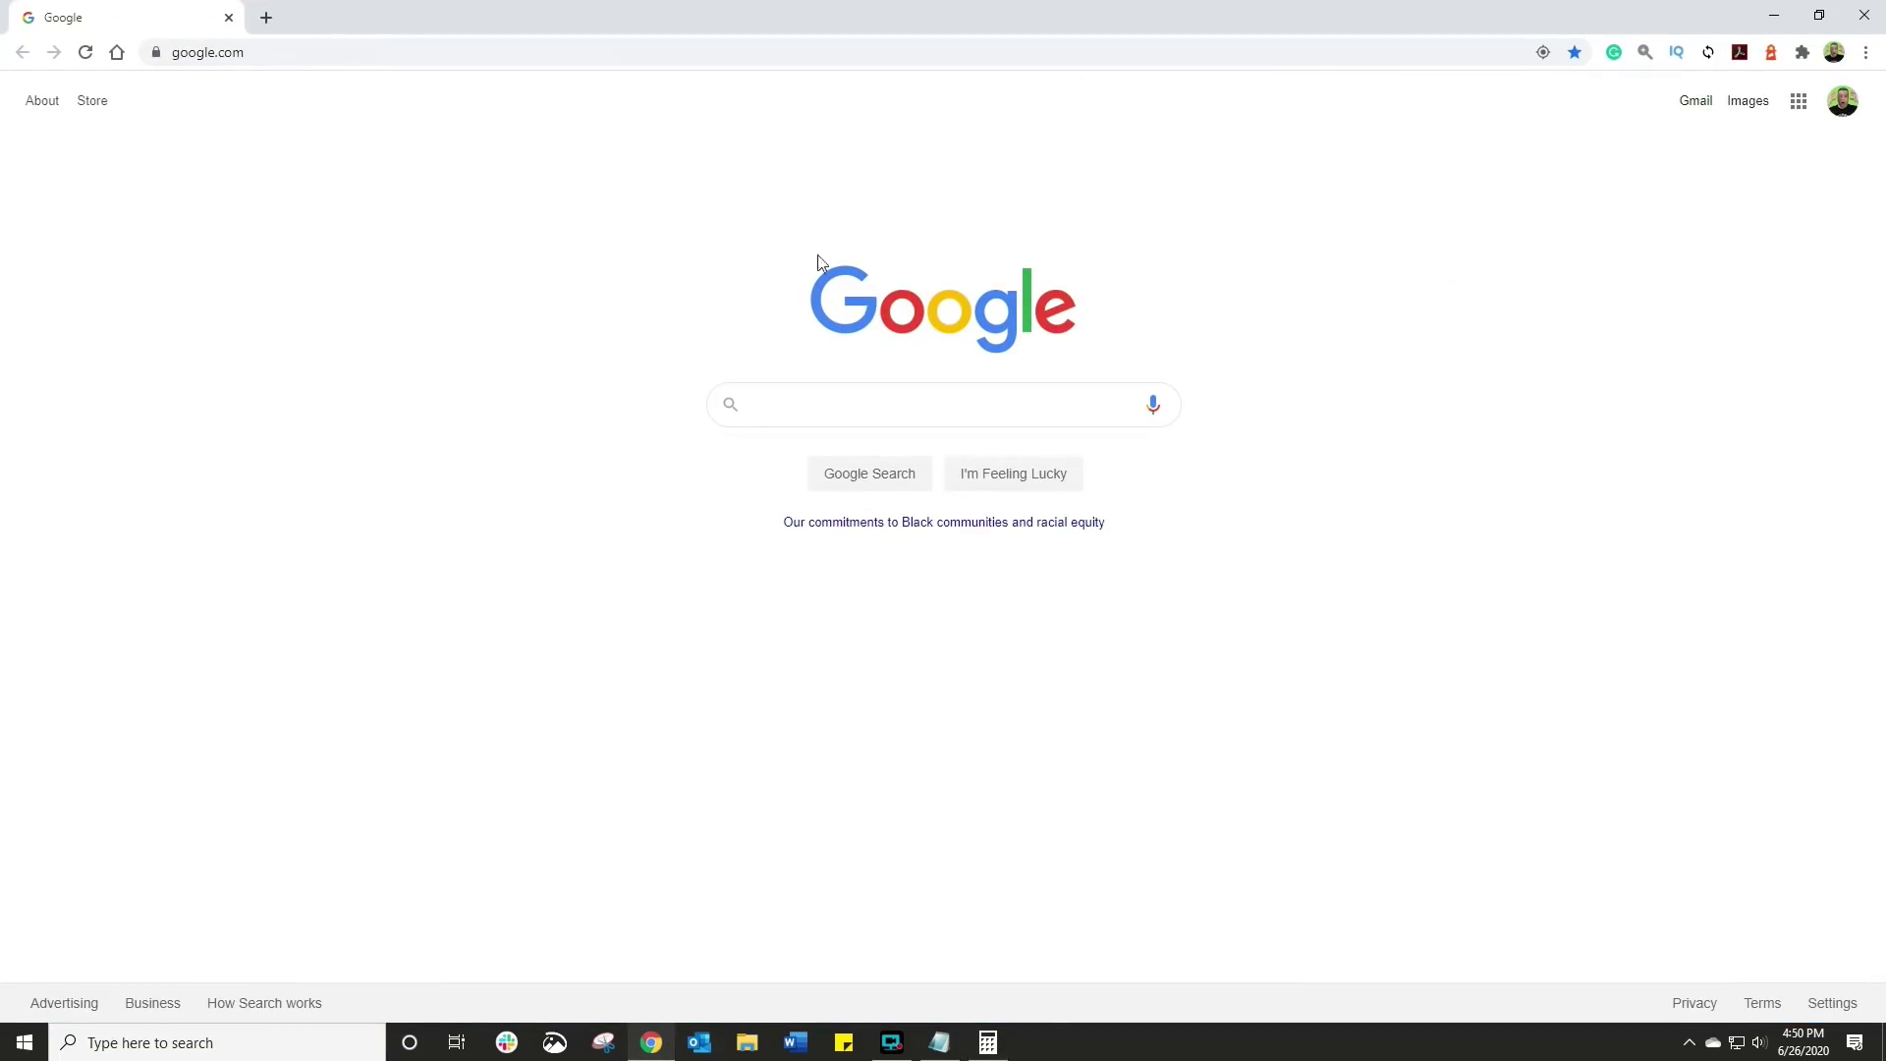
pyautogui.moveTo(835, 16); pyautogui.dragTo(4, 93)
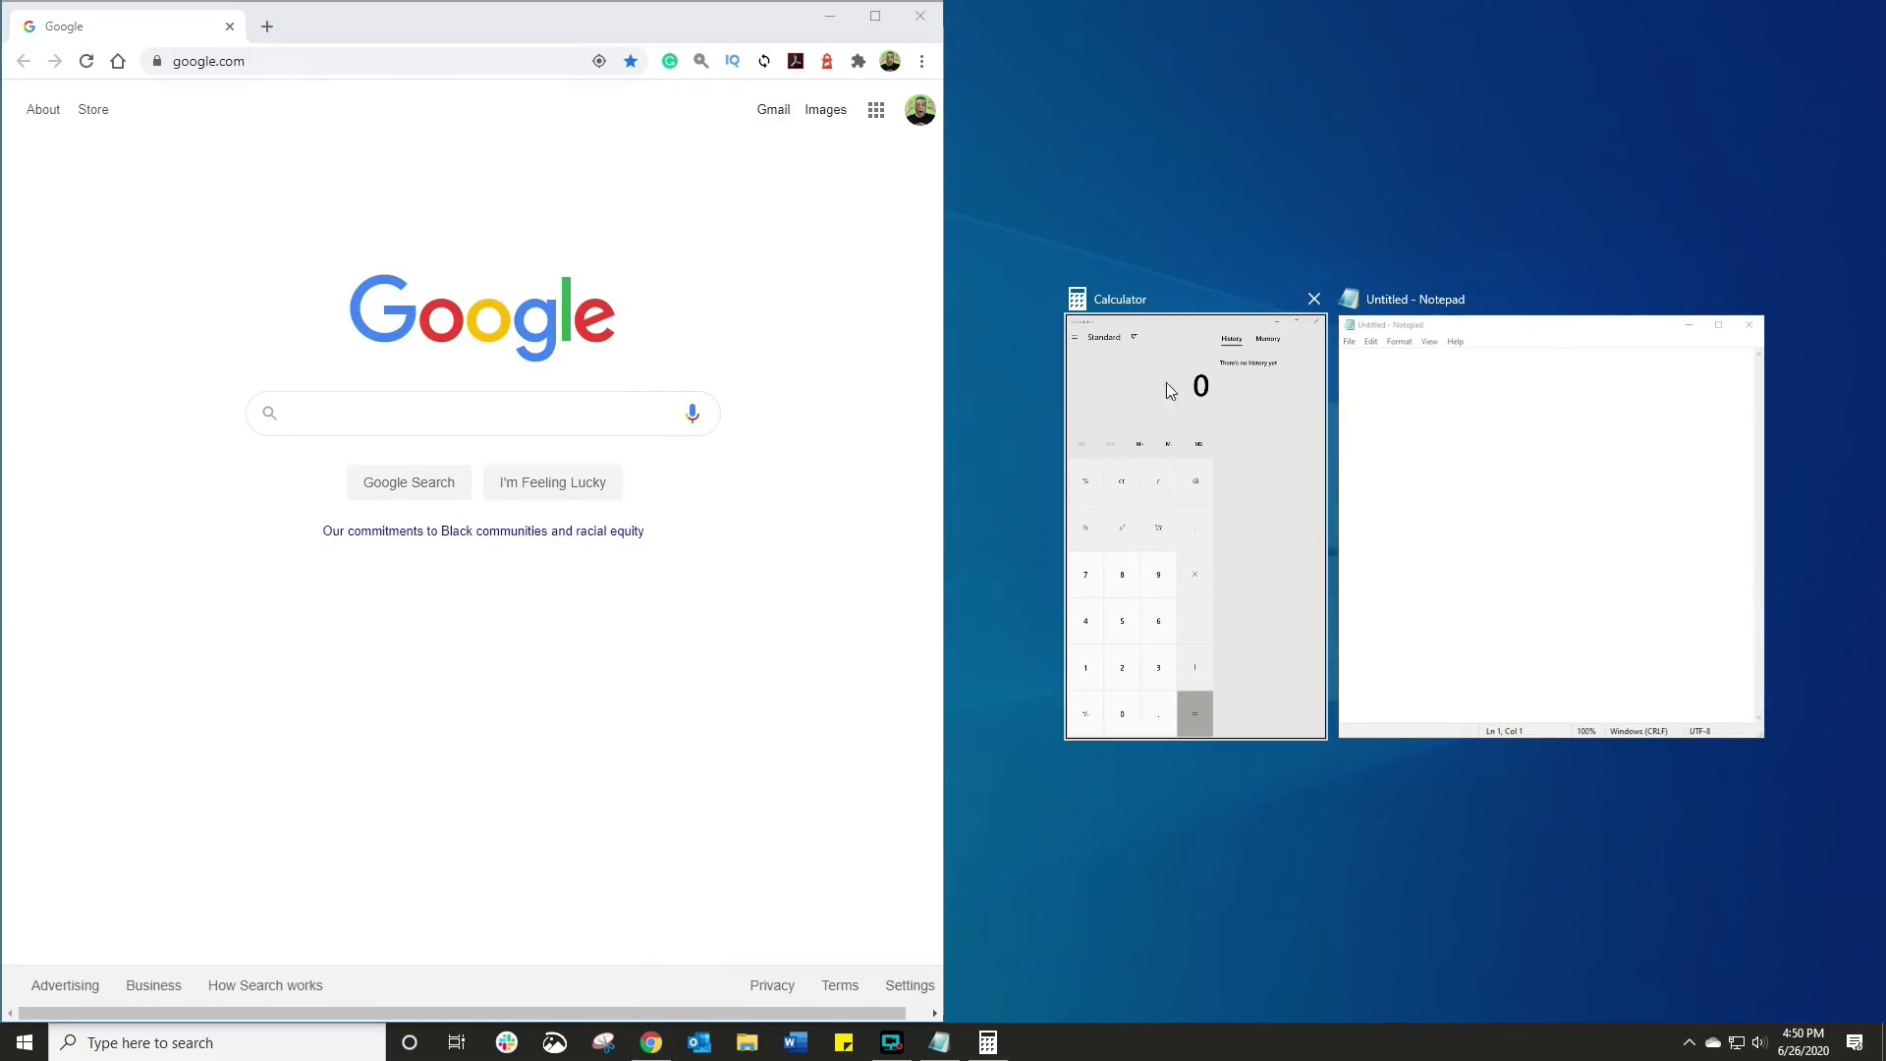
pyautogui.moveTo(1282, 310)
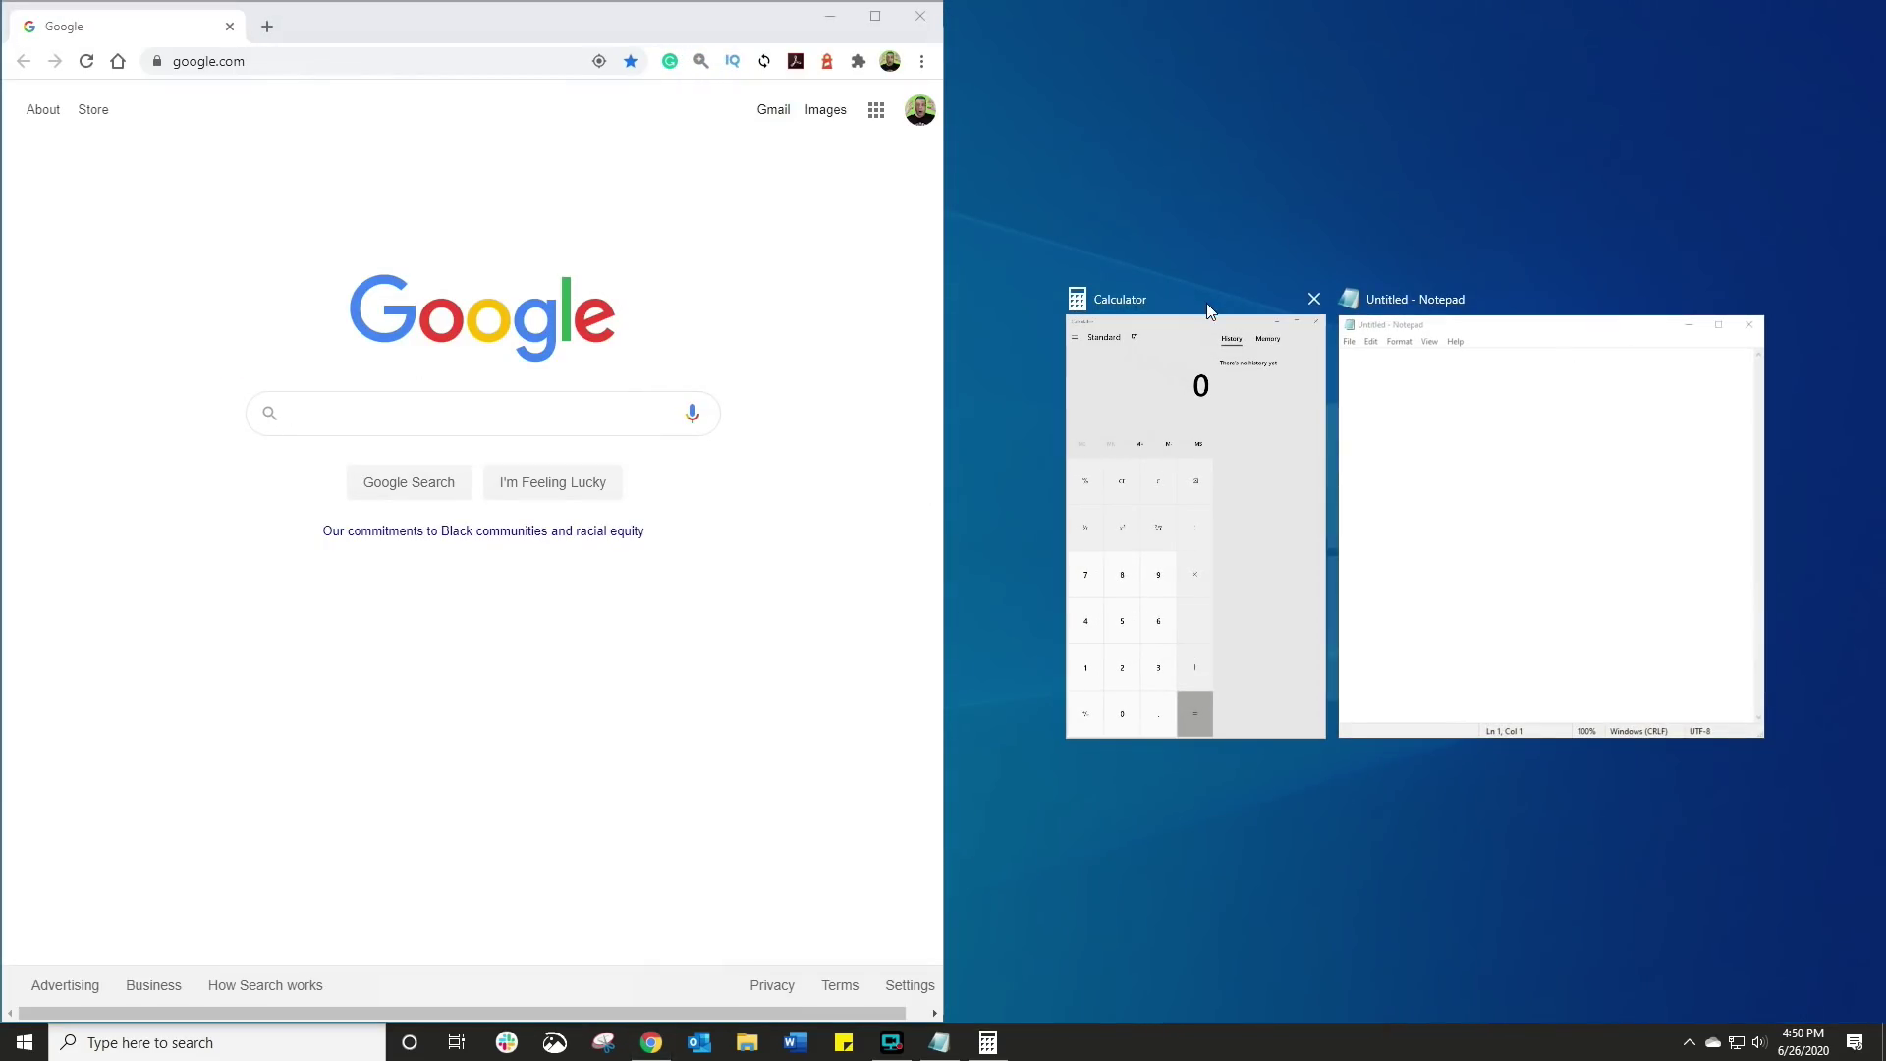
pyautogui.click(1209, 354)
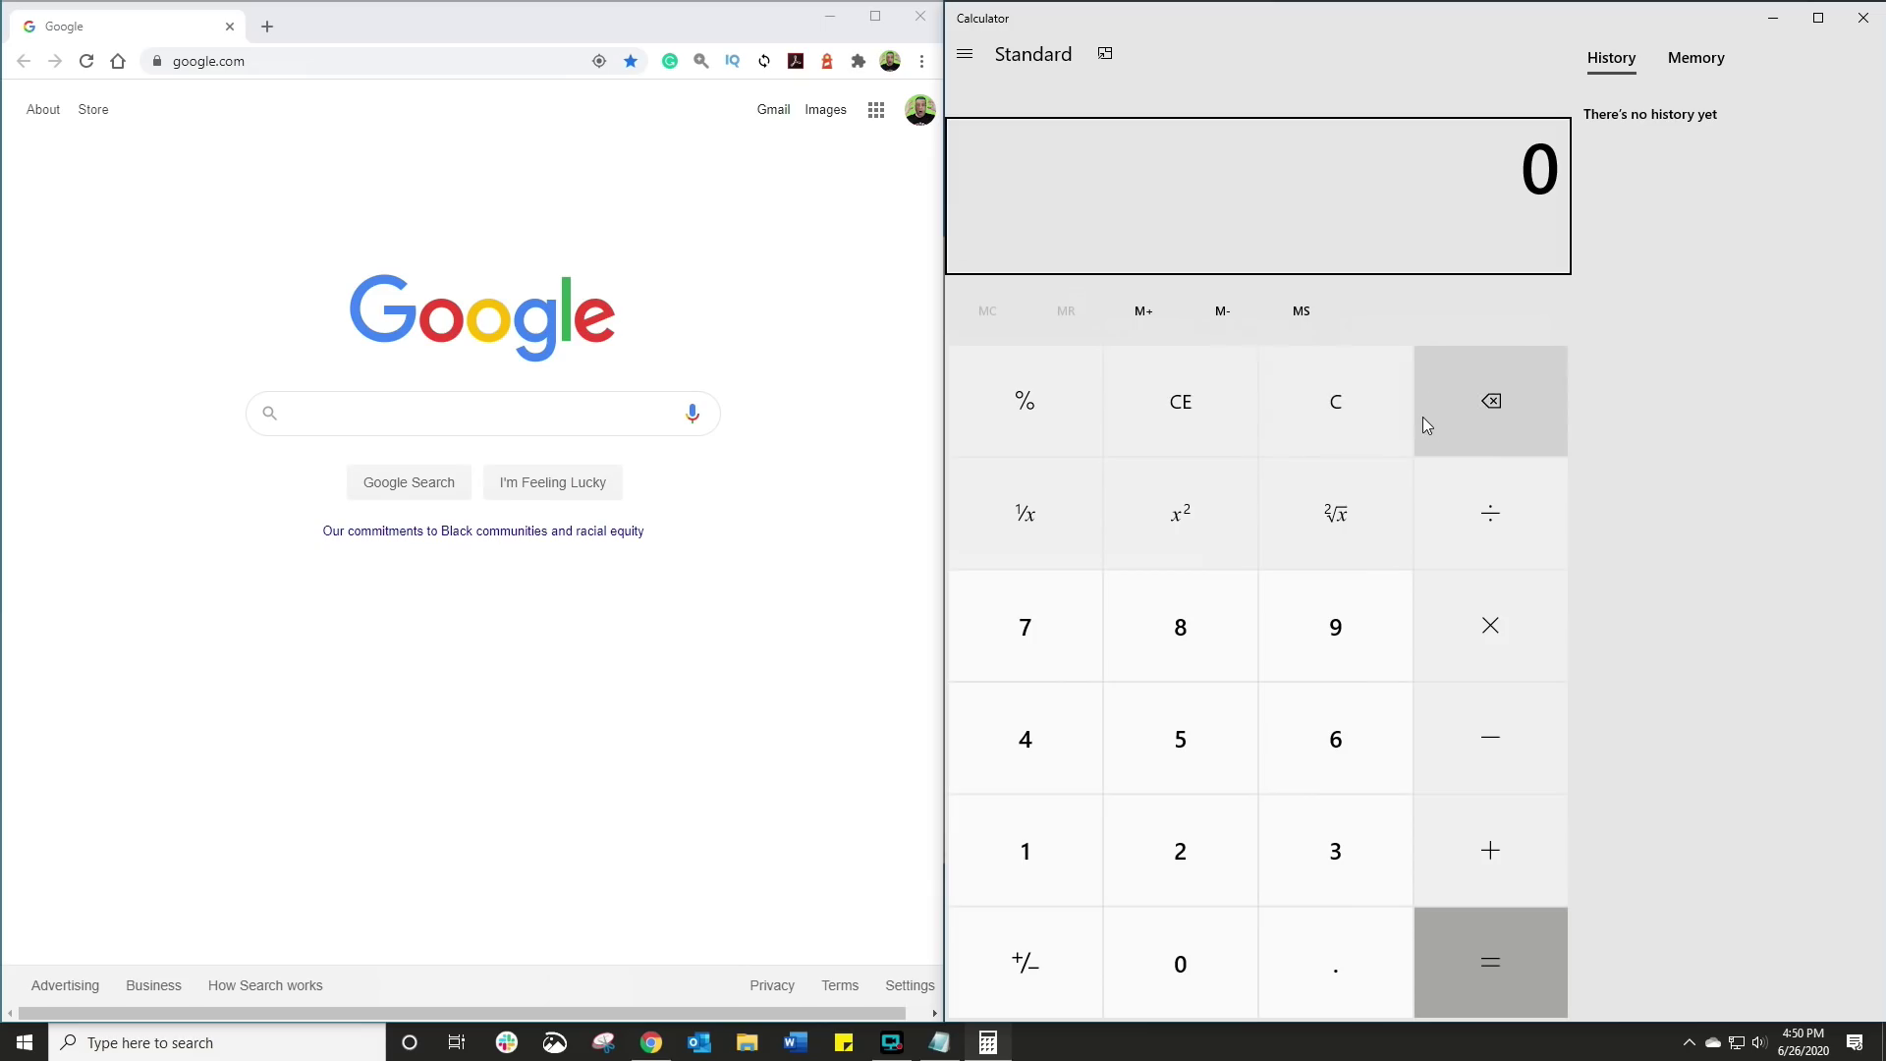
pyautogui.moveTo(656, 27); pyautogui.dragTo(3, 8)
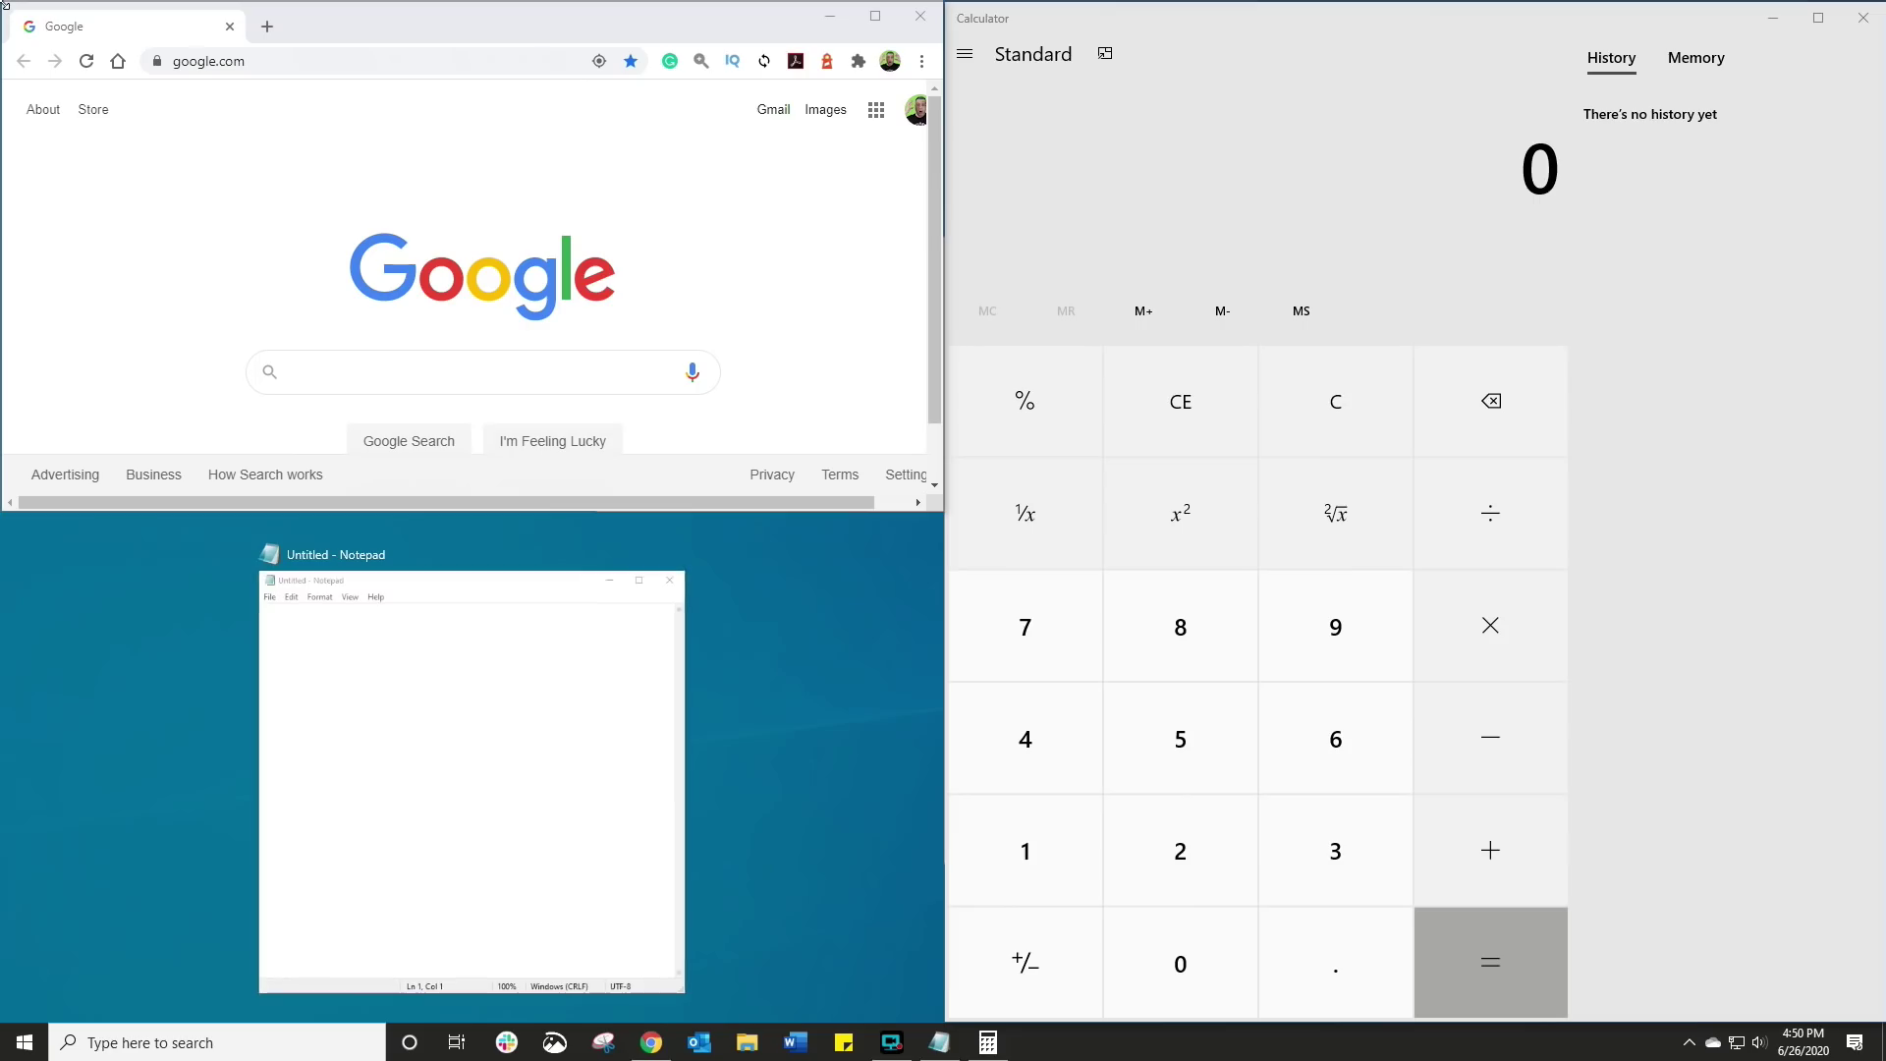
pyautogui.click(511, 592)
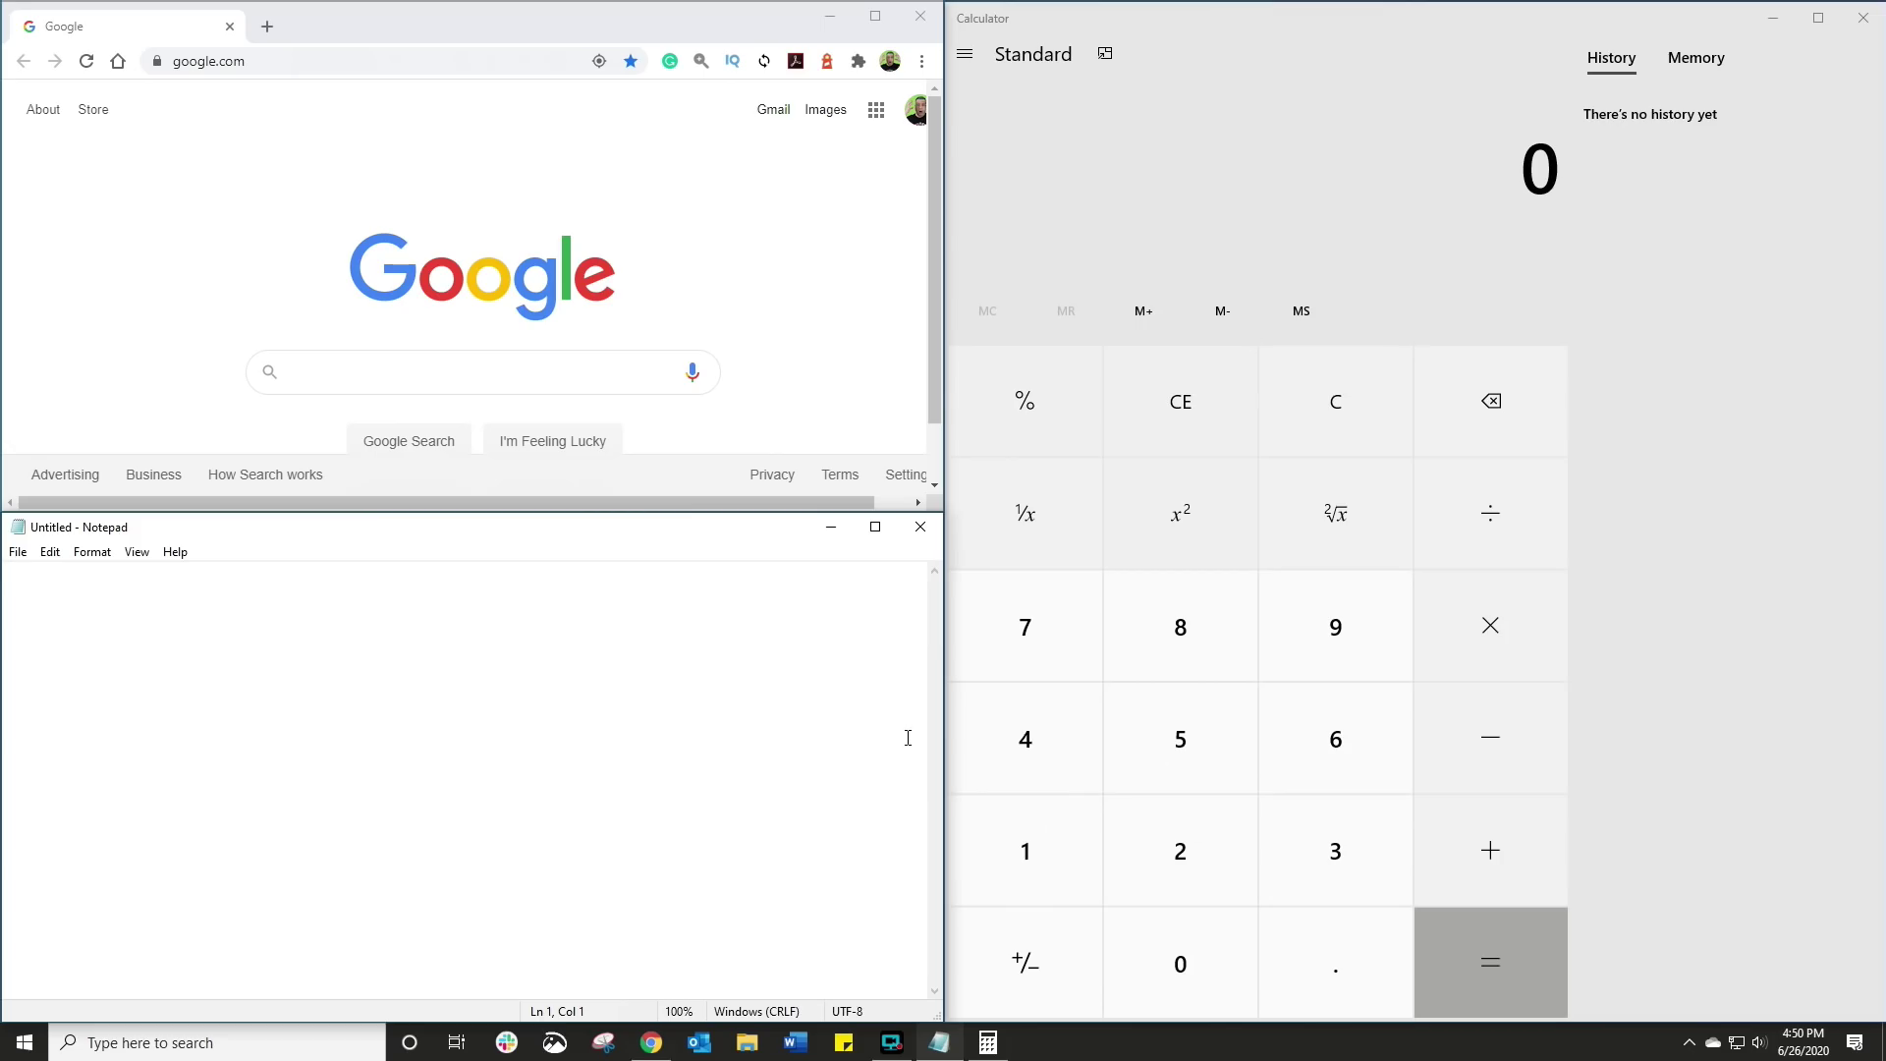
# Reopen PowerToys Settings from the tray, centre it, and show the FancyZones page.
pyautogui.click(1689, 1045)
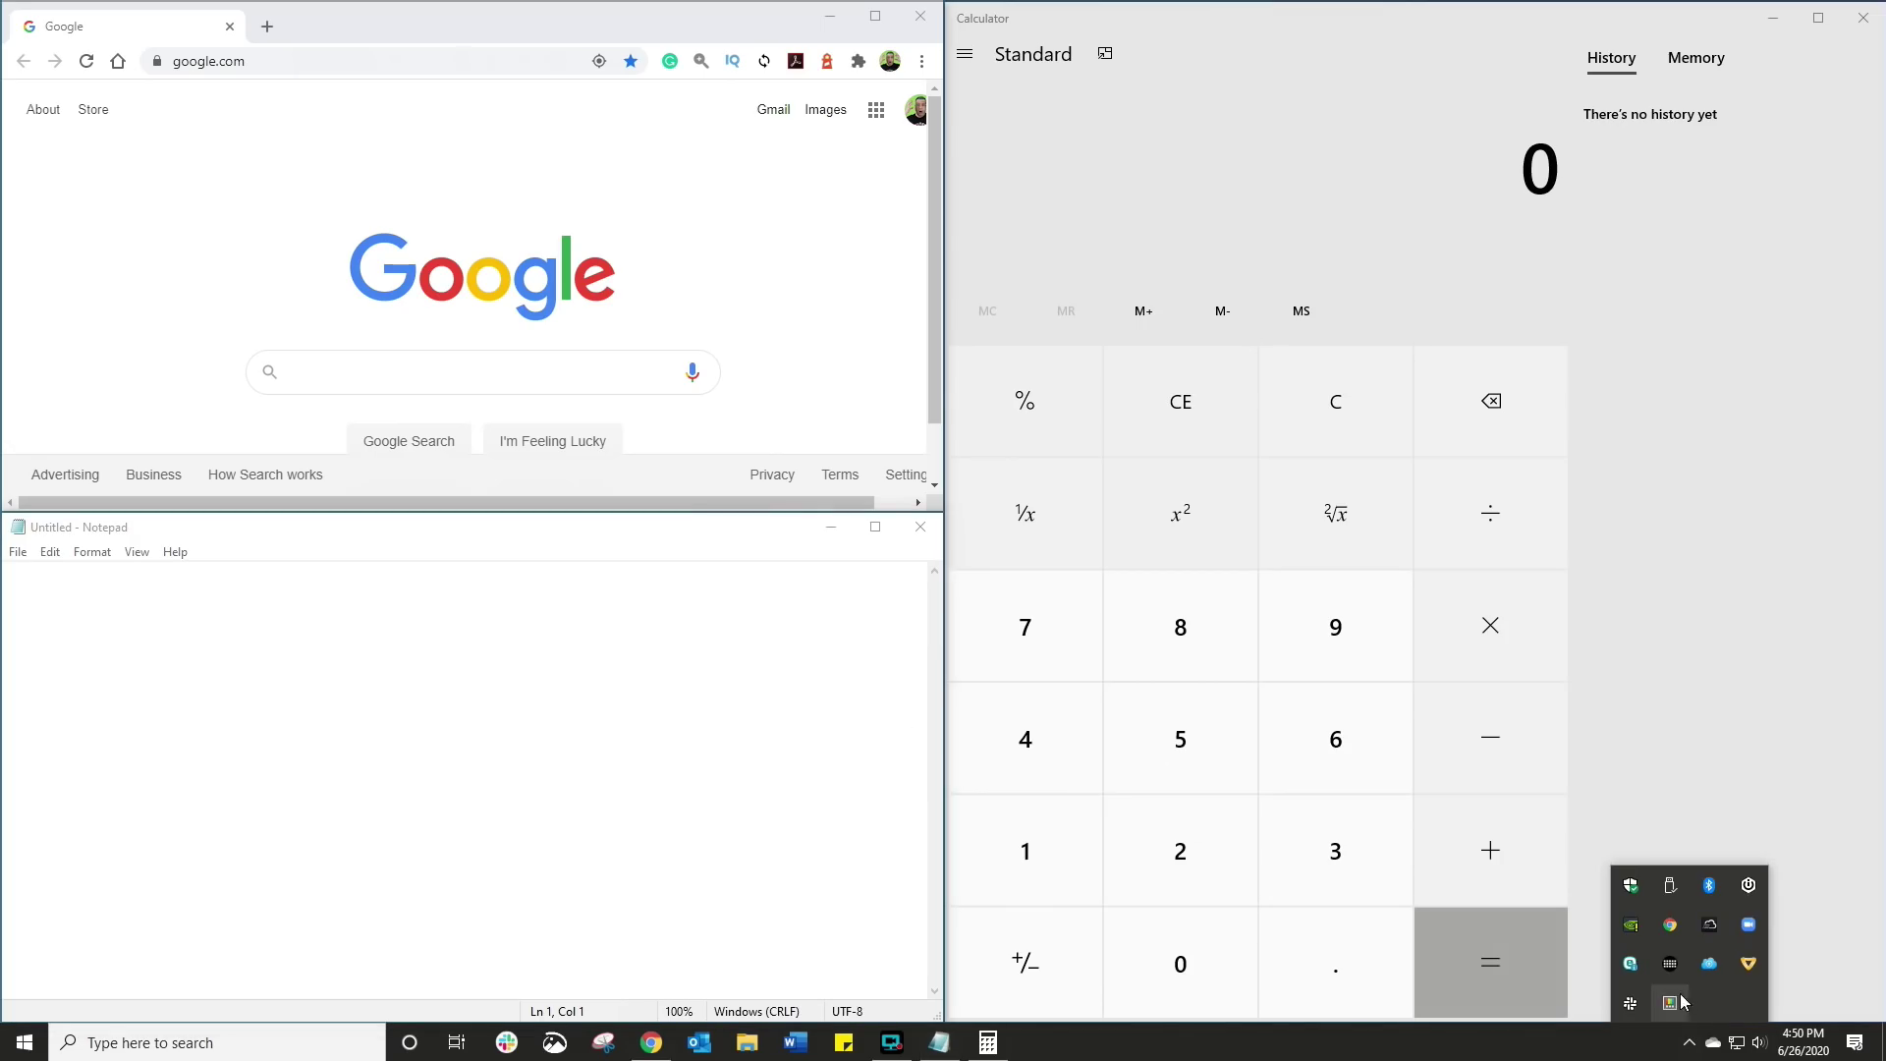
pyautogui.click(1670, 1003)
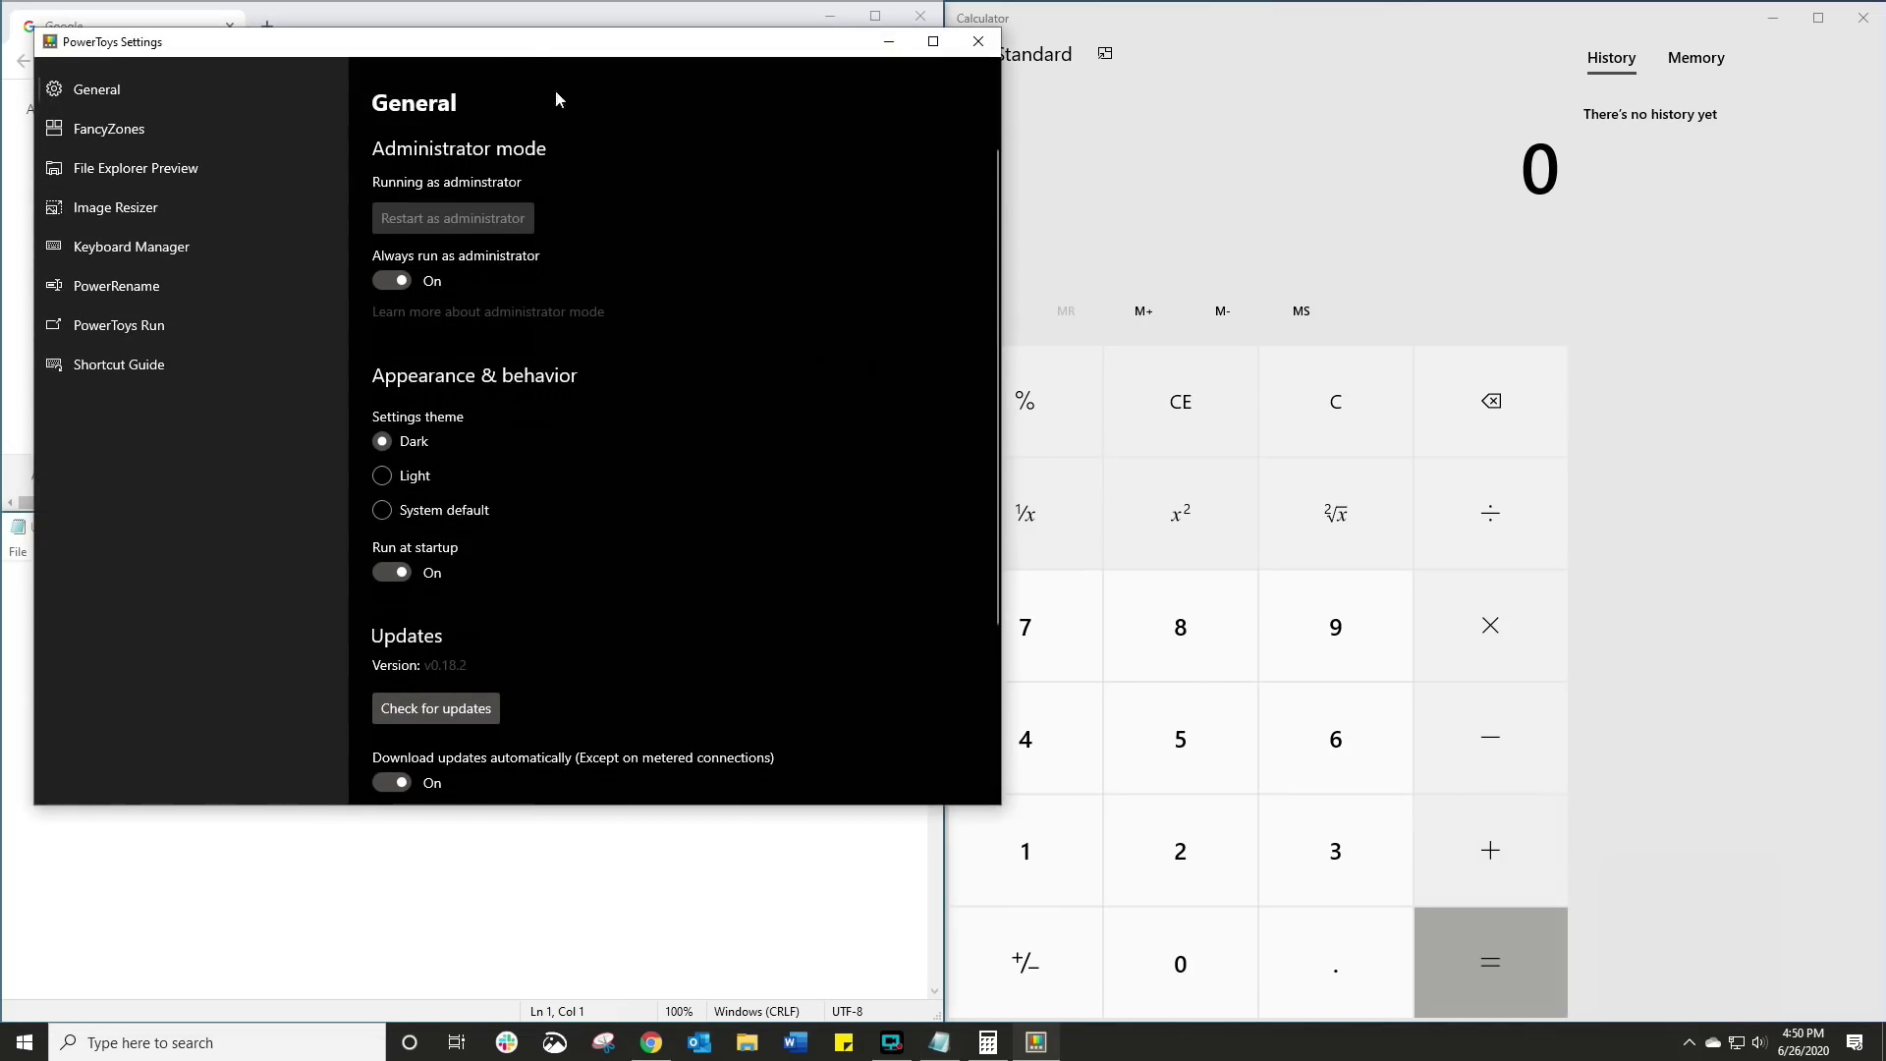
pyautogui.moveTo(518, 50); pyautogui.dragTo(981, 108)
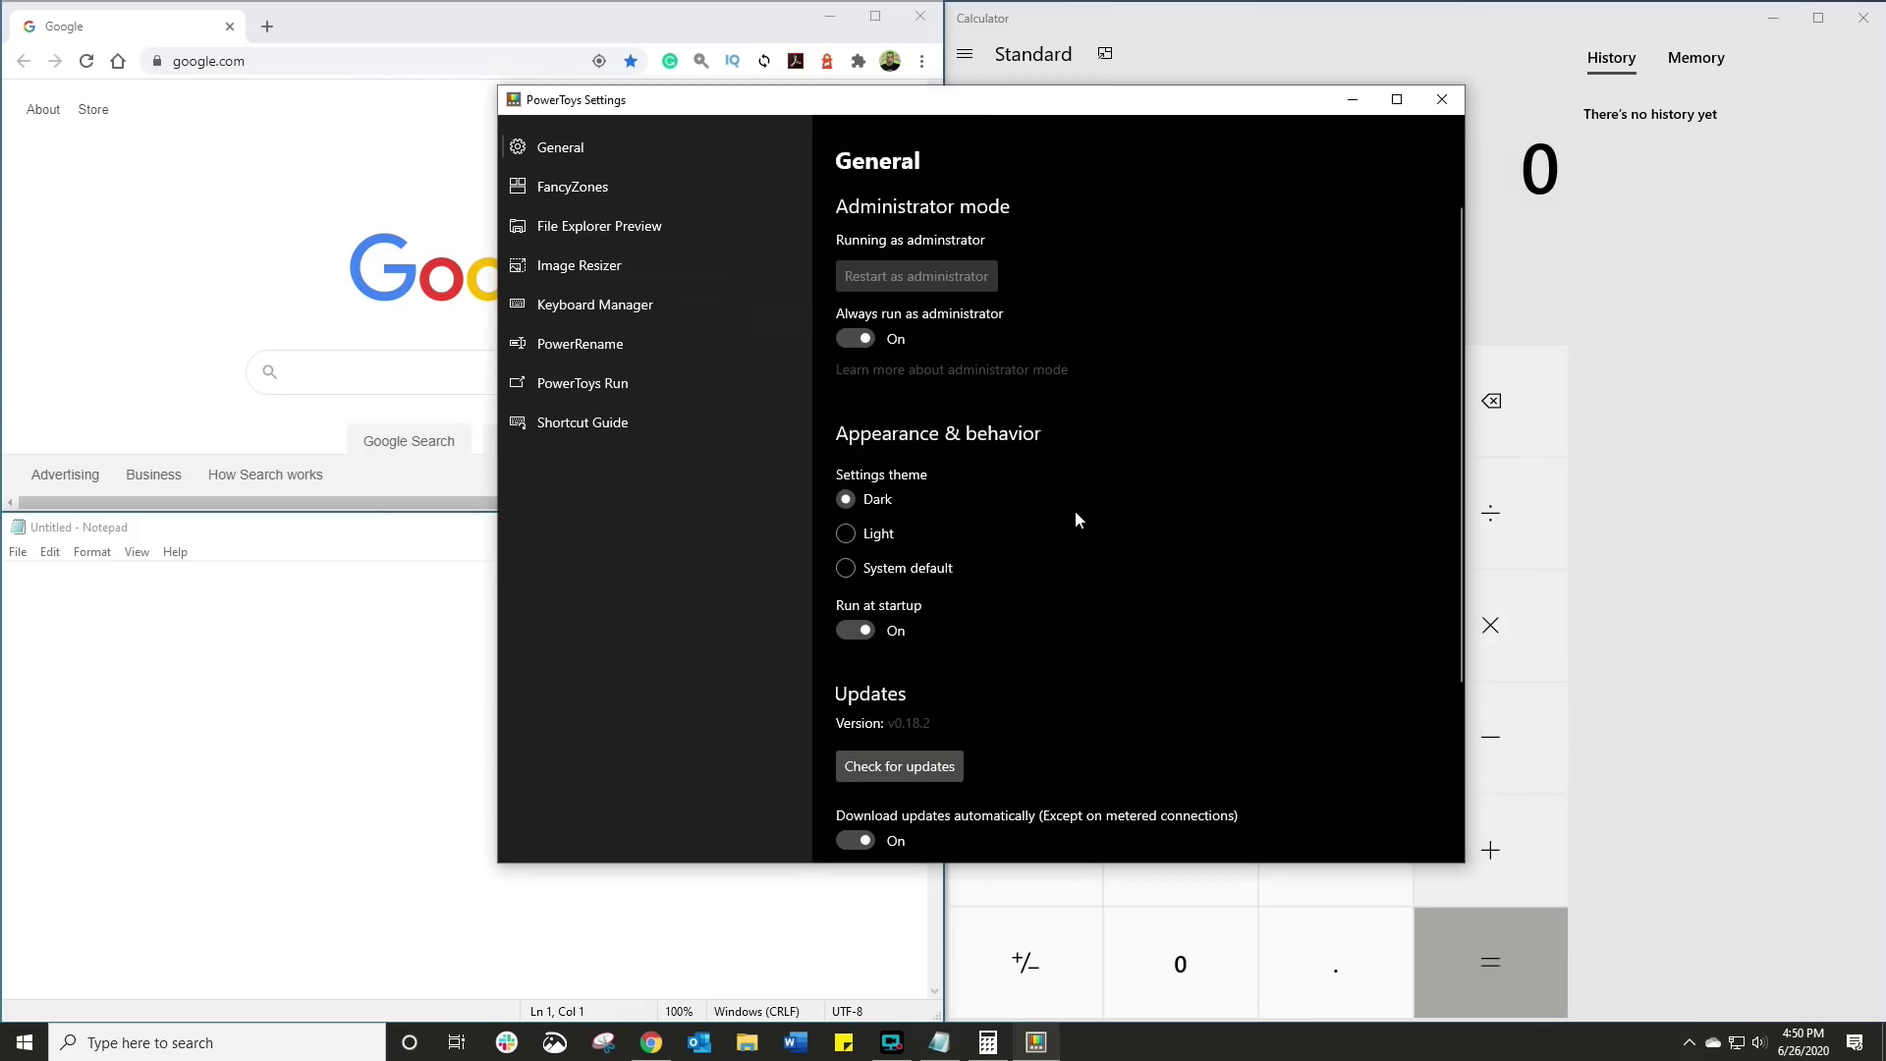
pyautogui.click(556, 185)
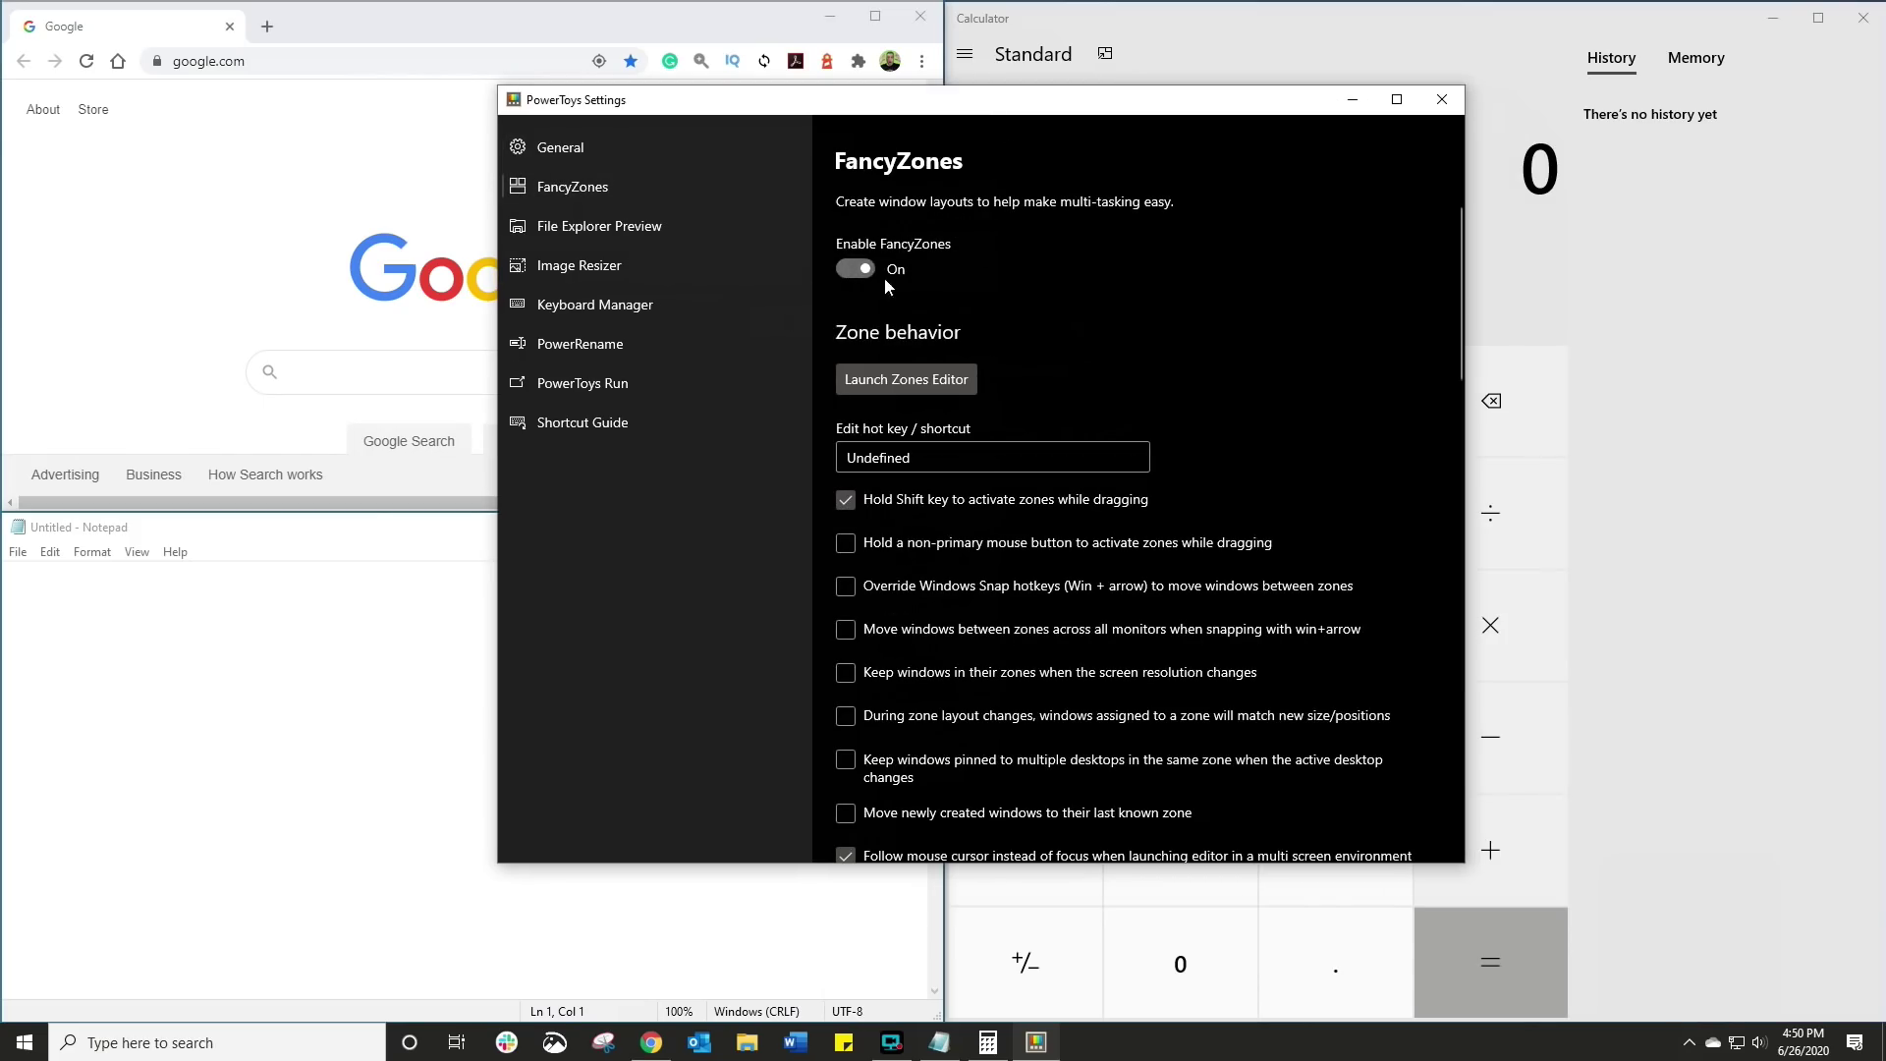
# In the zones editor, compare Rows, Grid and Priority Grid, then apply the 3-zone Columns template.
pyautogui.click(911, 377)
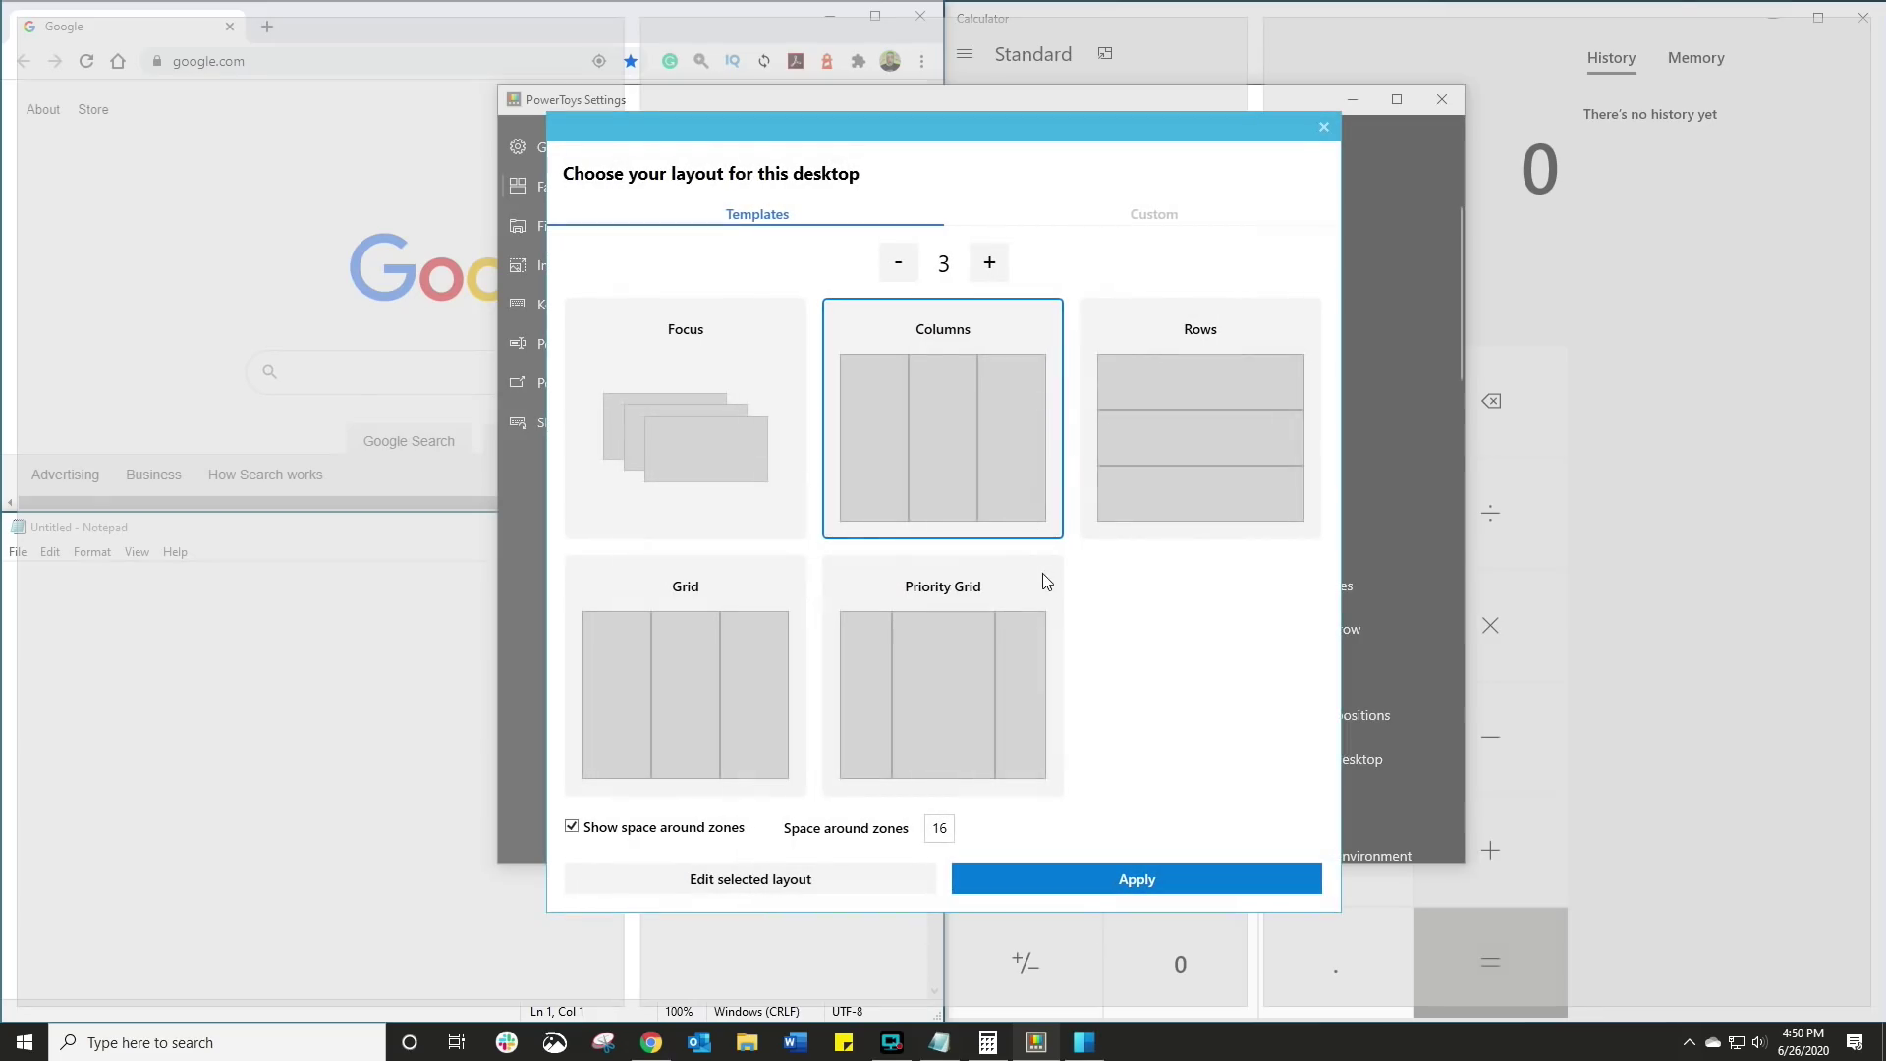
pyautogui.click(1184, 463)
pyautogui.click(1016, 458)
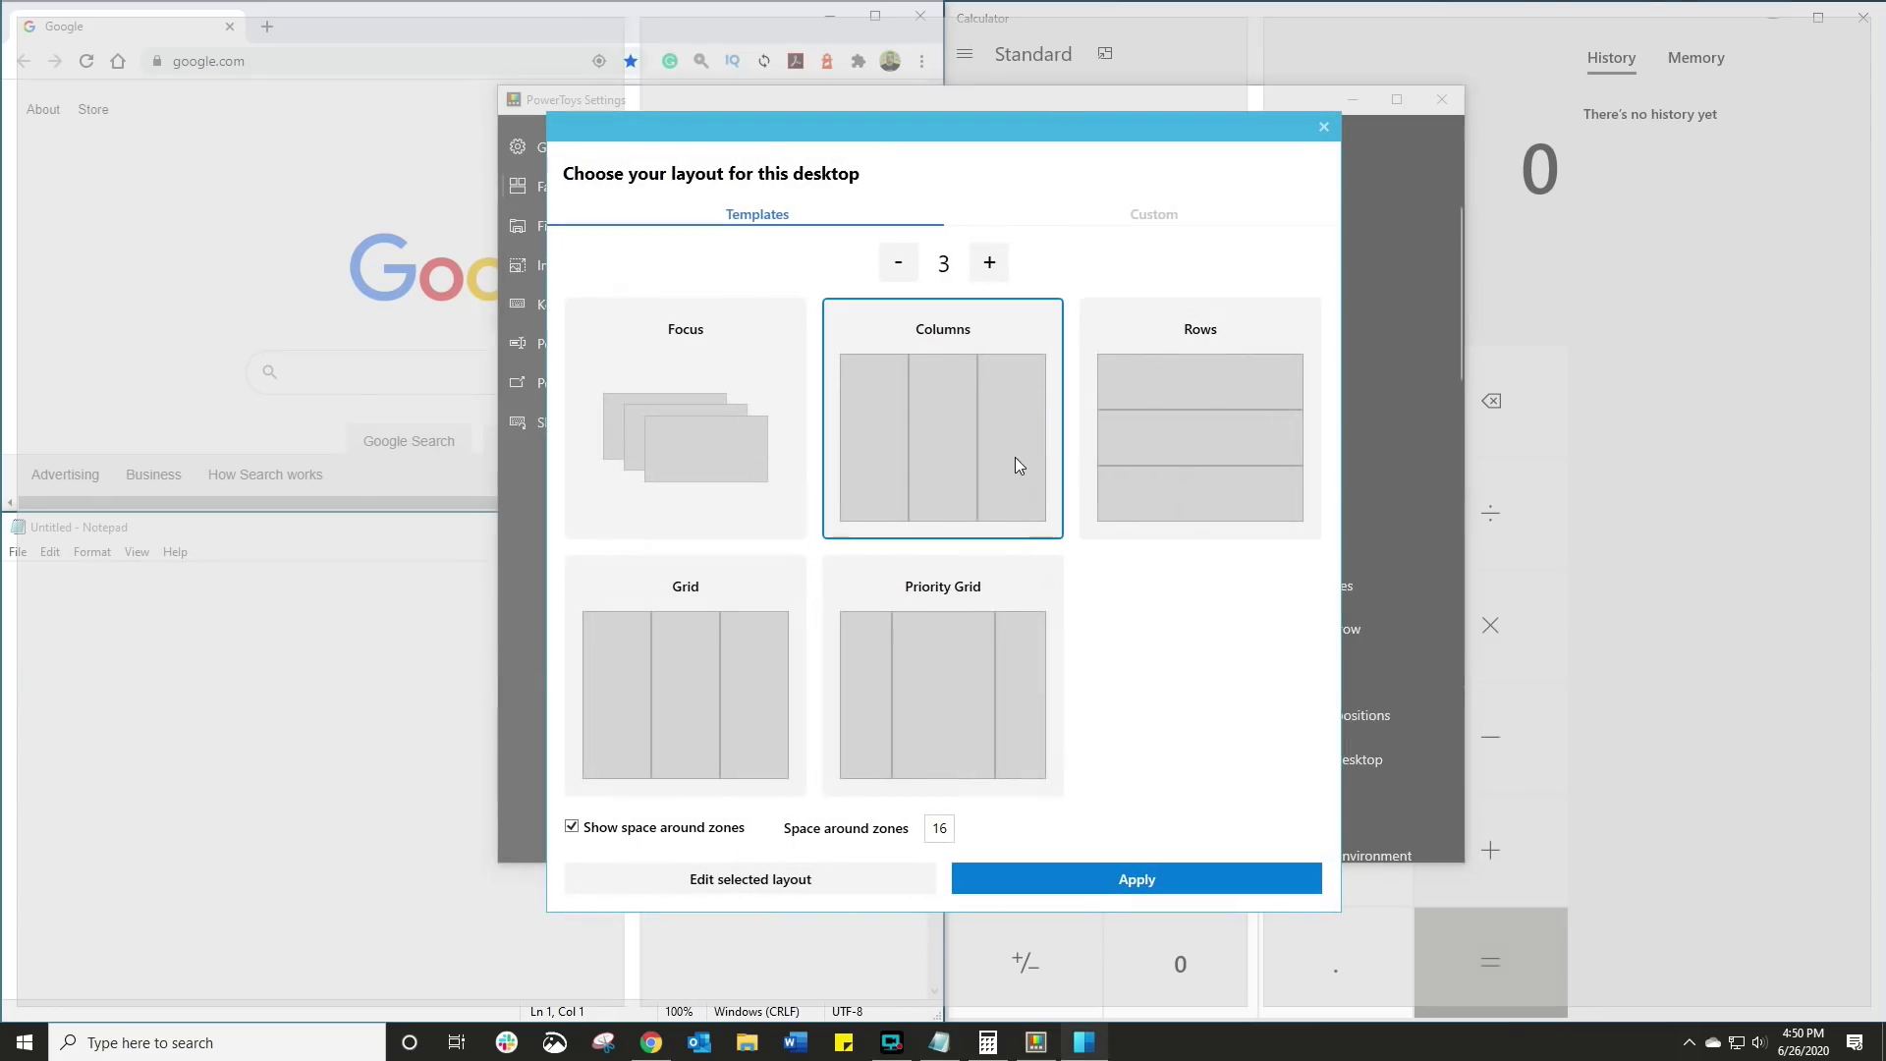
pyautogui.click(756, 673)
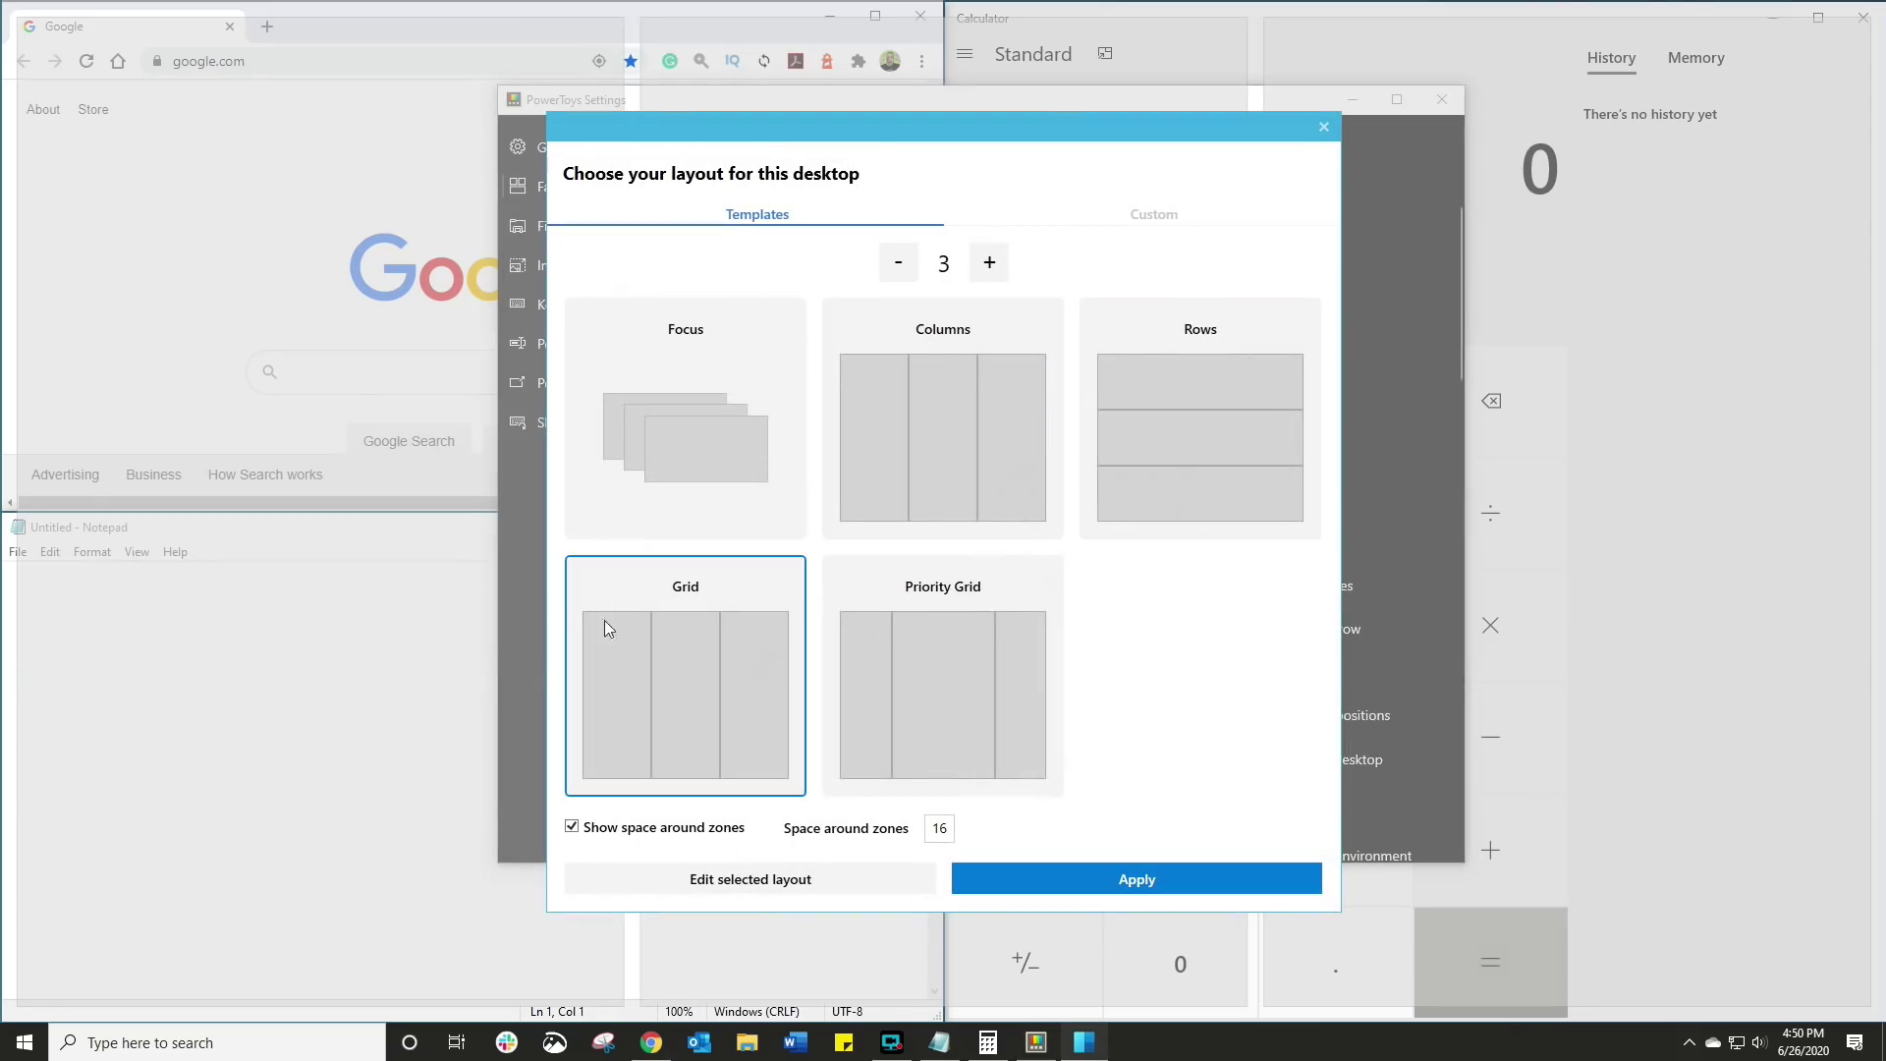
pyautogui.click(937, 719)
pyautogui.click(1177, 518)
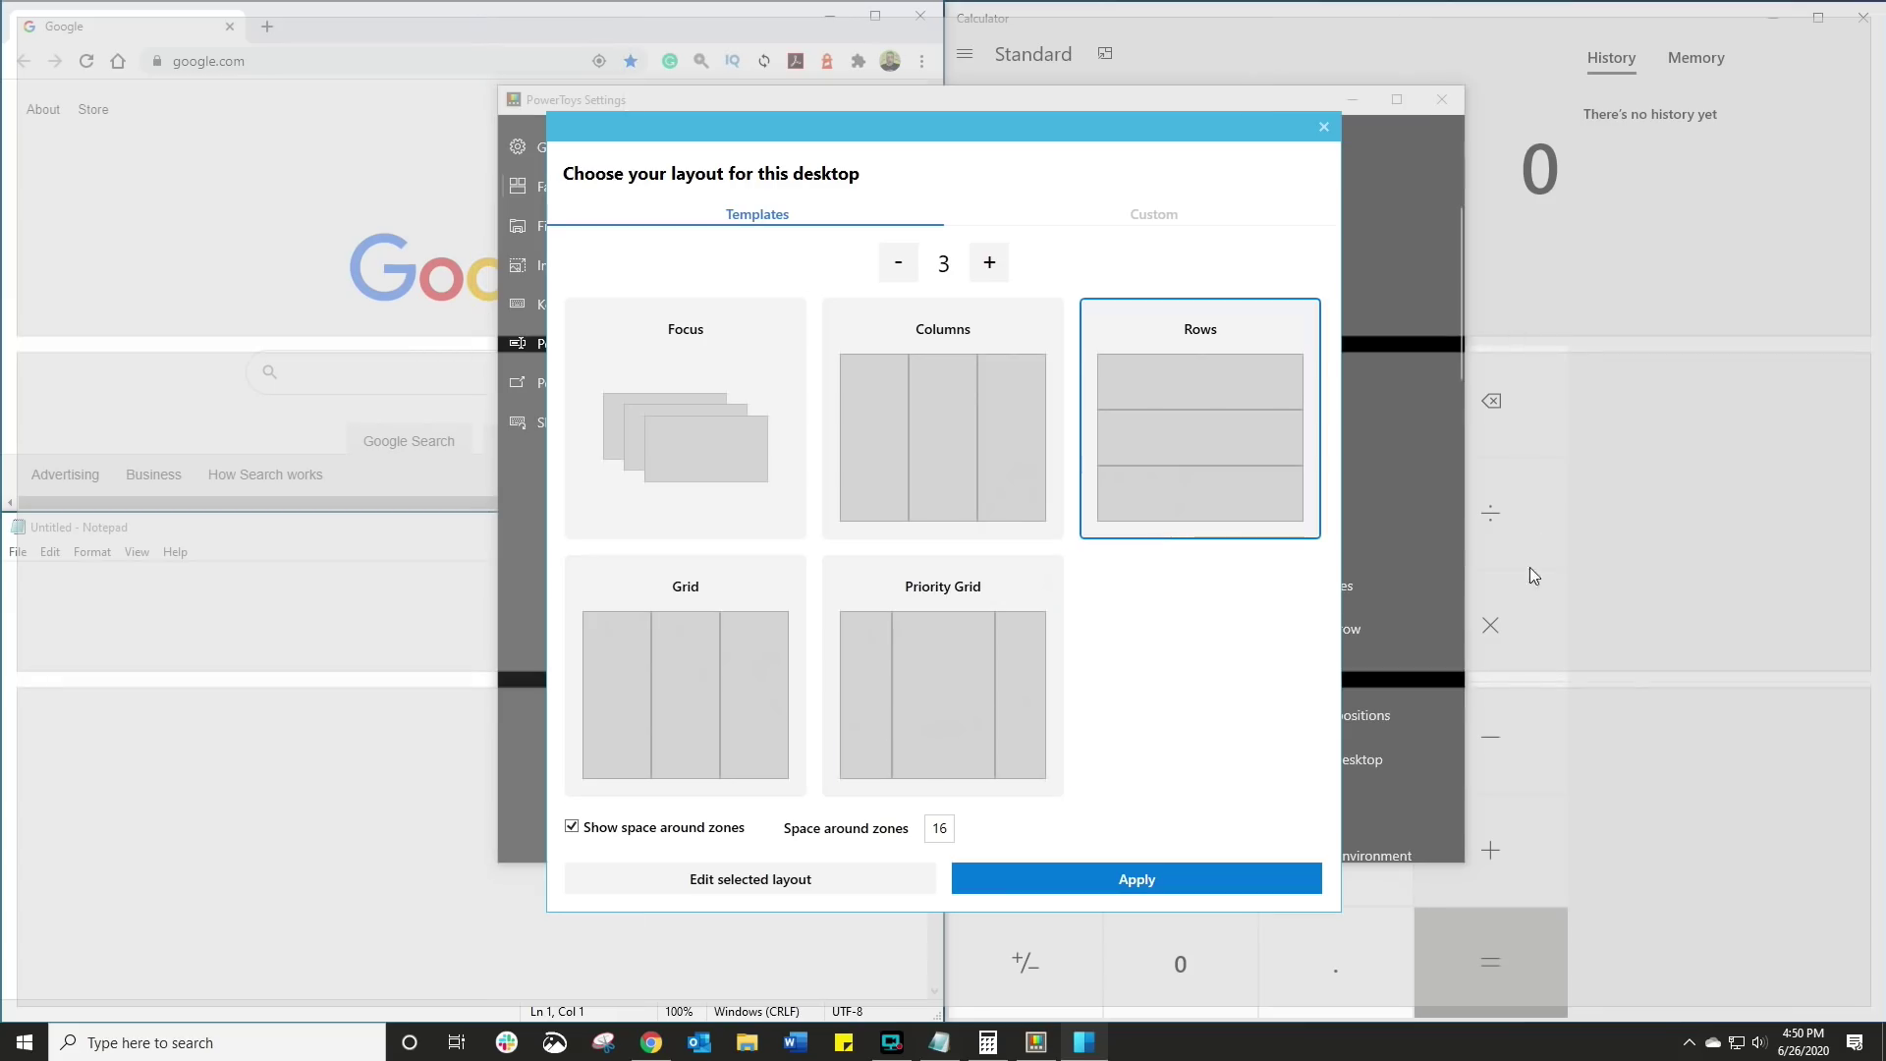
pyautogui.click(1037, 488)
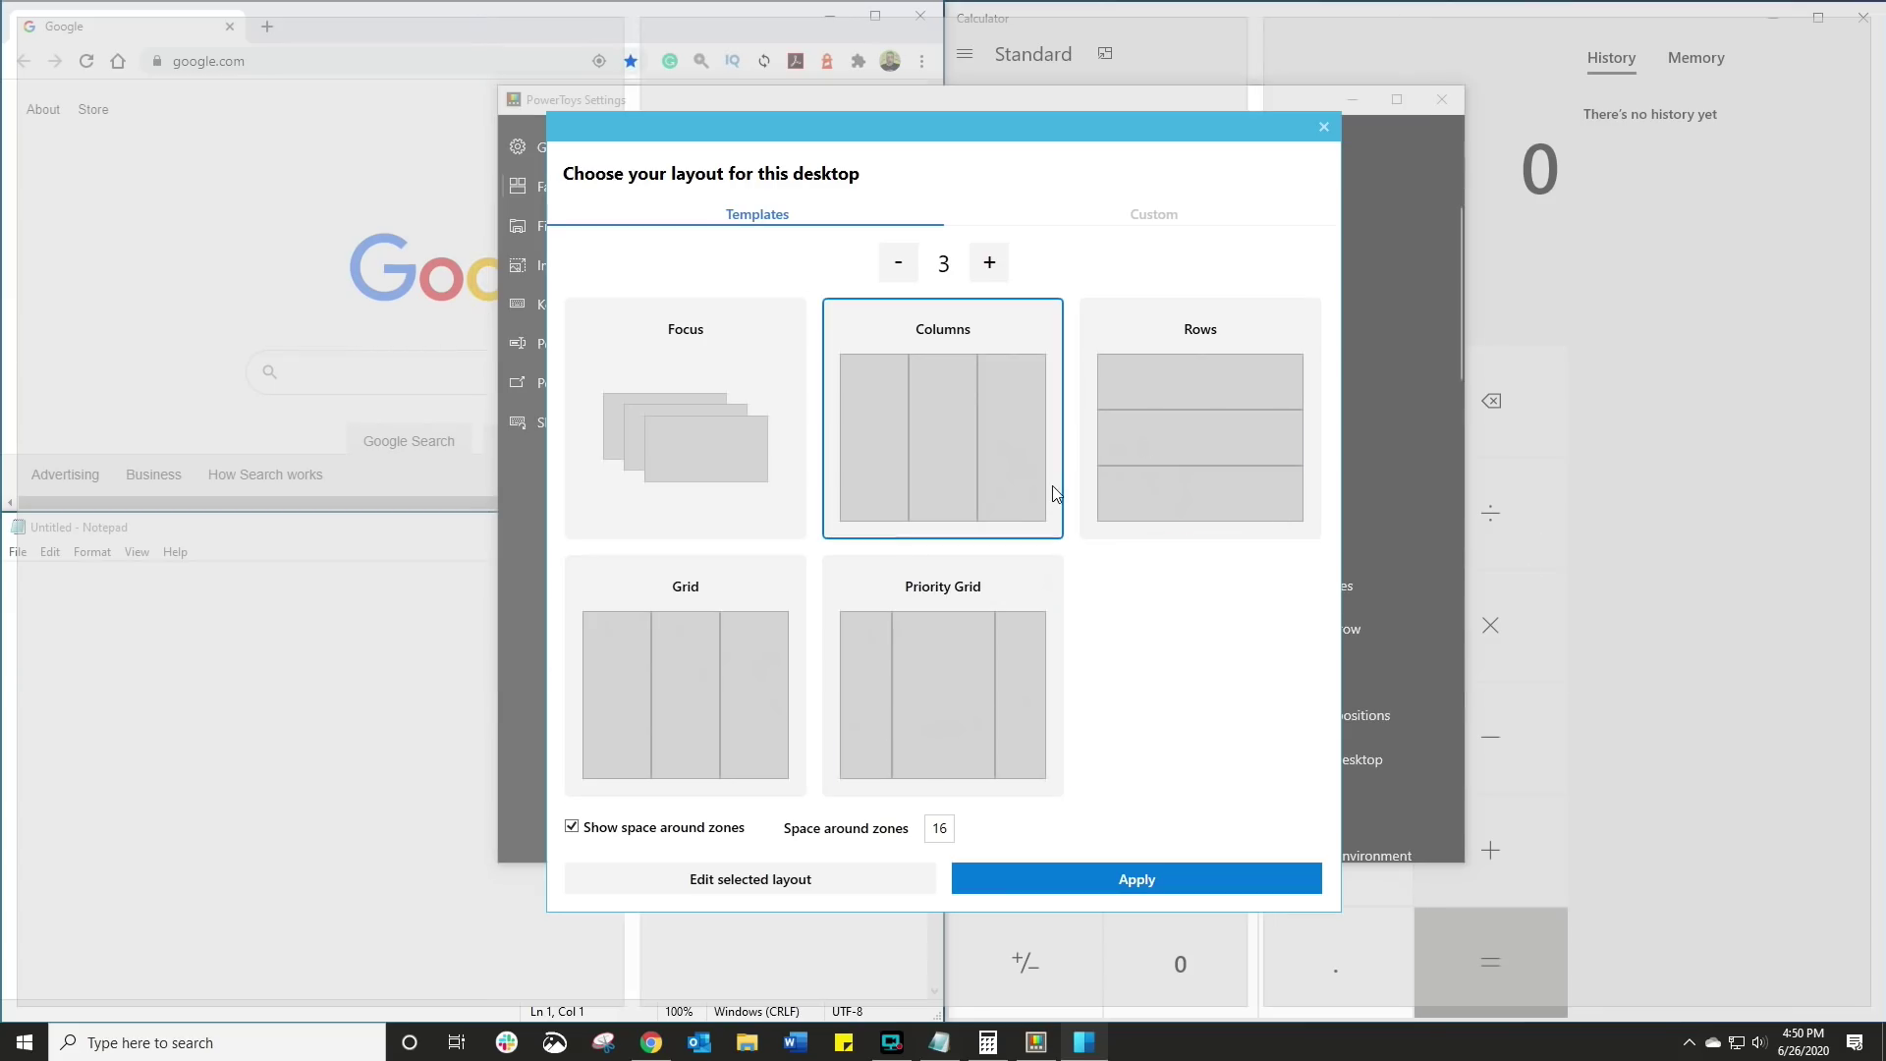
pyautogui.click(1123, 882)
# Snap Chrome into the right zone, Notepad into the left and Calculator into the middle.
pyautogui.moveTo(540, 26); pyautogui.dragTo(1435, 205)
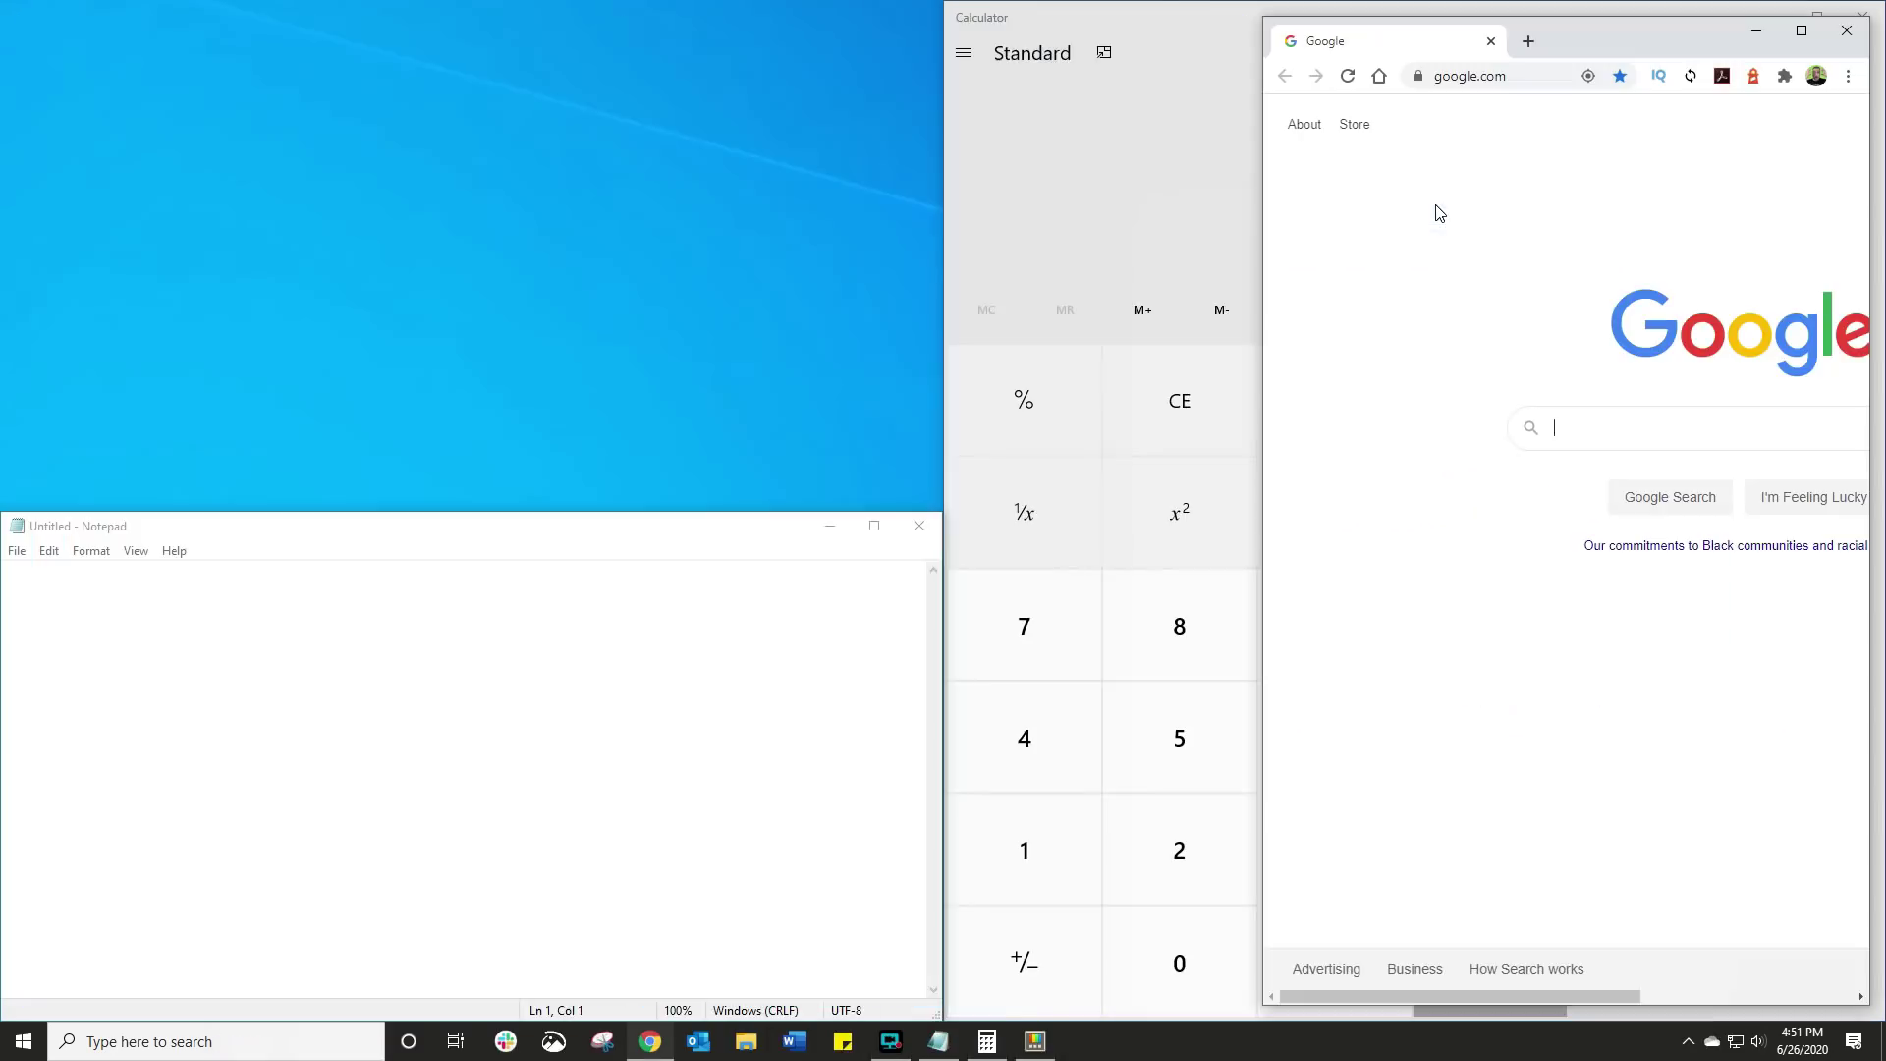
pyautogui.moveTo(570, 537); pyautogui.dragTo(482, 271)
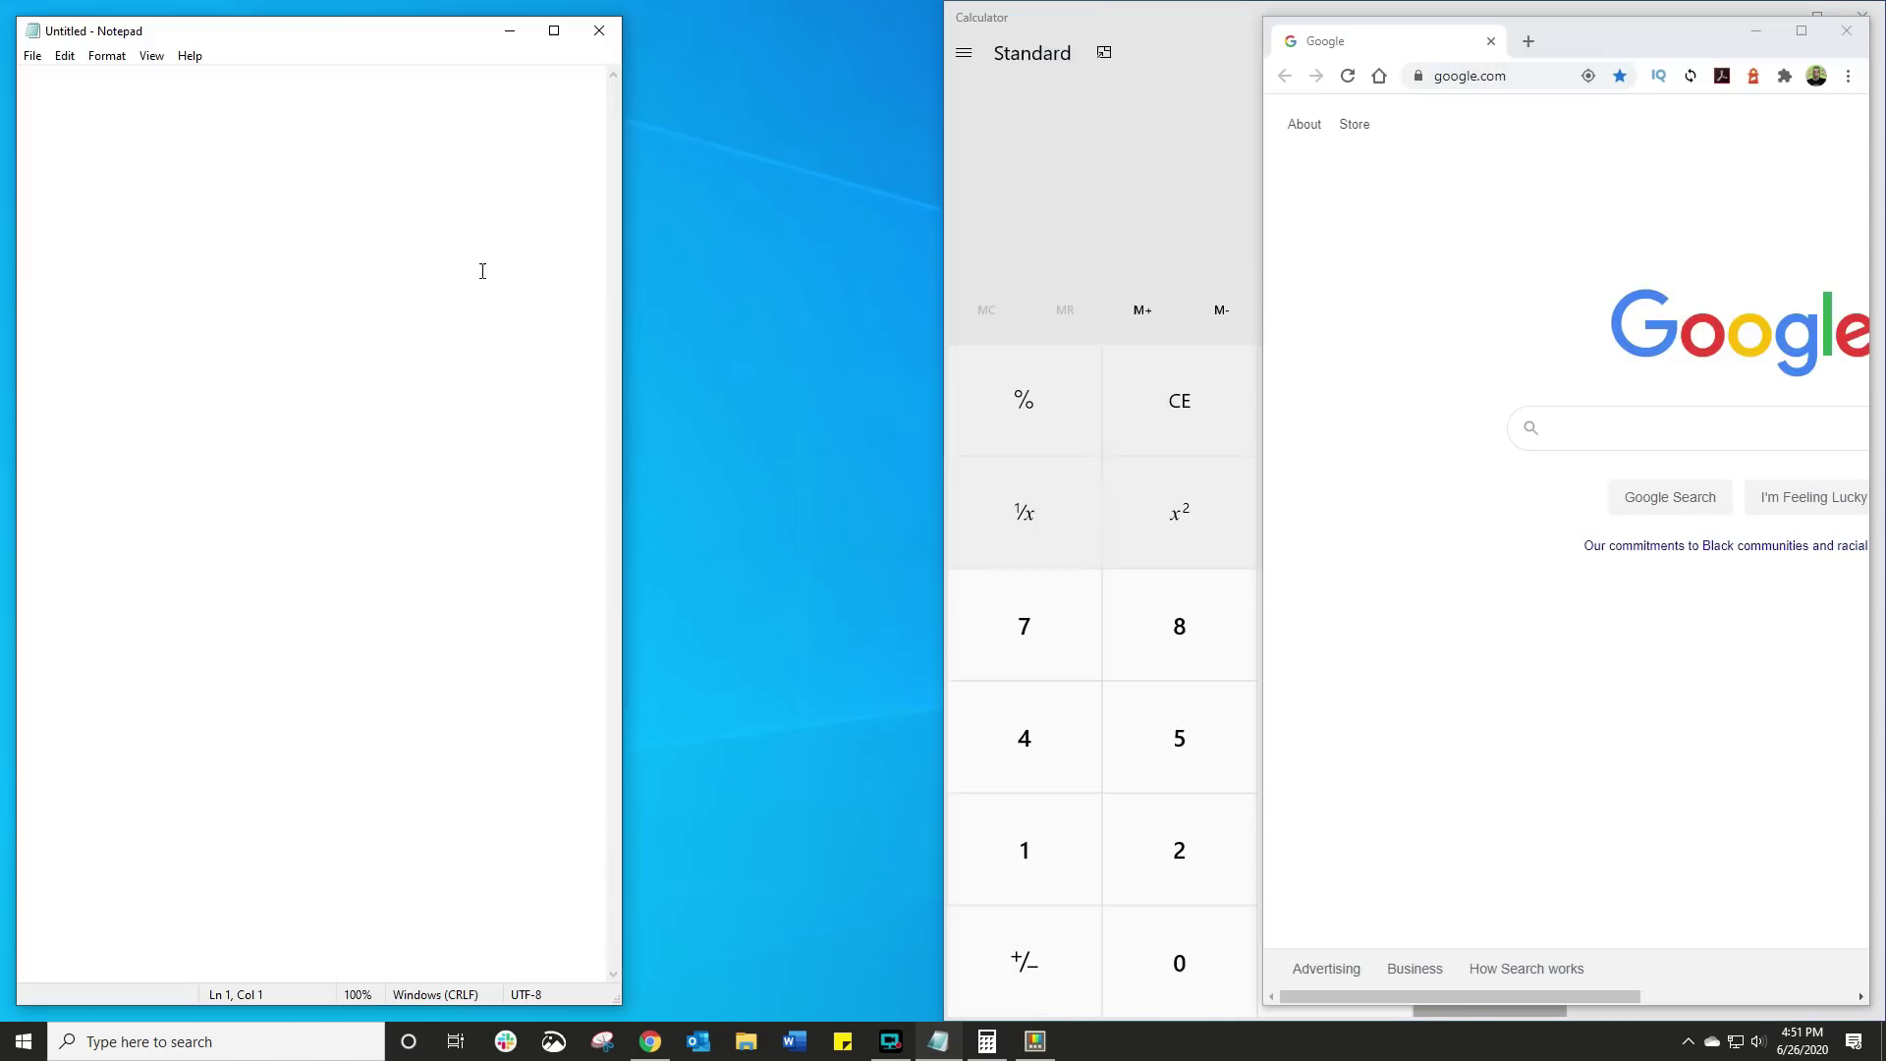
pyautogui.click(1114, 19)
pyautogui.moveTo(1212, 16); pyautogui.dragTo(870, 151)
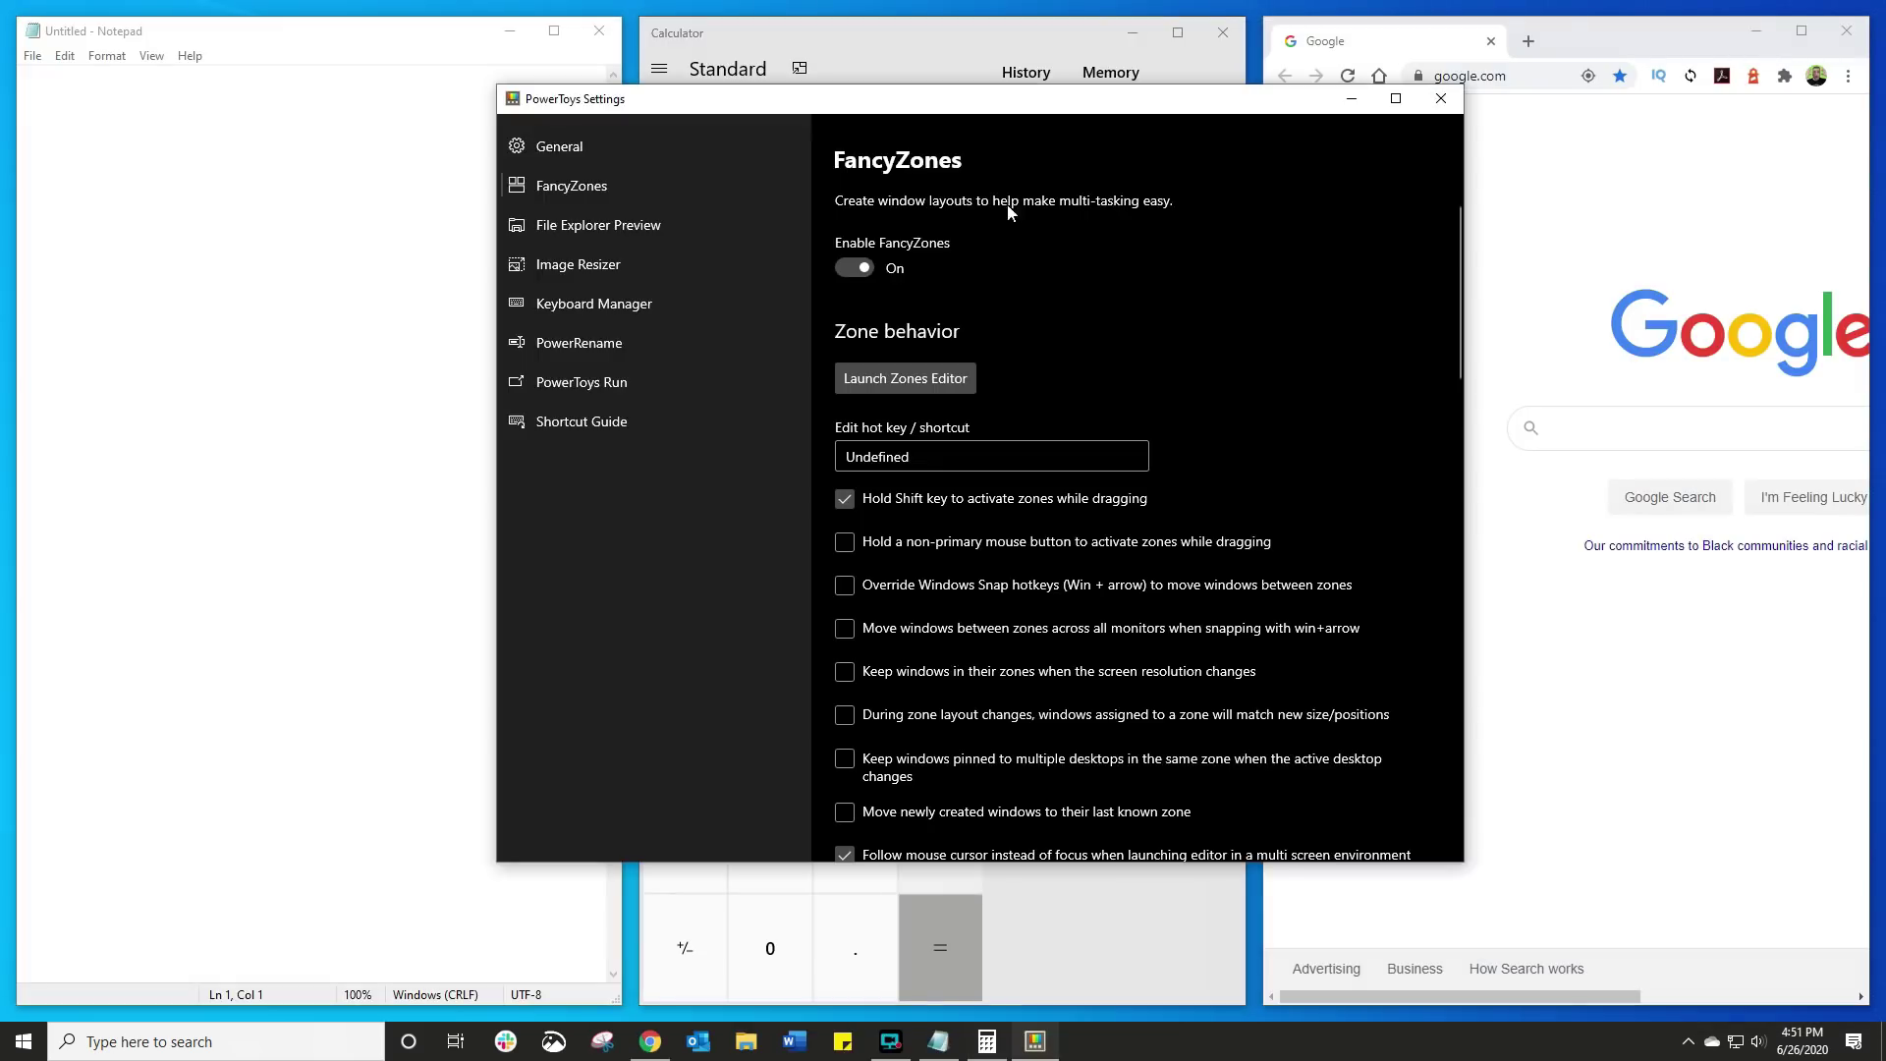
# Reopen the zones editor with Win+`, raise zones to 7, return to 3, and start a new custom layout.
pyautogui.scroll(-10, 933, 397)
pyautogui.press('super+grave')
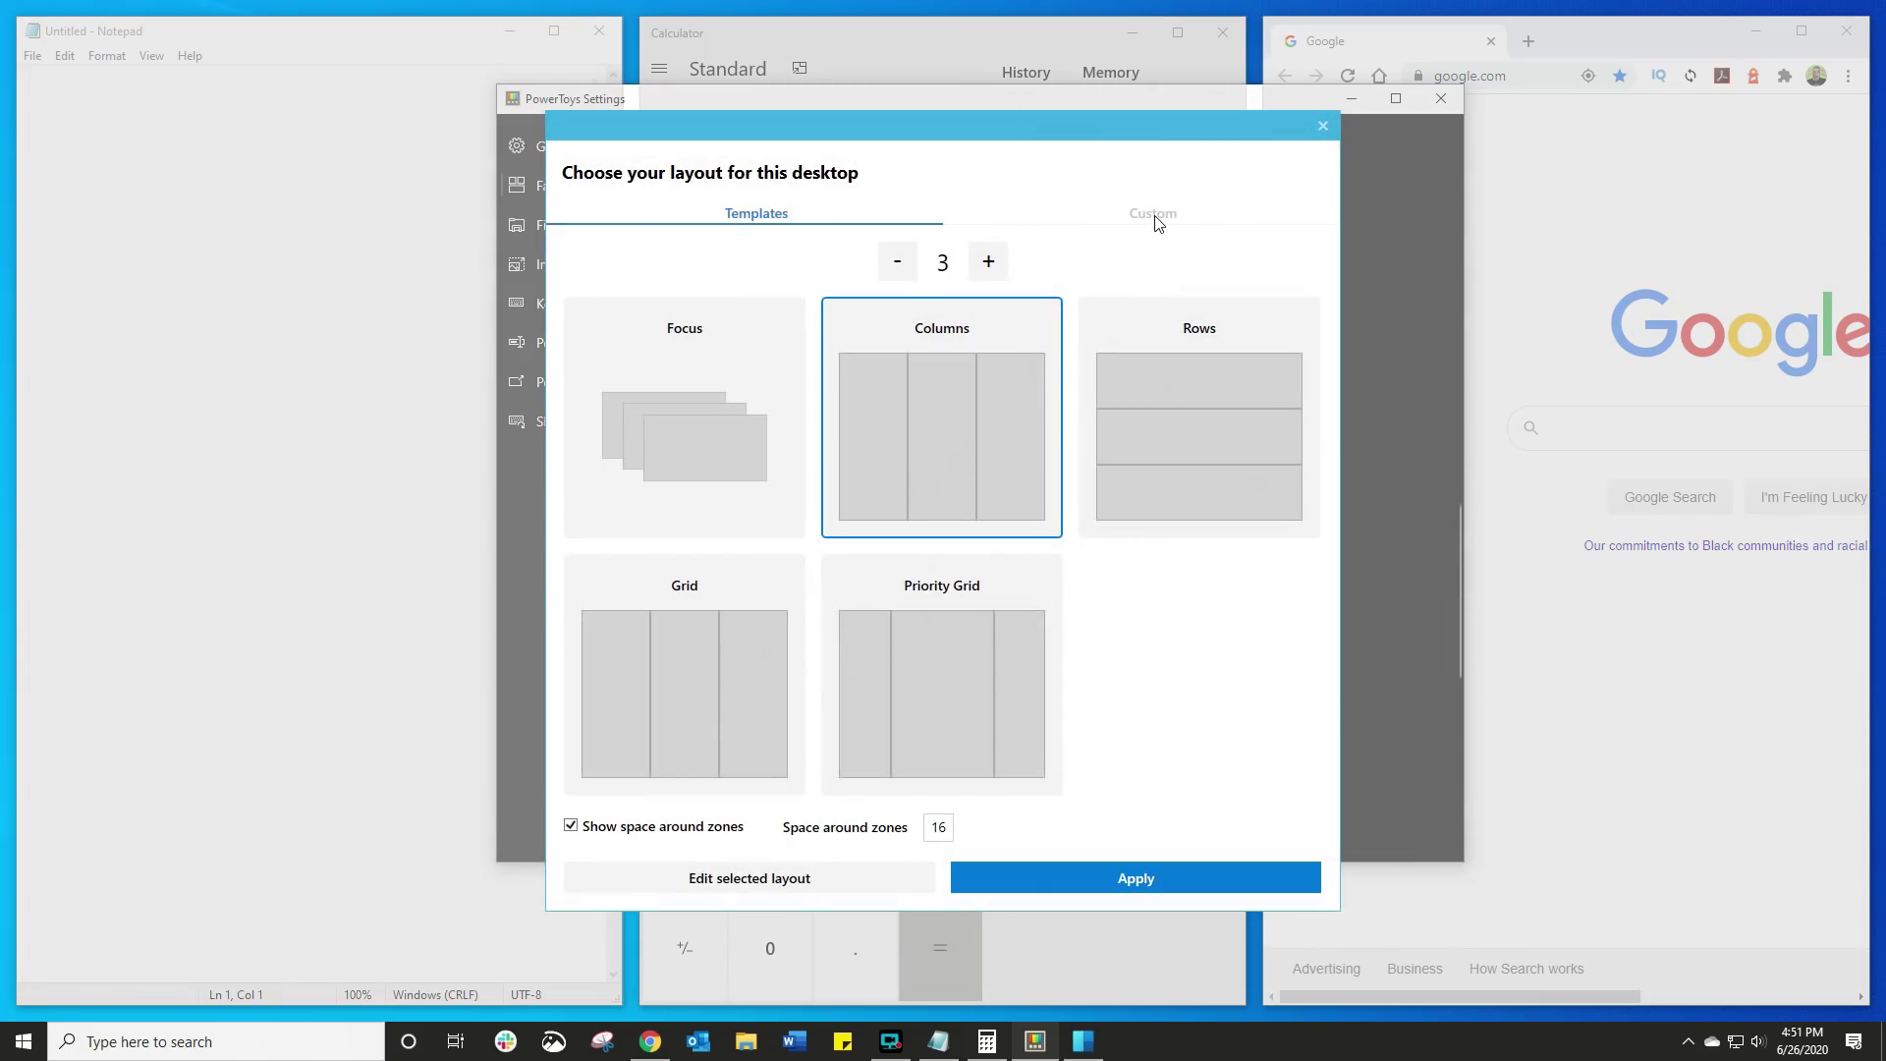
pyautogui.click(989, 262)
pyautogui.click(990, 264)
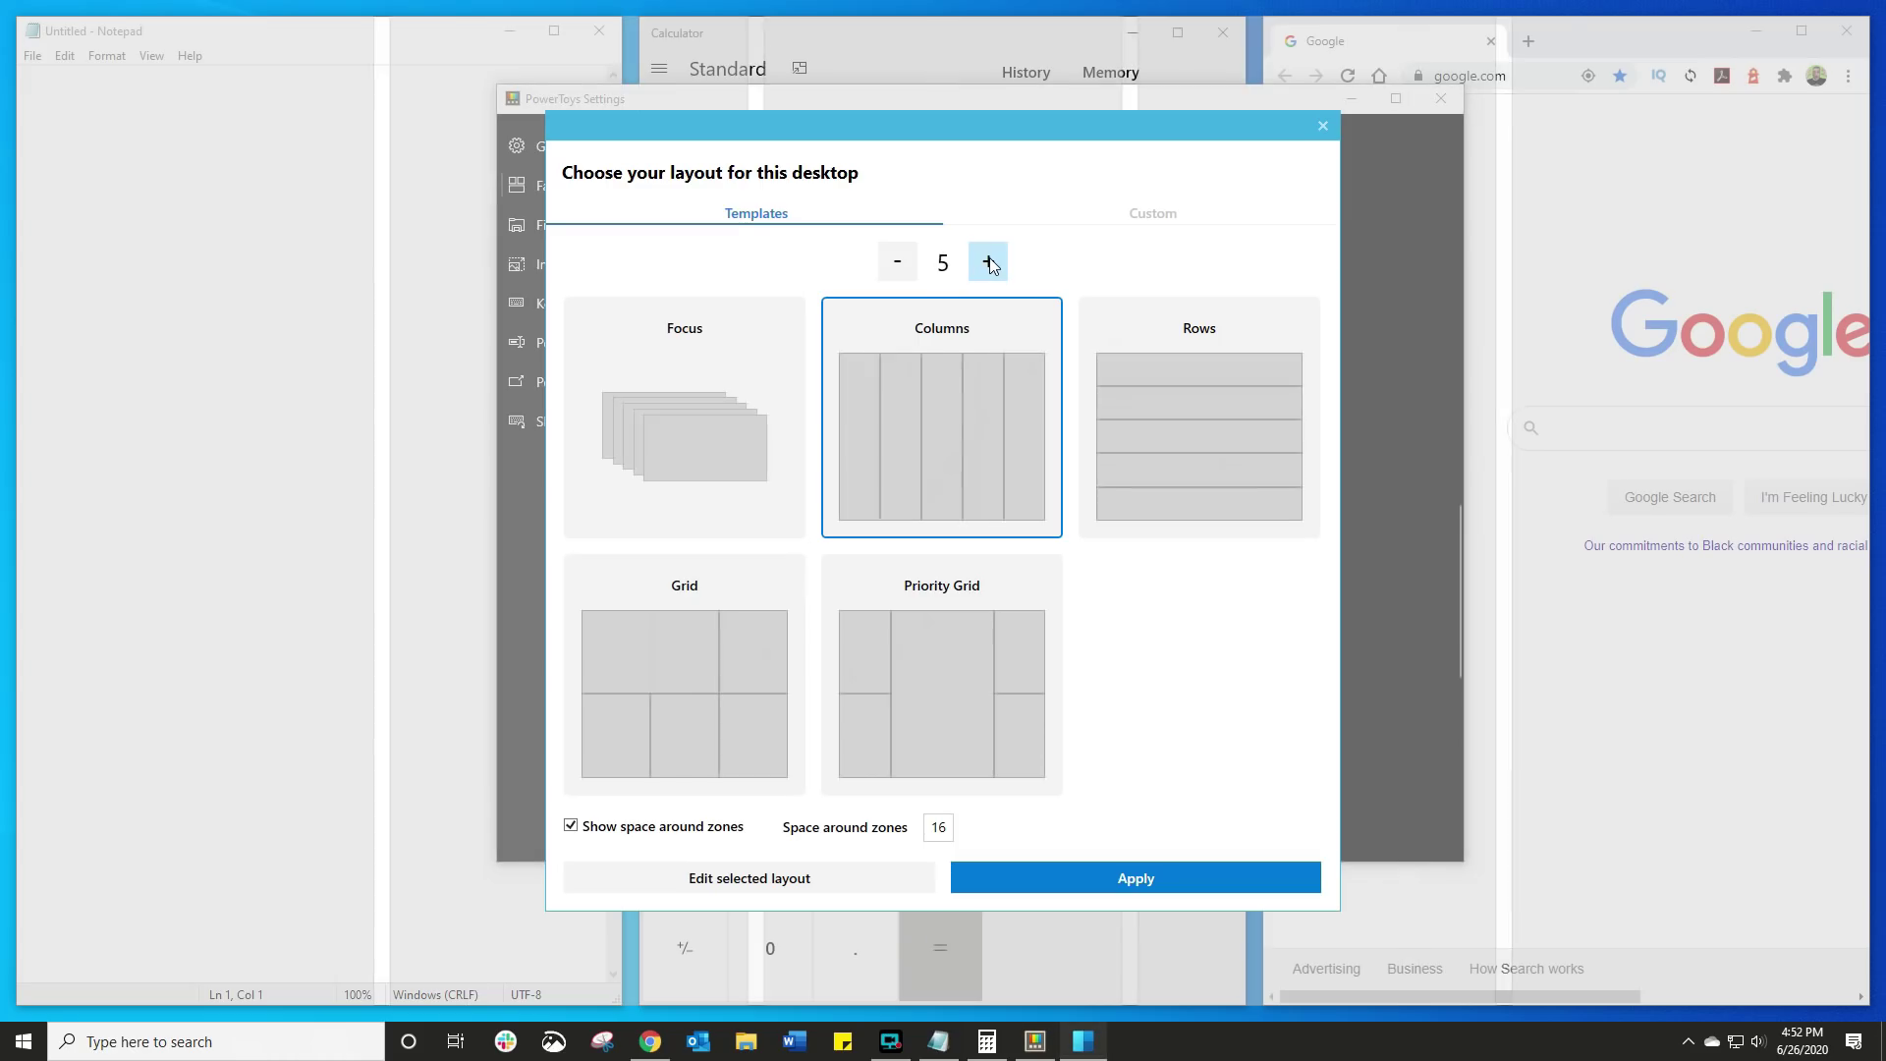
pyautogui.click(989, 262)
pyautogui.click(989, 262)
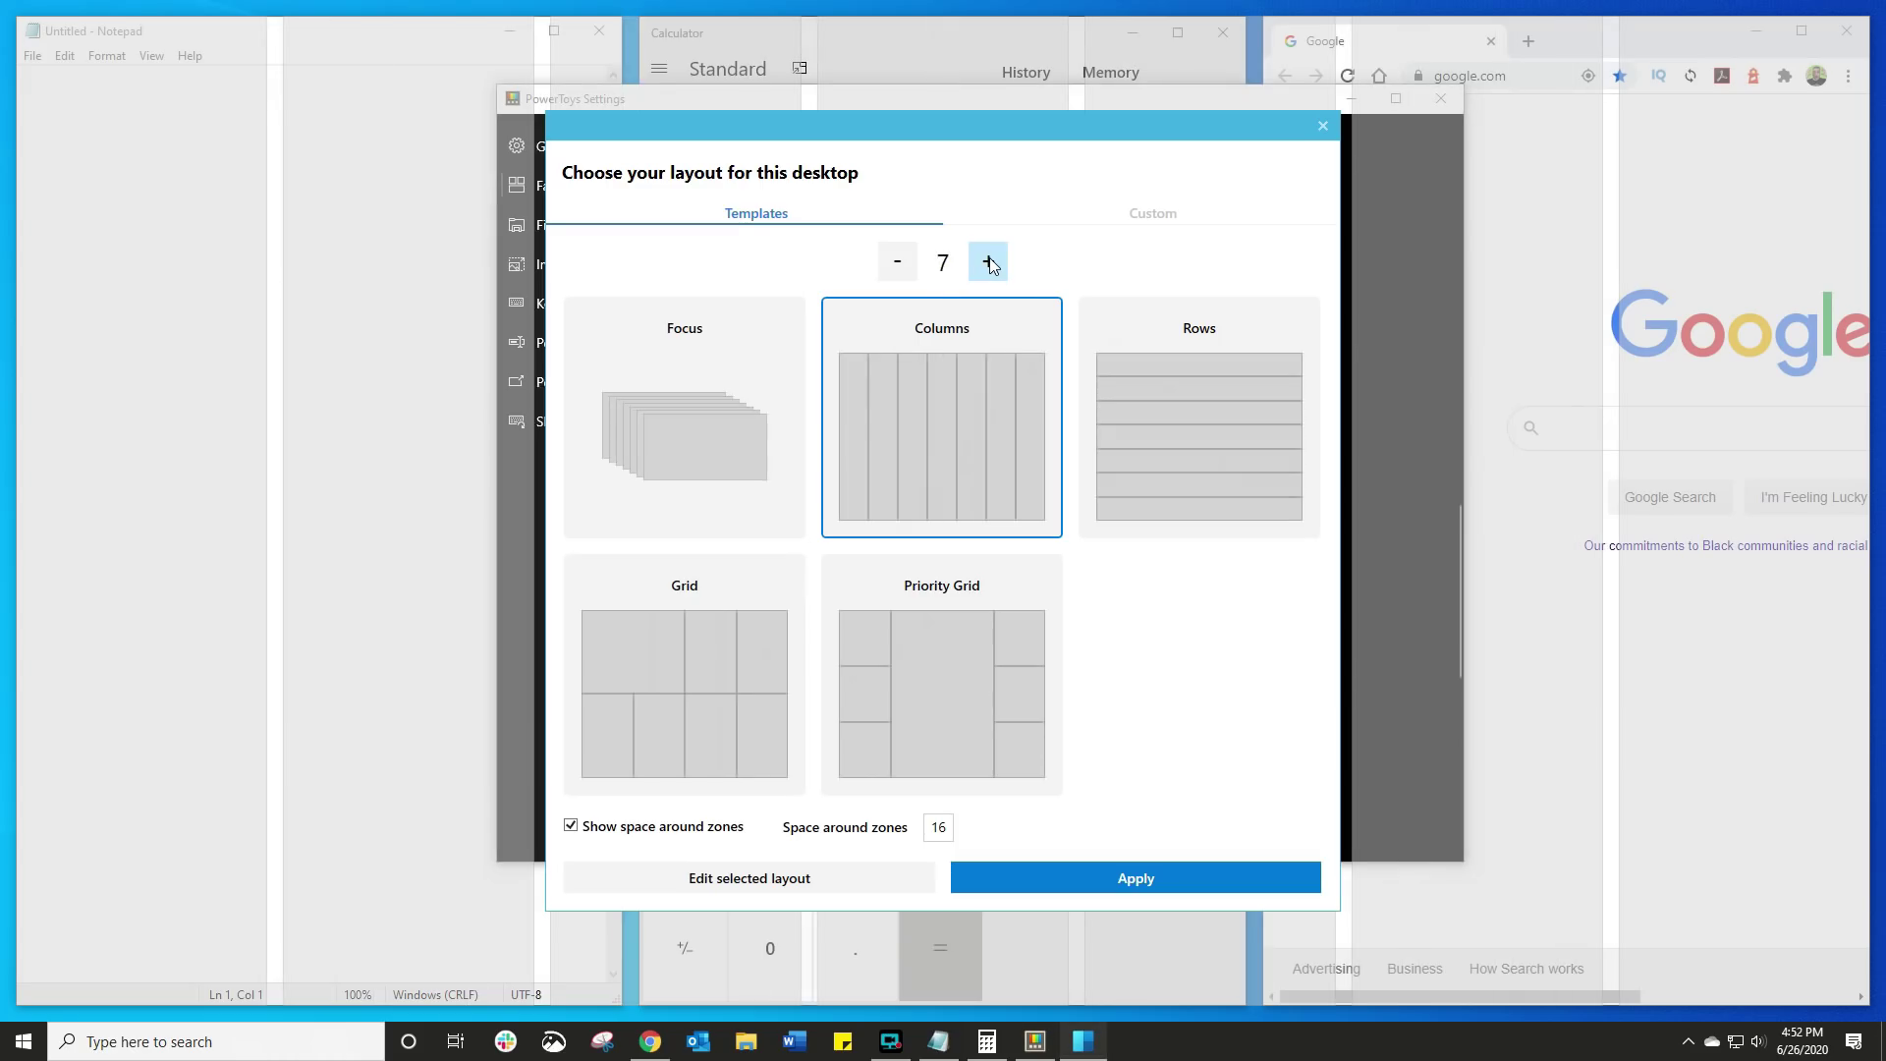
pyautogui.click(892, 275)
pyautogui.click(893, 275)
pyautogui.click(893, 275)
pyautogui.click(893, 275)
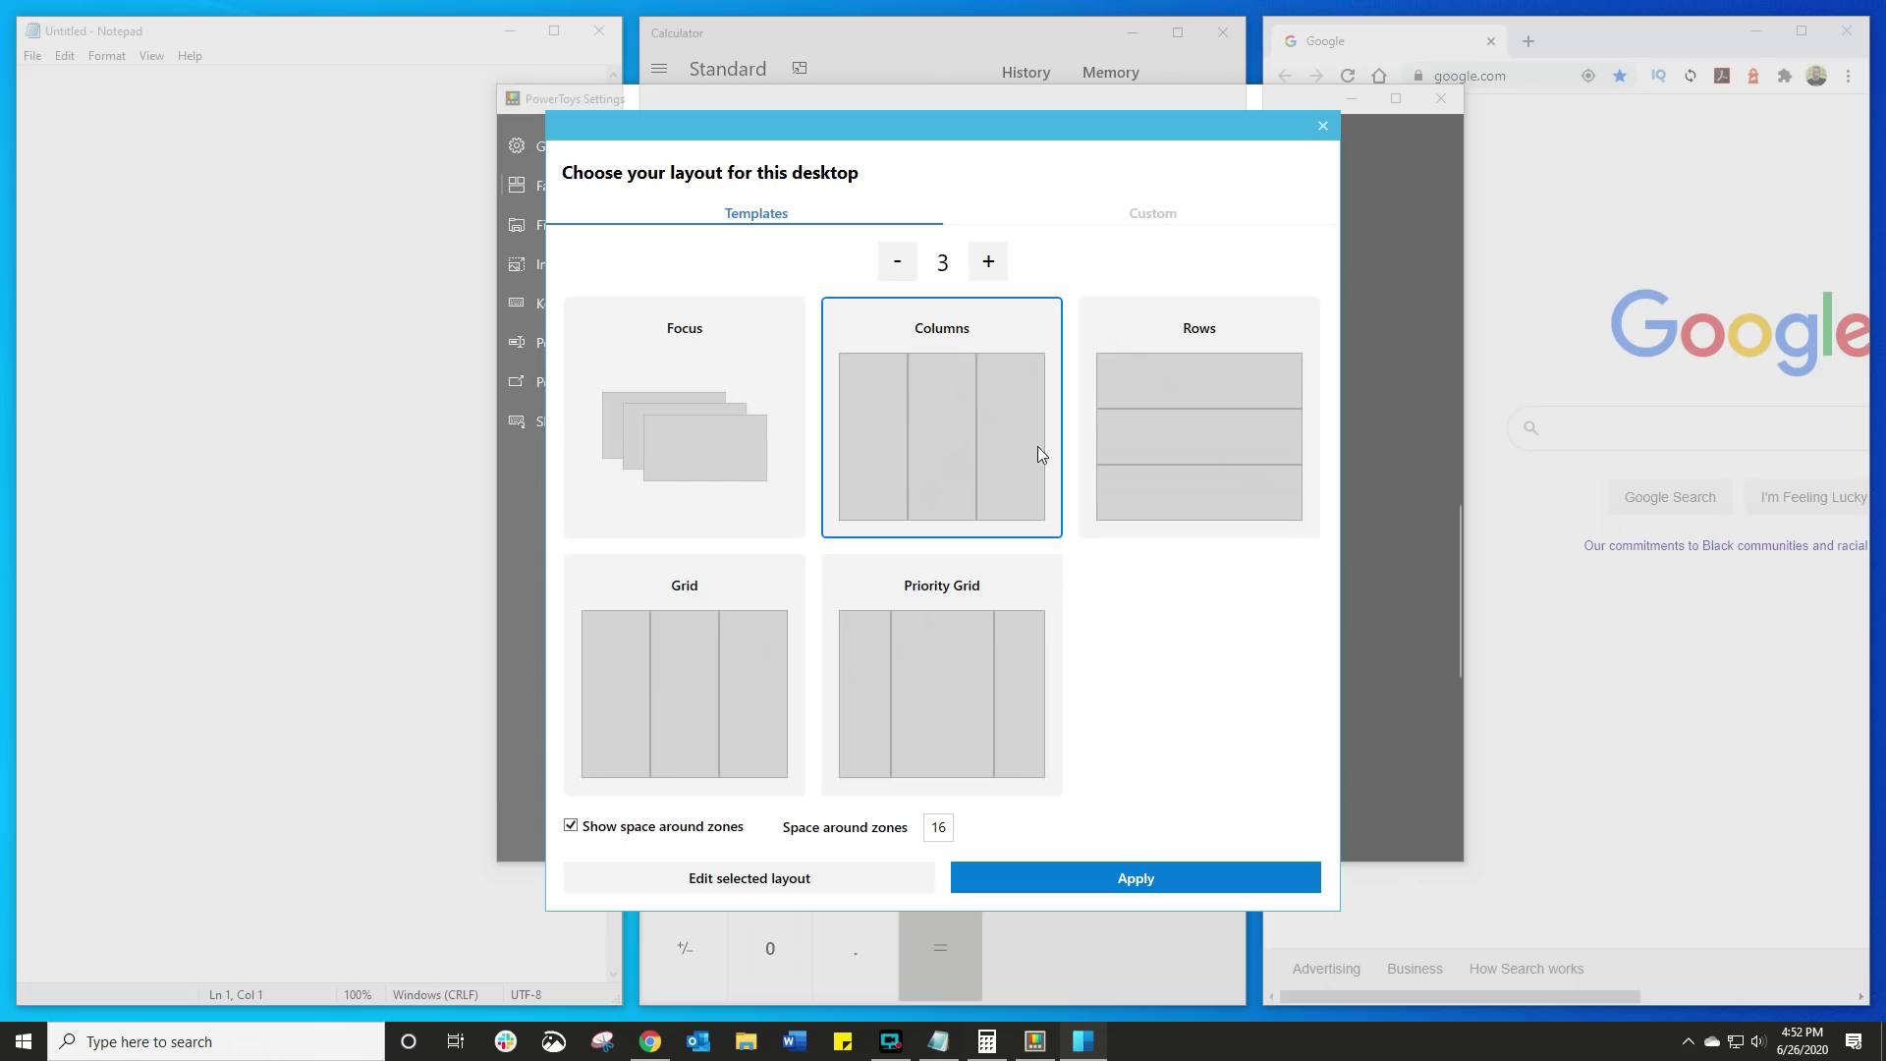
pyautogui.click(1160, 216)
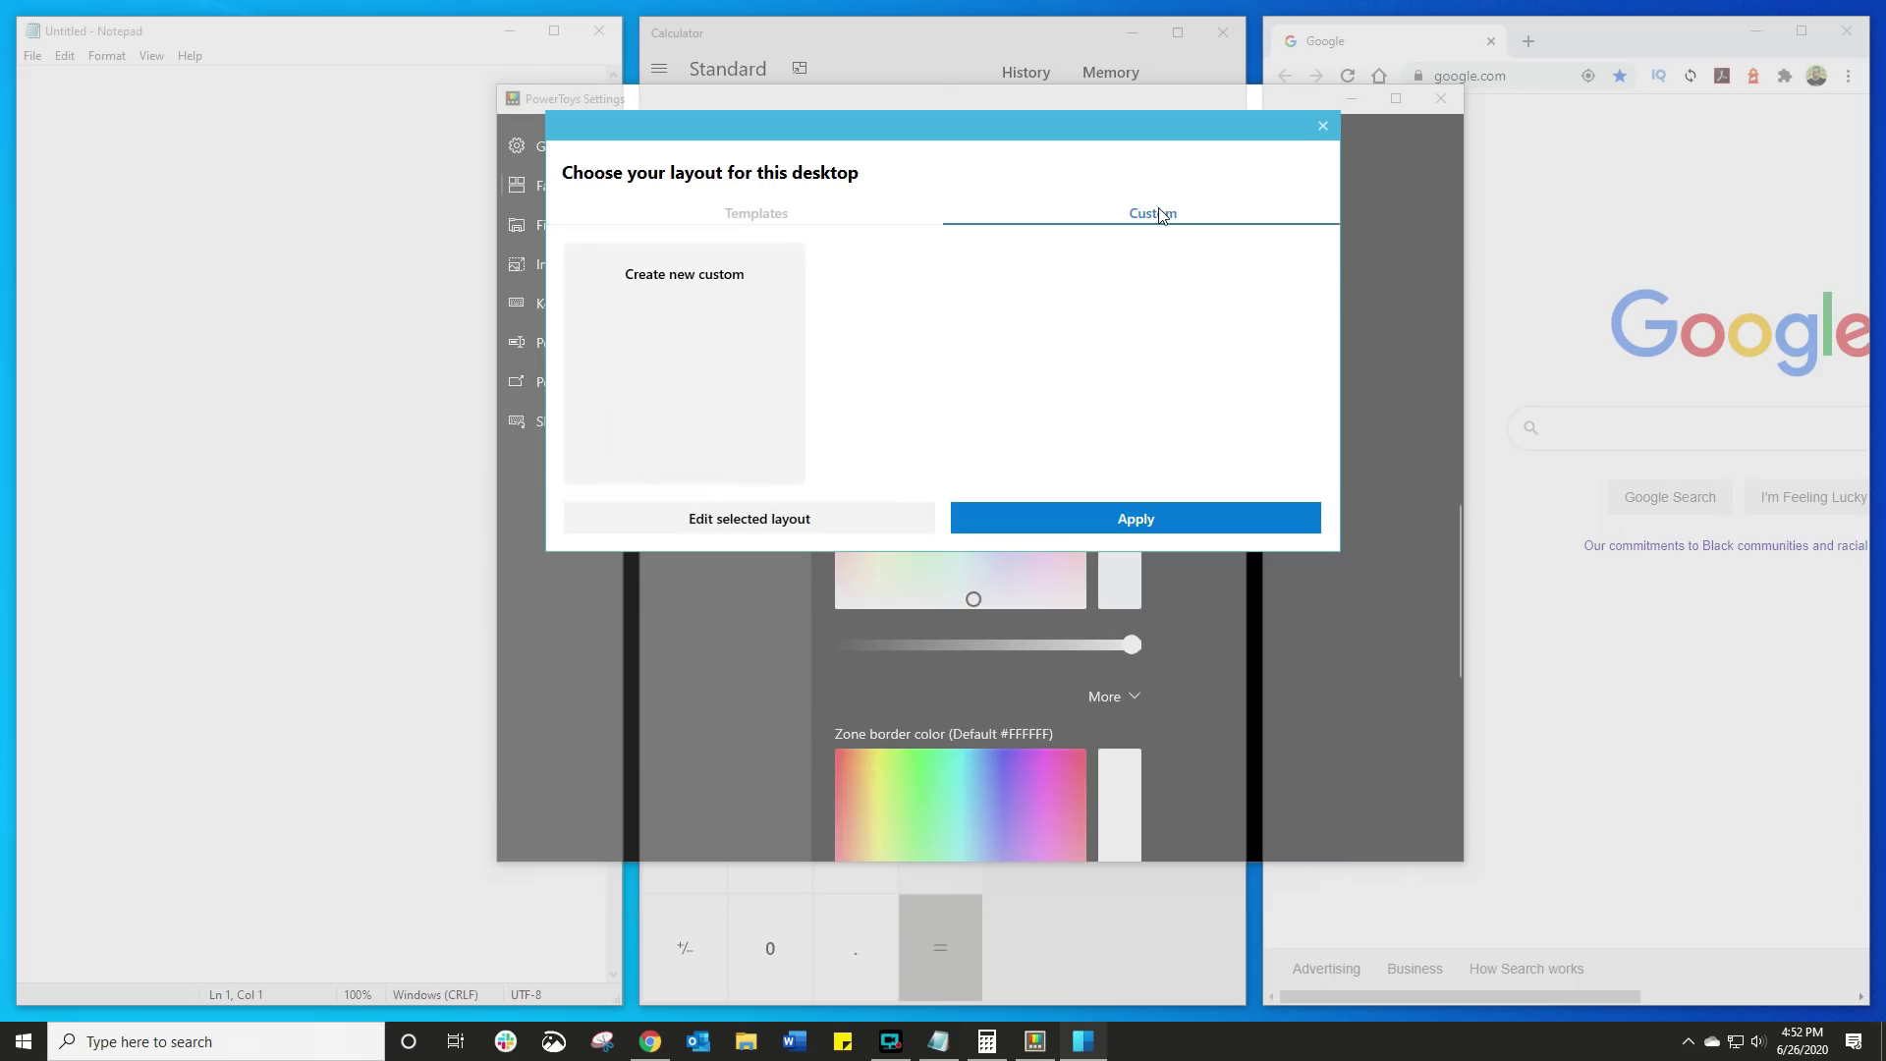
pyautogui.click(665, 367)
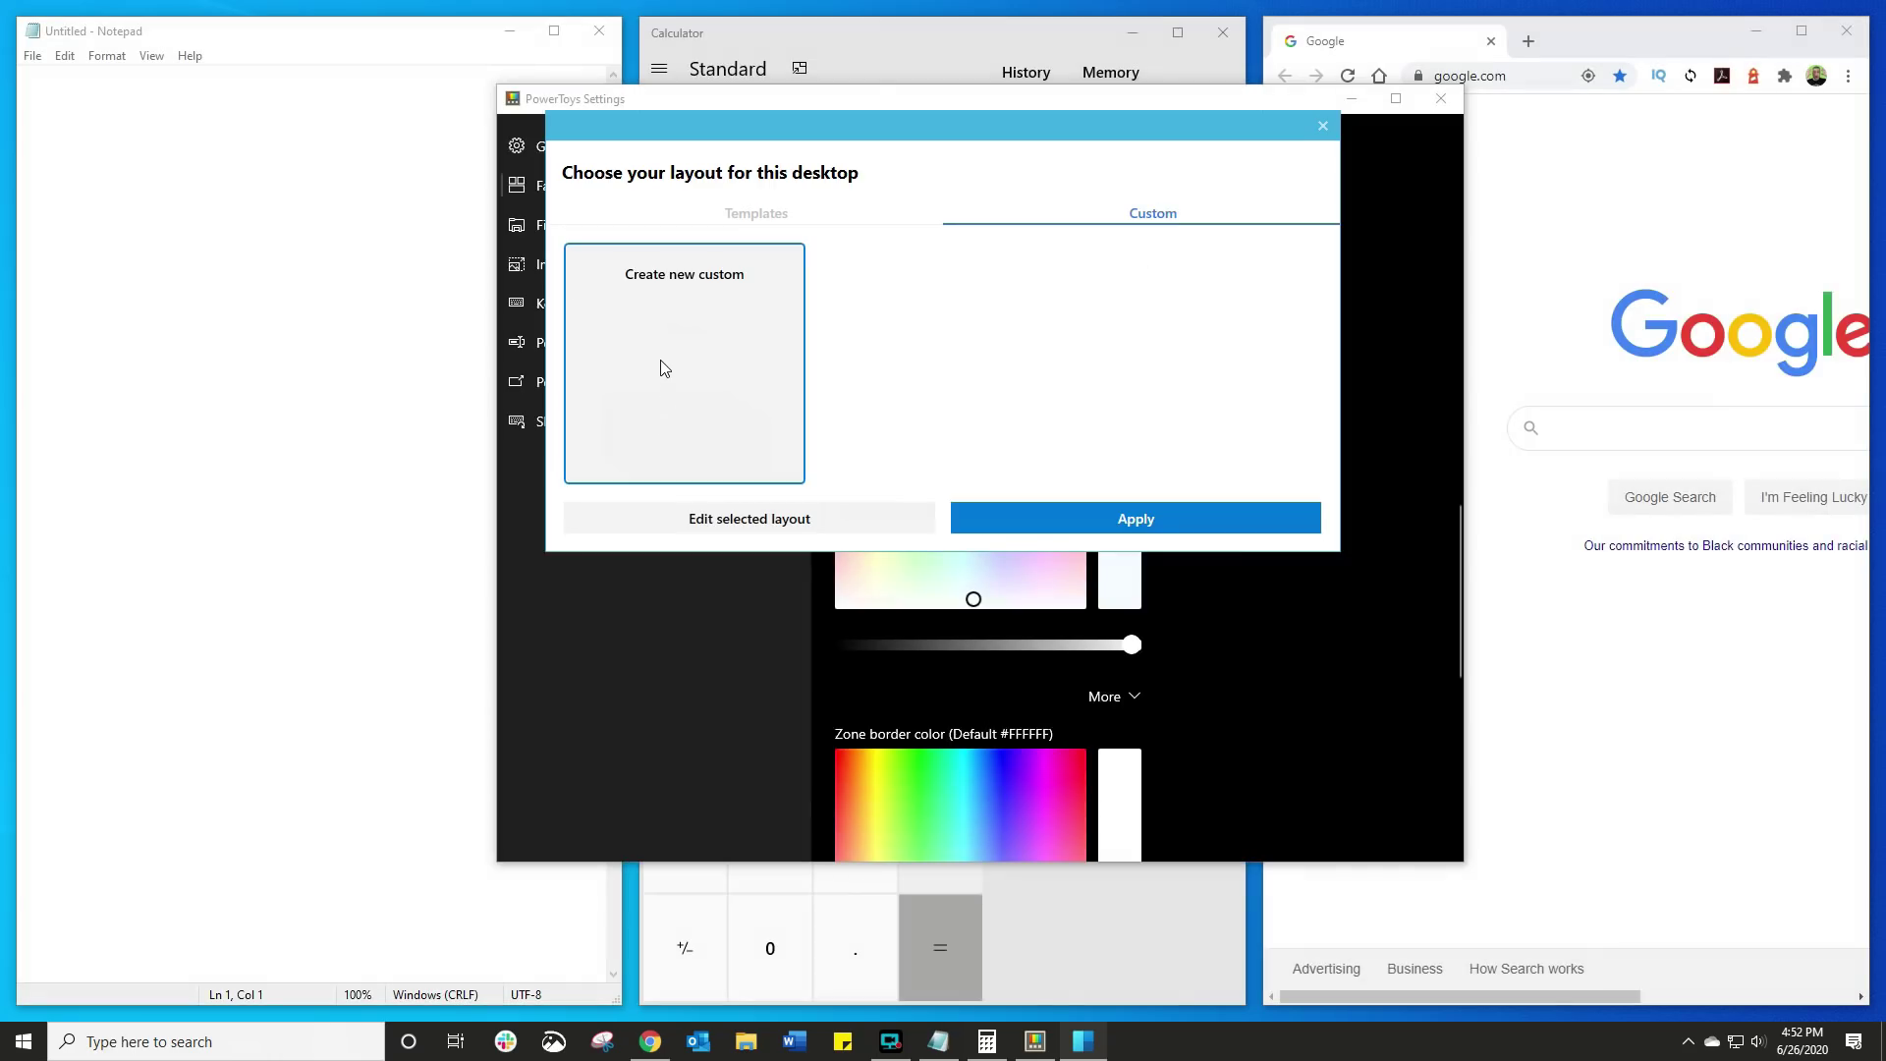
# Edit the new custom layout and rename it 'my work'.
pyautogui.click(748, 518)
pyautogui.click(828, 599)
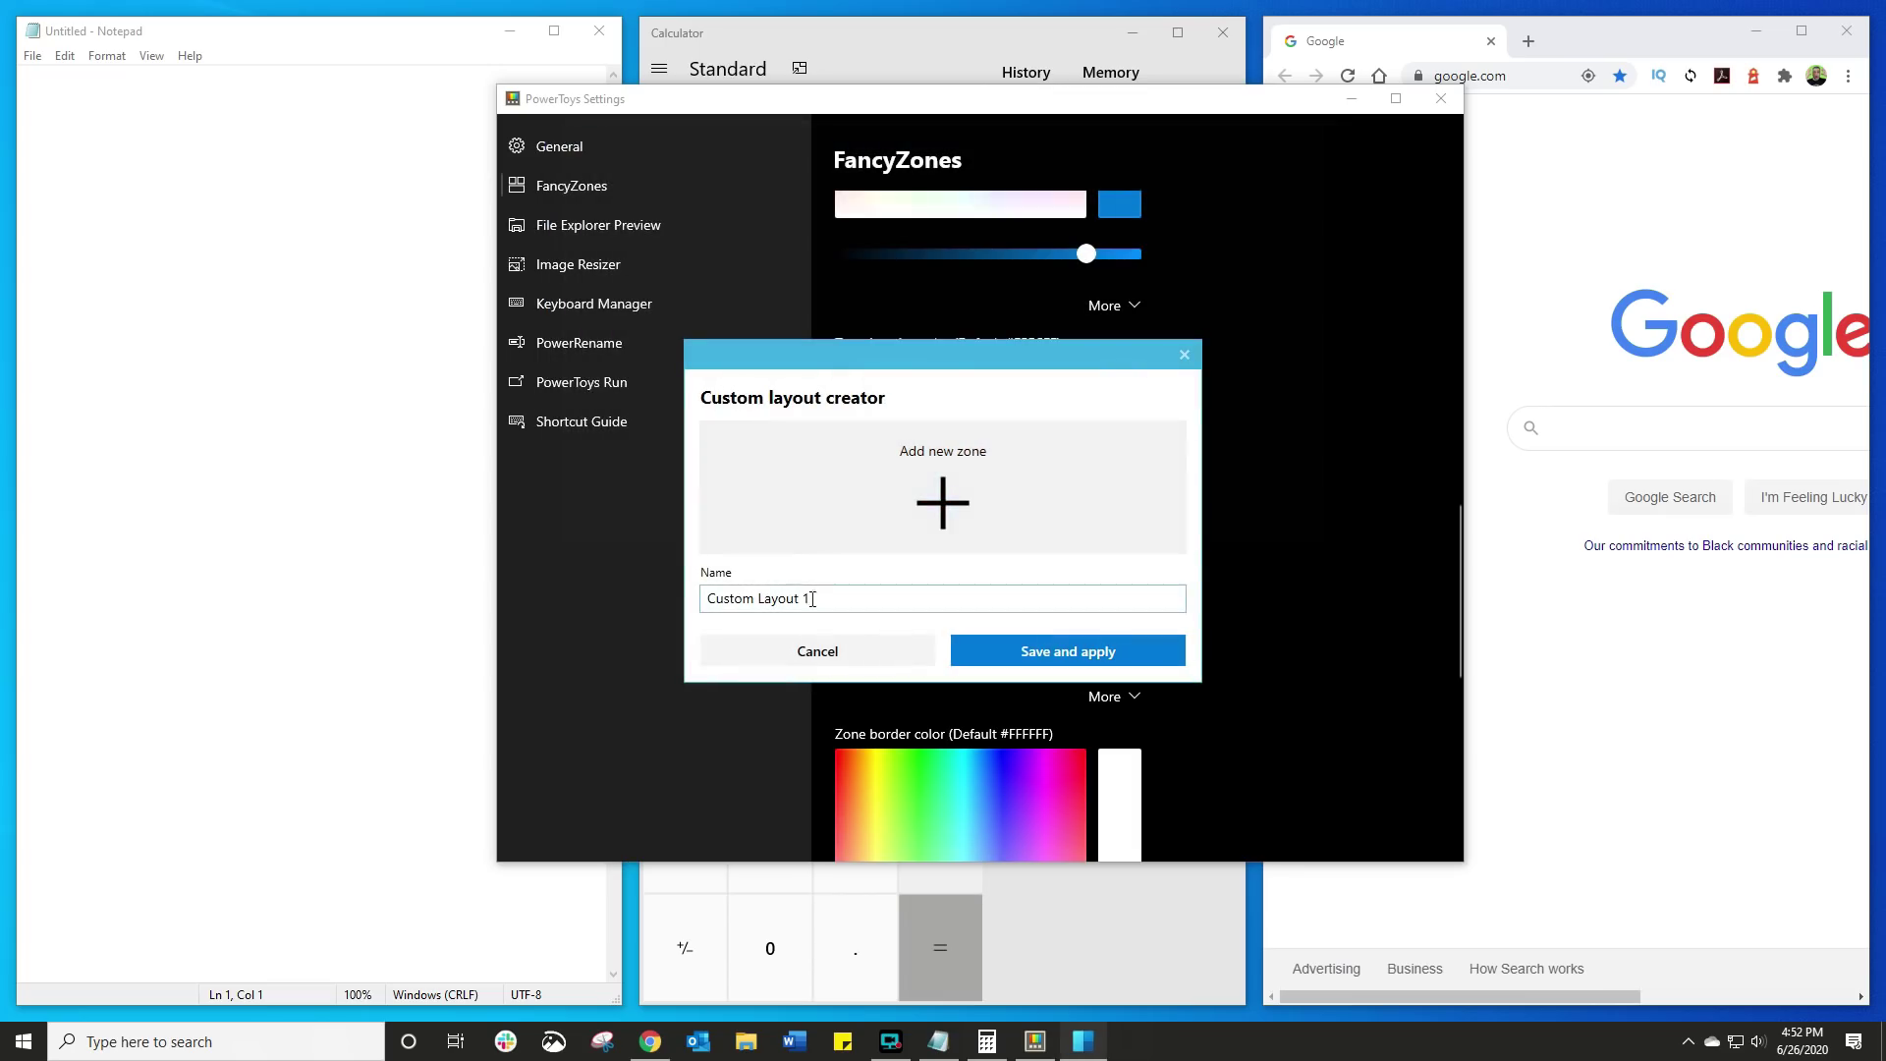
pyautogui.moveTo(841, 599); pyautogui.dragTo(626, 597)
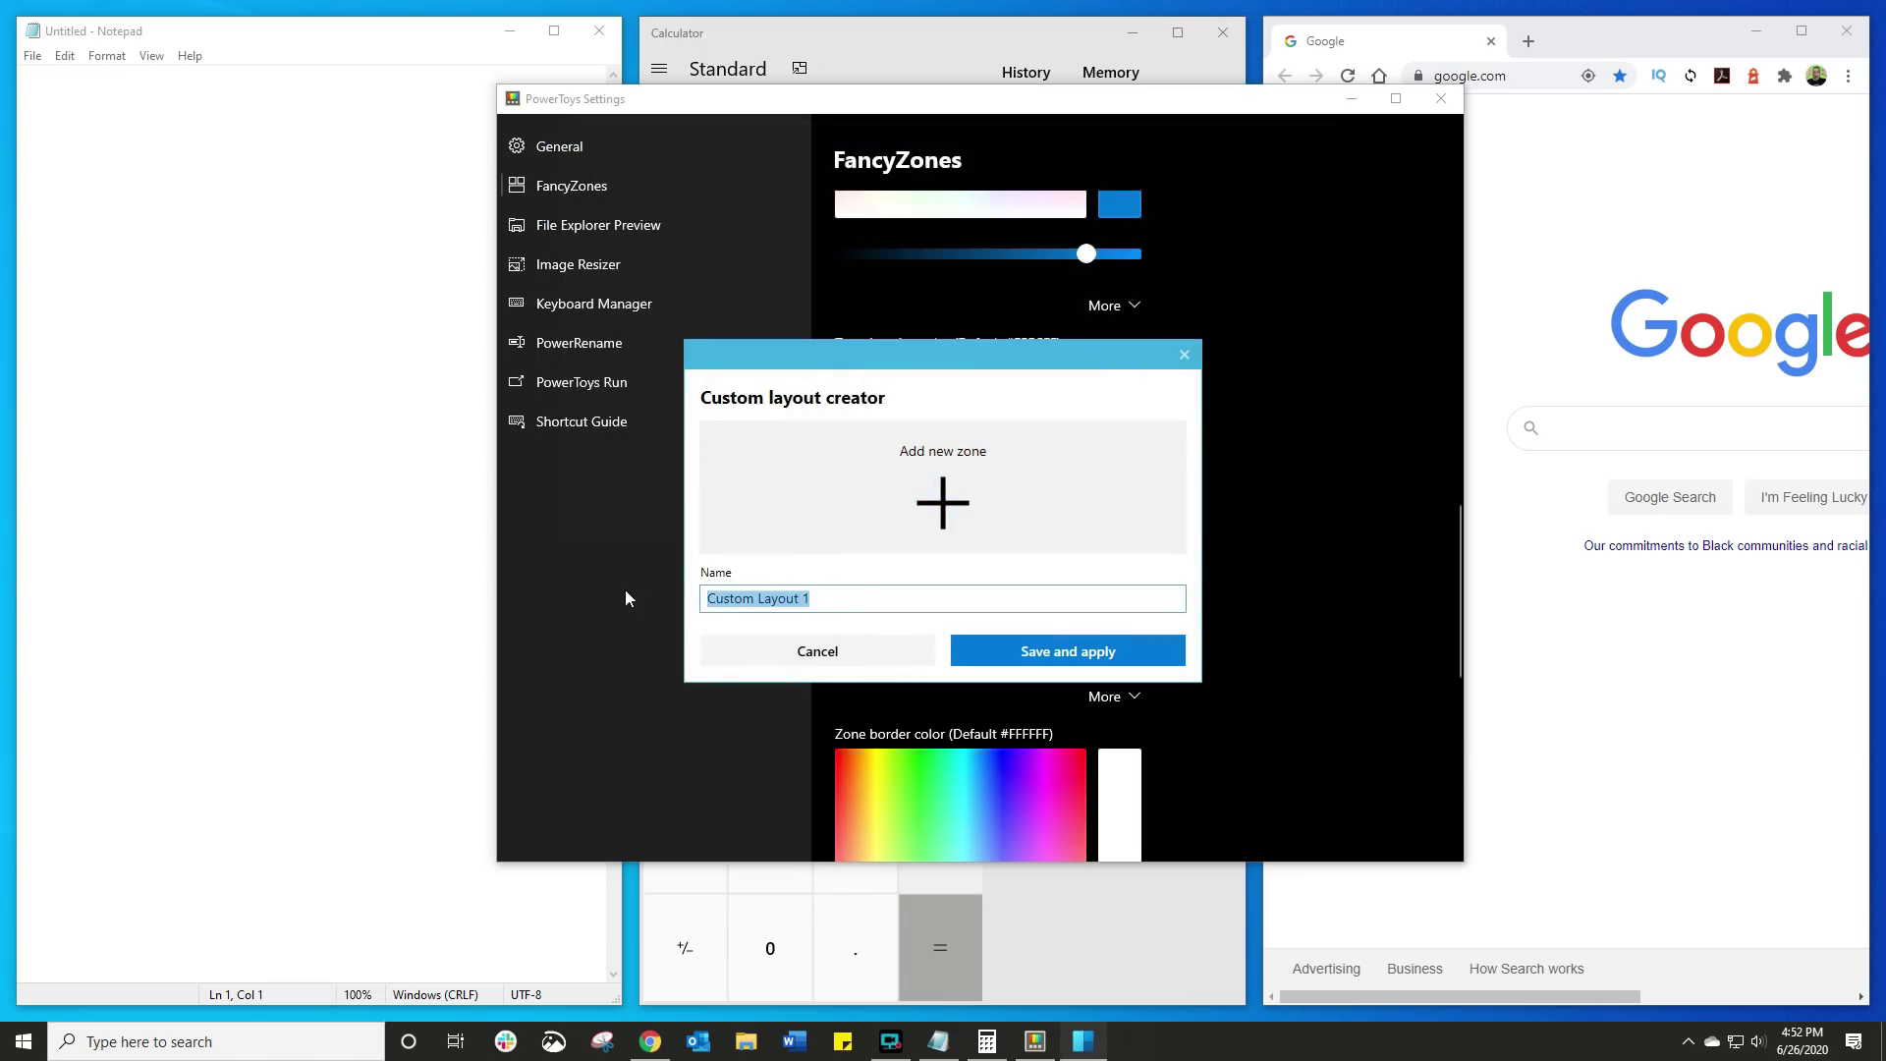
pyautogui.write('my work')
# Add two equally narrow zones stacked on the left: zone 1 upper, zone 2 lower.
pyautogui.click(949, 499)
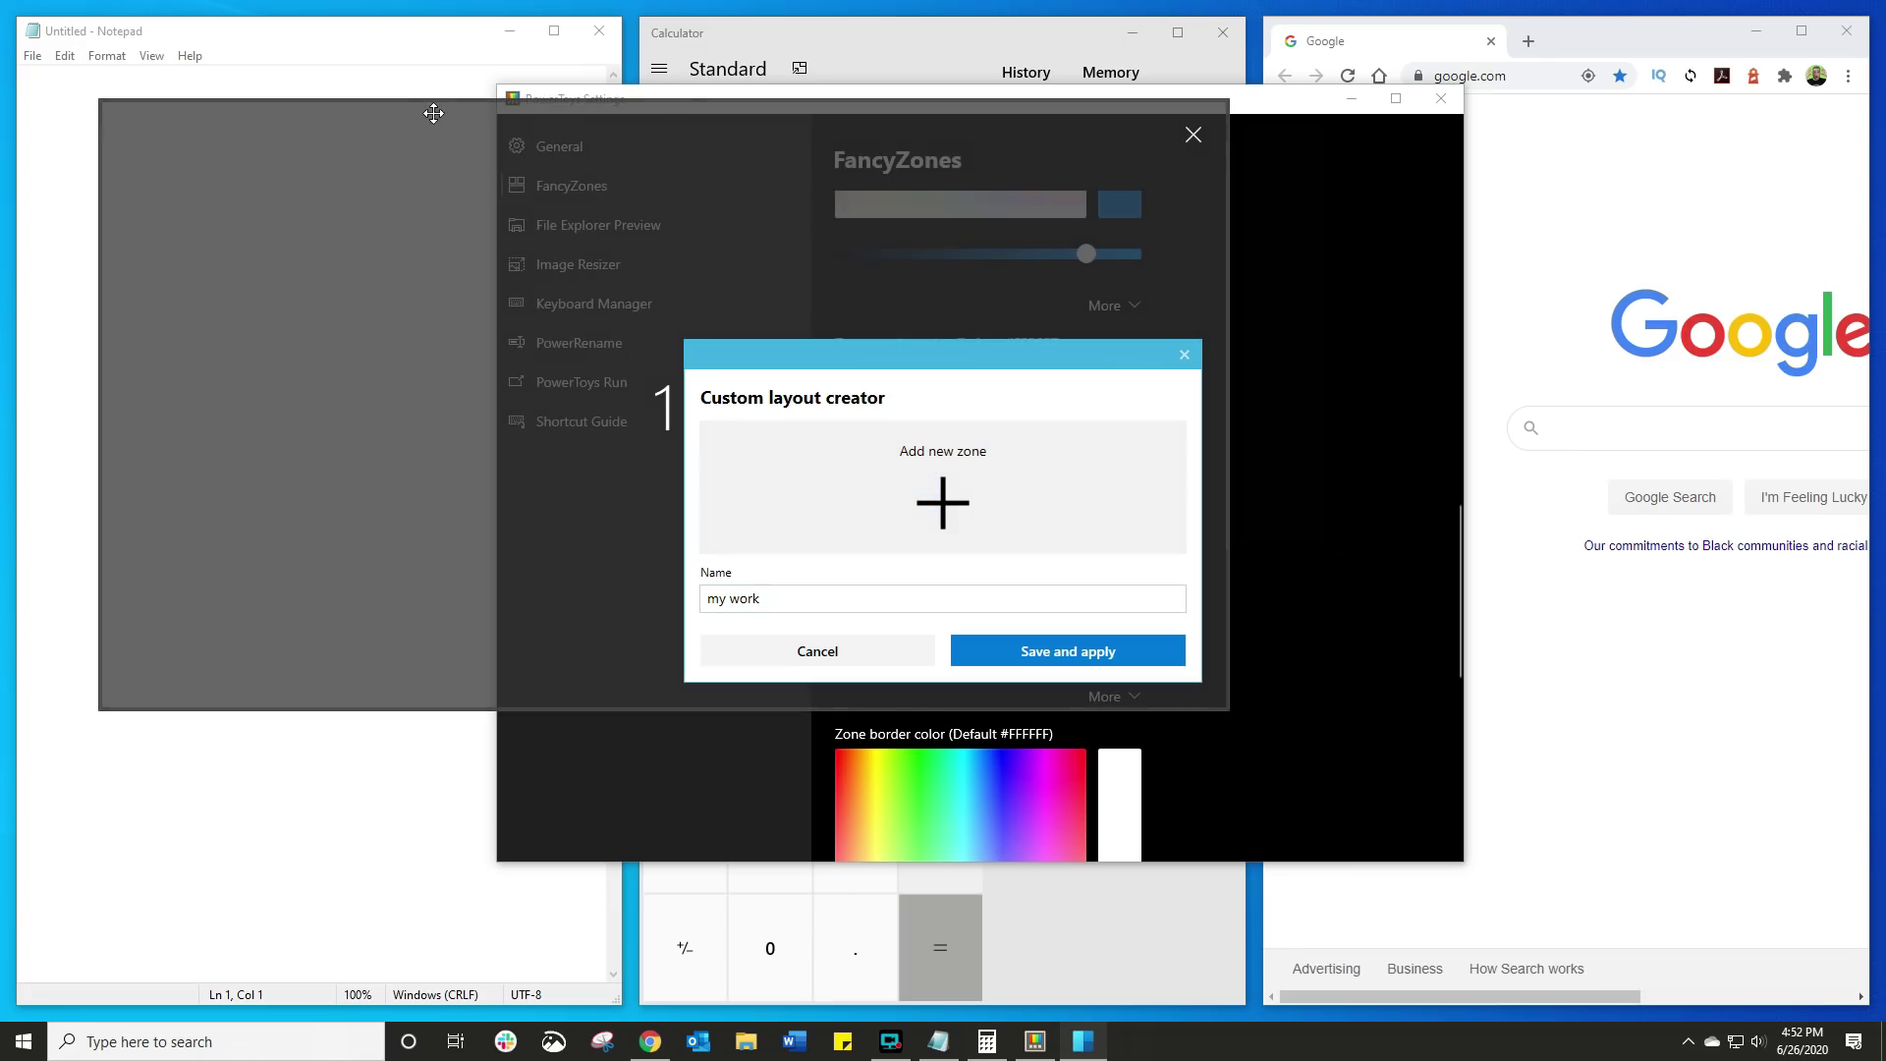
pyautogui.moveTo(433, 113); pyautogui.dragTo(346, 24)
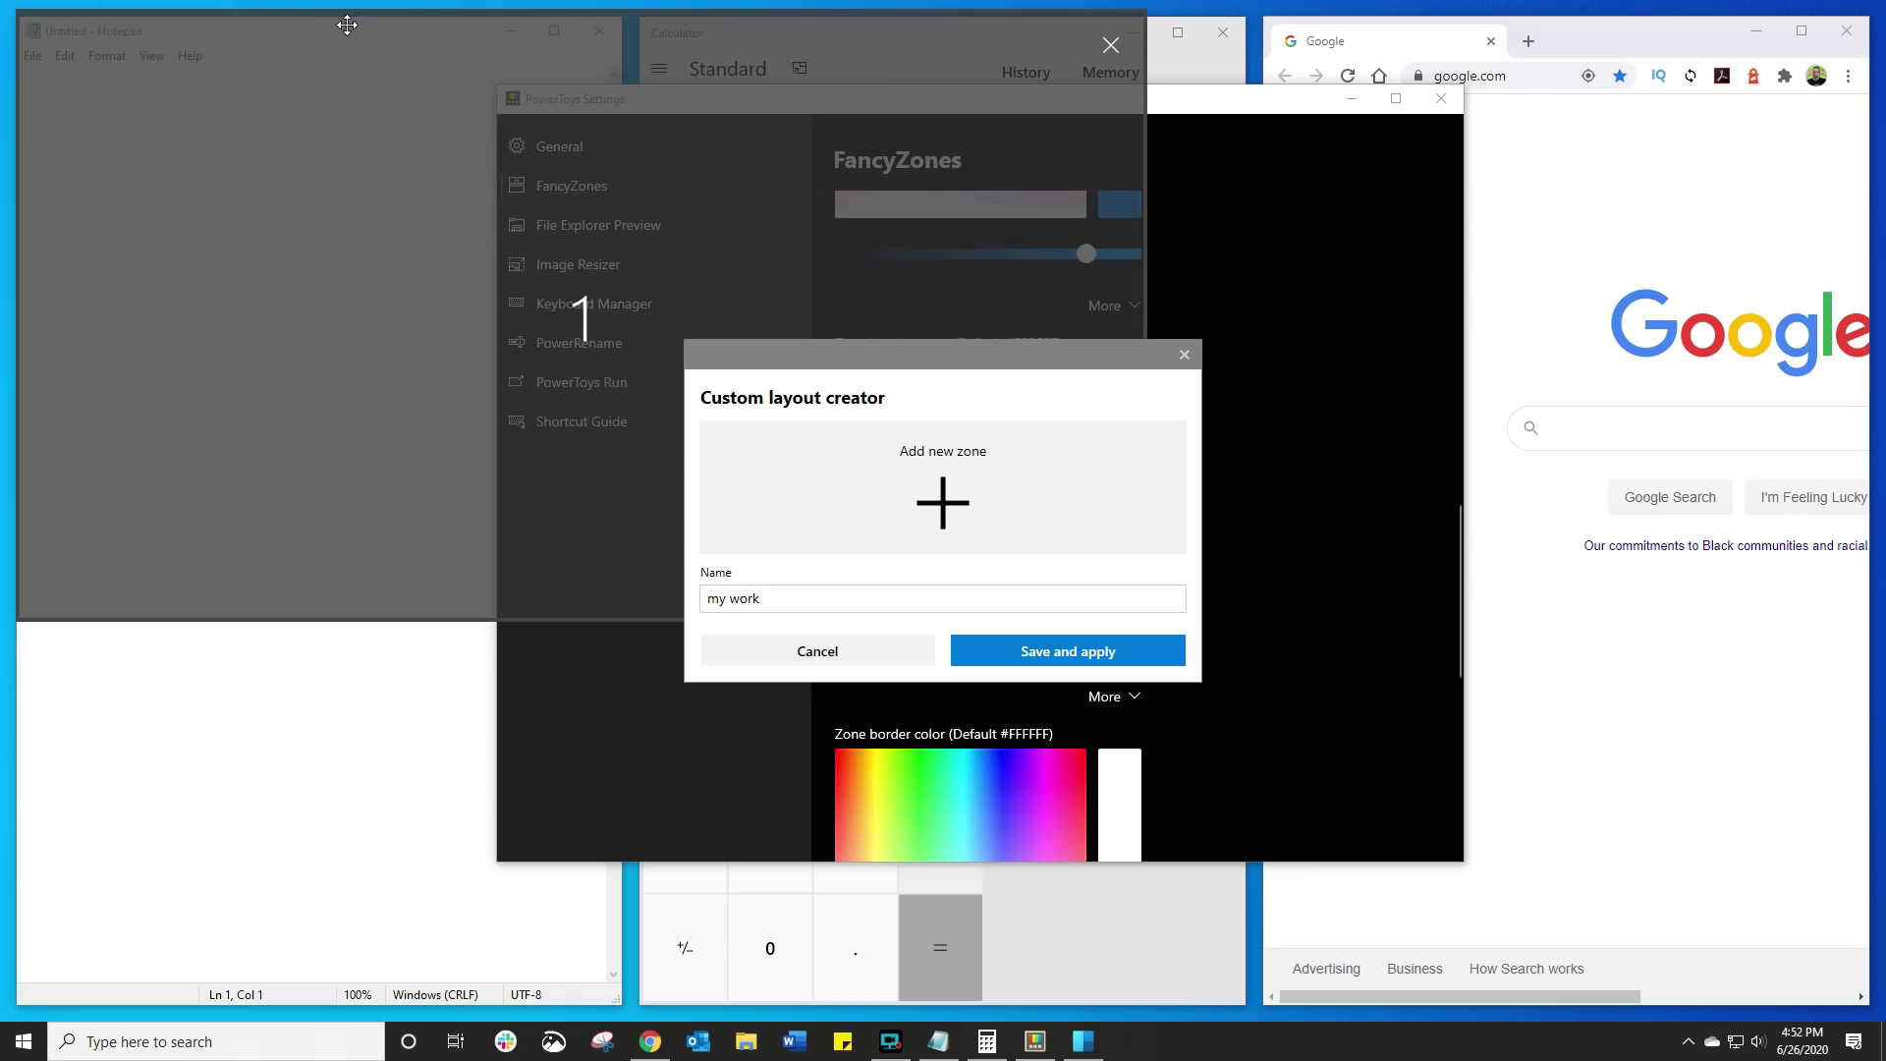
pyautogui.moveTo(1142, 210); pyautogui.dragTo(465, 196)
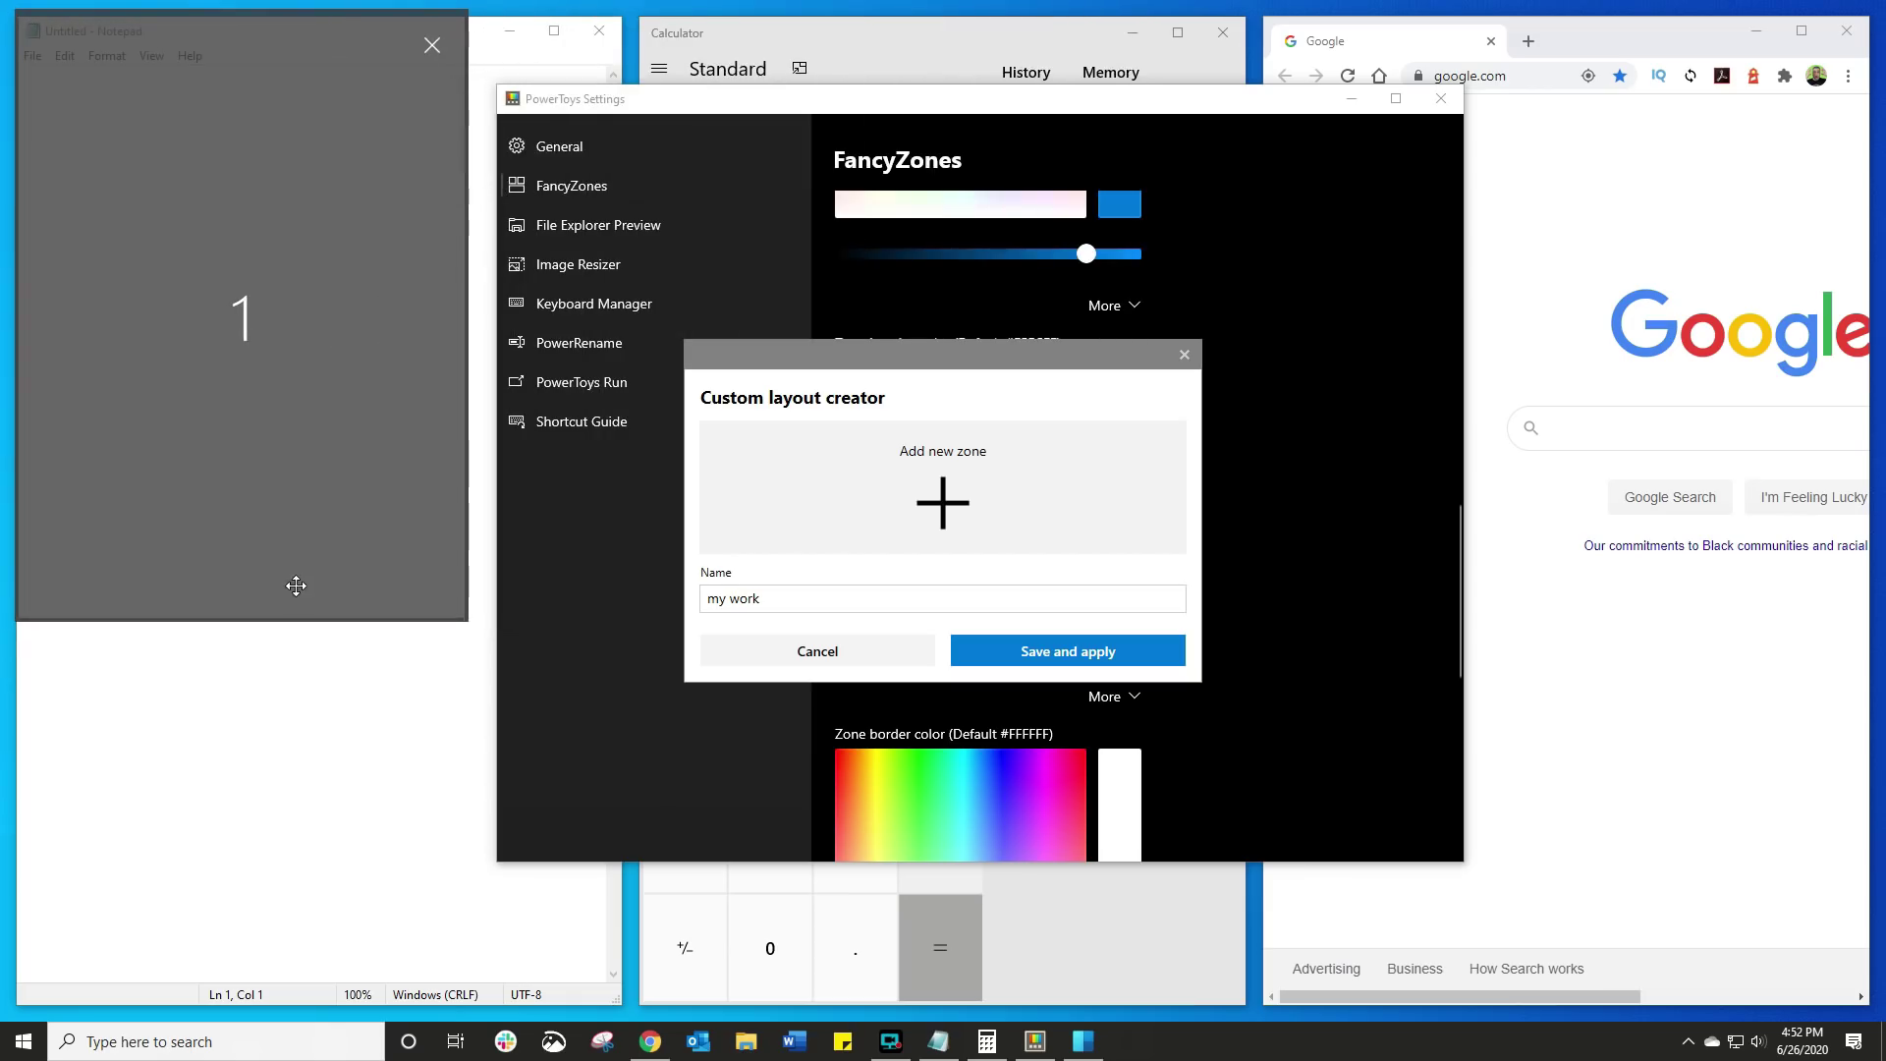
pyautogui.moveTo(288, 620); pyautogui.dragTo(310, 342)
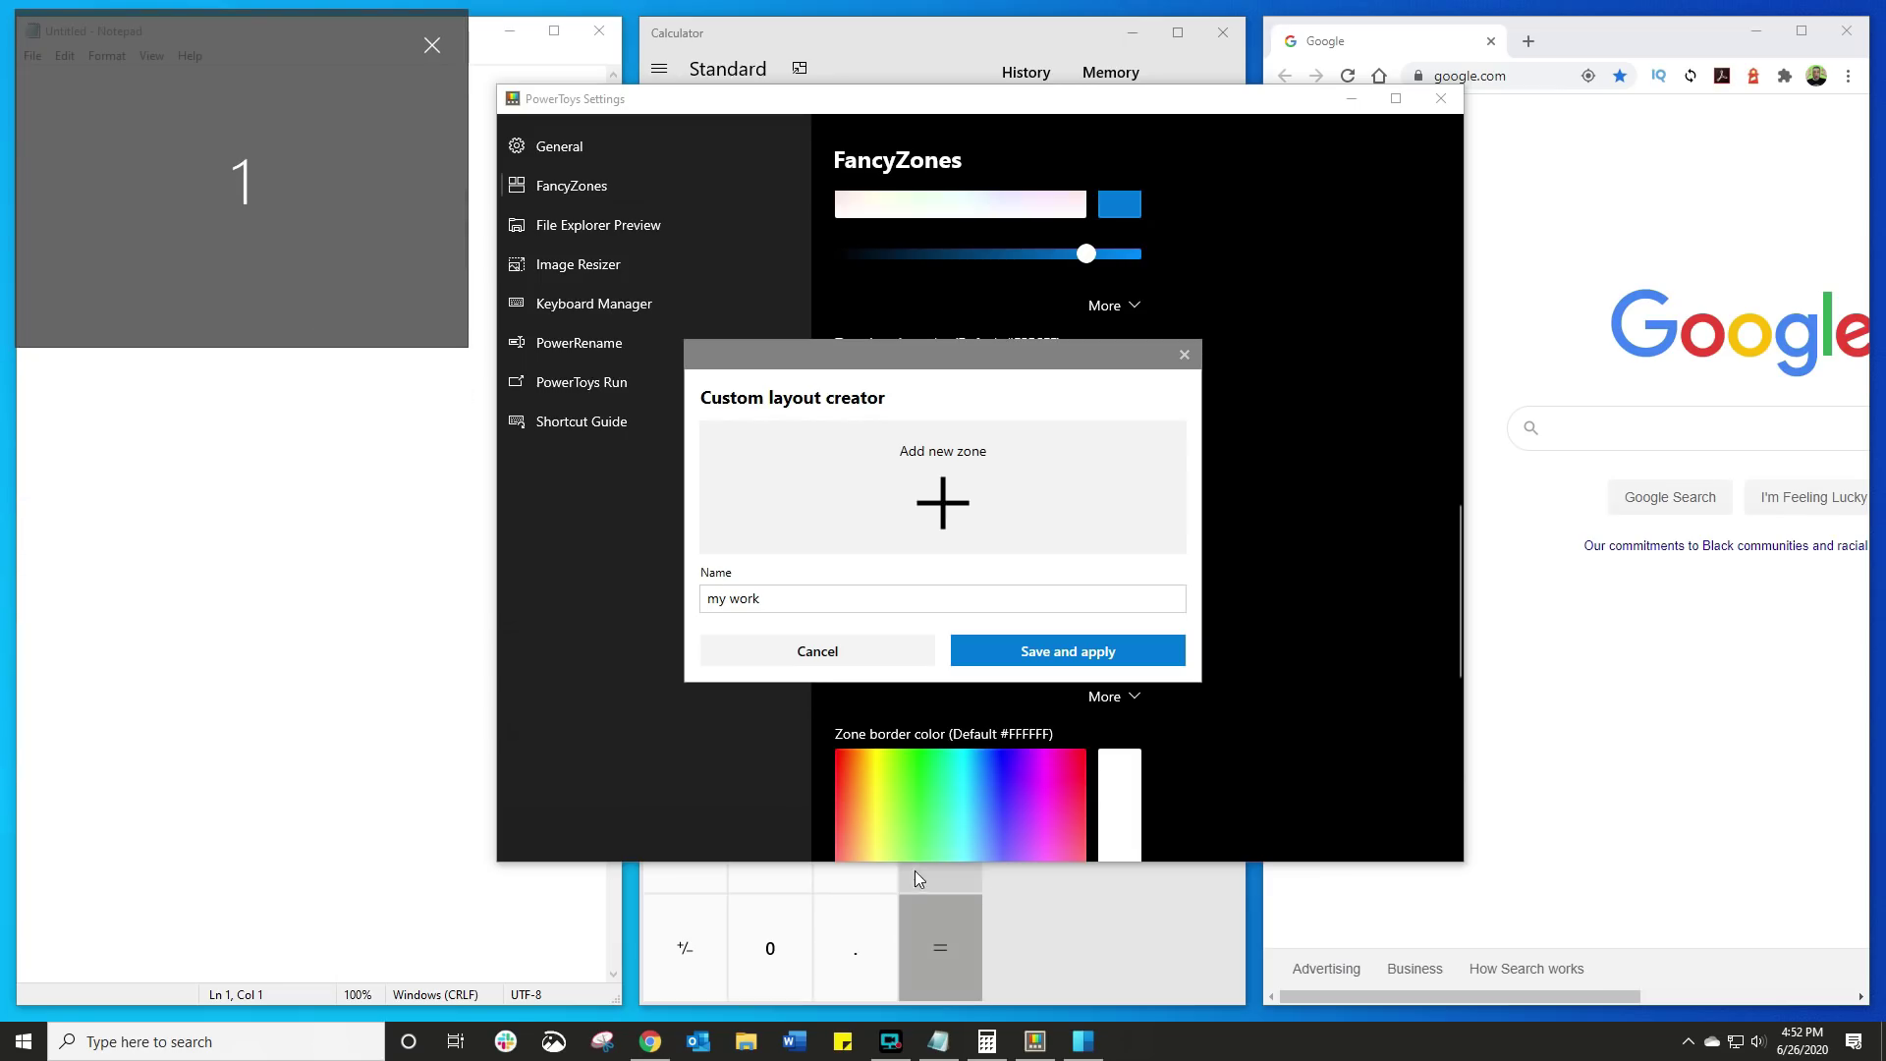
pyautogui.click(942, 512)
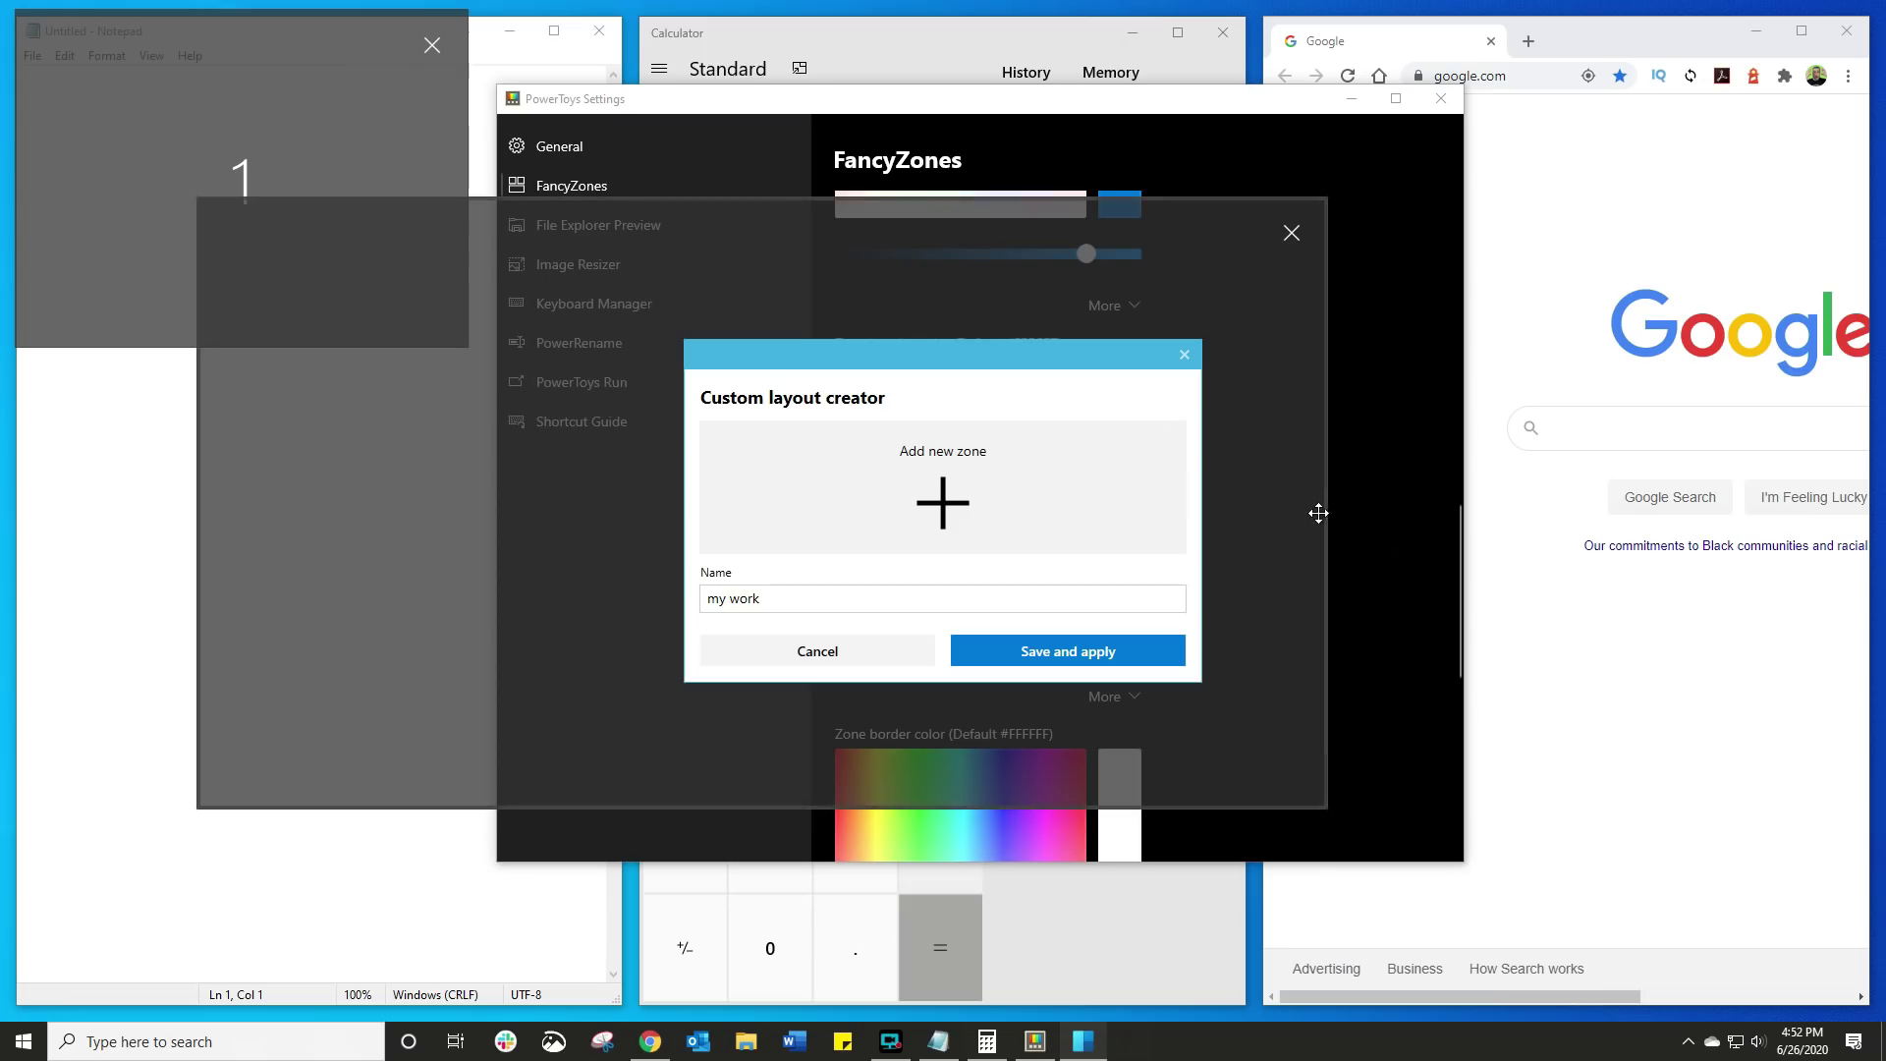
pyautogui.moveTo(1328, 522); pyautogui.dragTo(735, 511)
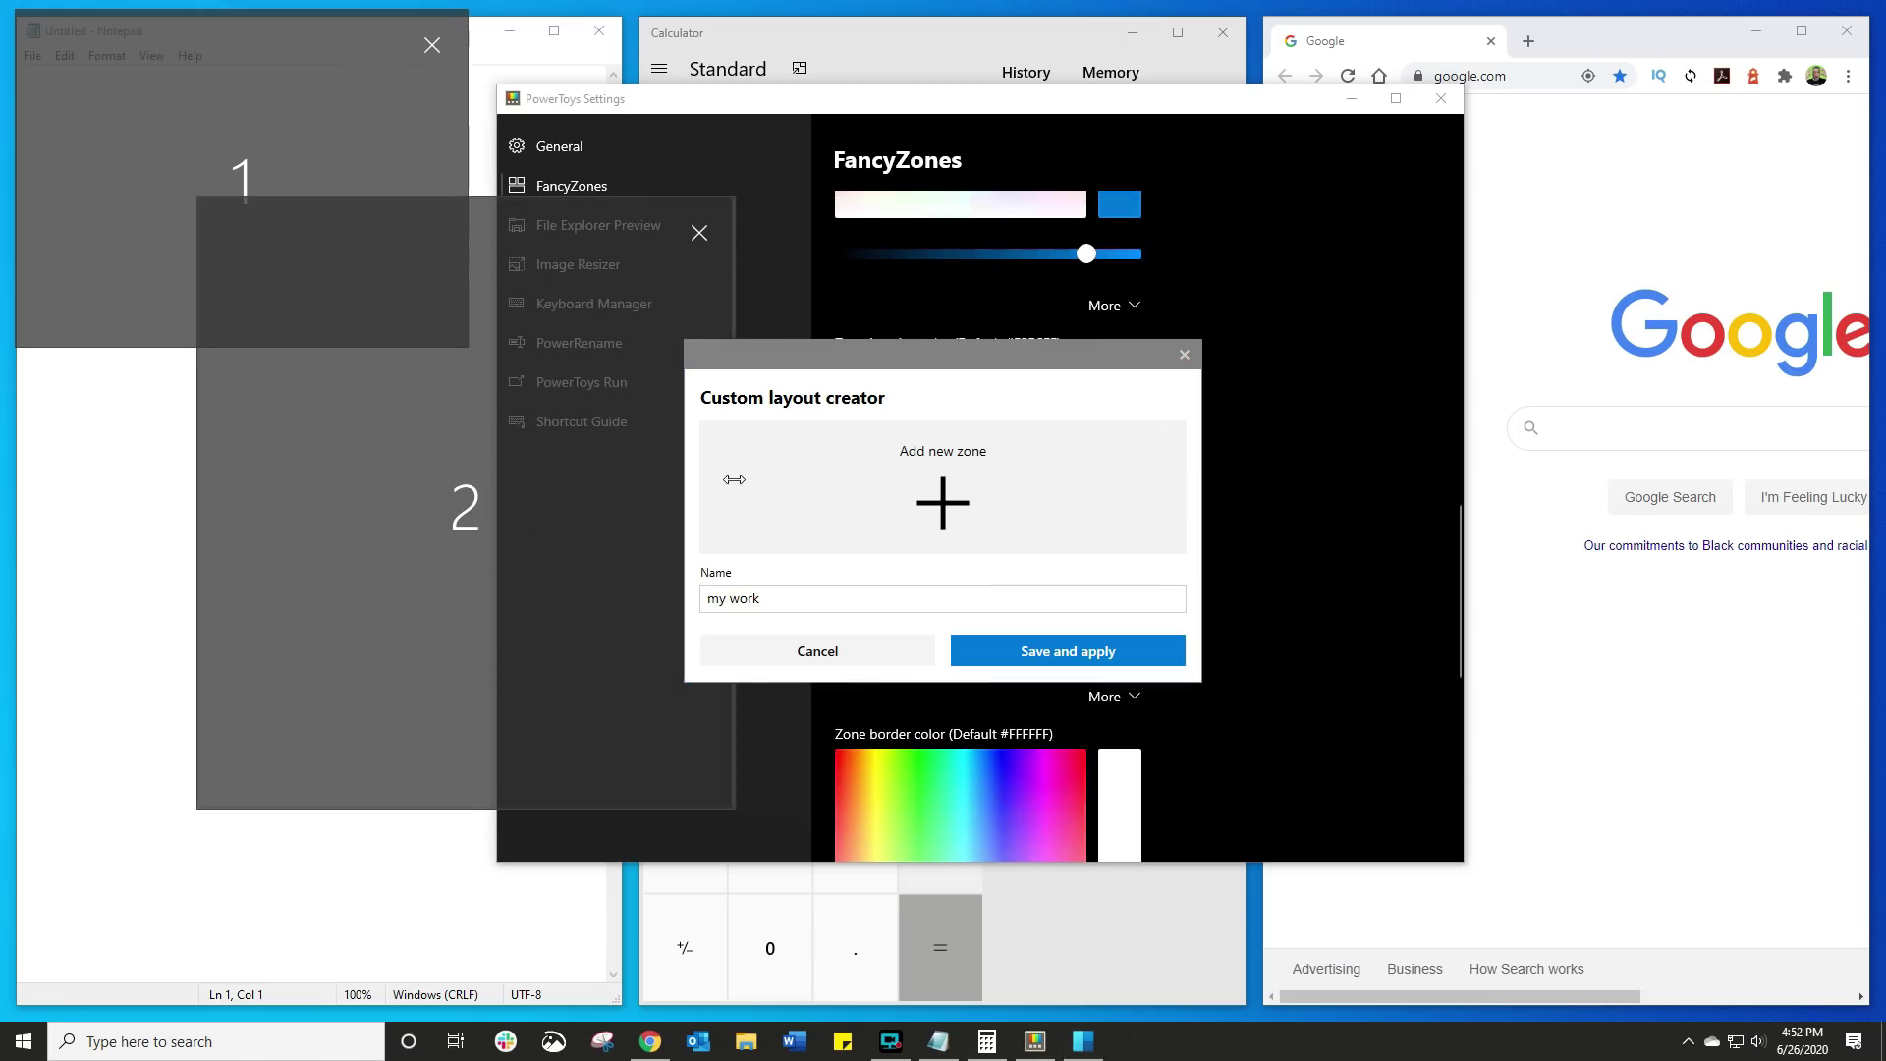
pyautogui.moveTo(462, 220); pyautogui.dragTo(263, 401)
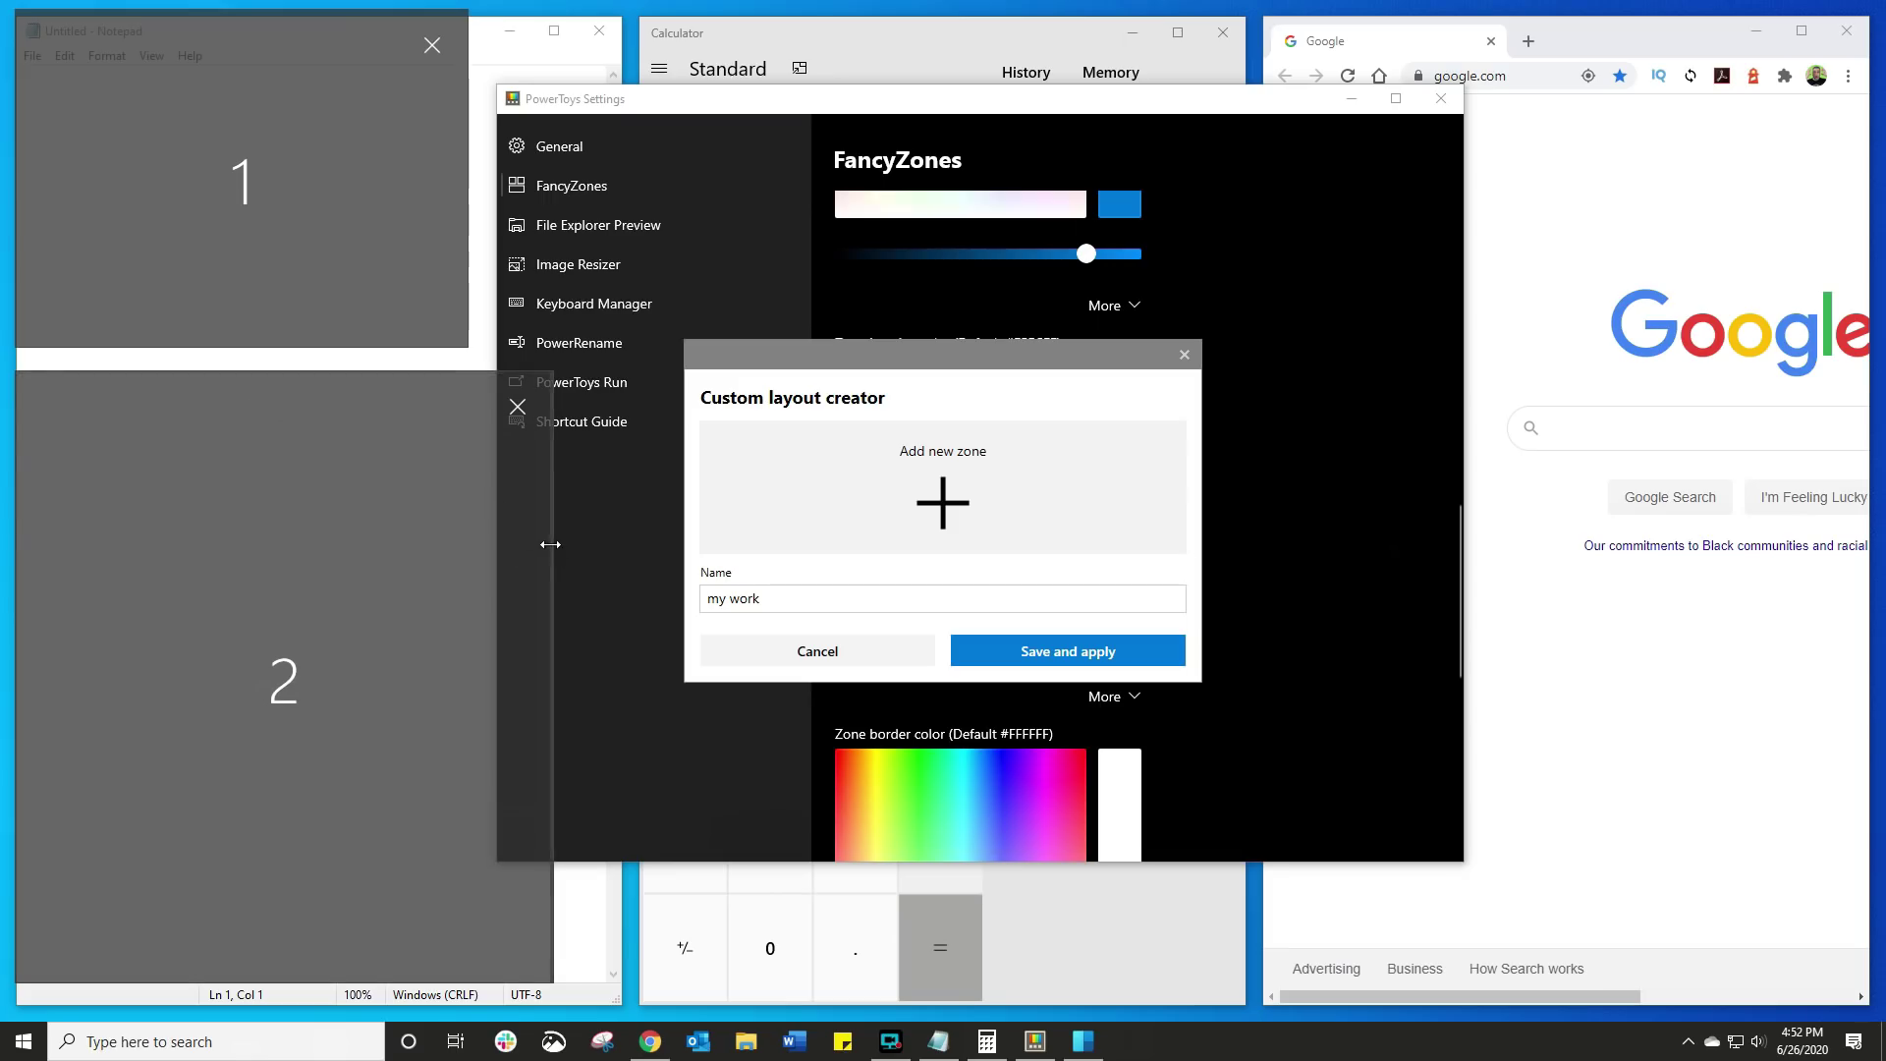
pyautogui.moveTo(551, 540); pyautogui.dragTo(463, 538)
# Add a third zone across the top right and save the 'my work' layout.
pyautogui.click(945, 503)
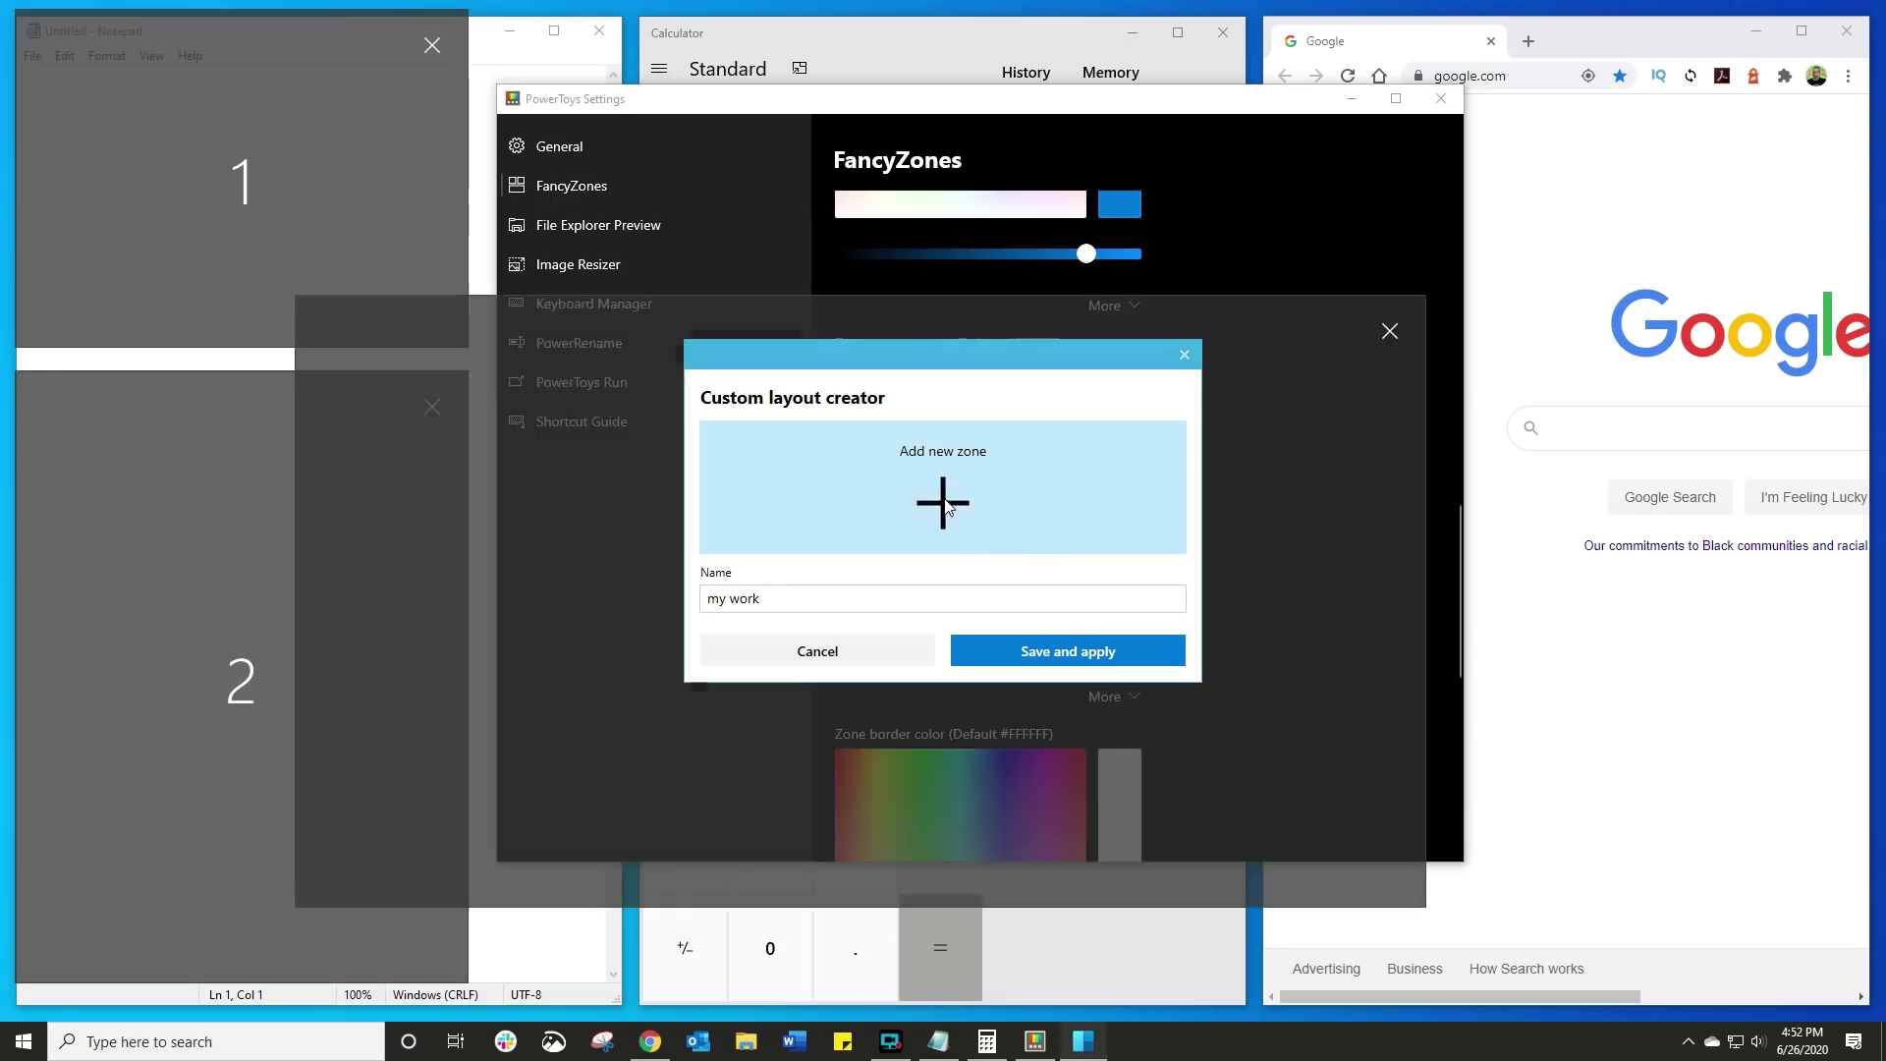
pyautogui.moveTo(752, 318); pyautogui.dragTo(975, 47)
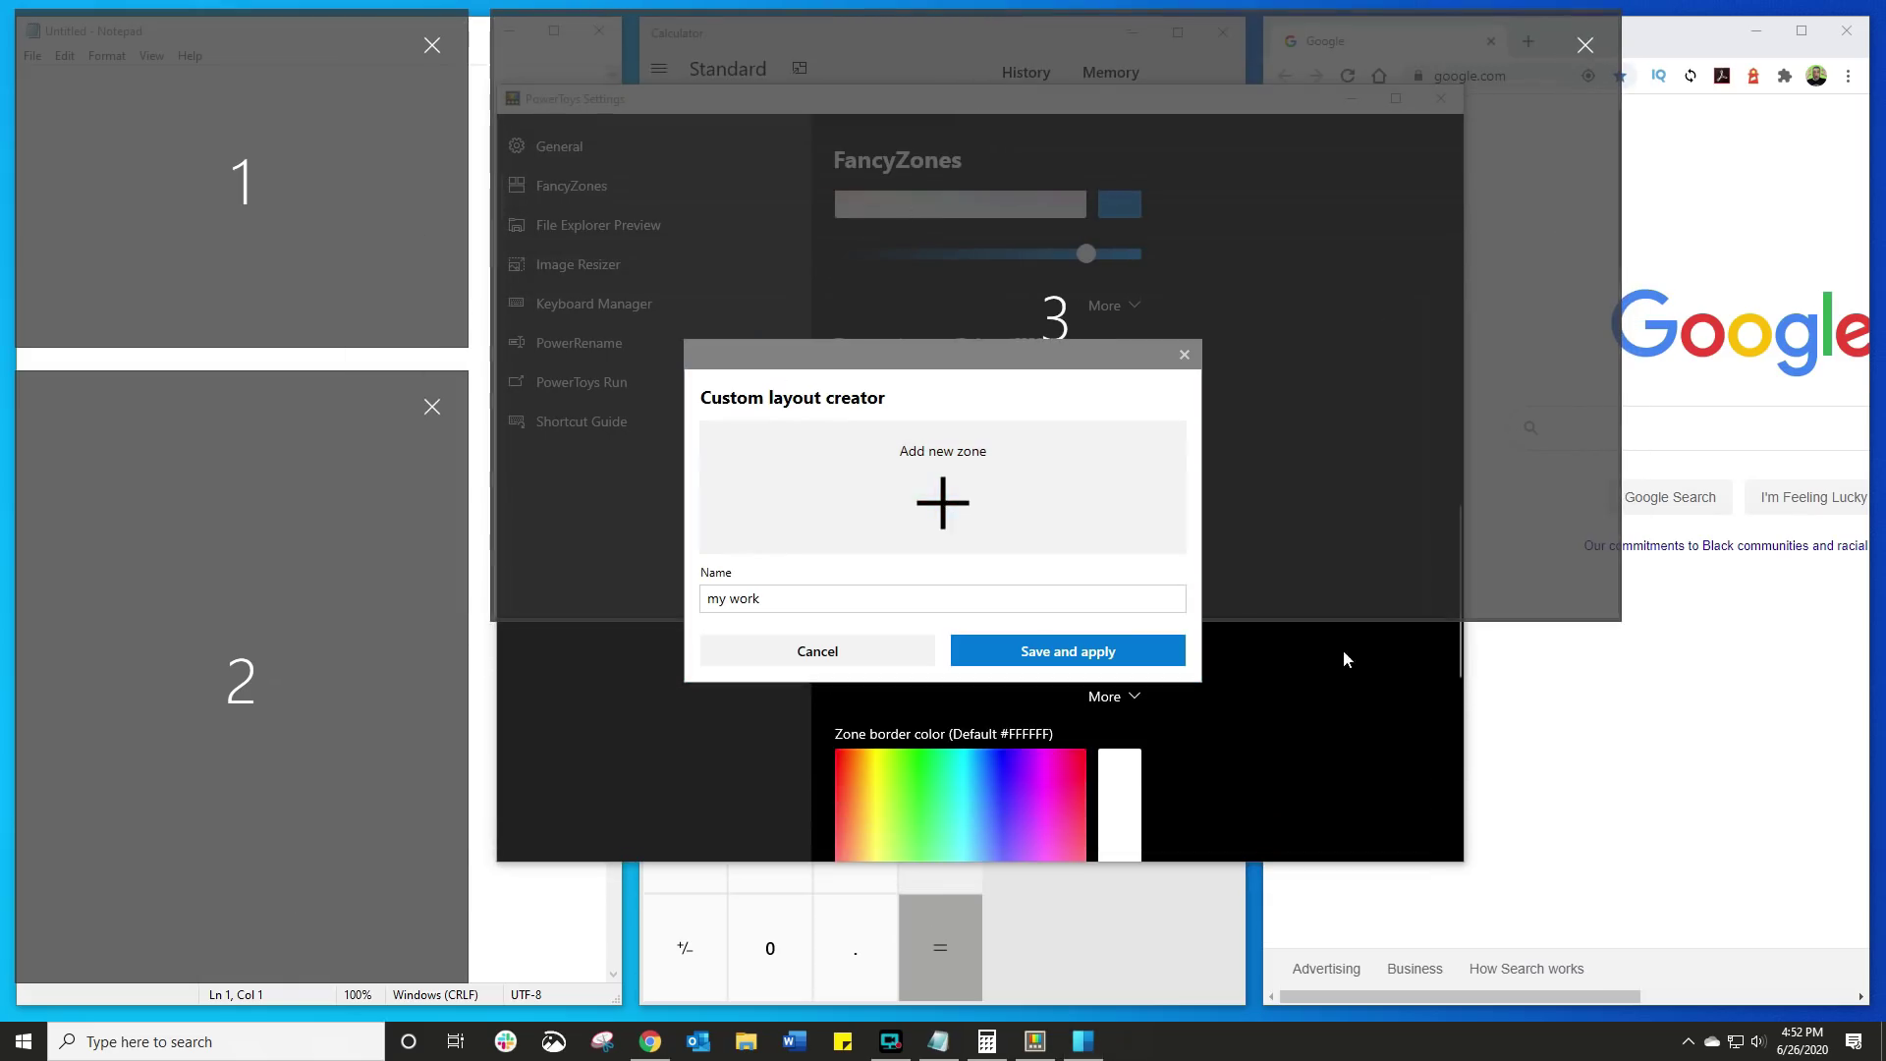
pyautogui.click(896, 634)
# Snap Notepad into zone 1 and Calculator into zone 2, minimize Settings, and move Chrome into the top zone.
pyautogui.click(356, 272)
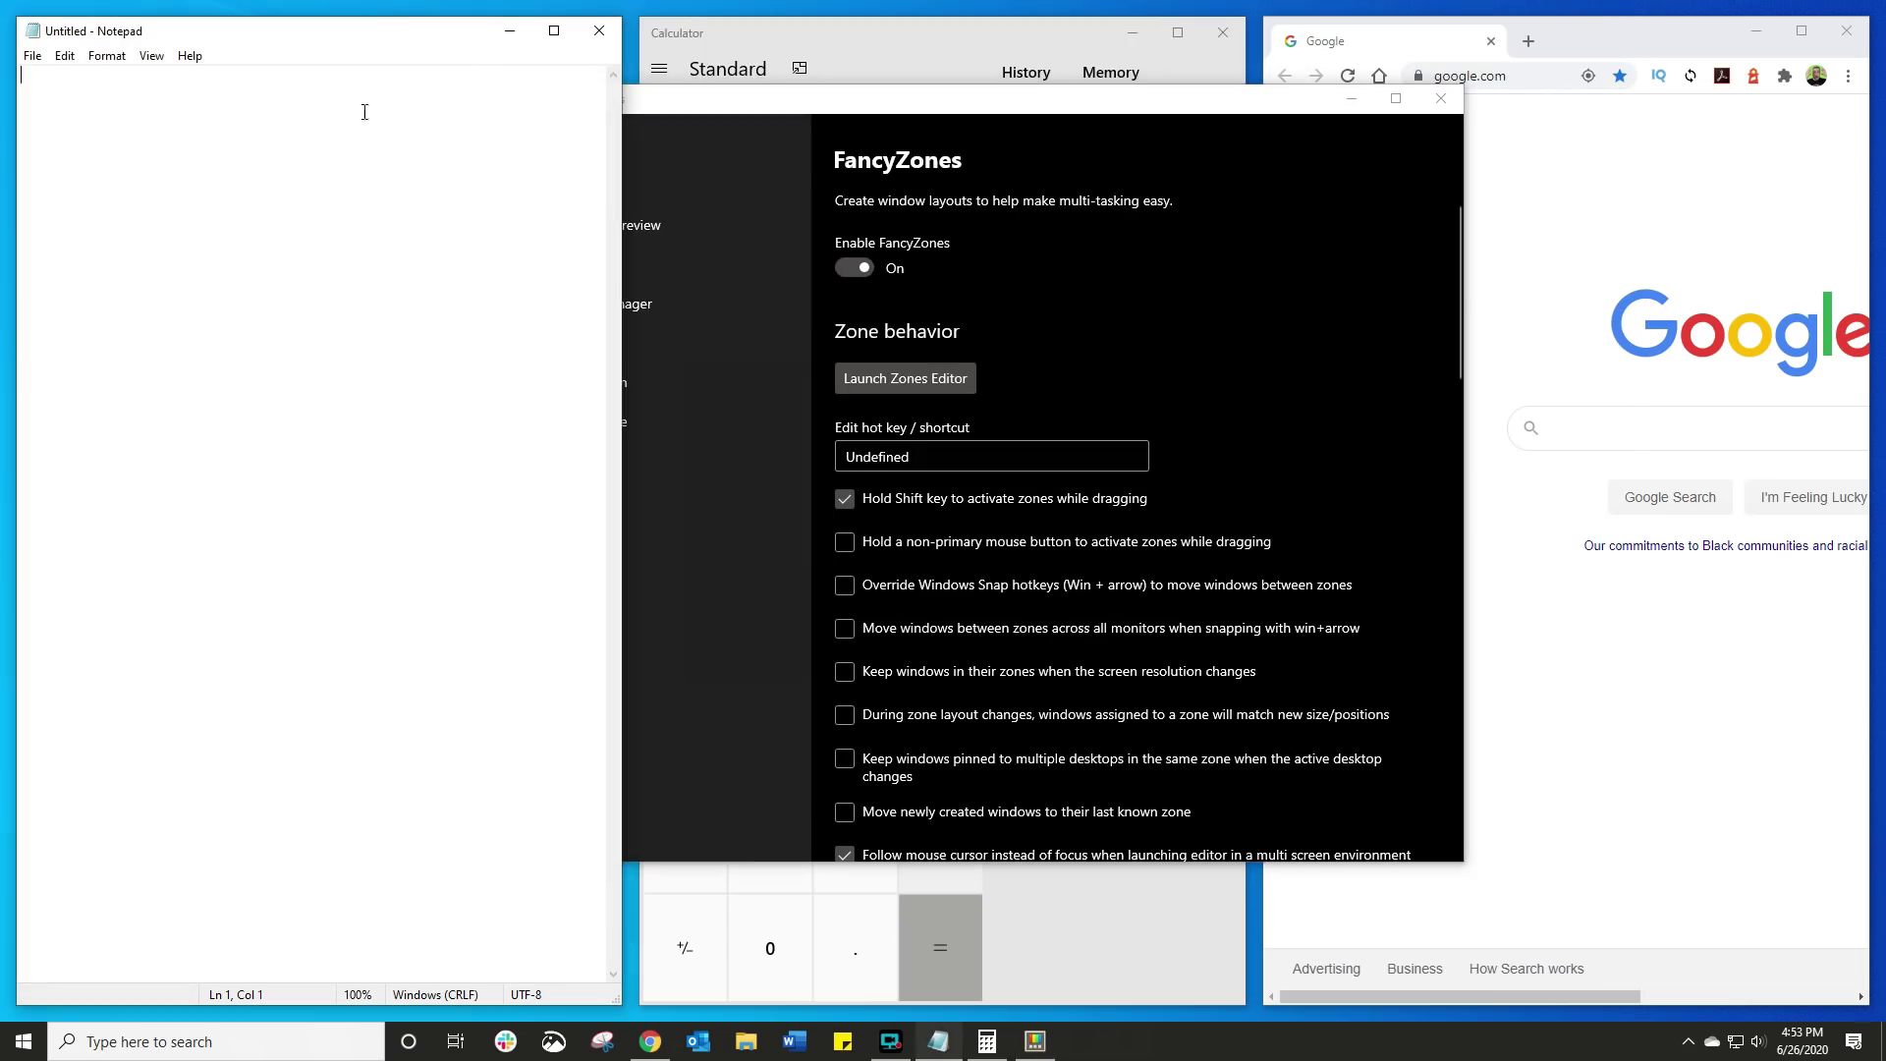
pyautogui.moveTo(377, 42); pyautogui.dragTo(324, 76)
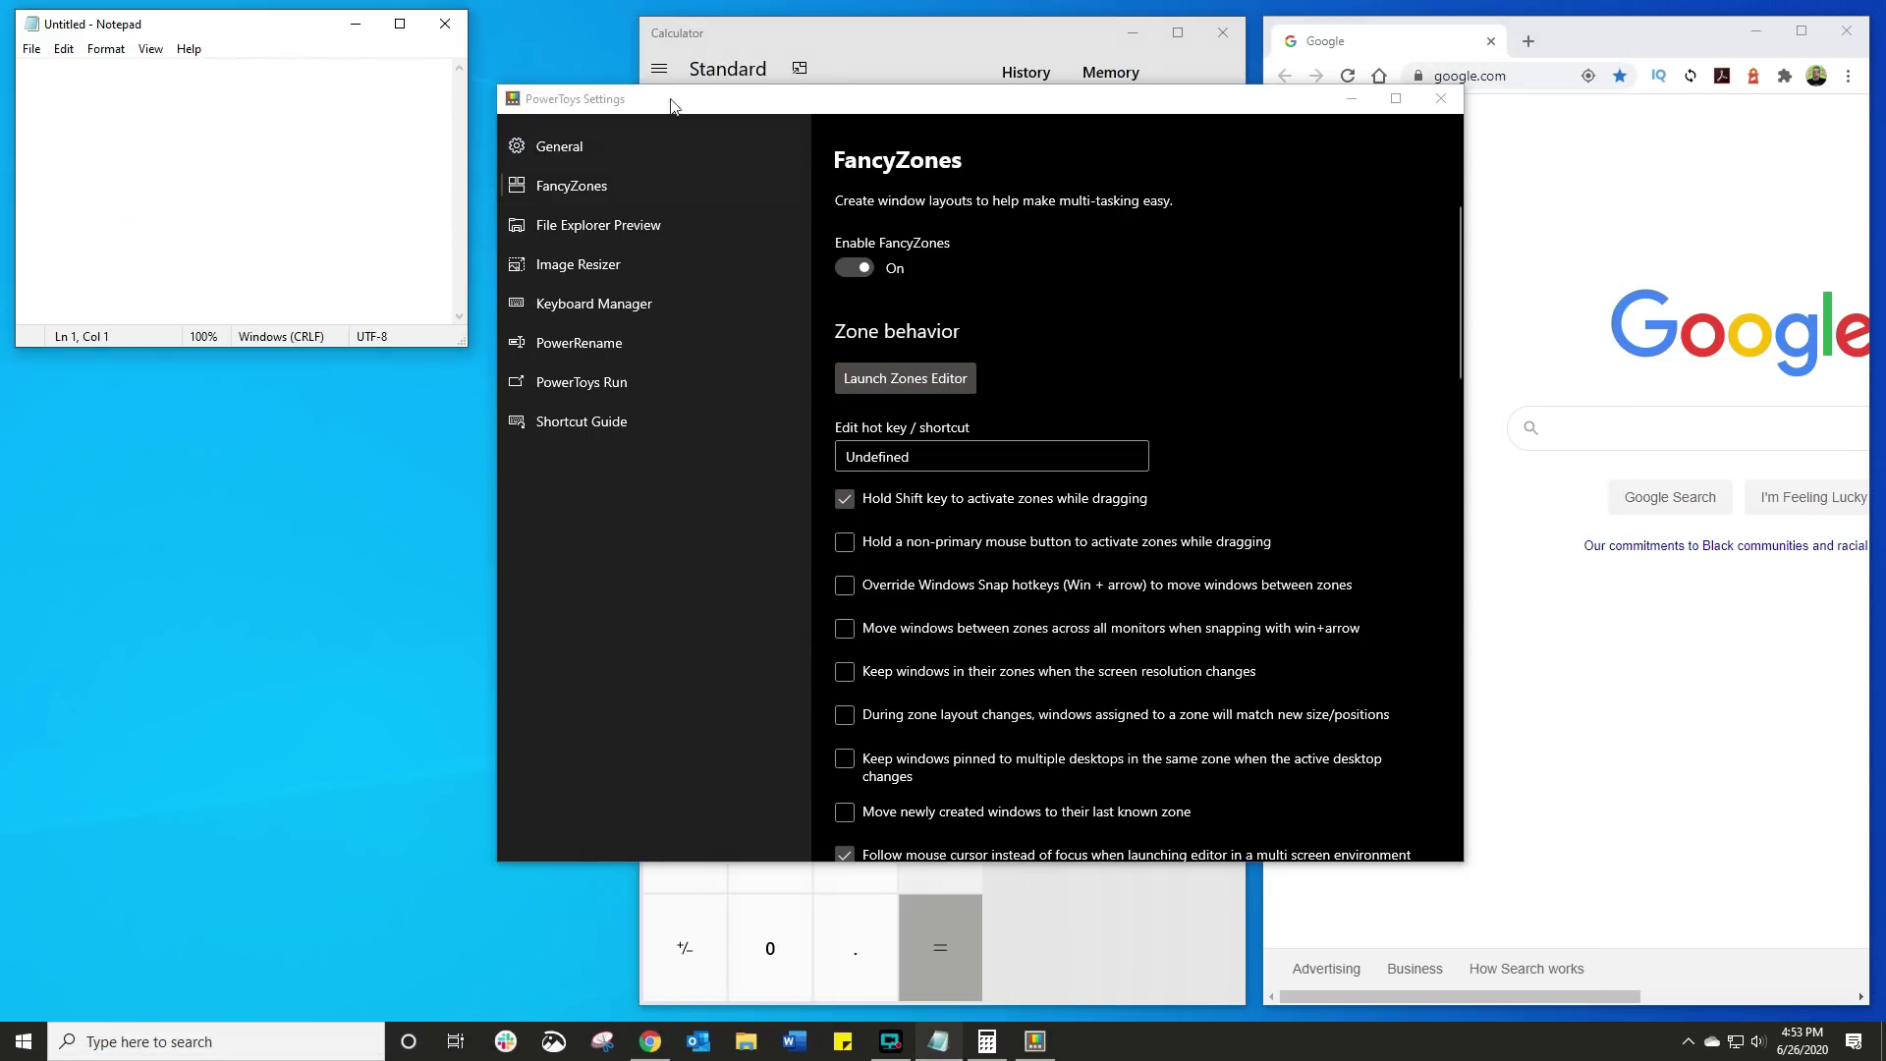
pyautogui.moveTo(880, 33); pyautogui.dragTo(268, 398)
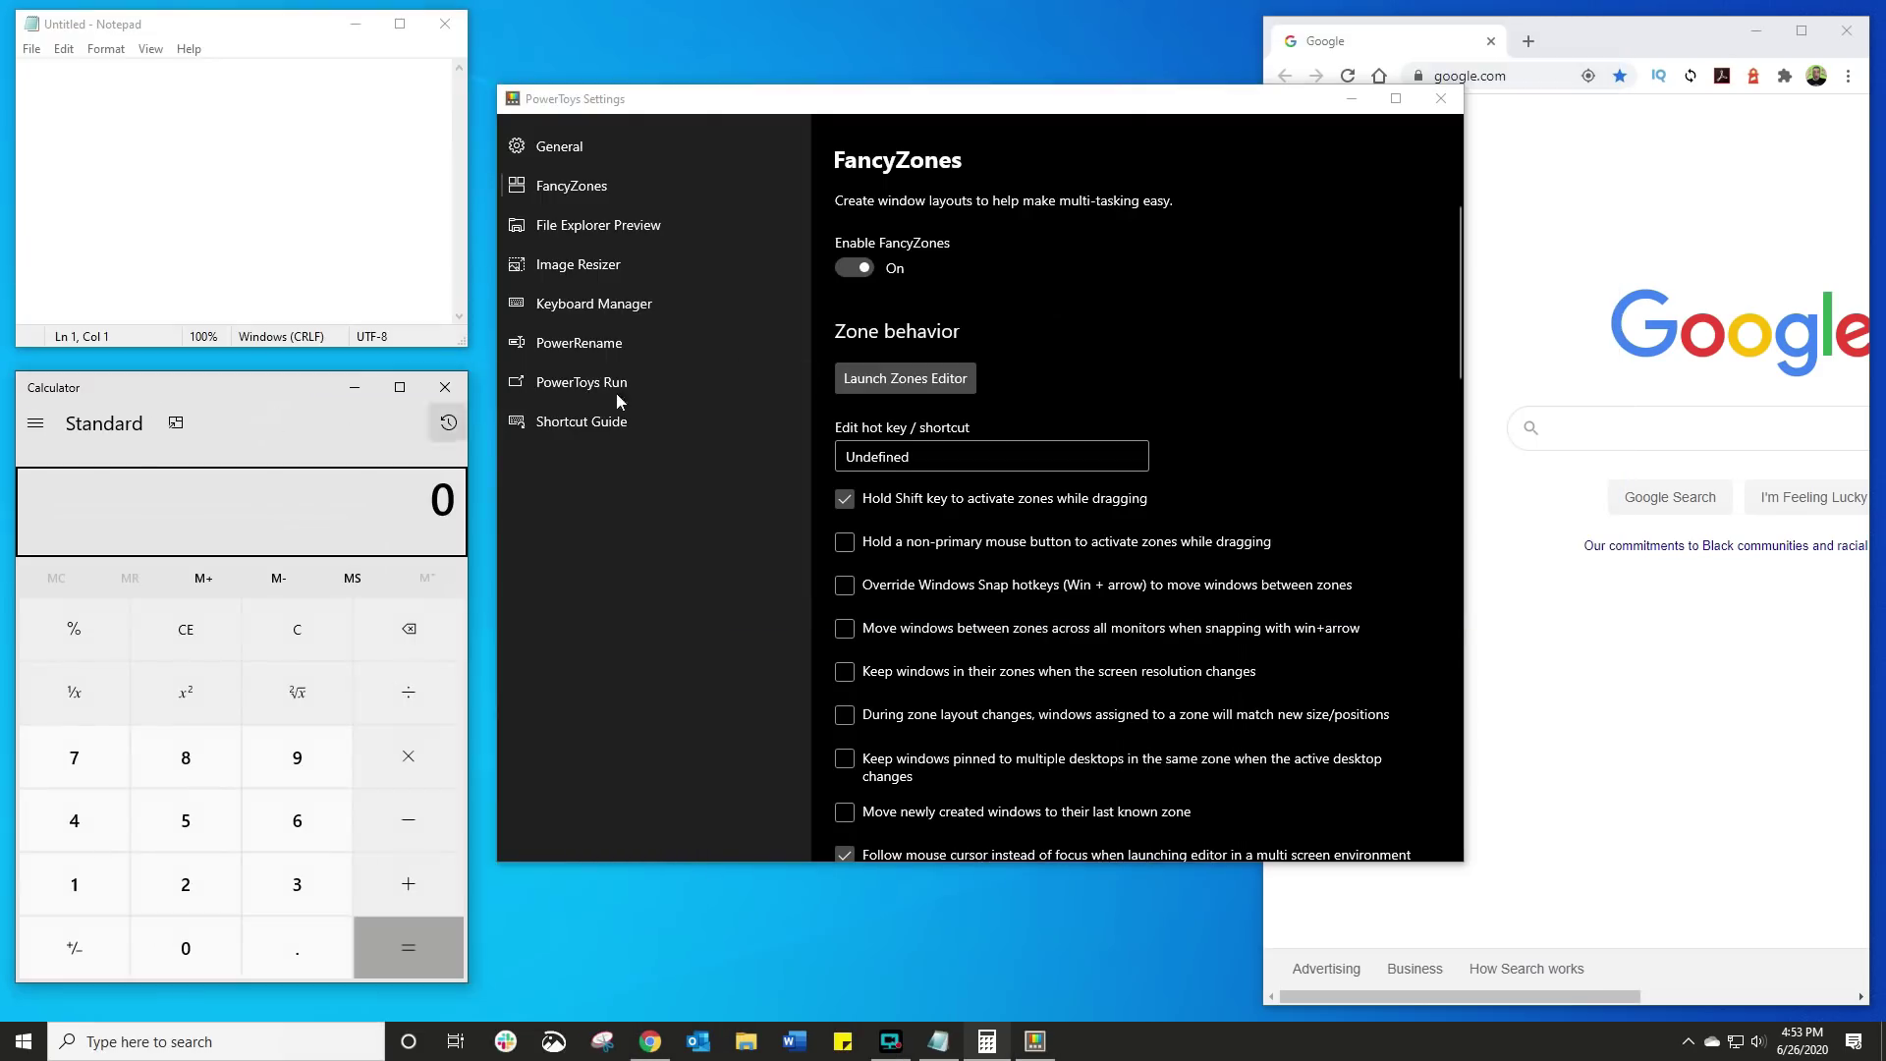
pyautogui.click(1349, 99)
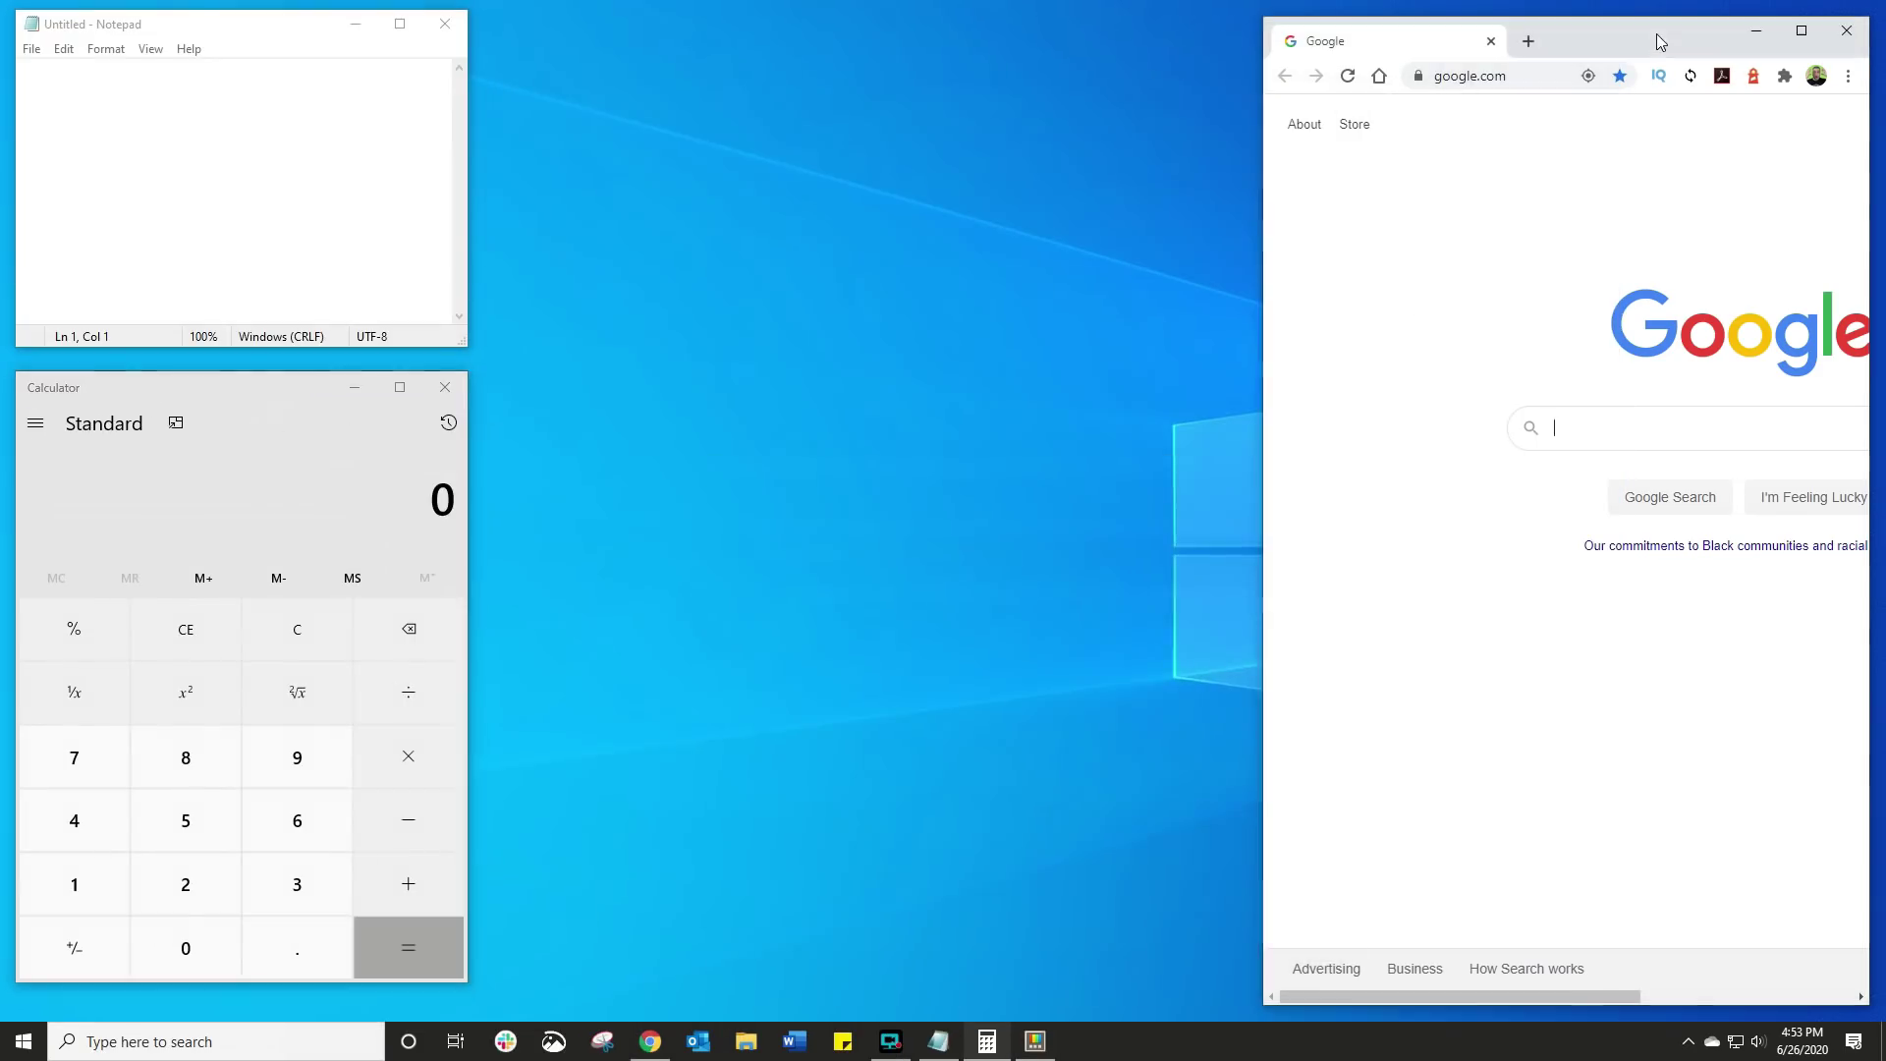
pyautogui.moveTo(1655, 38); pyautogui.dragTo(1120, 110)
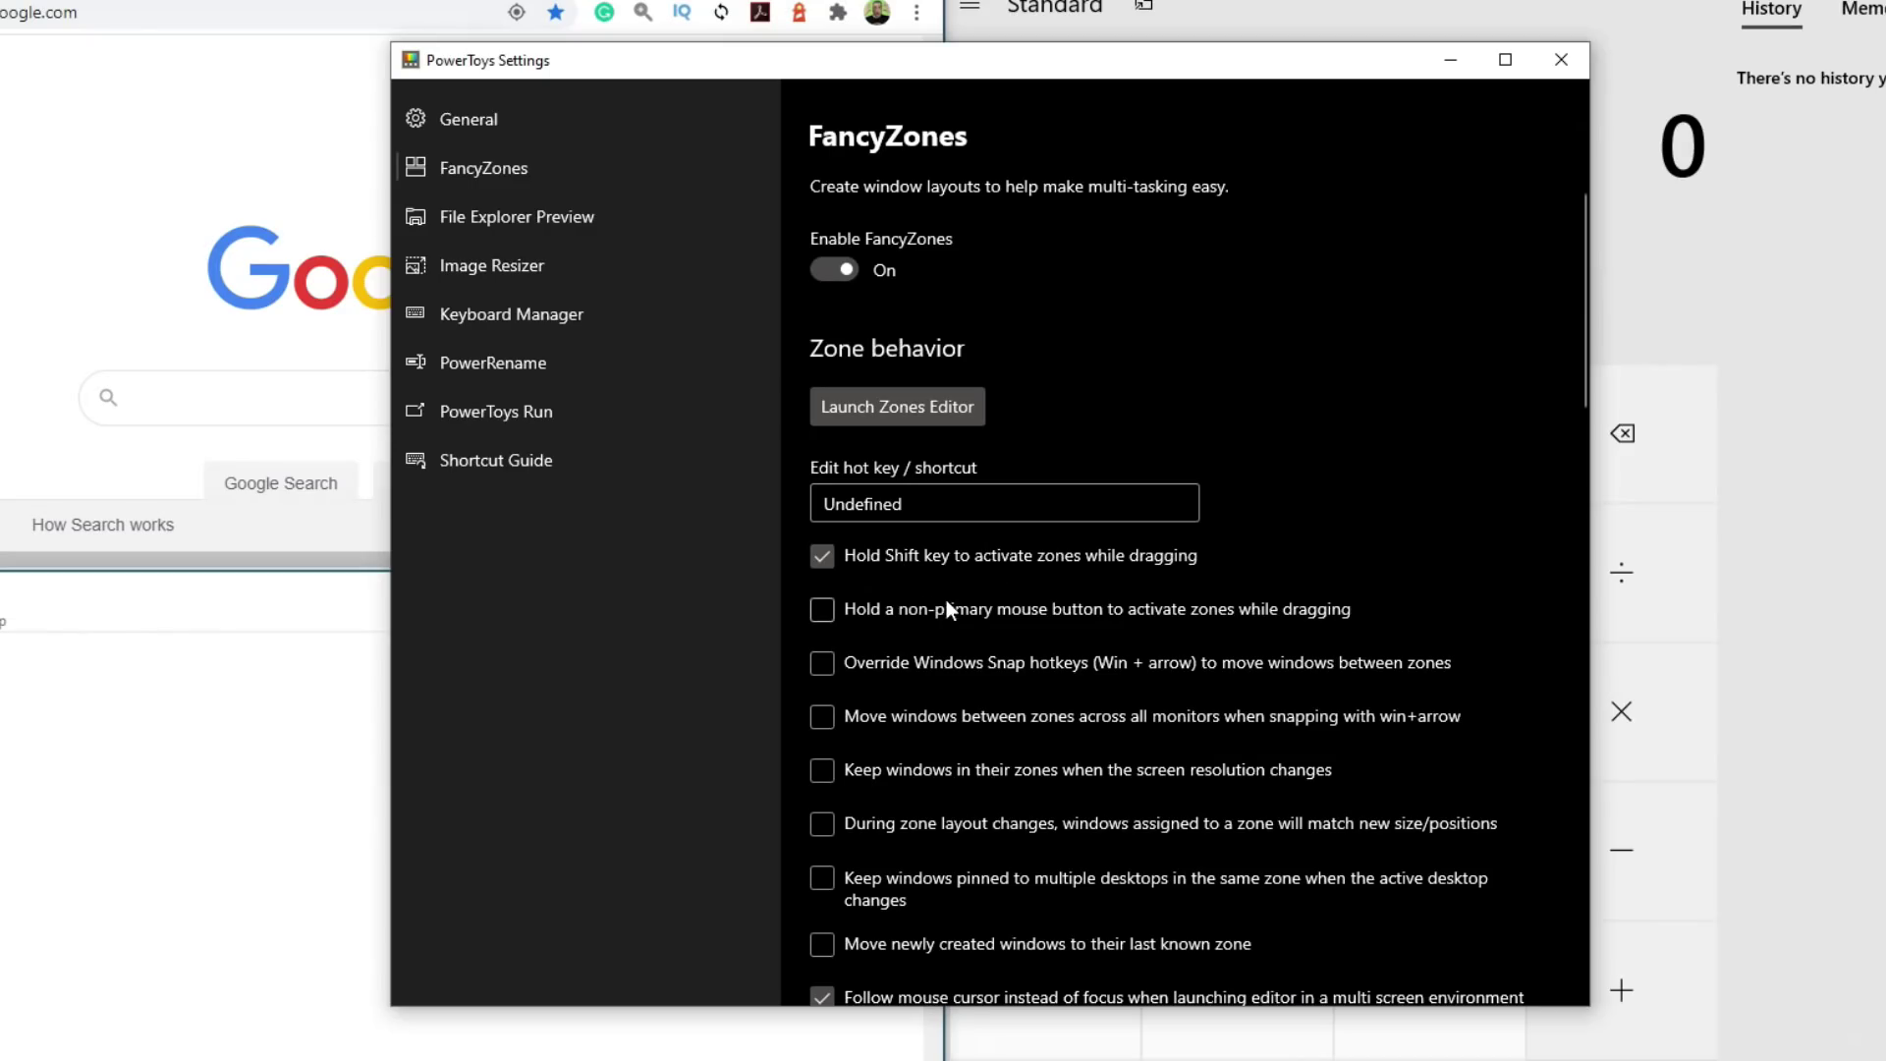
# Scroll the settings and turn on Markdown previews alongside SVG in File Explorer Preview.
pyautogui.scroll(-2, 987, 597)
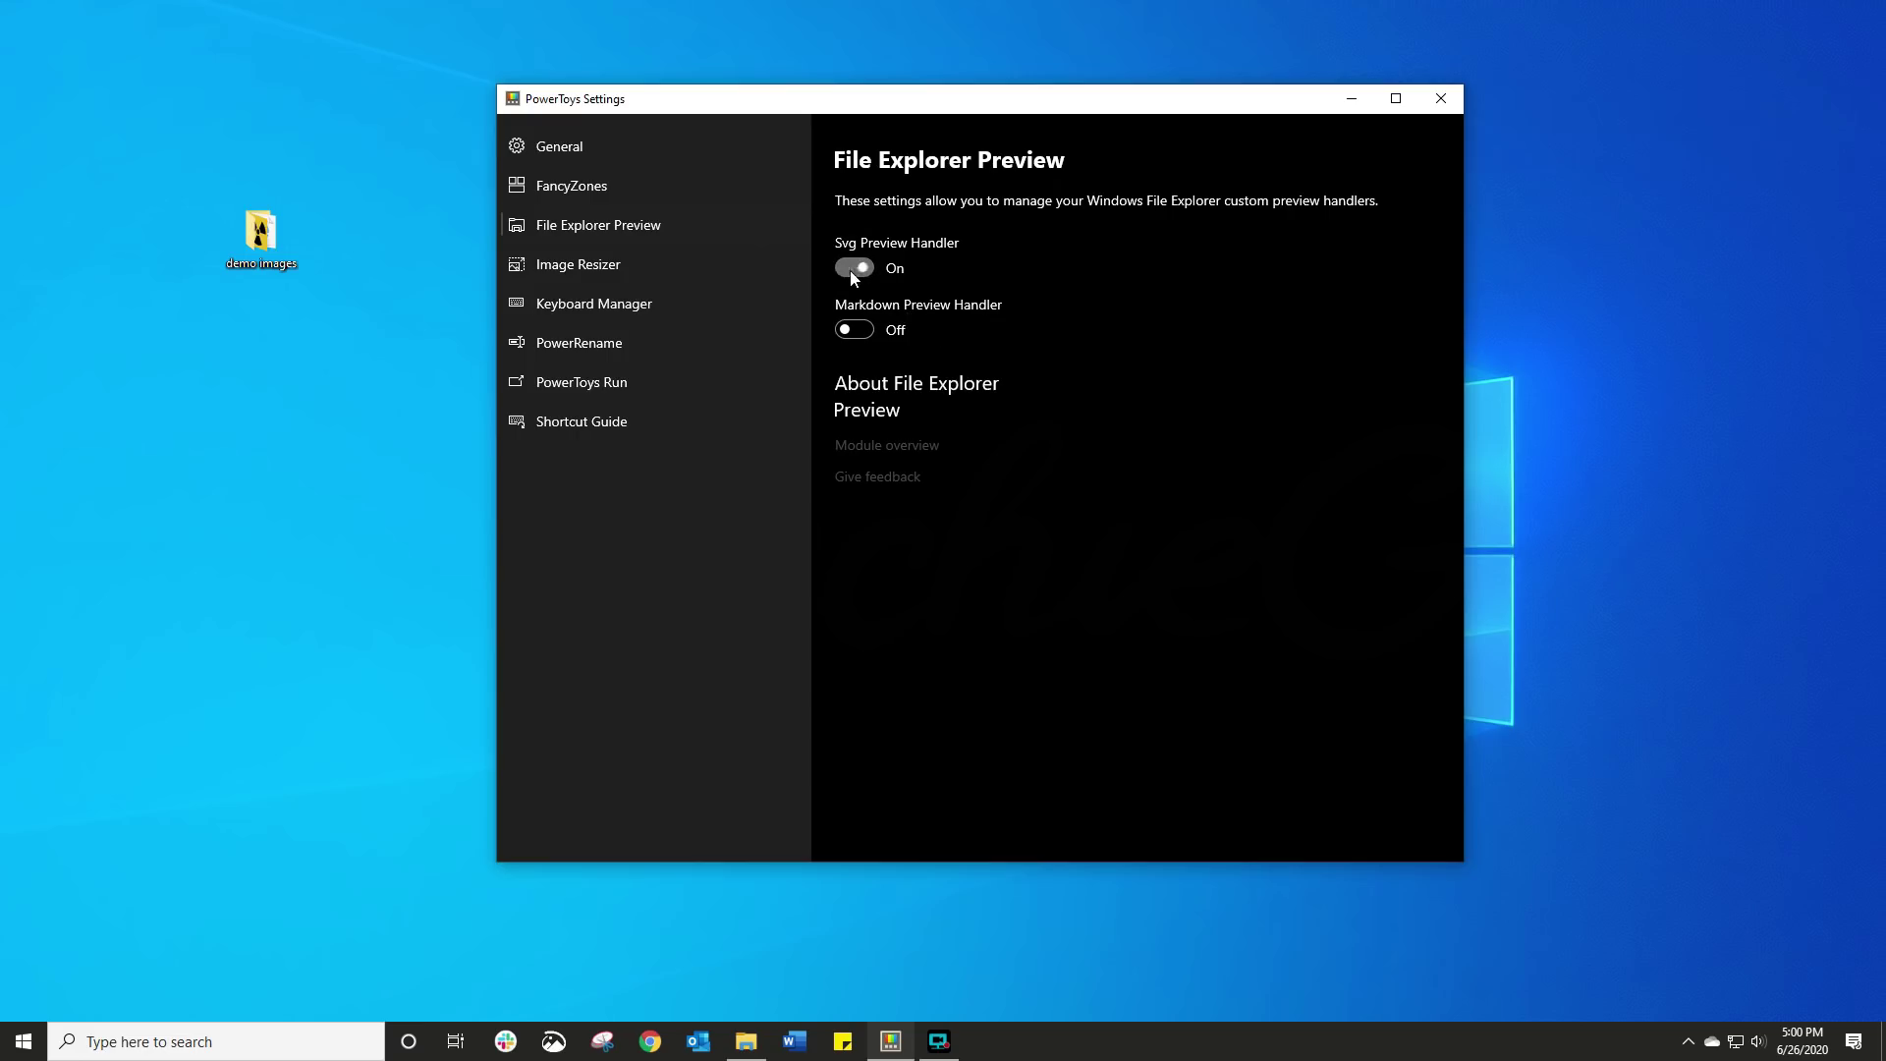
pyautogui.click(854, 331)
# Open the demo images folder and turn on File Explorer's preview pane.
pyautogui.moveTo(953, 101); pyautogui.dragTo(1262, 107)
pyautogui.doubleClick(253, 245)
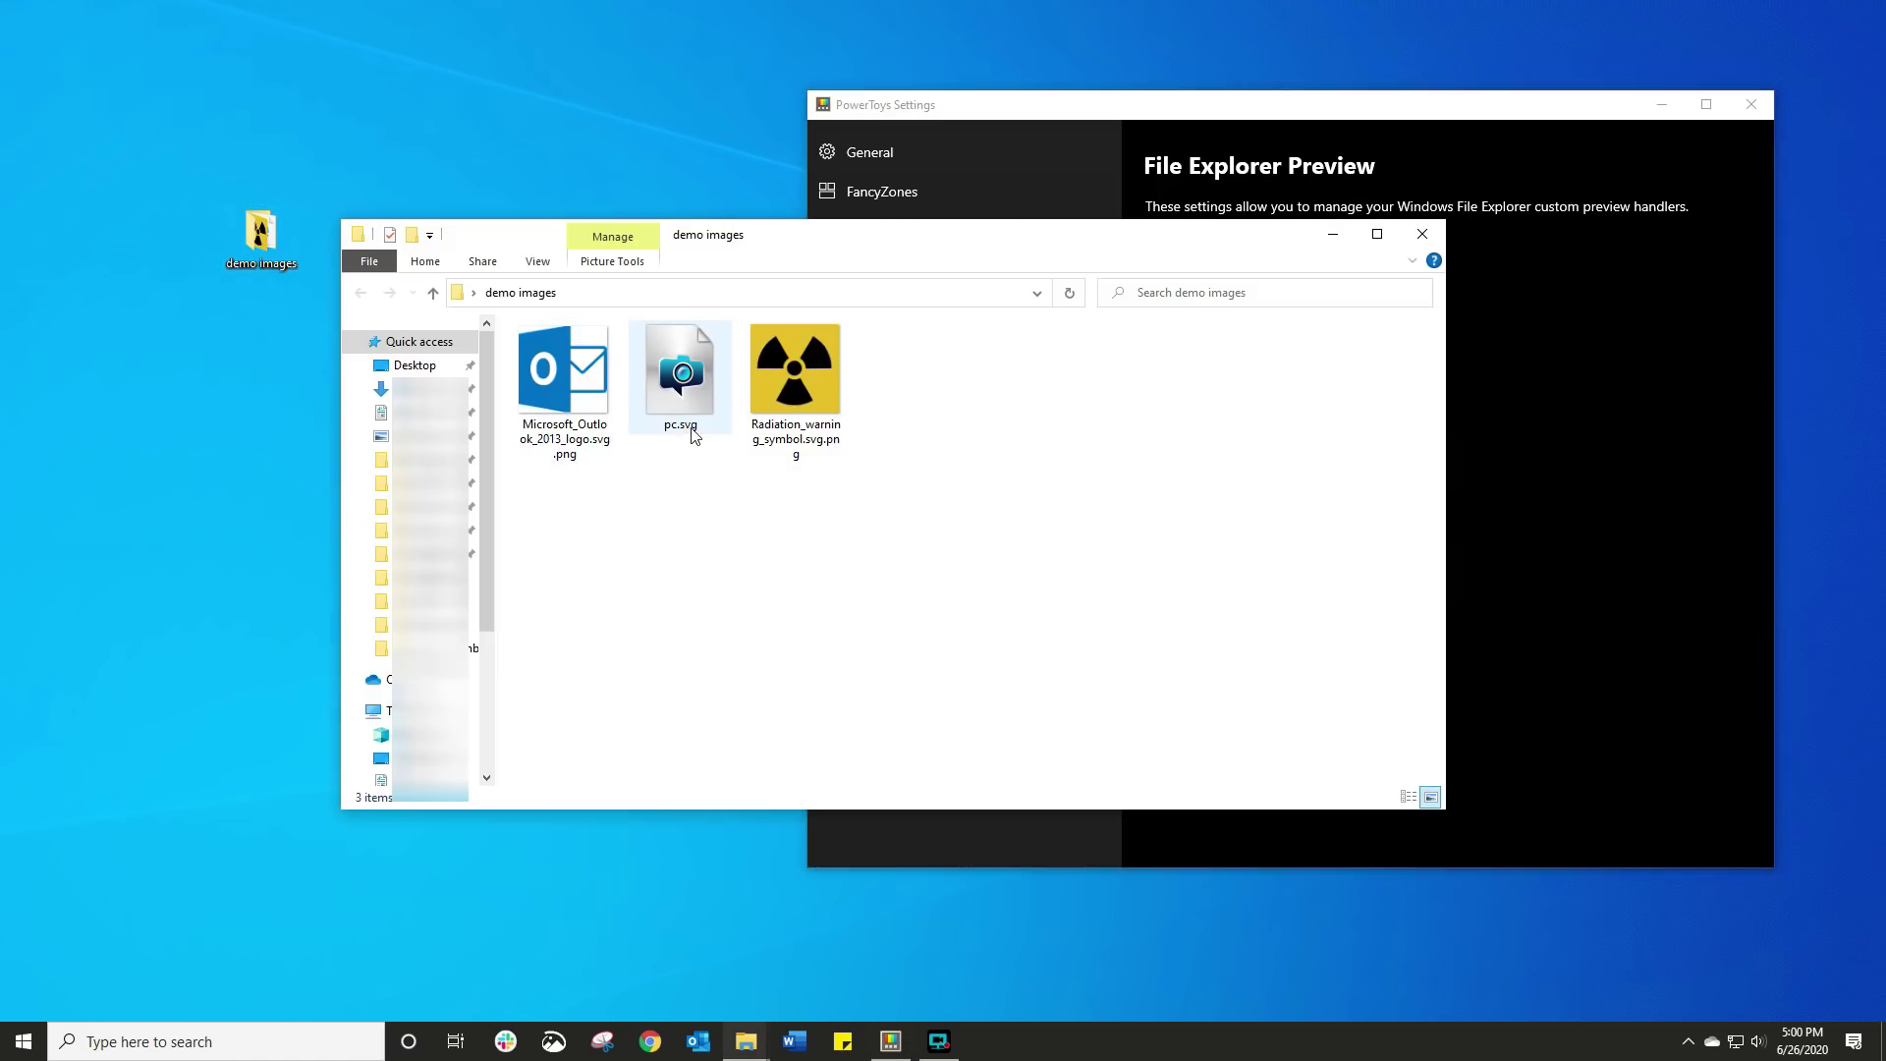
pyautogui.click(537, 261)
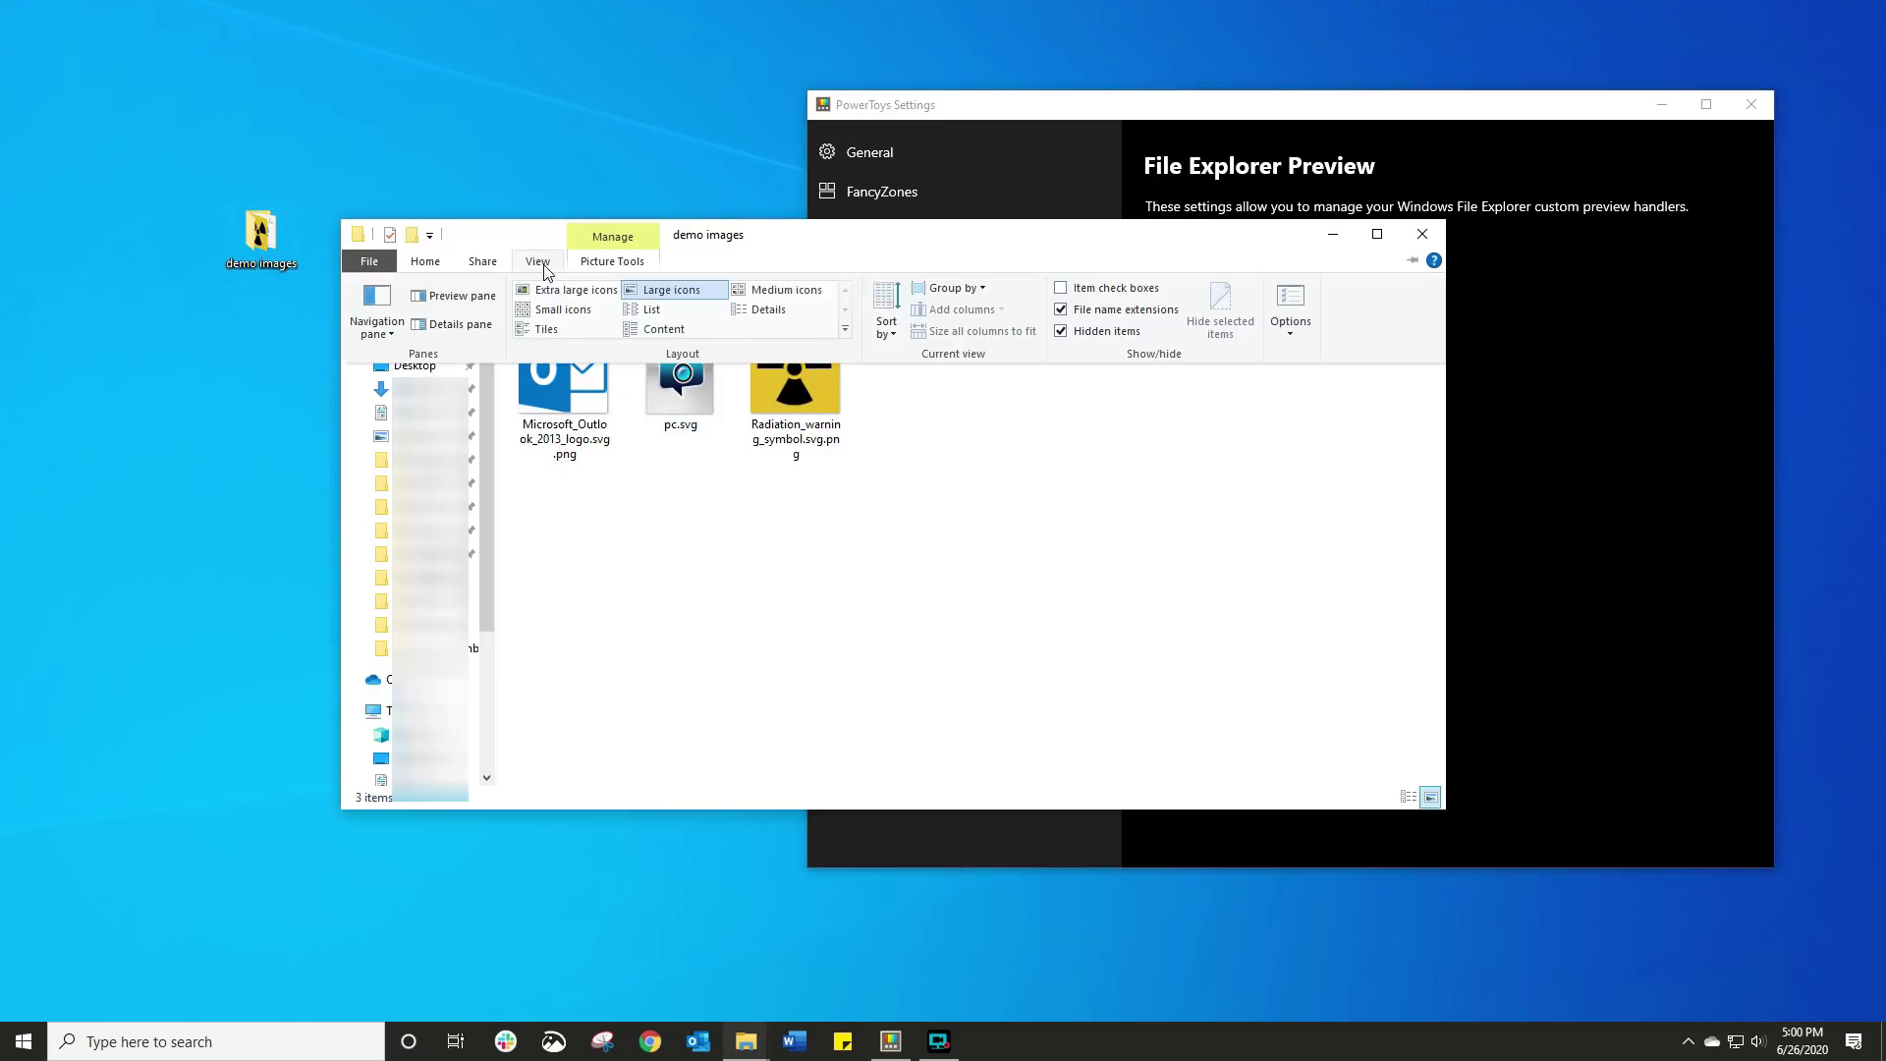
pyautogui.click(462, 298)
# Preview the Outlook logo, radiation symbol and pc.svg, then close the folder window.
pyautogui.click(581, 435)
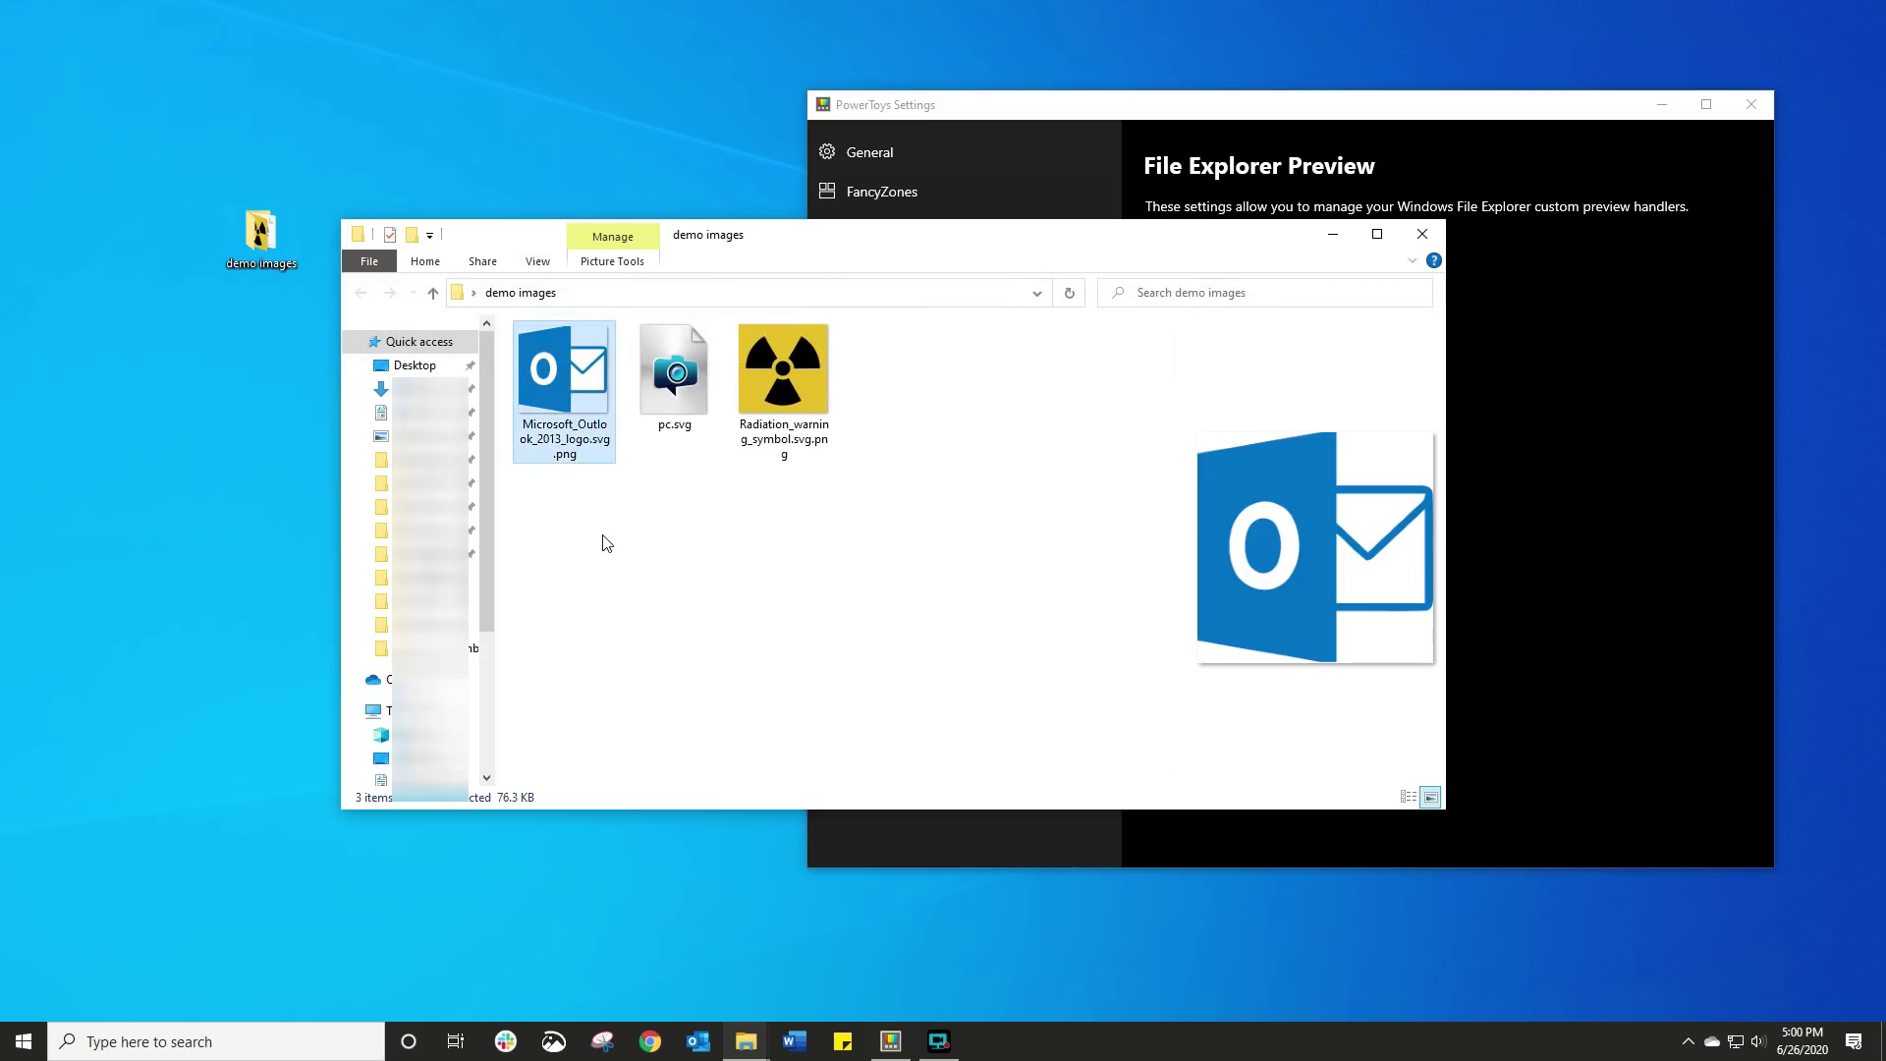
pyautogui.click(772, 407)
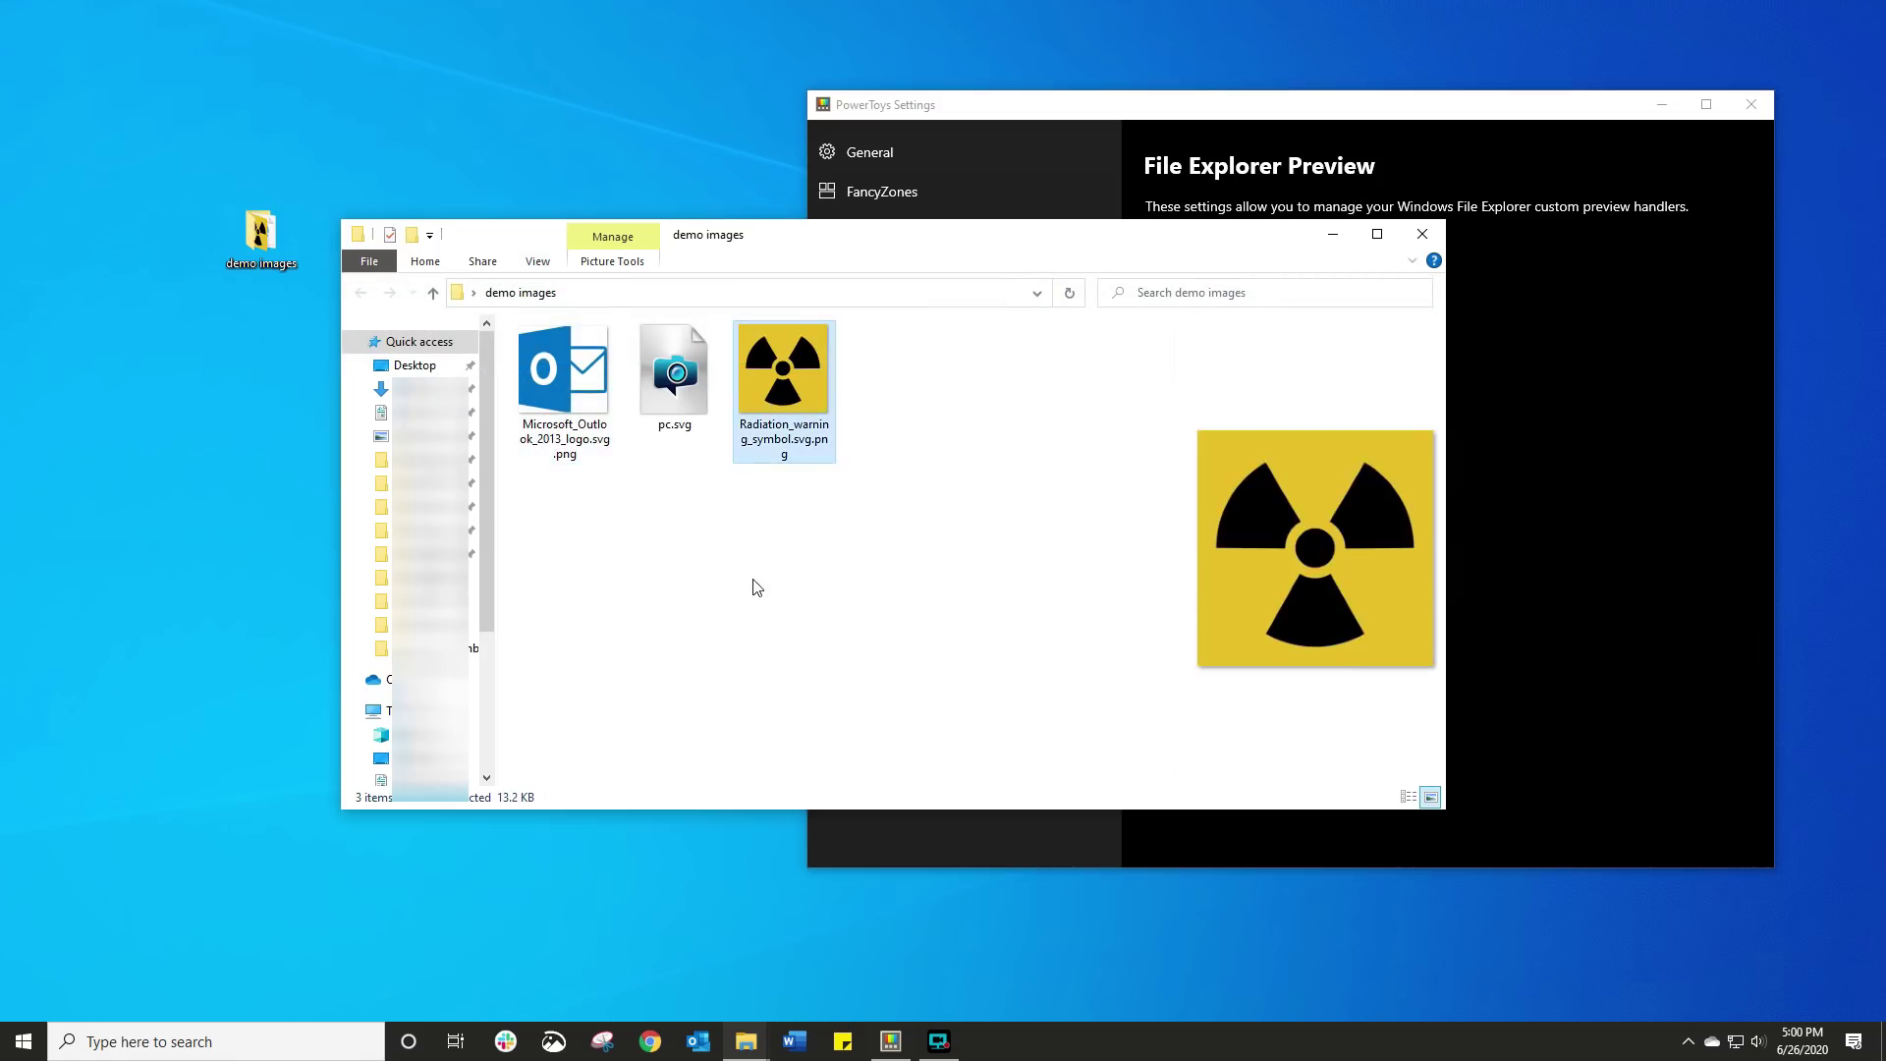
pyautogui.click(701, 391)
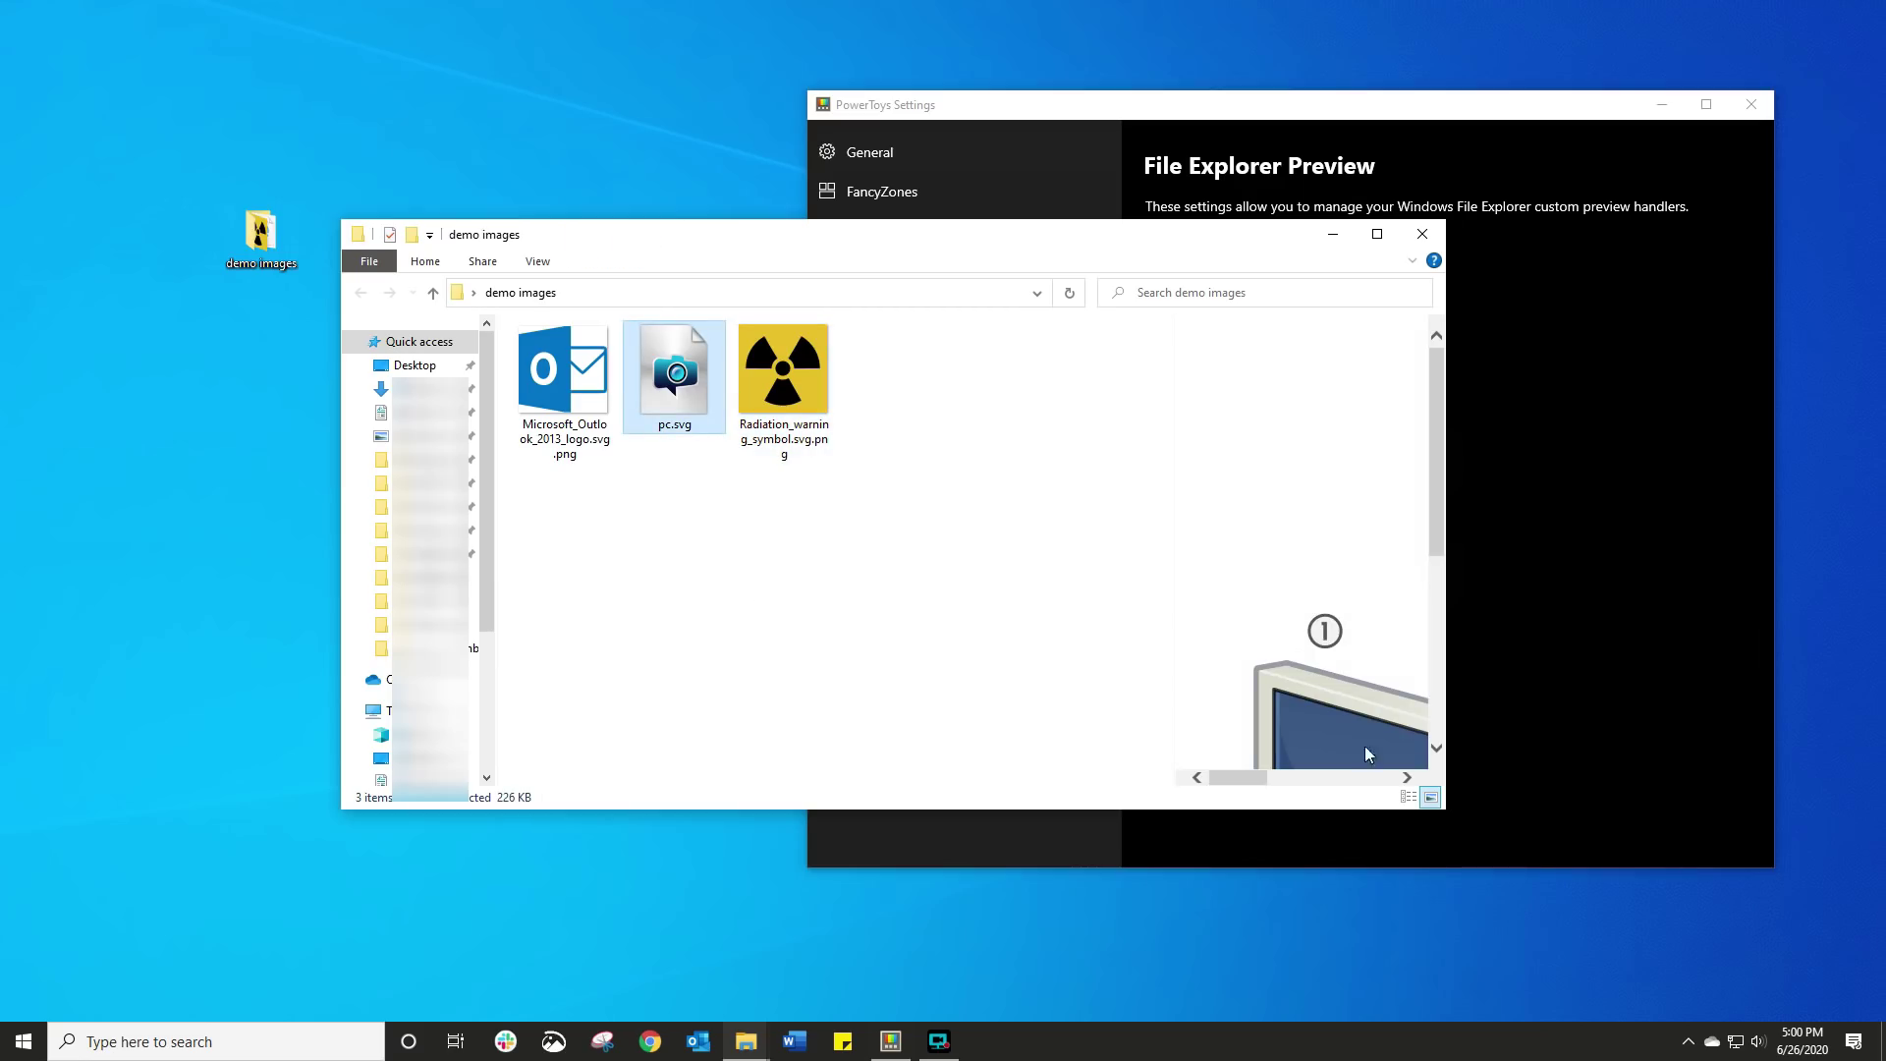
pyautogui.moveTo(1445, 811); pyautogui.dragTo(1700, 868)
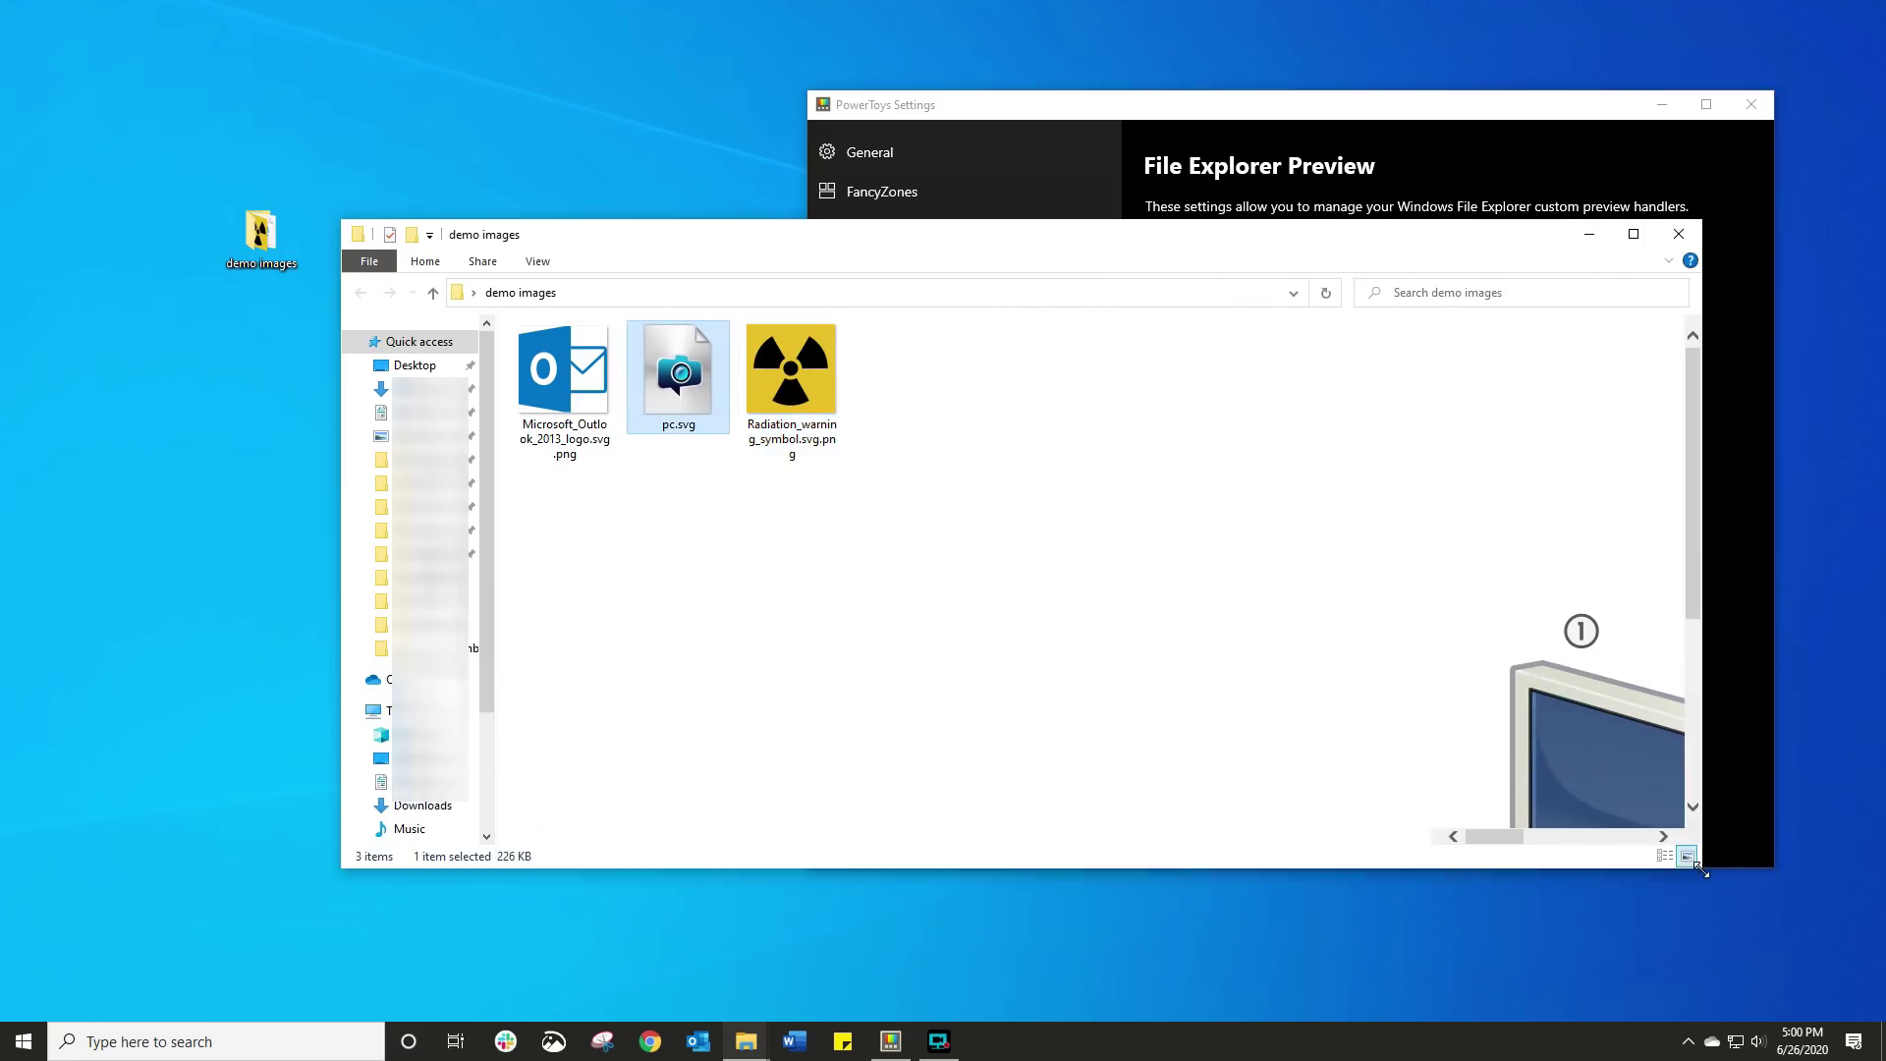
pyautogui.moveTo(1484, 837)
pyautogui.mouseDown()
pyautogui.moveTo(1584, 837)
pyautogui.moveTo(1492, 836)
pyautogui.mouseUp()
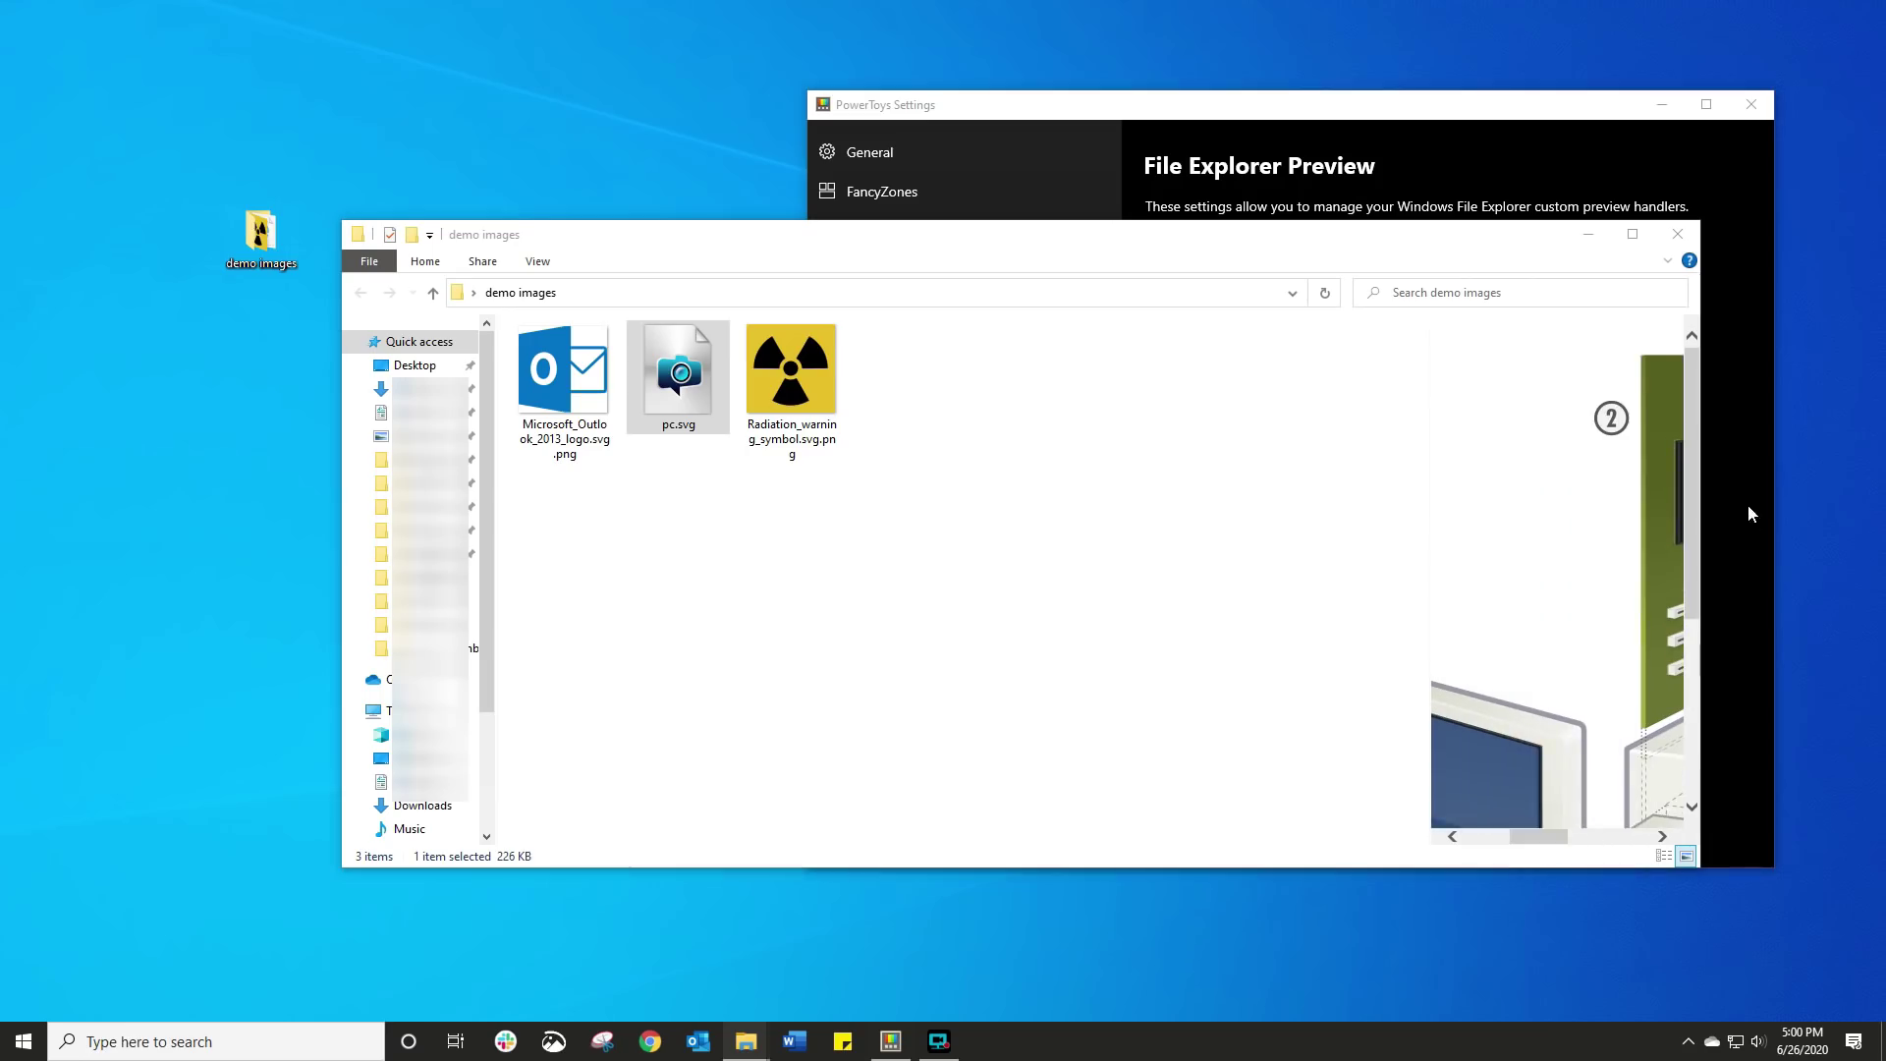
pyautogui.click(1187, 239)
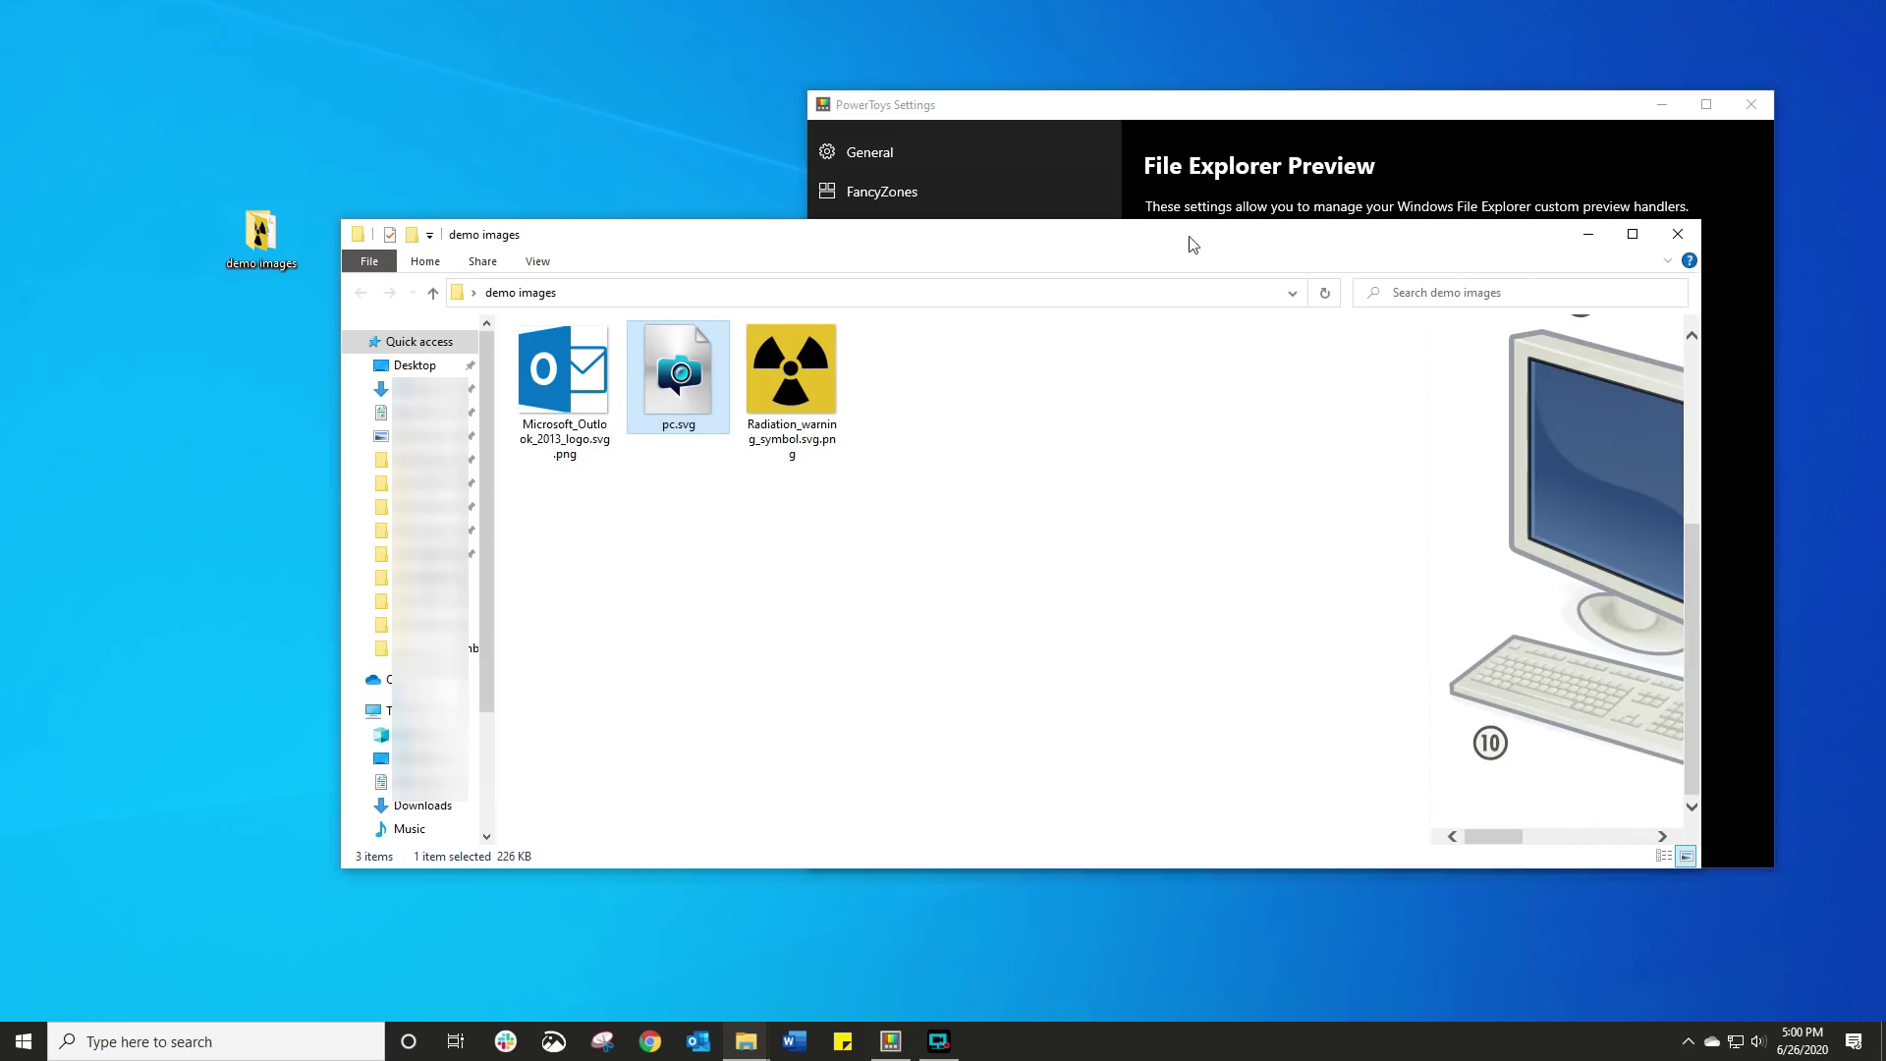
pyautogui.click(1680, 235)
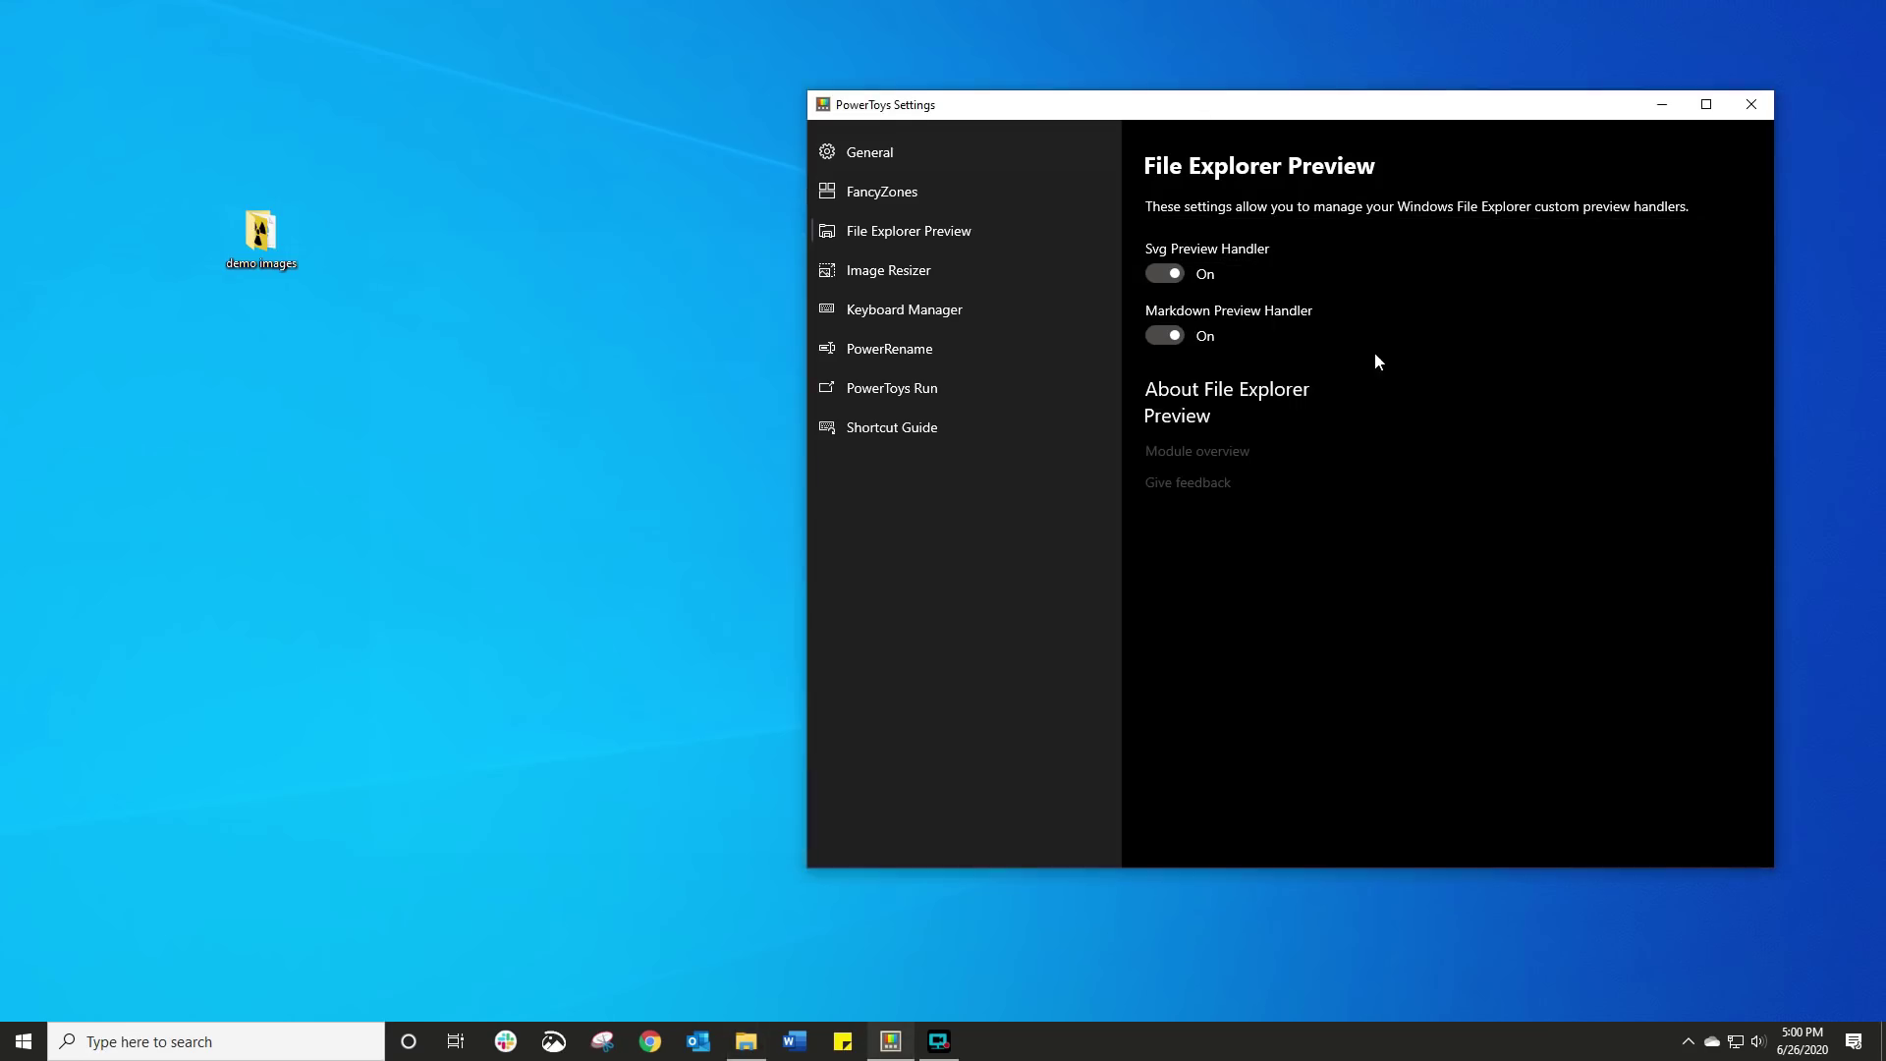
# Switch off the SVG preview handler and go to the Image Resizer settings page.
pyautogui.click(1169, 275)
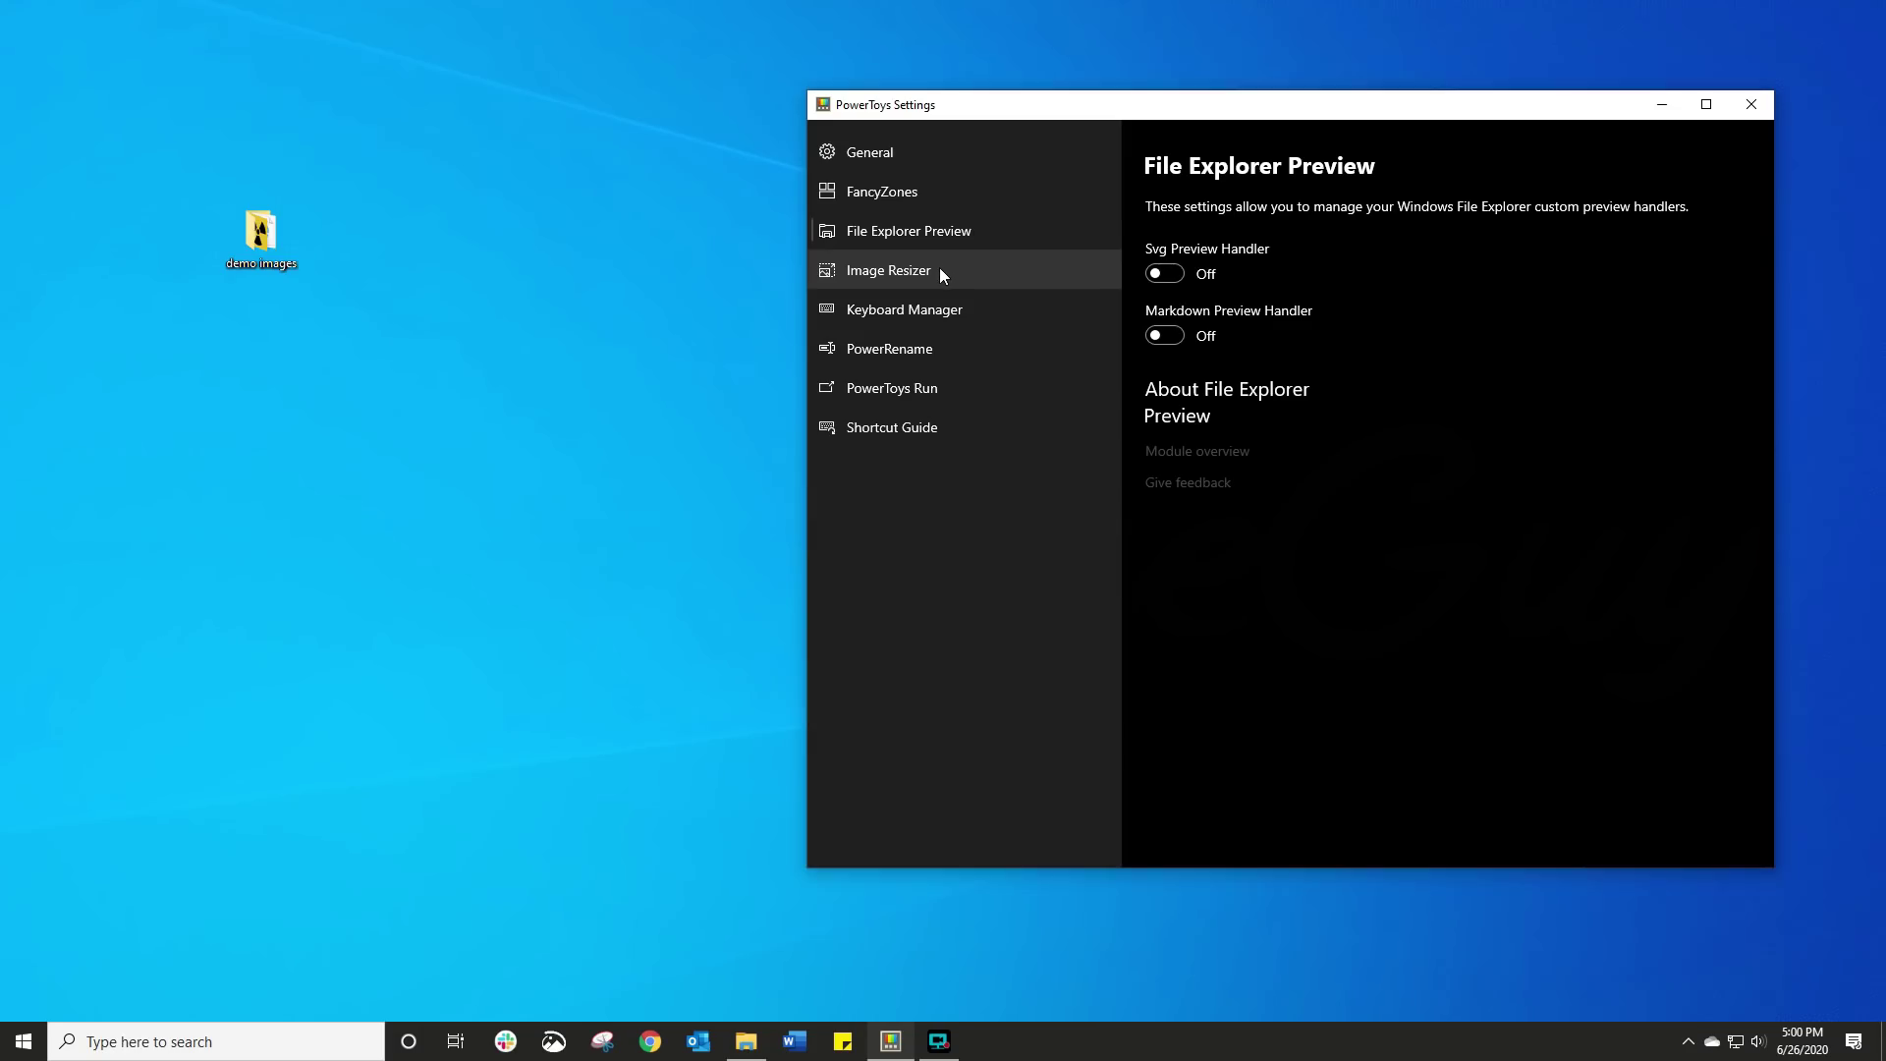
pyautogui.click(940, 270)
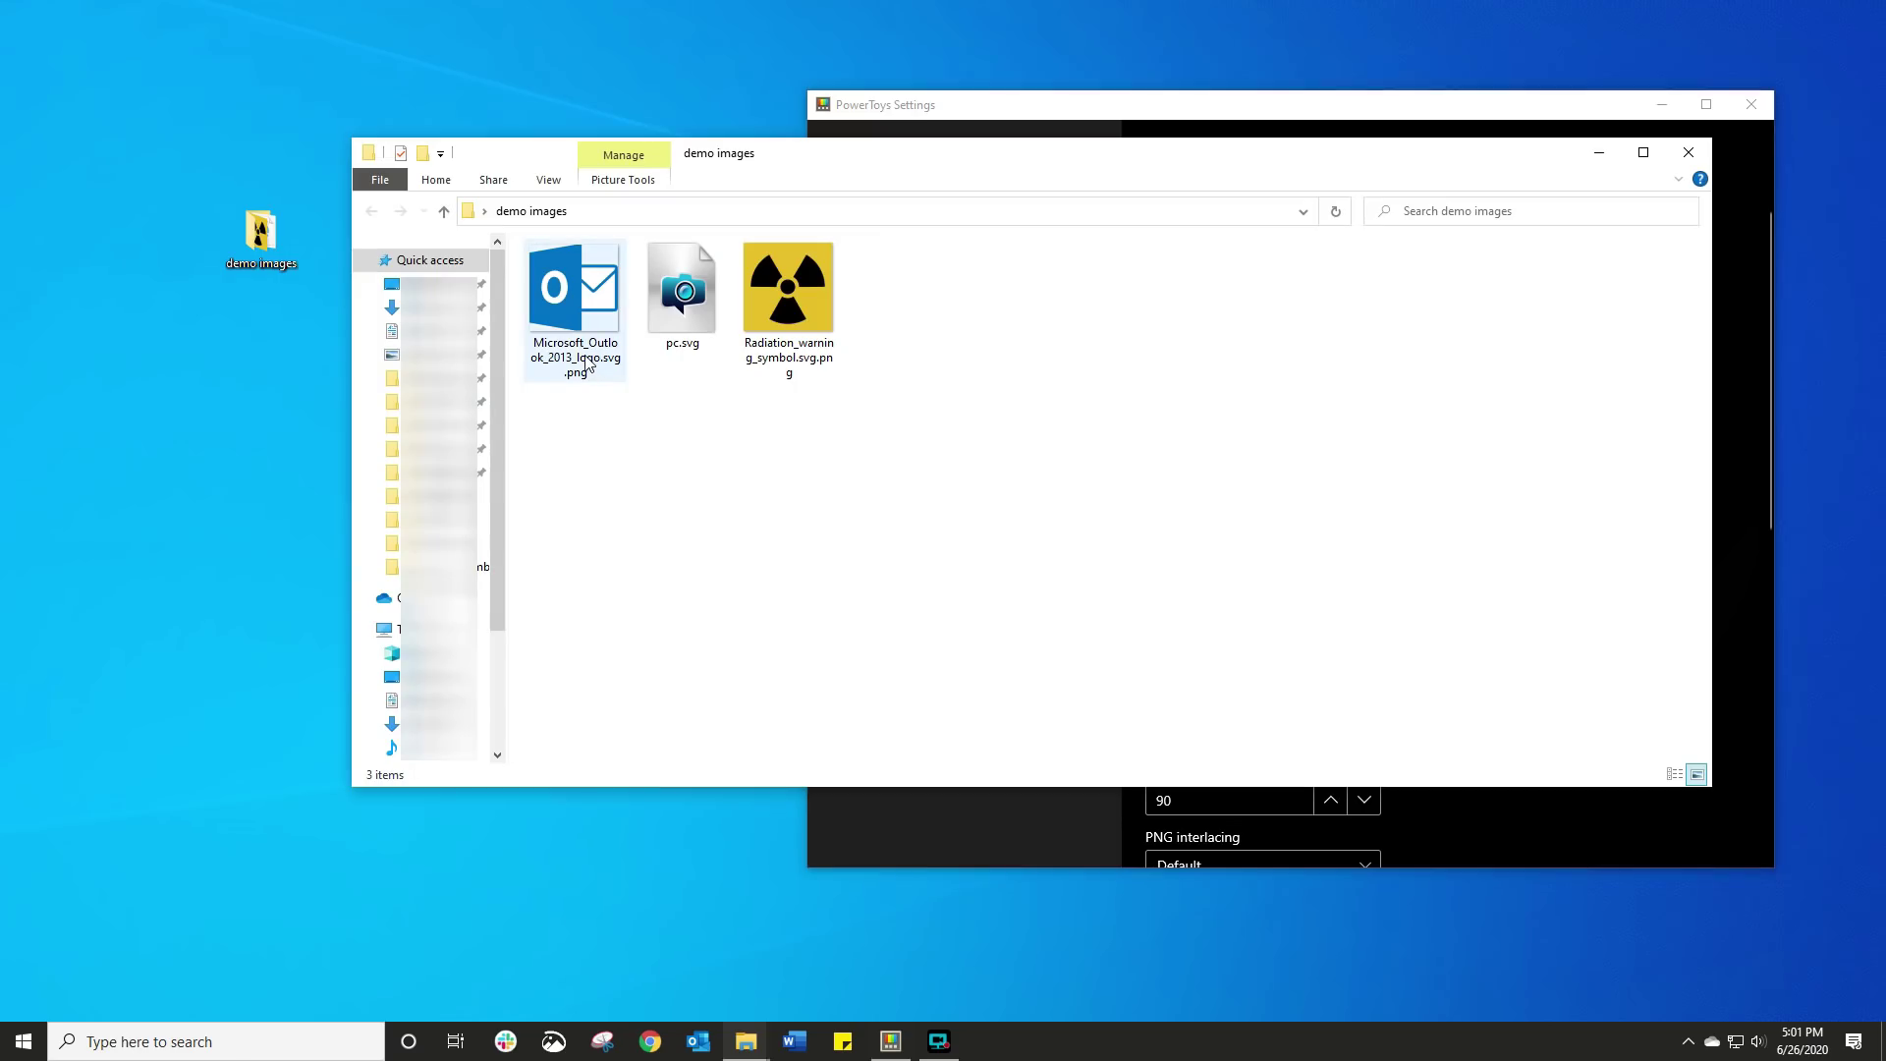
# Resize the Outlook logo image to the Large 1920 × 1080 preset with Resize pictures.
pyautogui.click(587, 365)
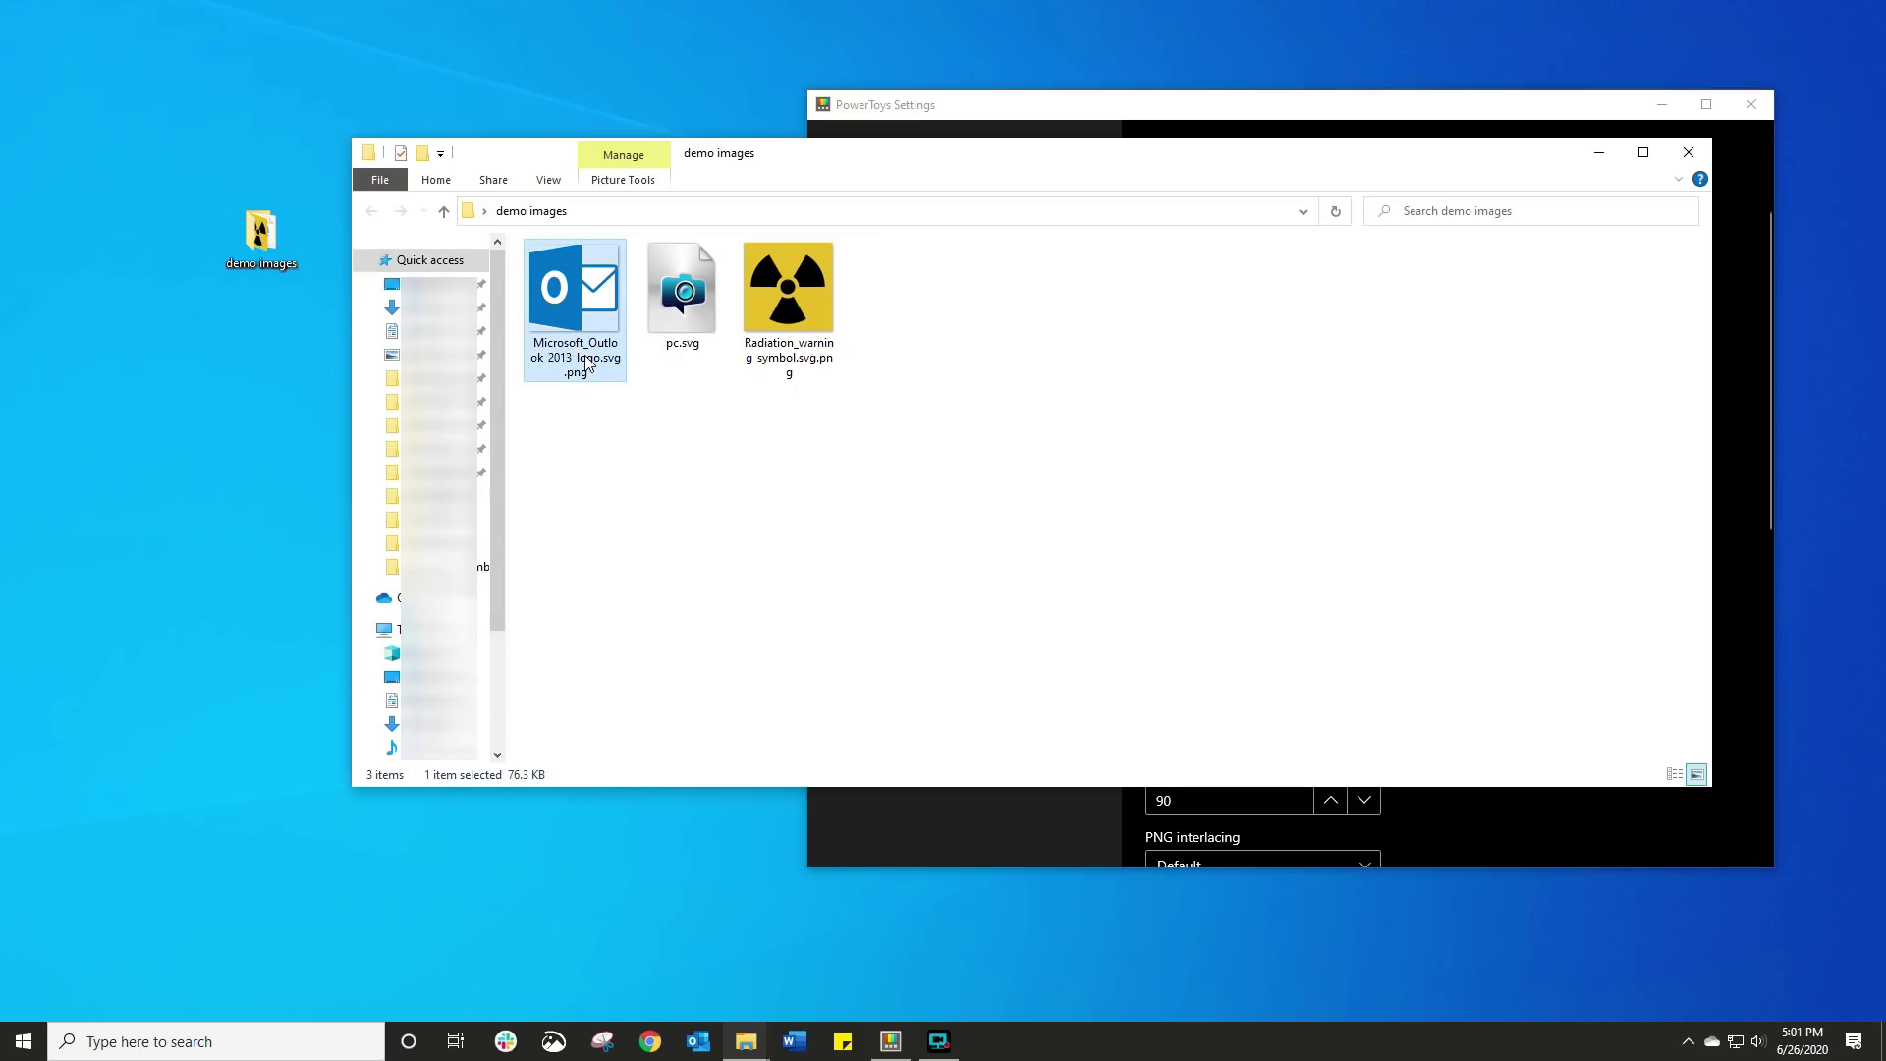
pyautogui.rightClick(587, 364)
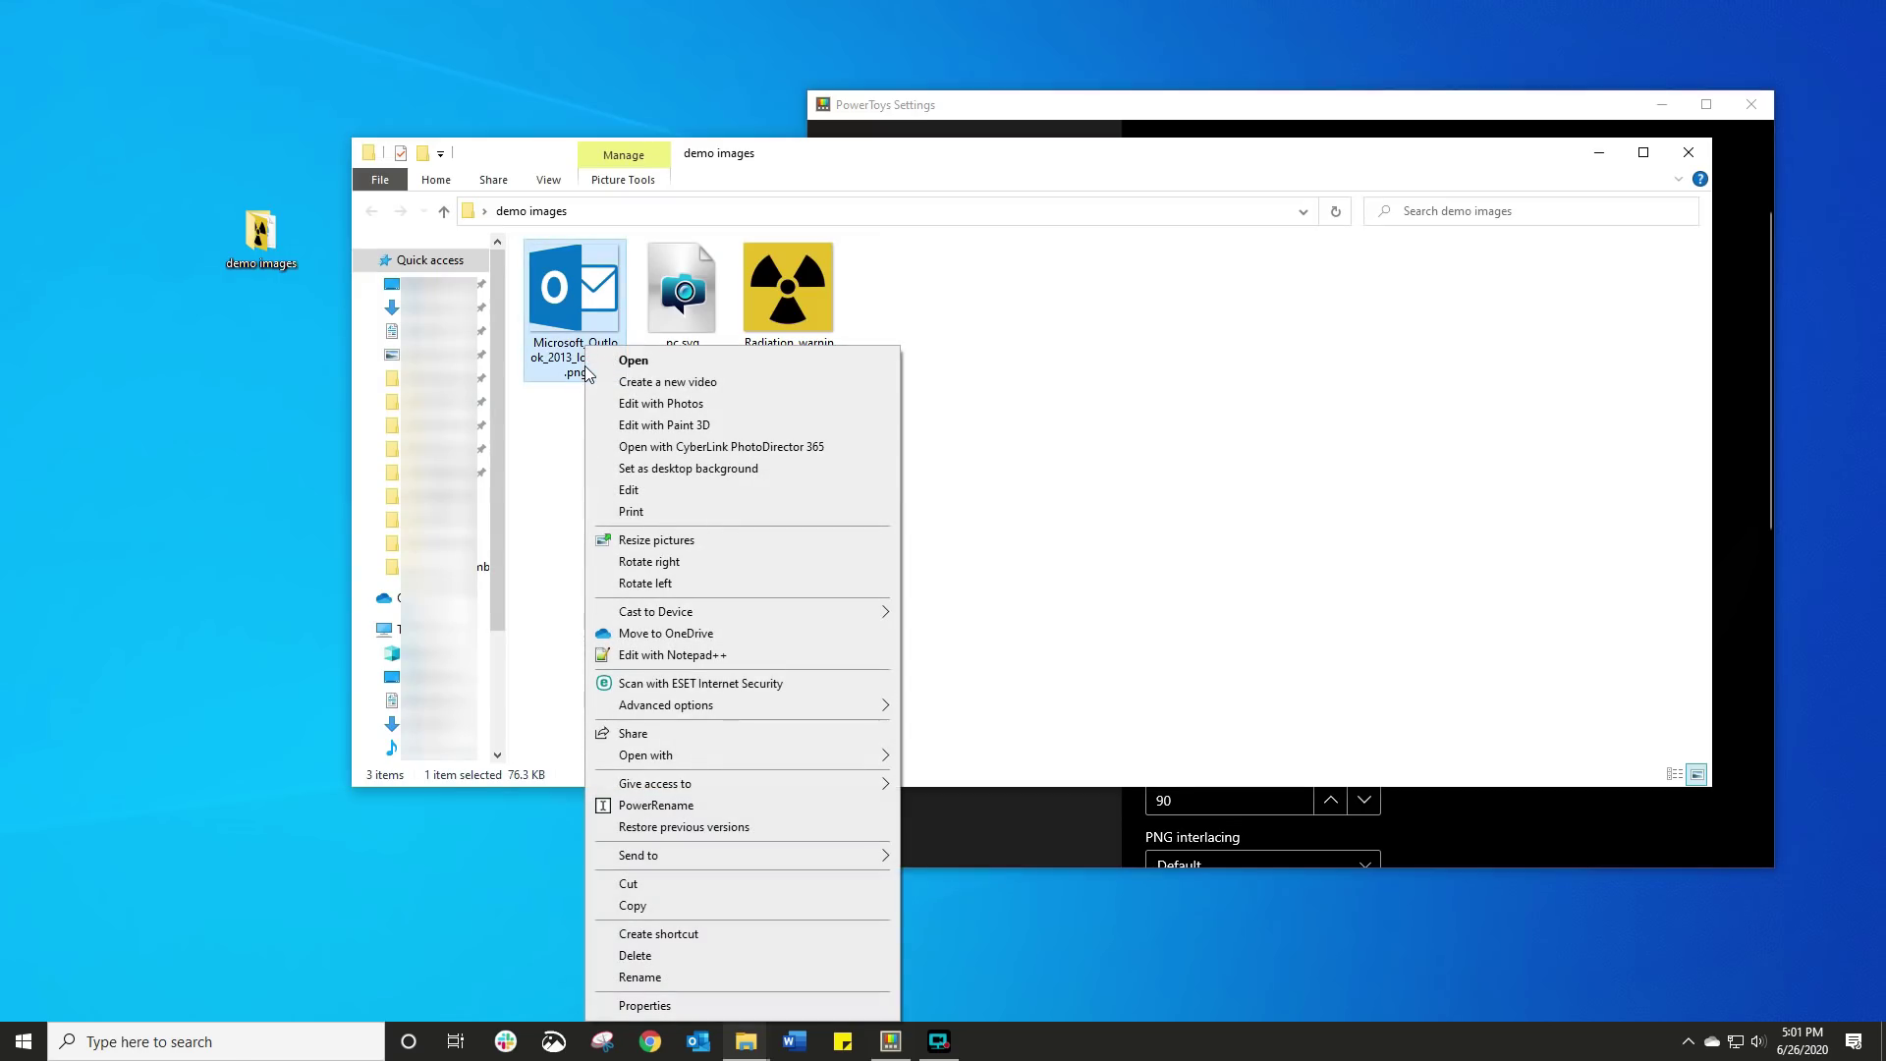
pyautogui.click(809, 550)
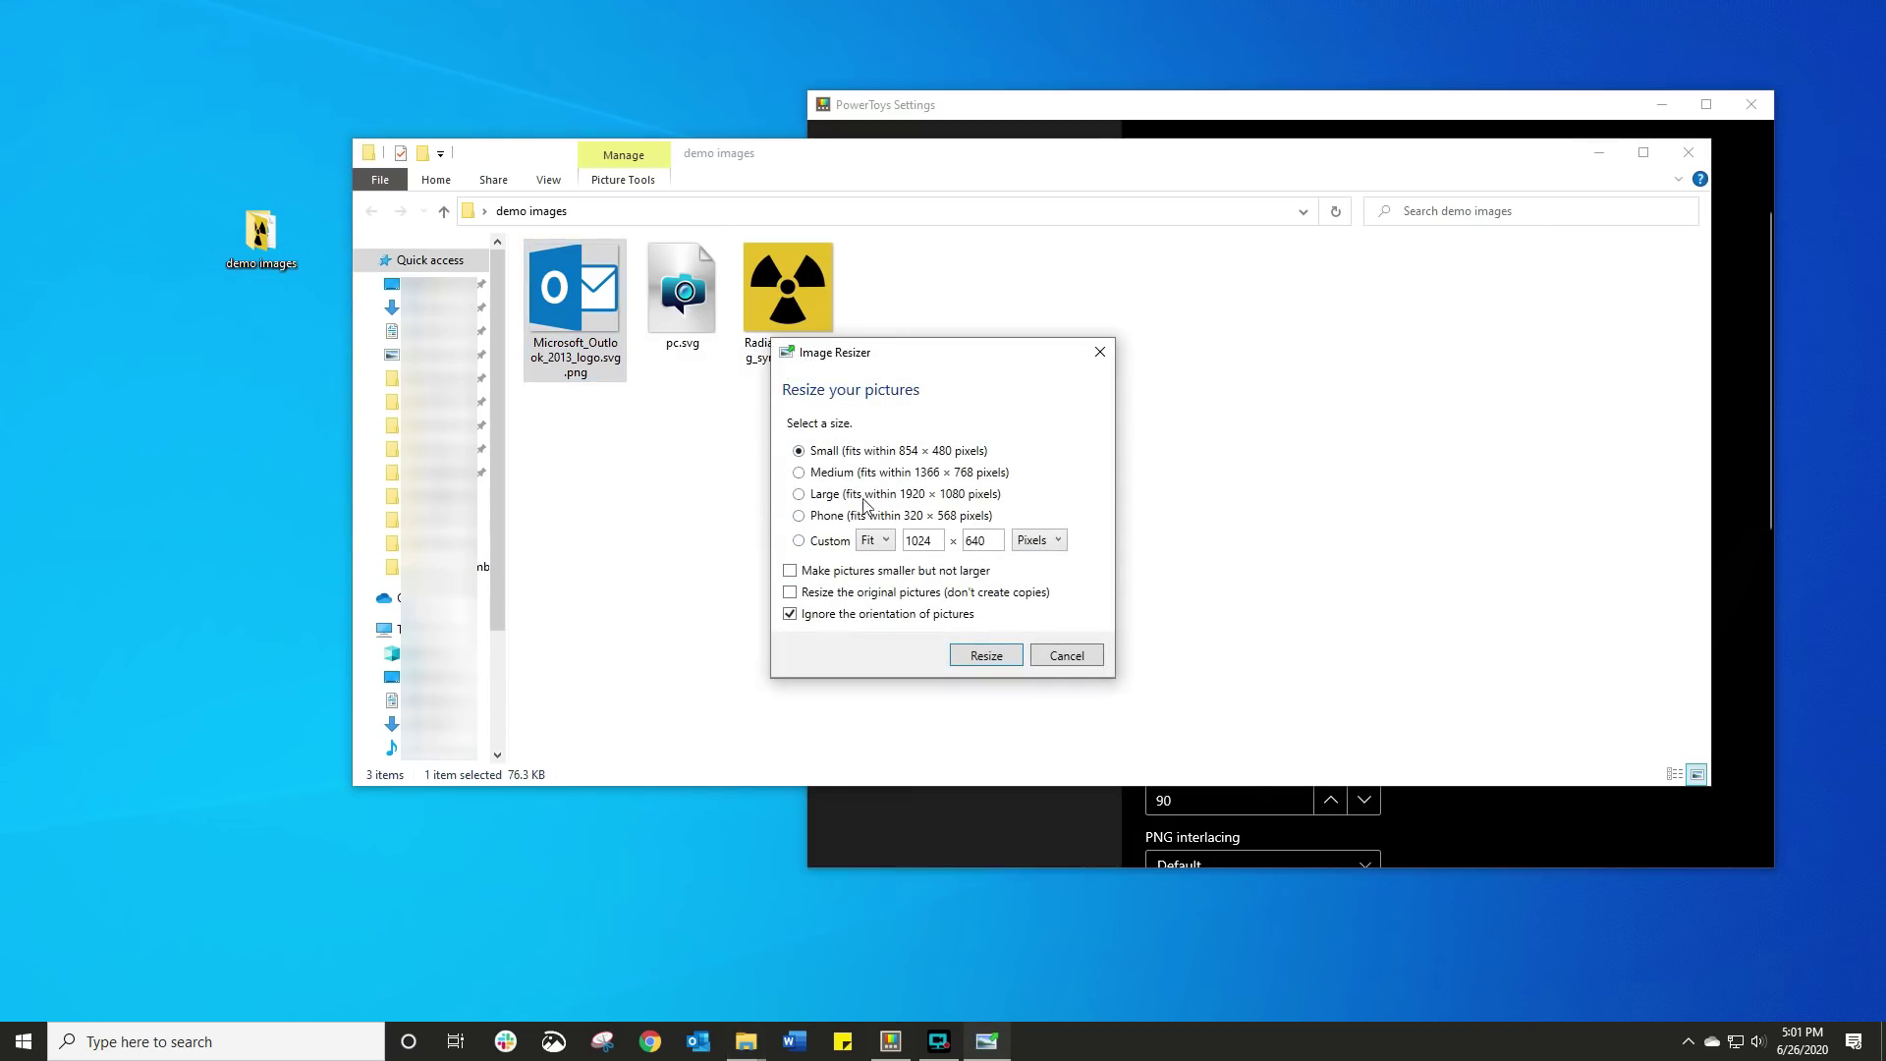
pyautogui.click(799, 515)
pyautogui.click(984, 656)
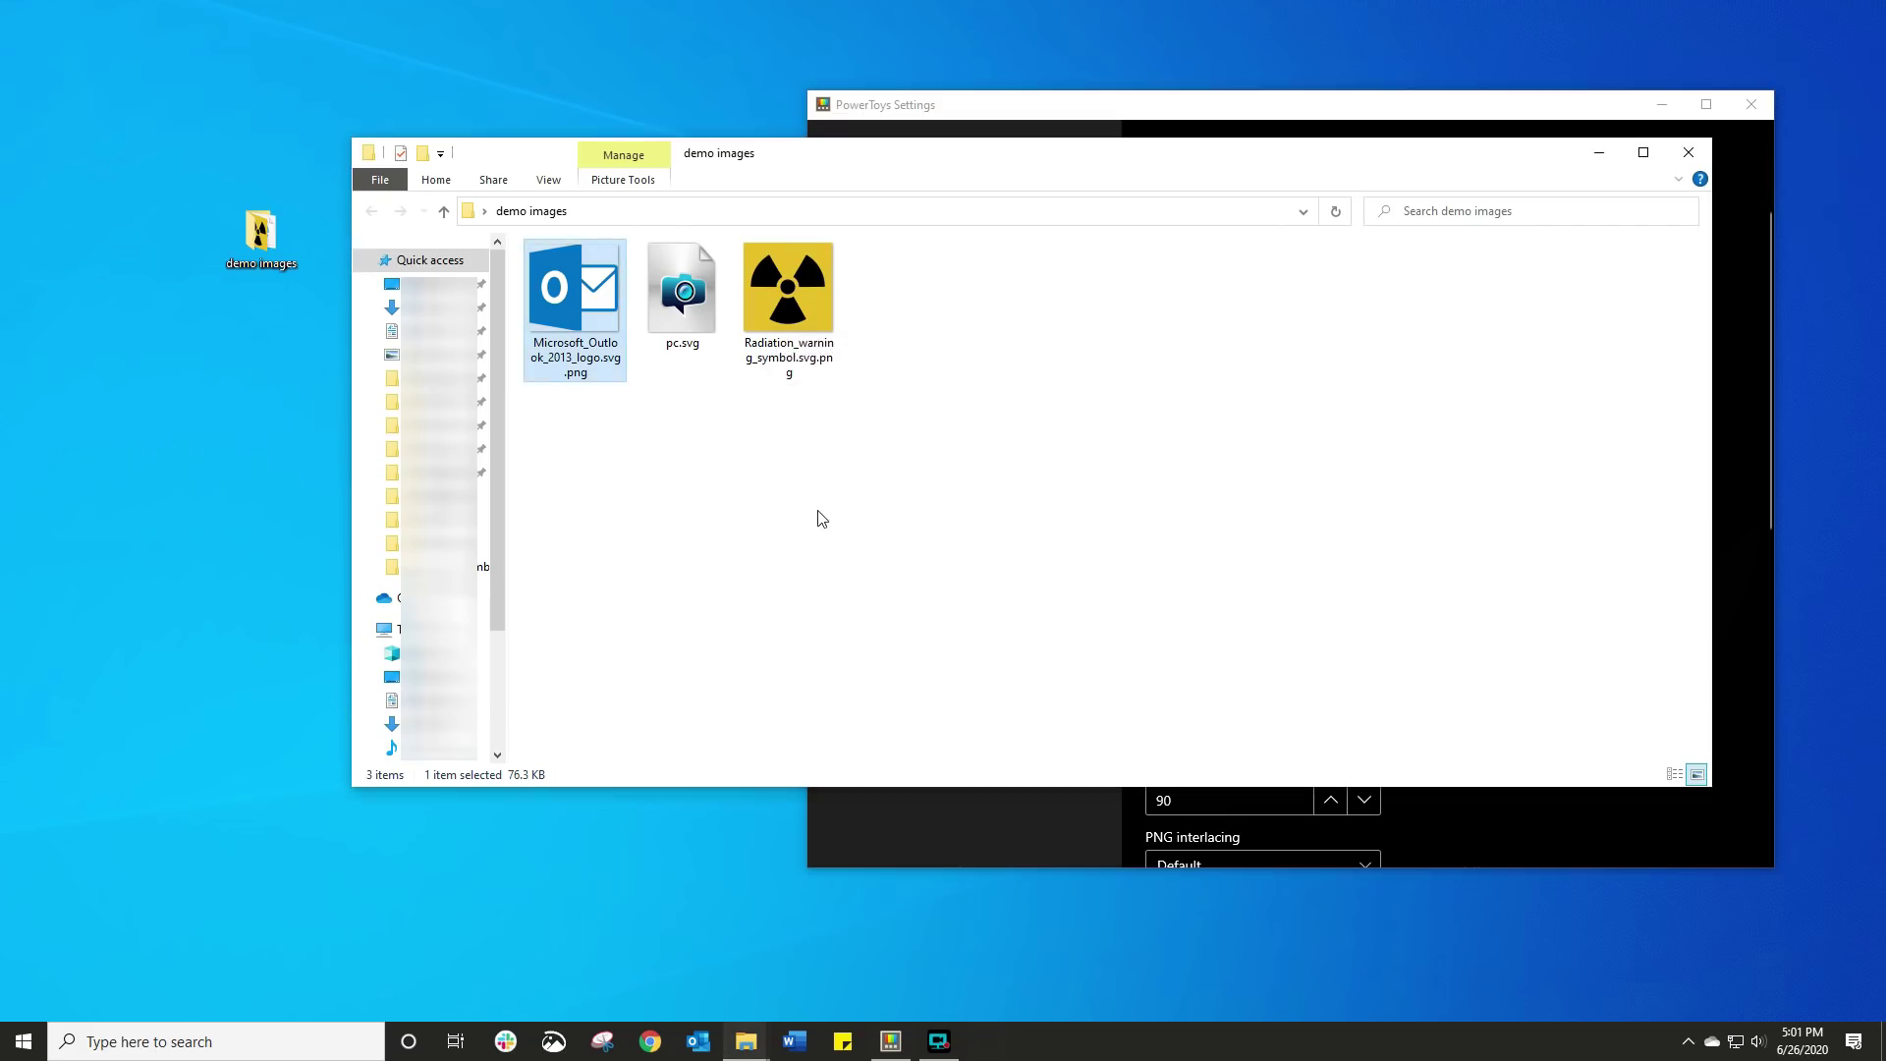
pyautogui.click(621, 433)
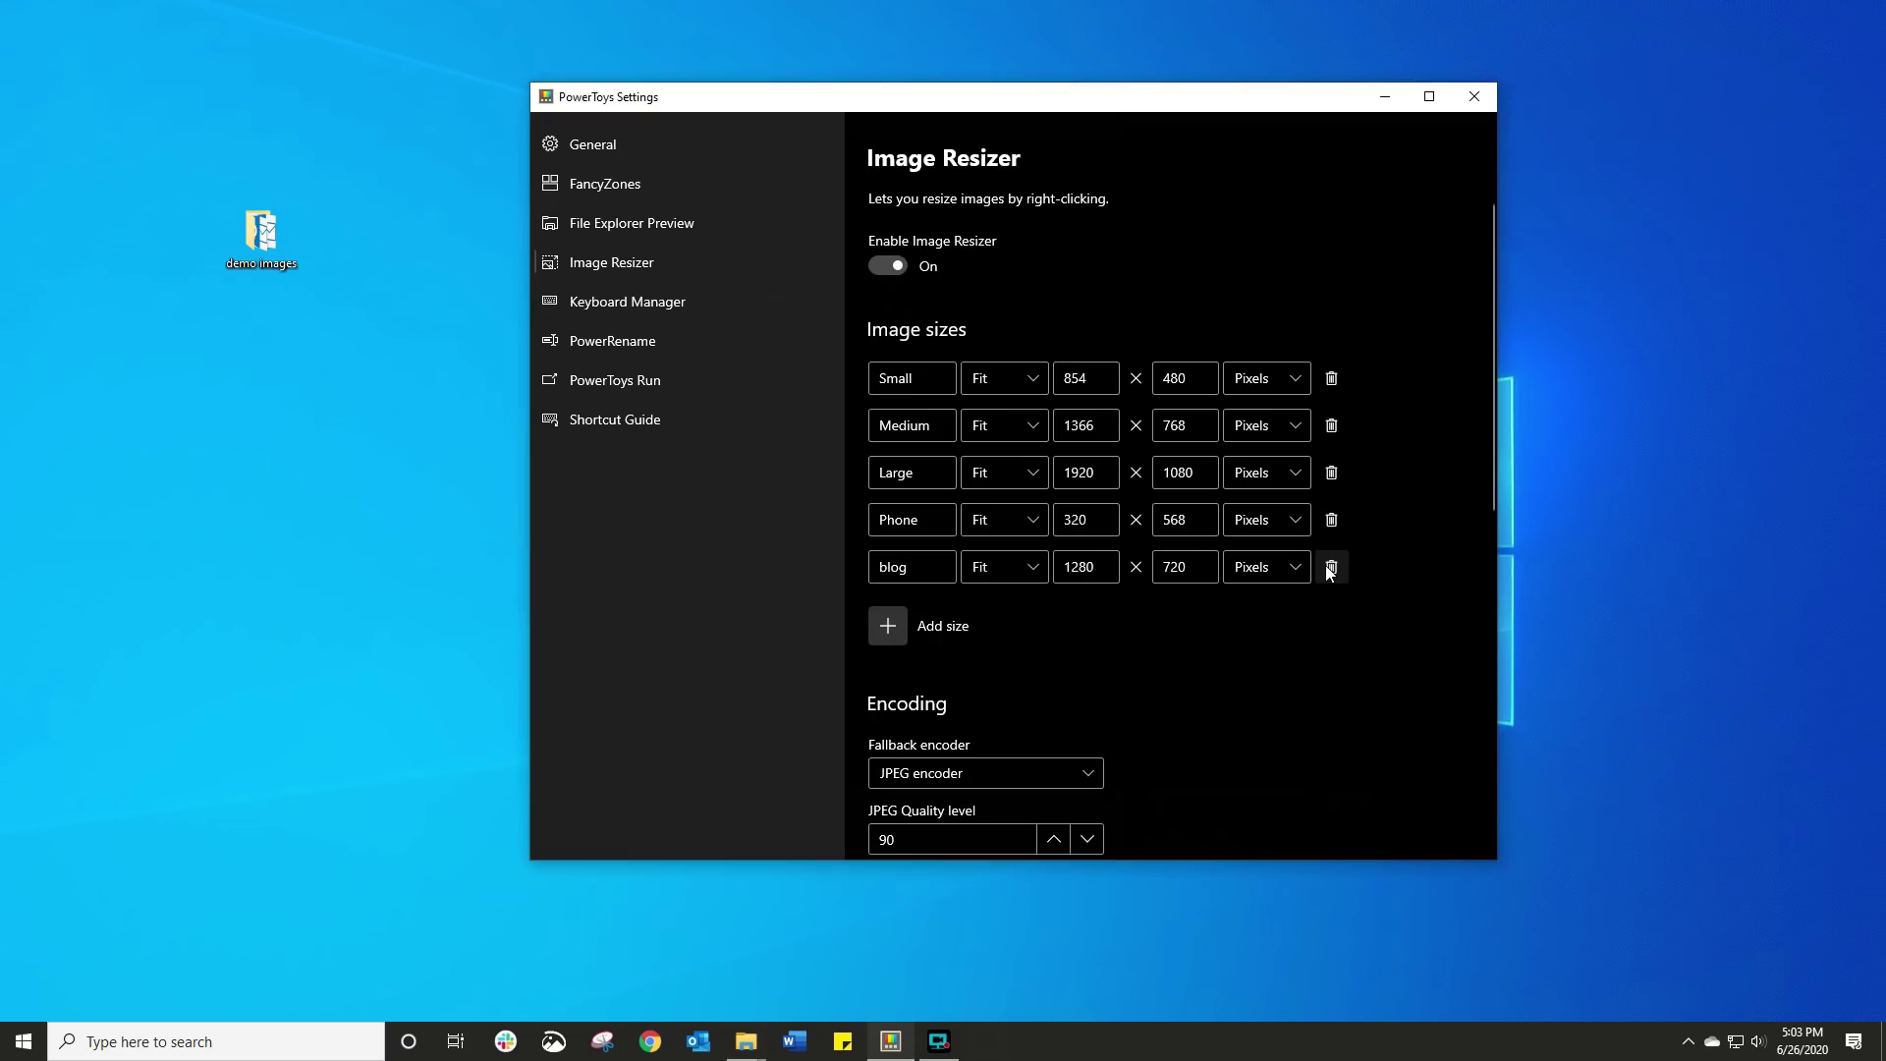
# Set the Image Resizer fallback encoder to PNG encoder.
pyautogui.scroll(-5, 1149, 643)
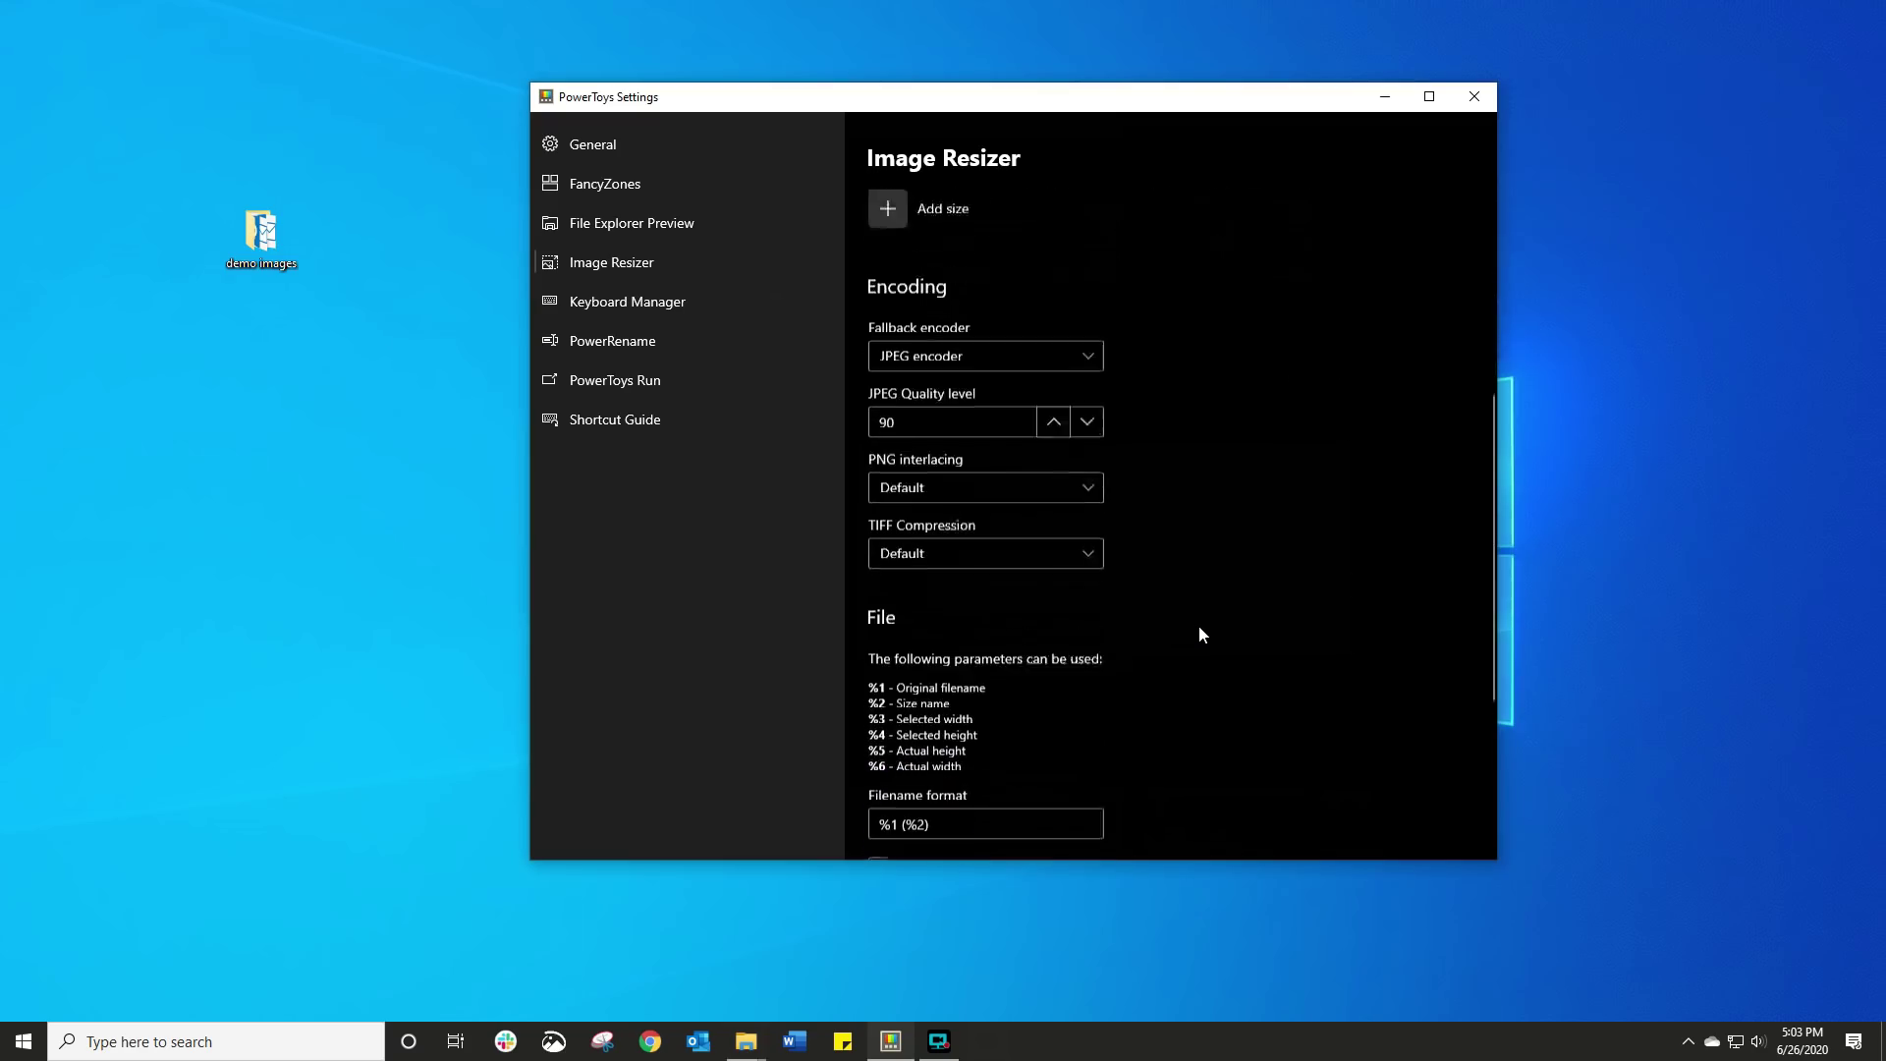
pyautogui.scroll(-2, 1199, 626)
pyautogui.click(1035, 270)
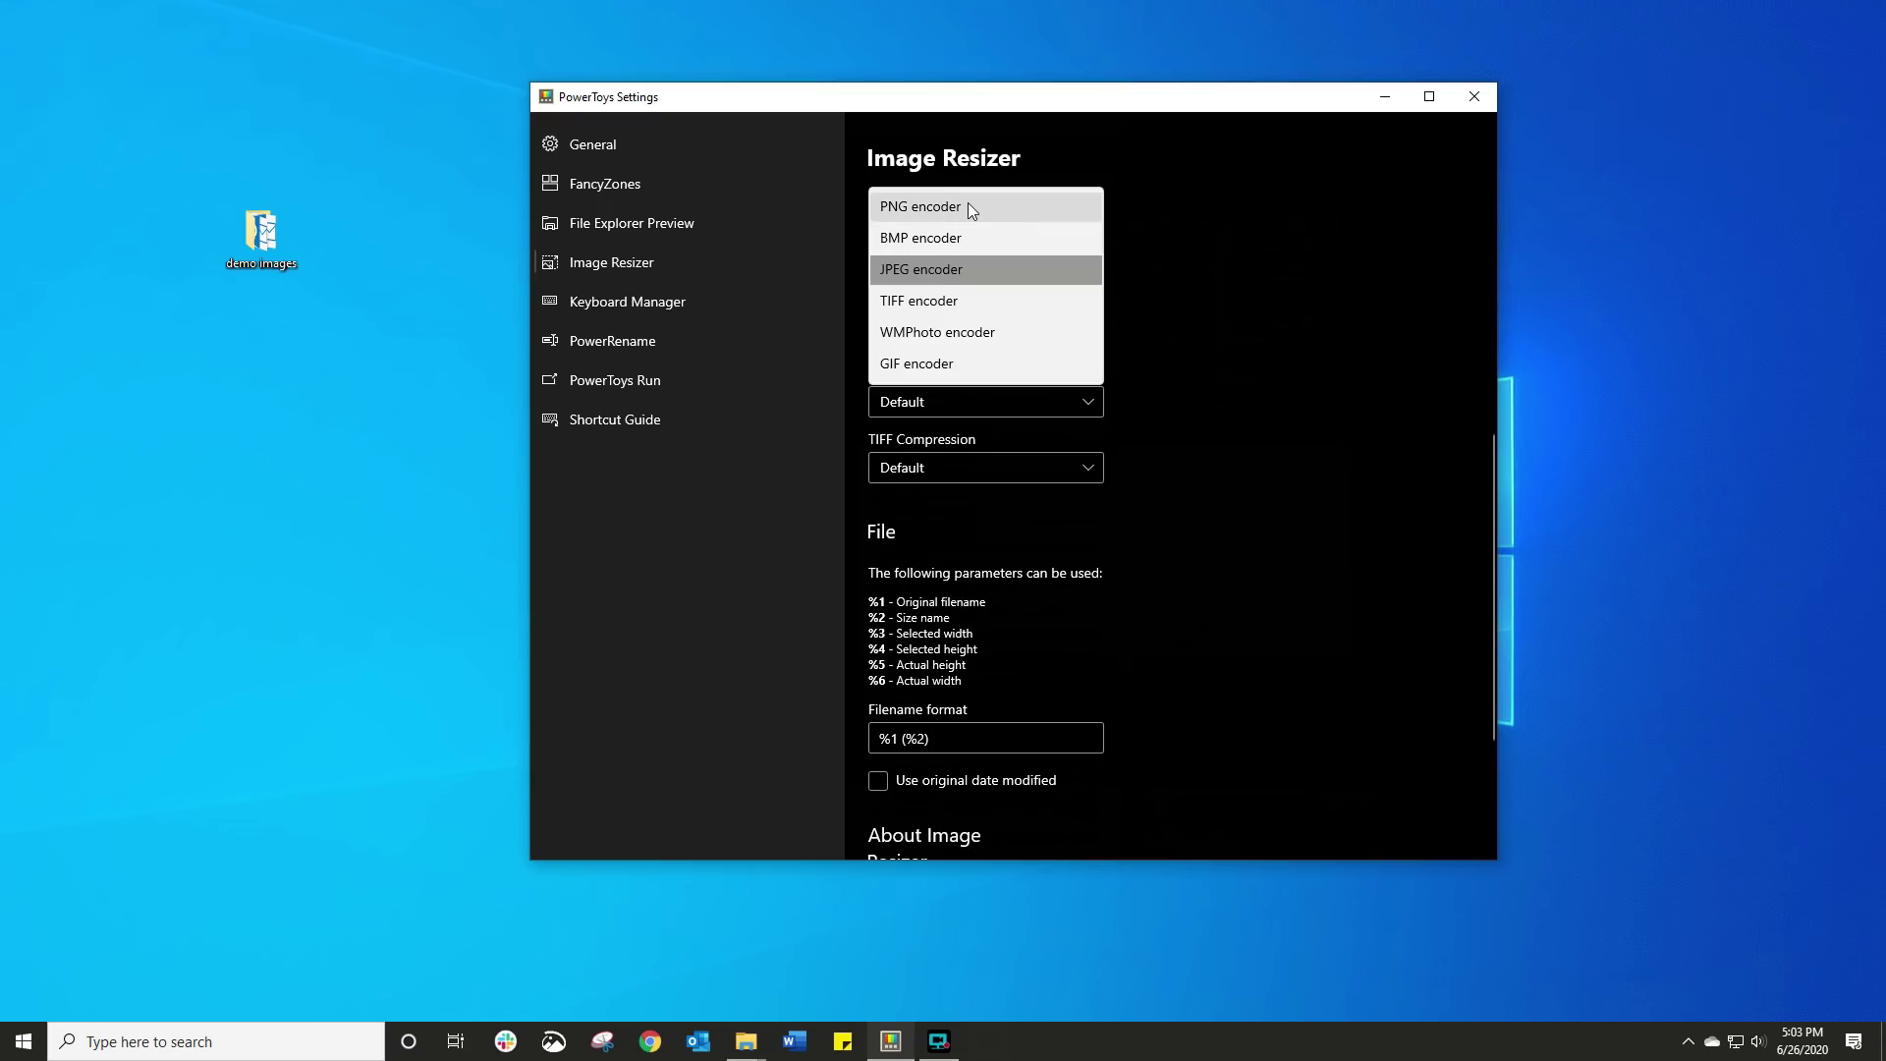
pyautogui.click(907, 208)
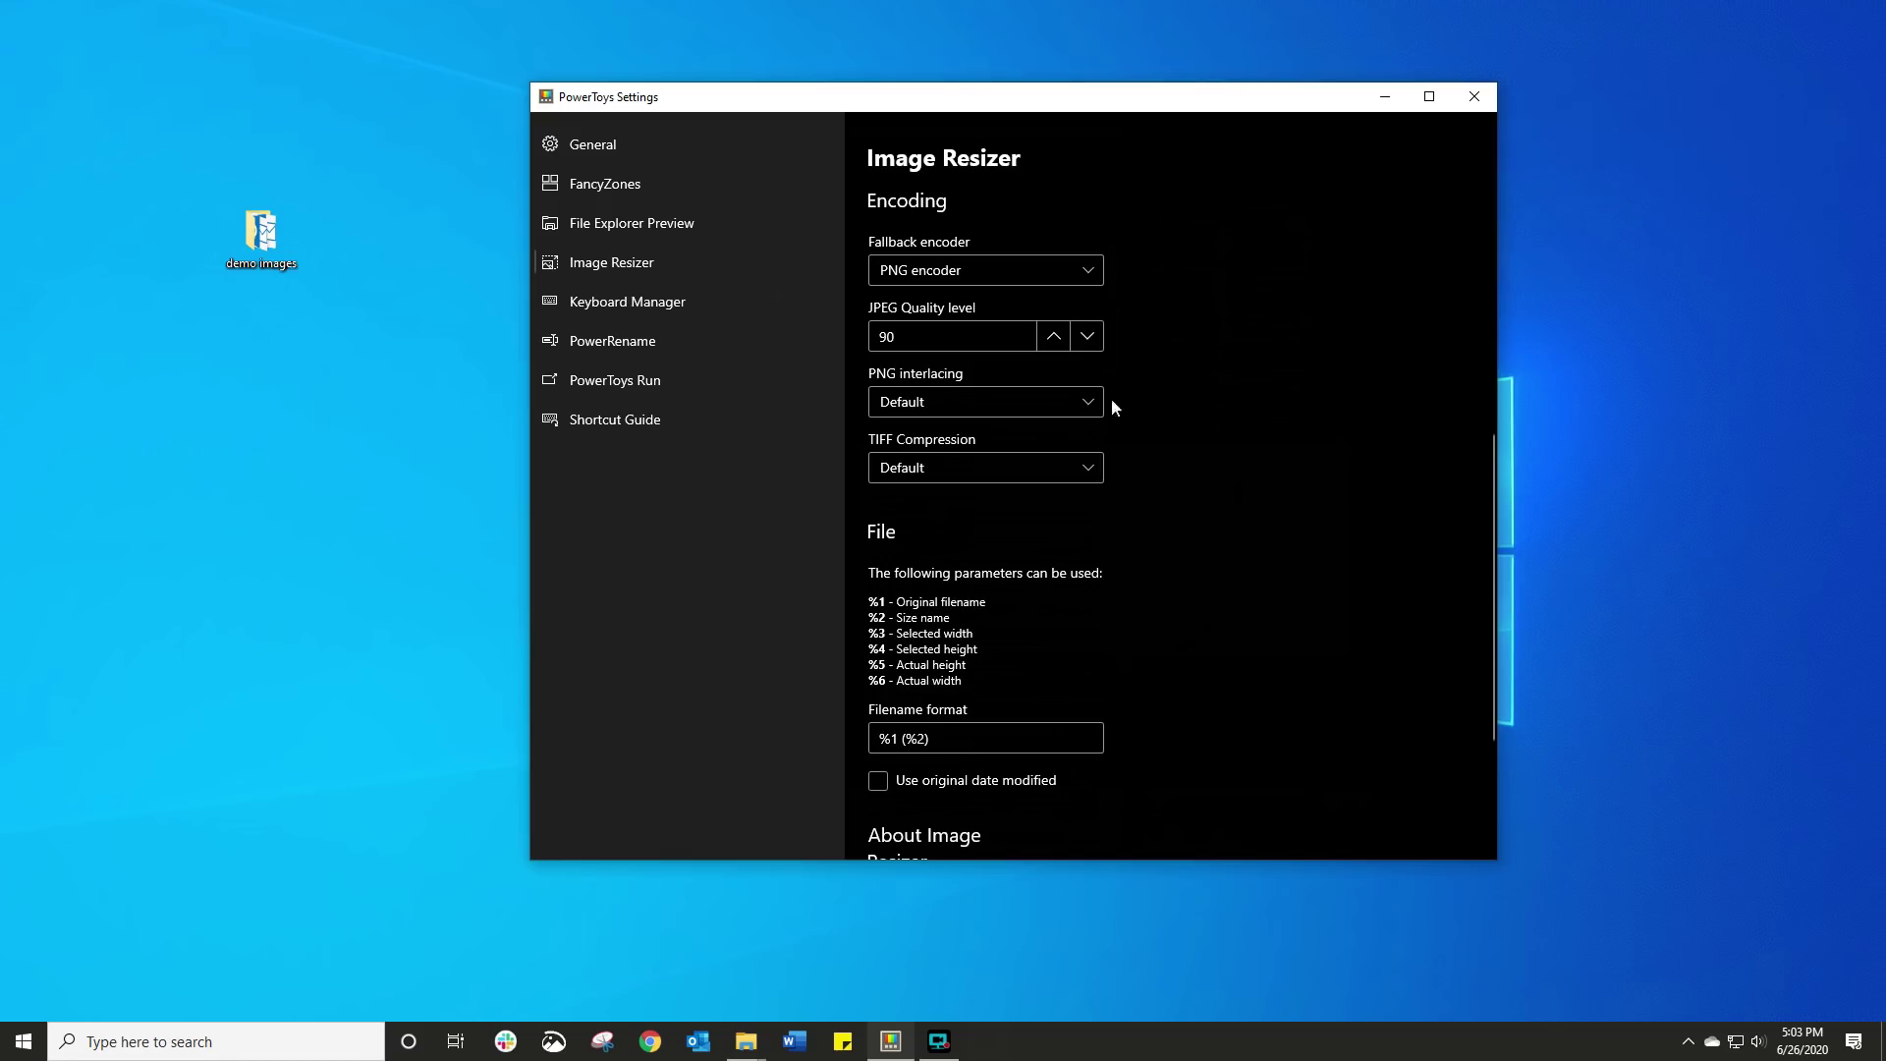
# Leave PNG interlacing and TIFF compression at Default.
pyautogui.click(948, 344)
pyautogui.click(999, 398)
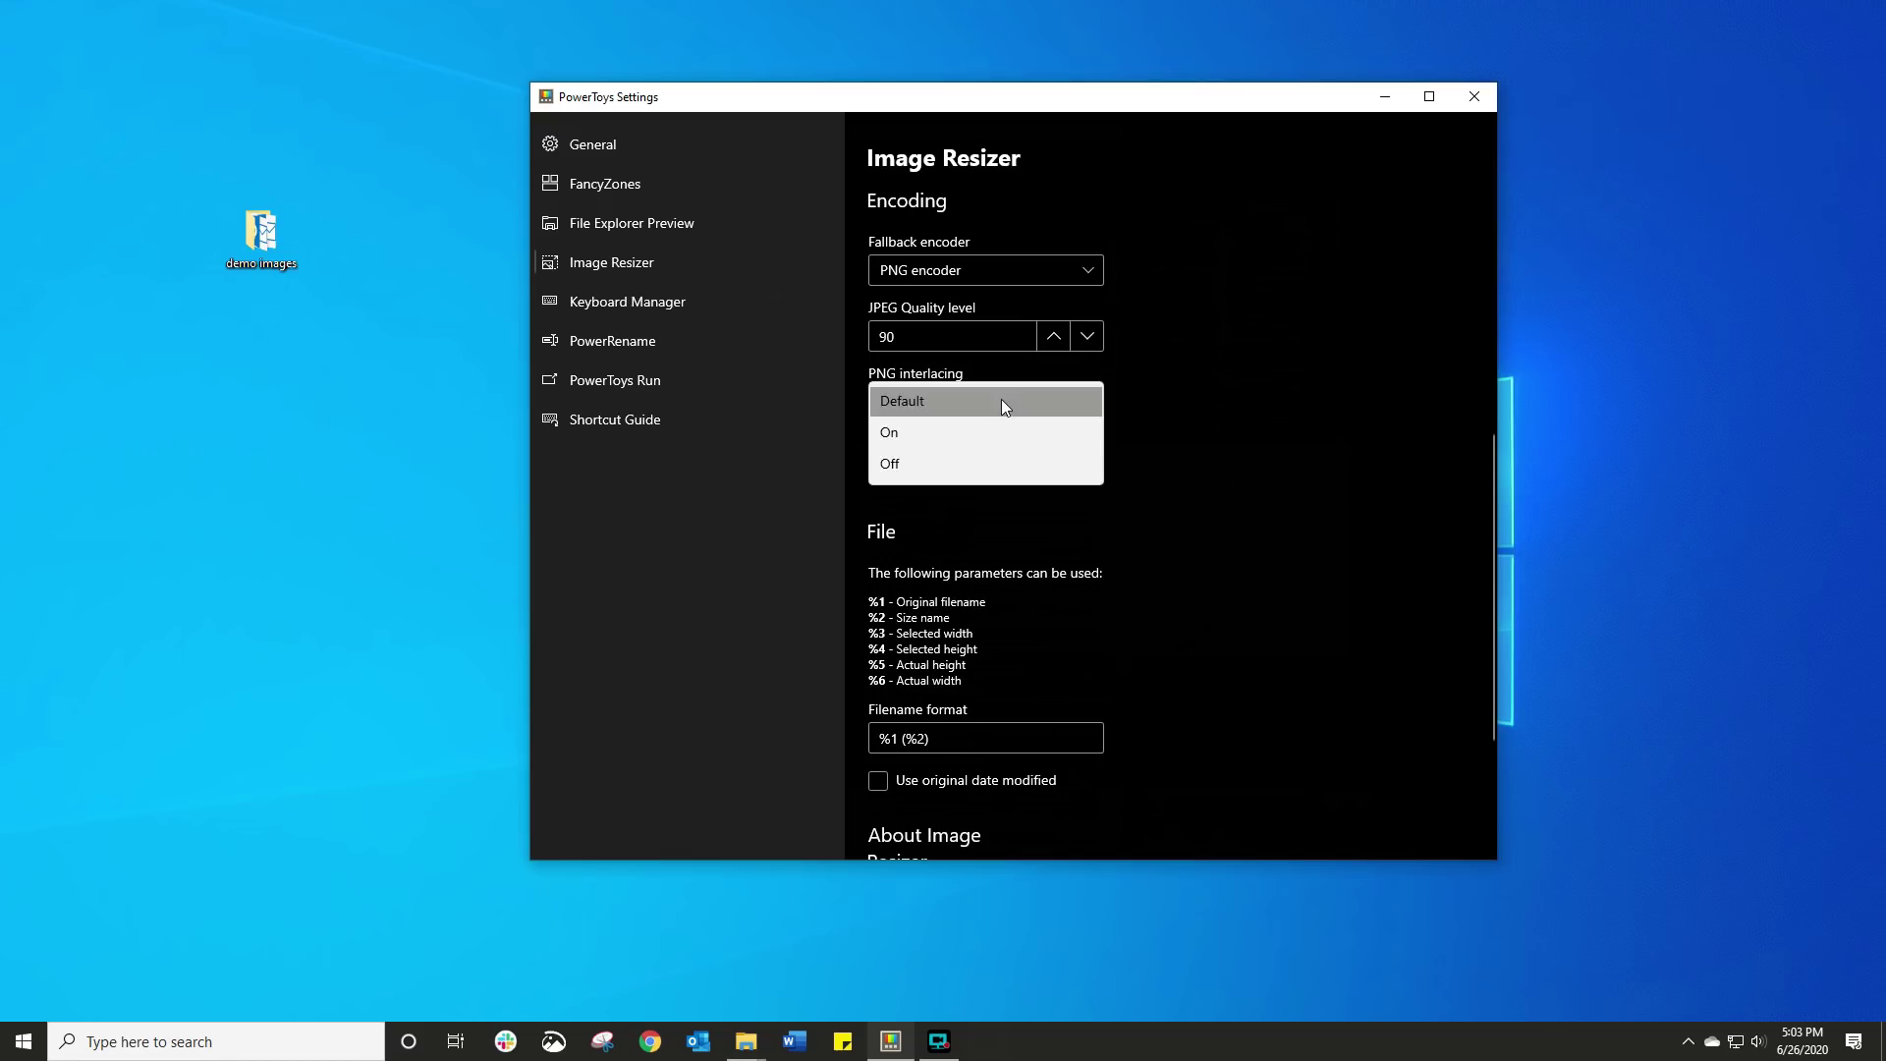
pyautogui.click(1000, 399)
pyautogui.click(1054, 467)
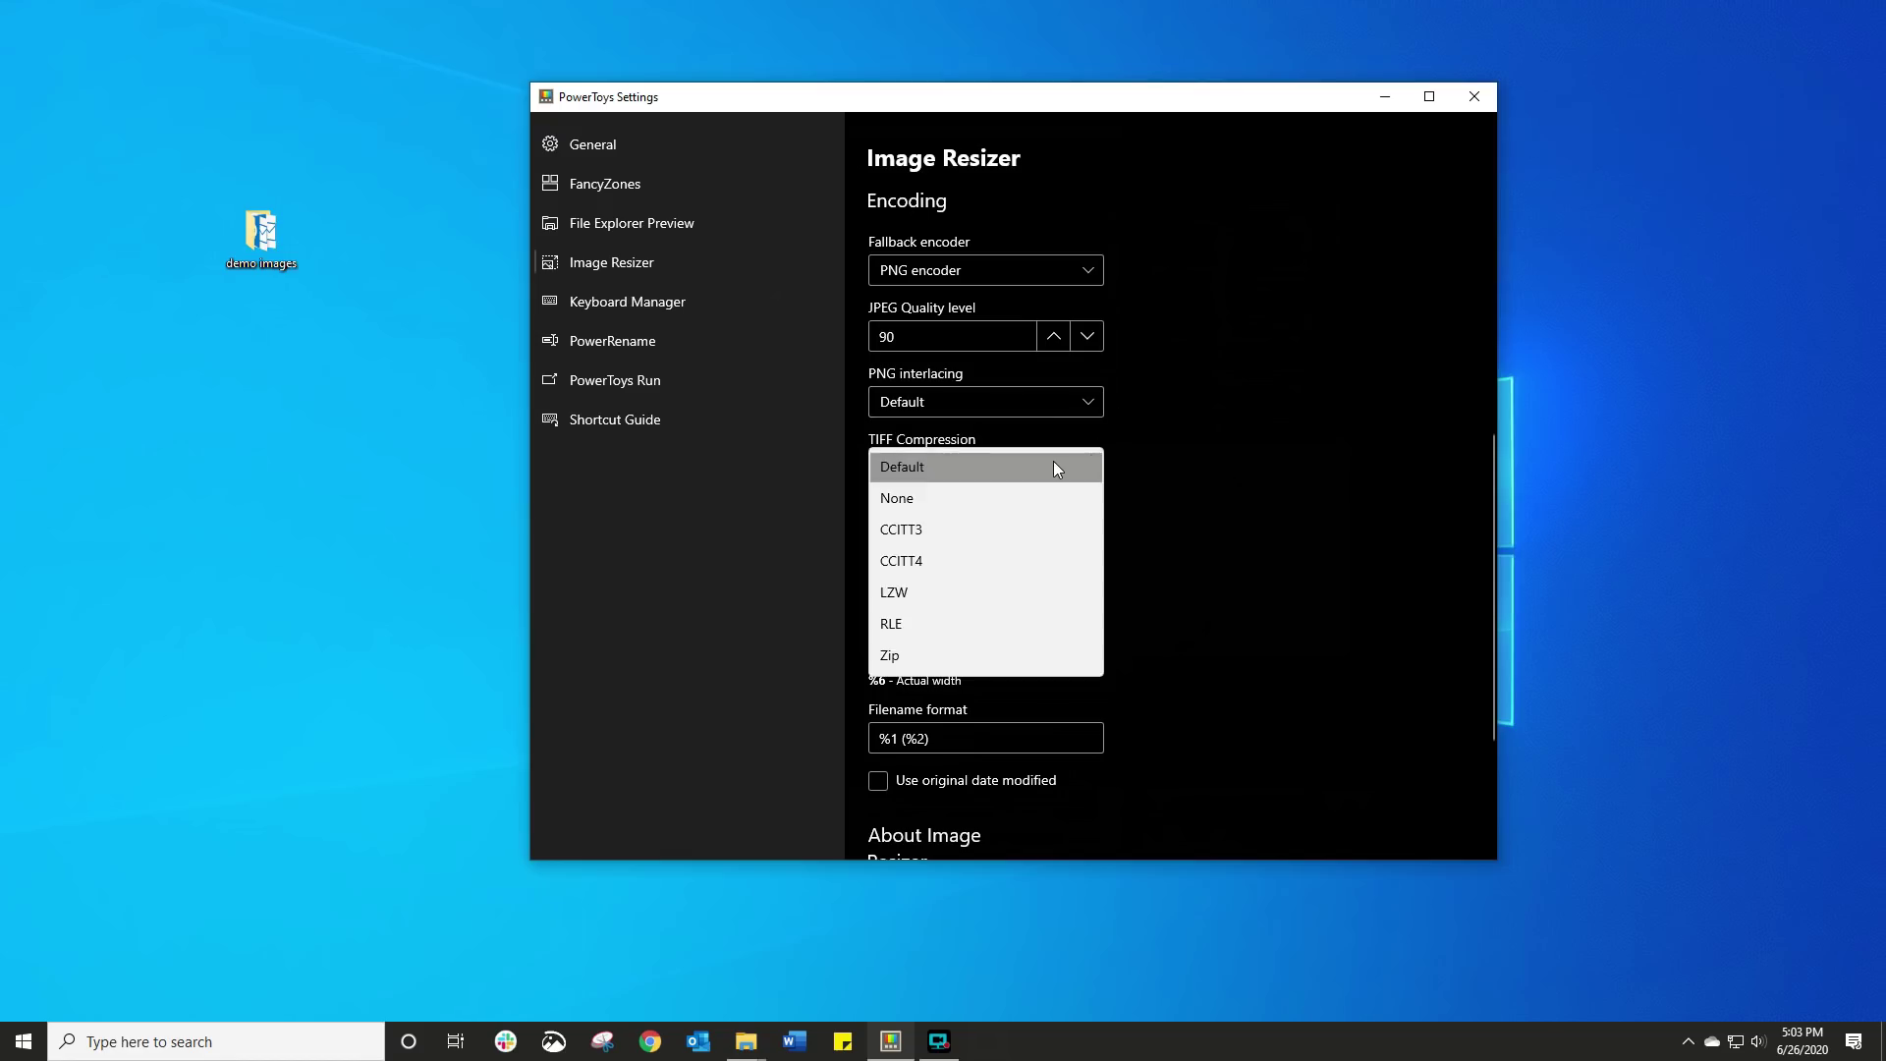
pyautogui.click(1155, 458)
# Move the settings window aside and switch to the PowerRename settings page.
pyautogui.scroll(-3, 1169, 505)
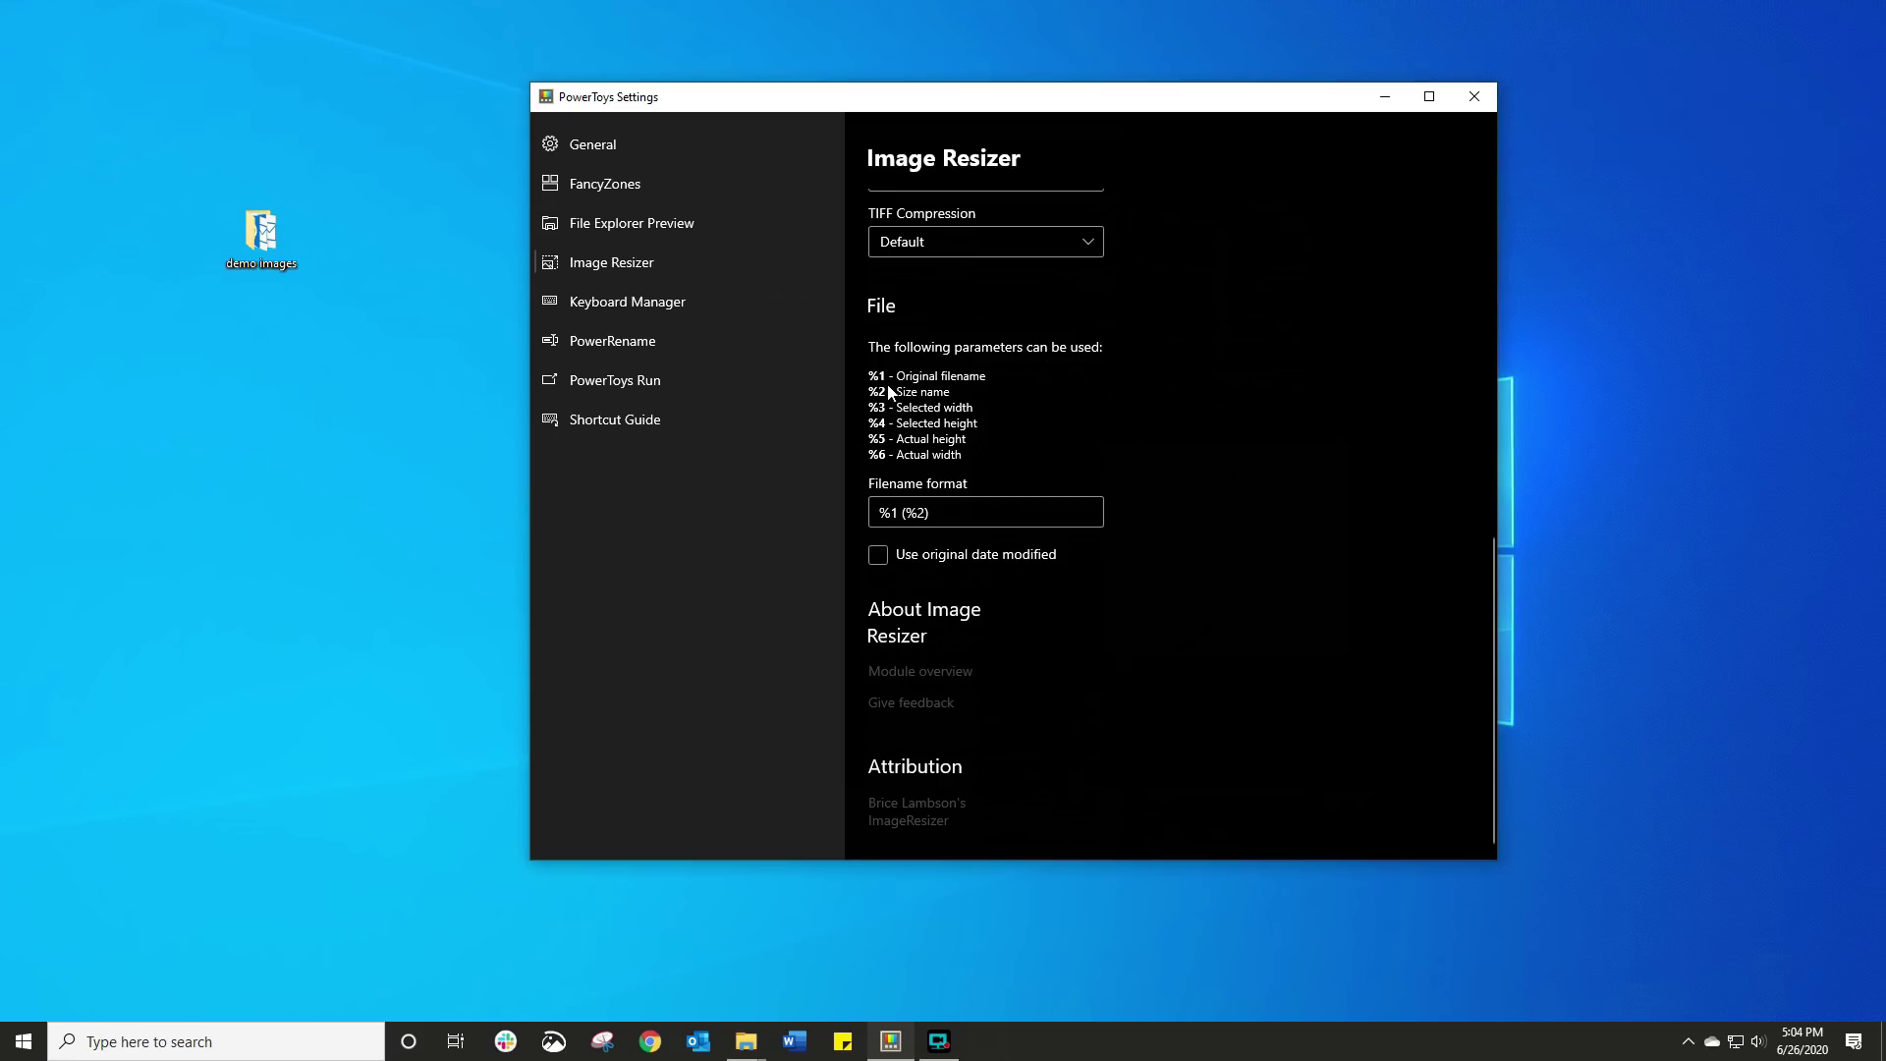
pyautogui.moveTo(895, 108); pyautogui.dragTo(1052, 97)
pyautogui.click(795, 251)
pyautogui.click(768, 330)
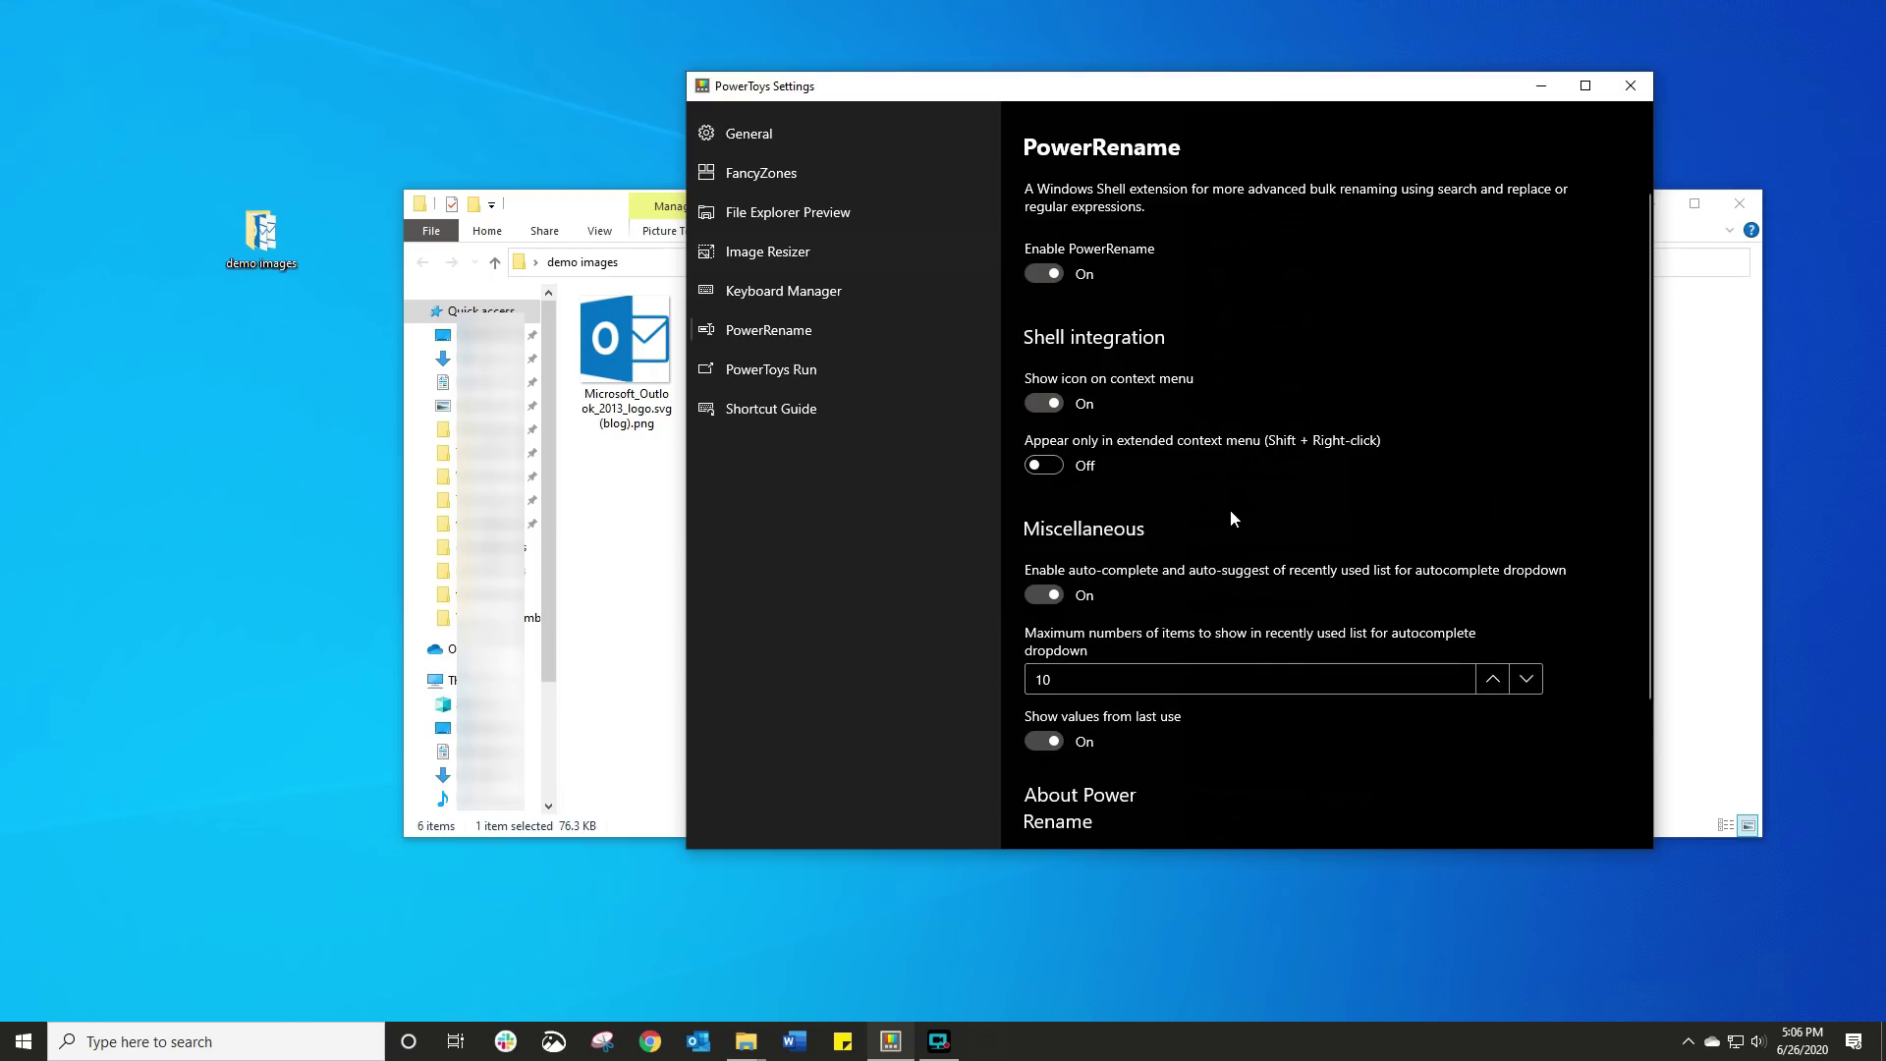
pyautogui.scroll(-2, 1158, 580)
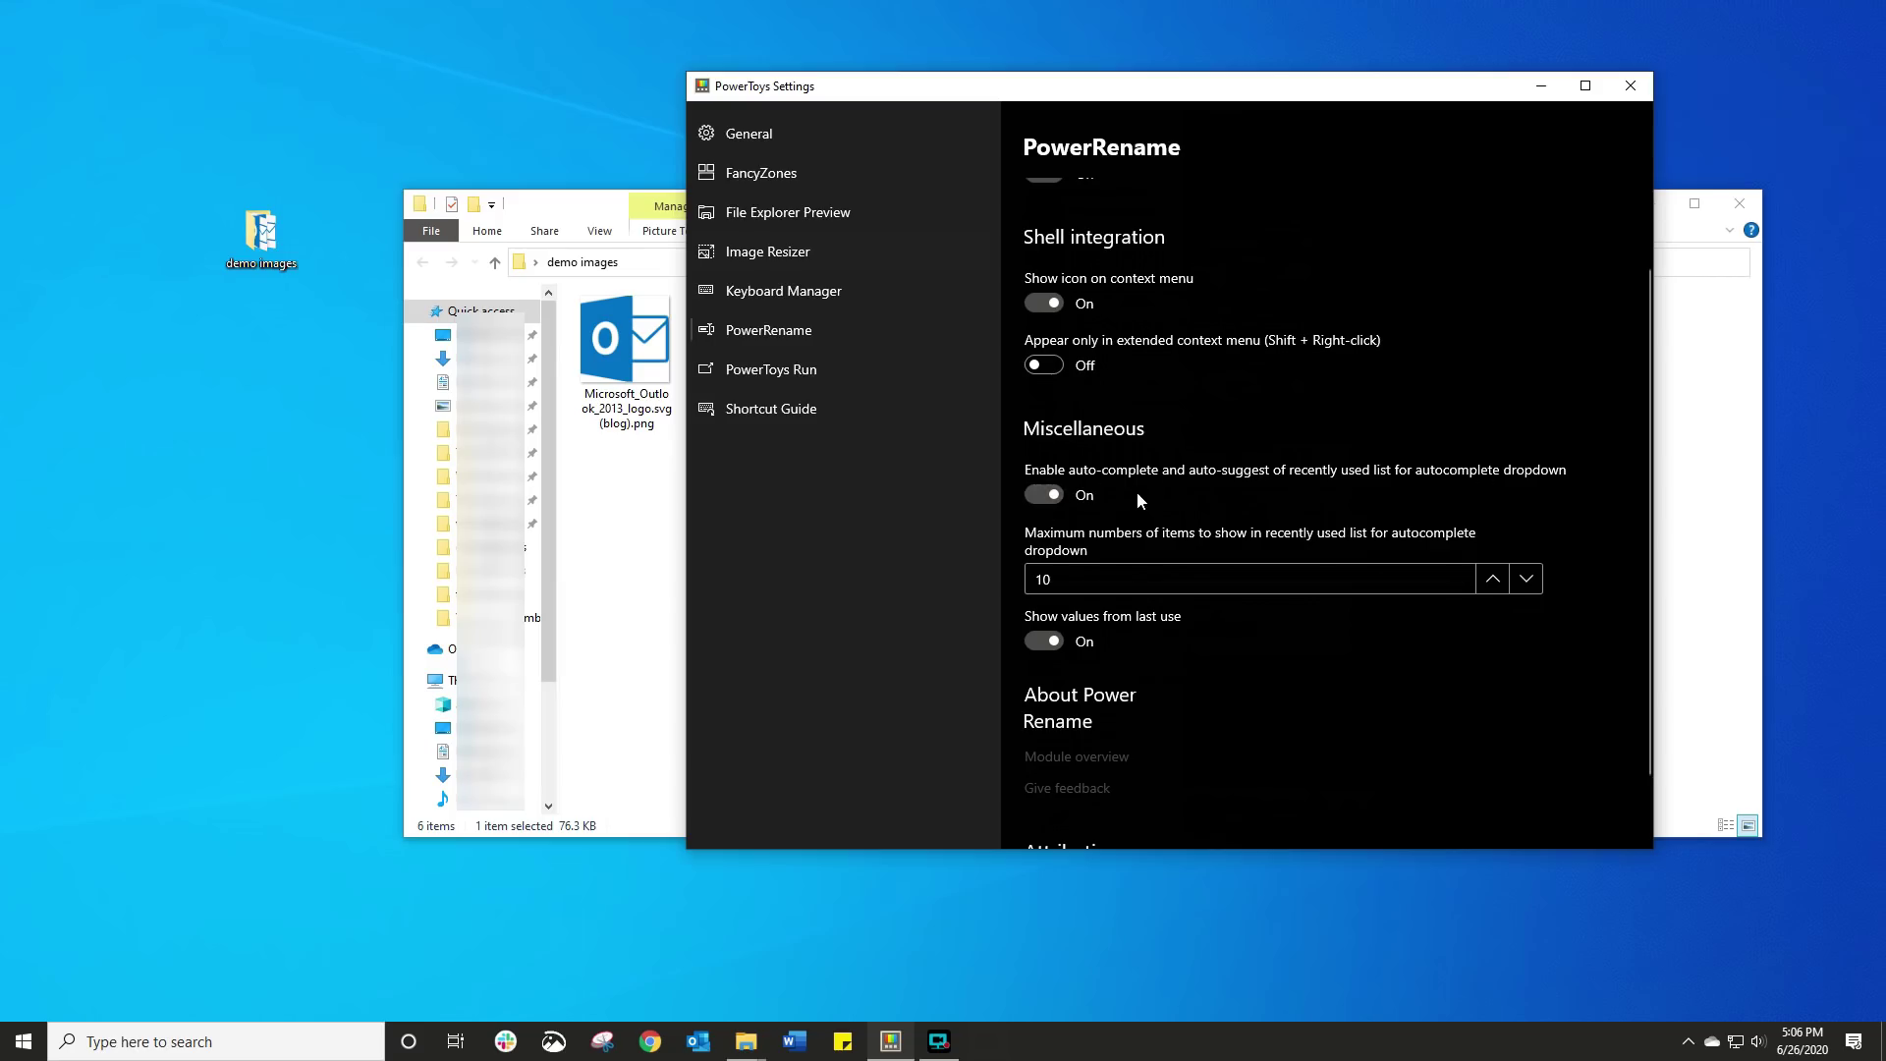
pyautogui.hotkey('alt', 'F4')
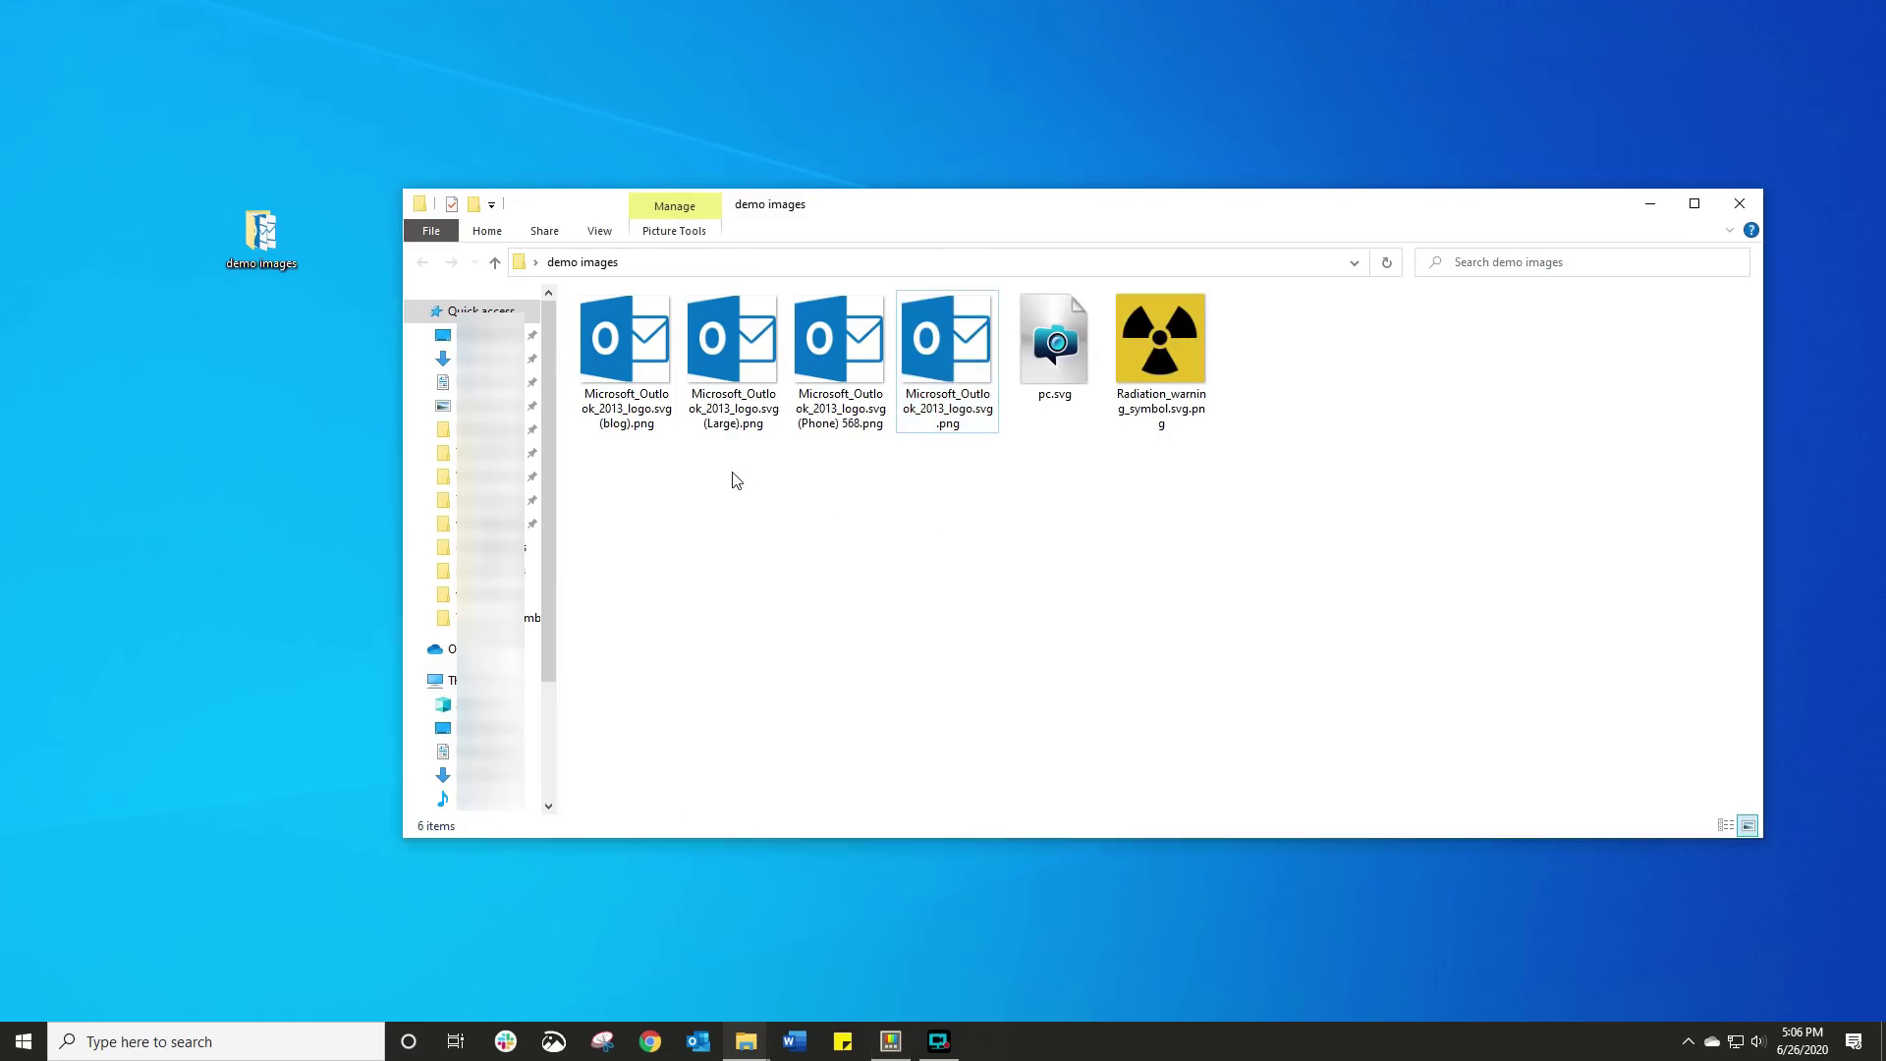
# Select the four Outlook logo files and launch PowerRename on them.
pyautogui.click(617, 421)
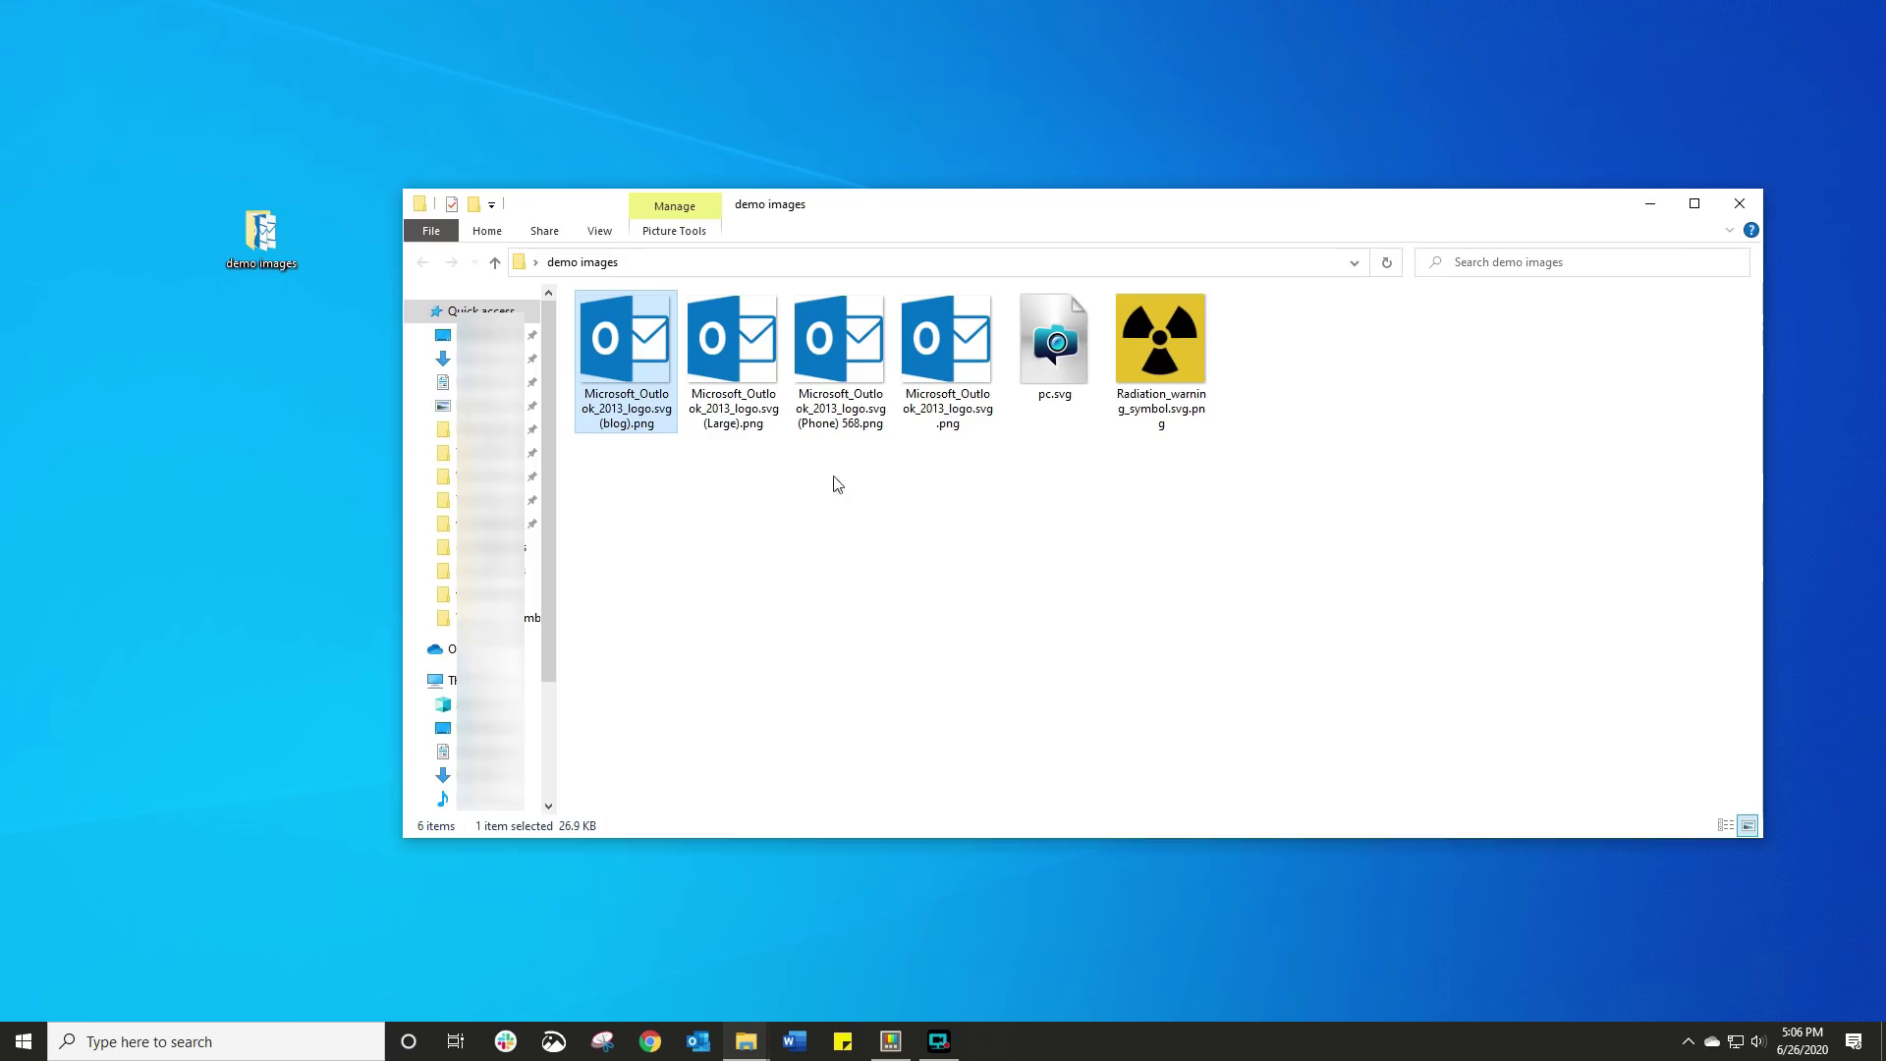
pyautogui.keyDown('shift'); pyautogui.click(949, 413); pyautogui.keyUp('shift')
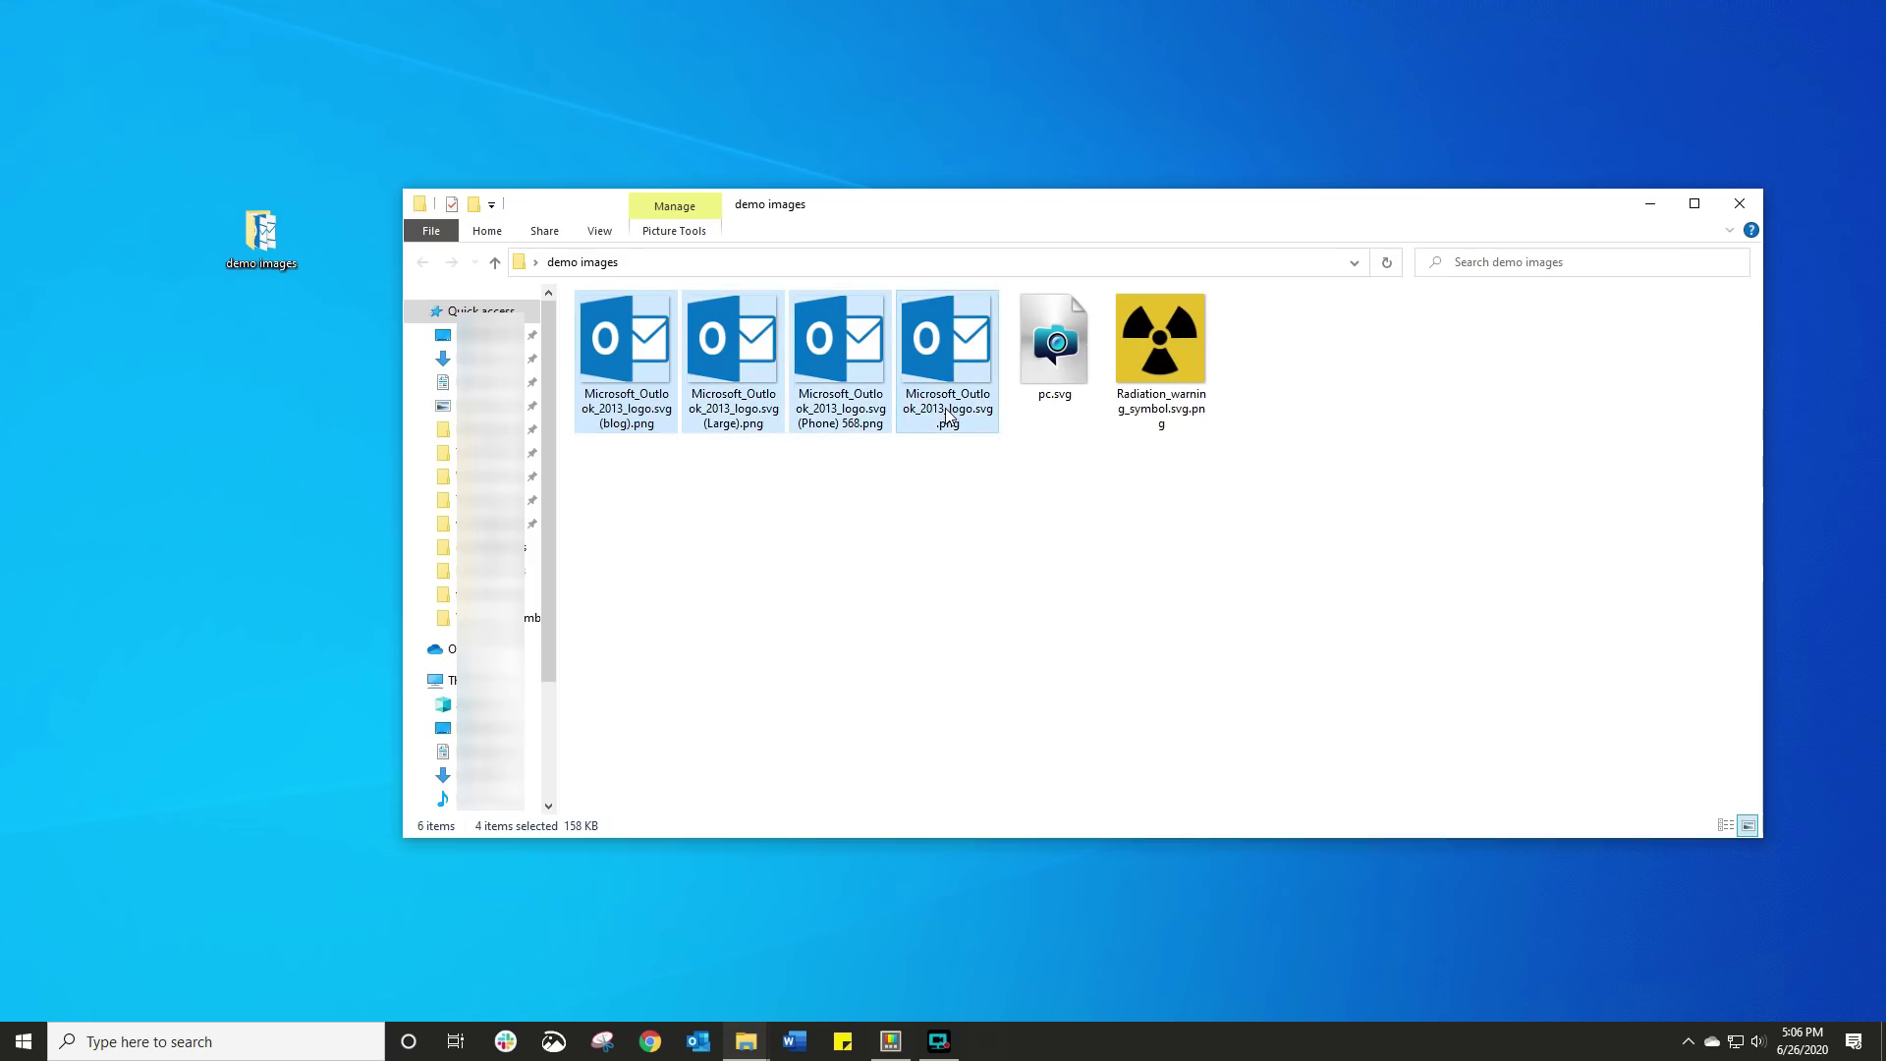
pyautogui.rightClick(948, 415)
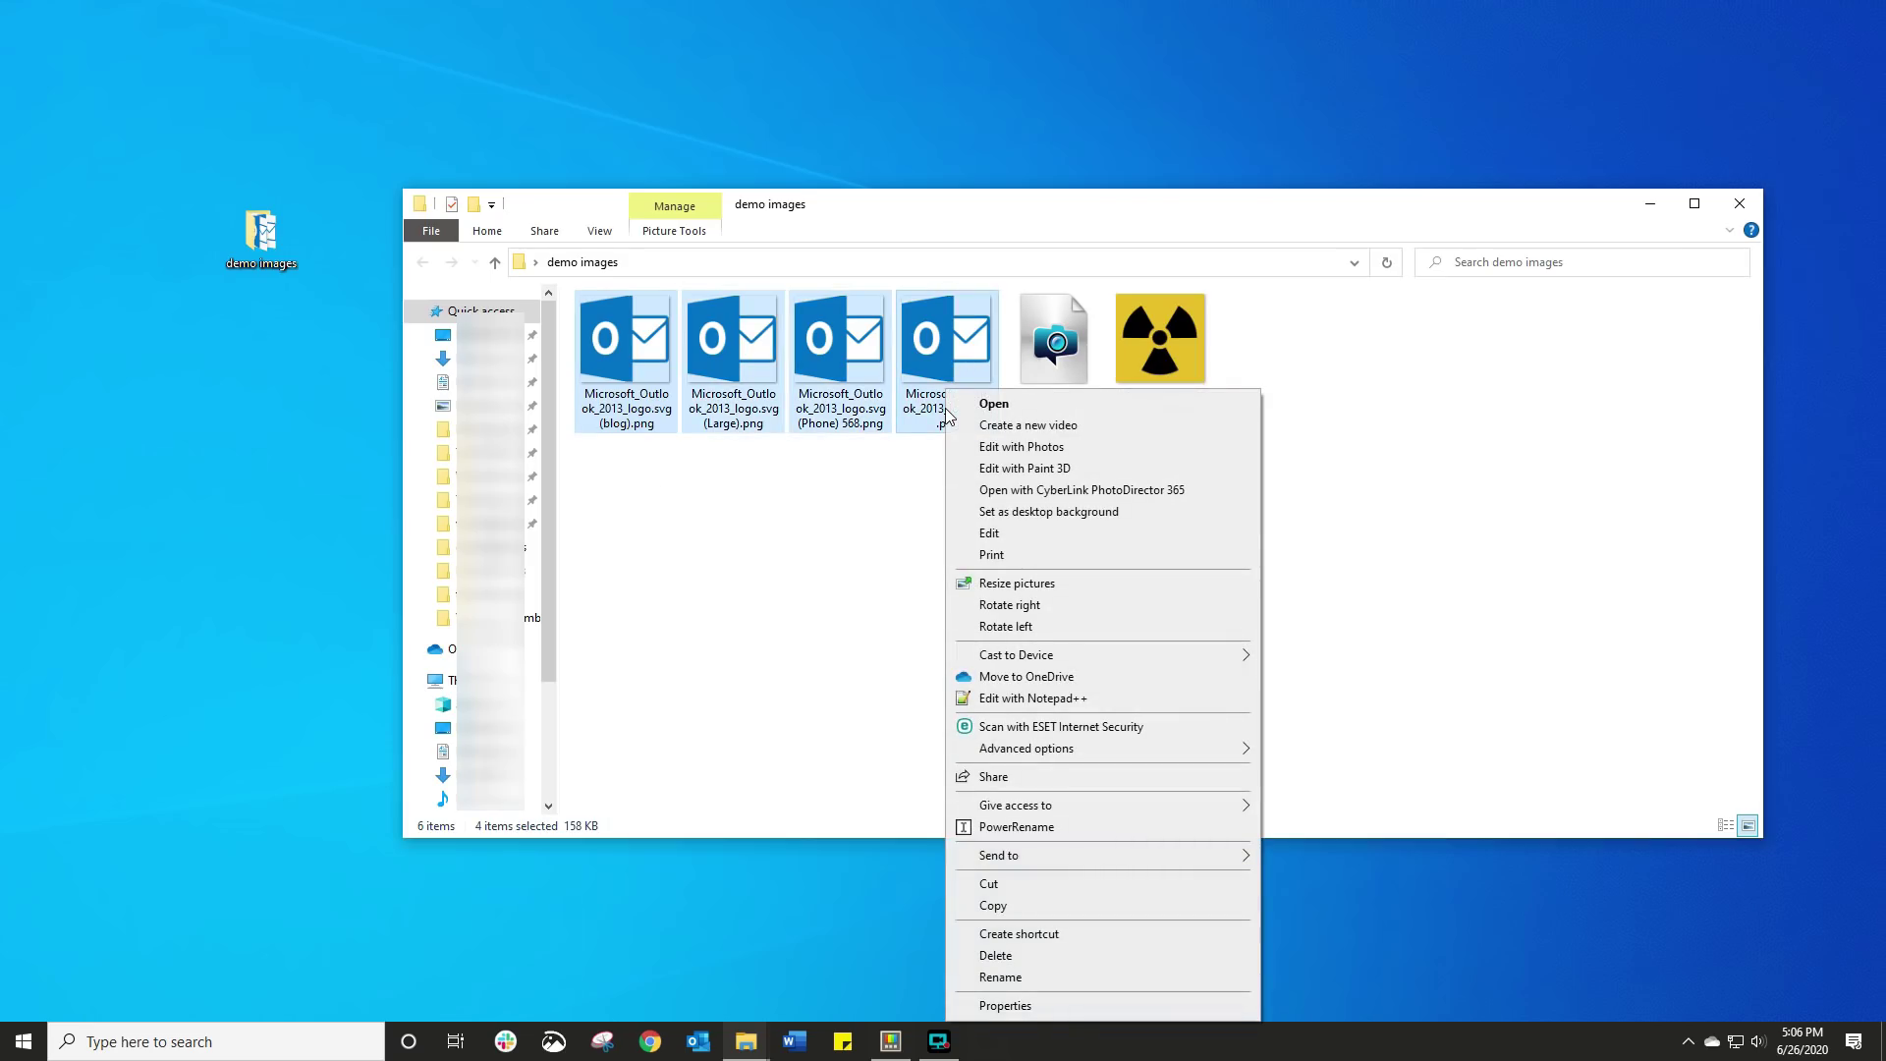
pyautogui.click(1023, 828)
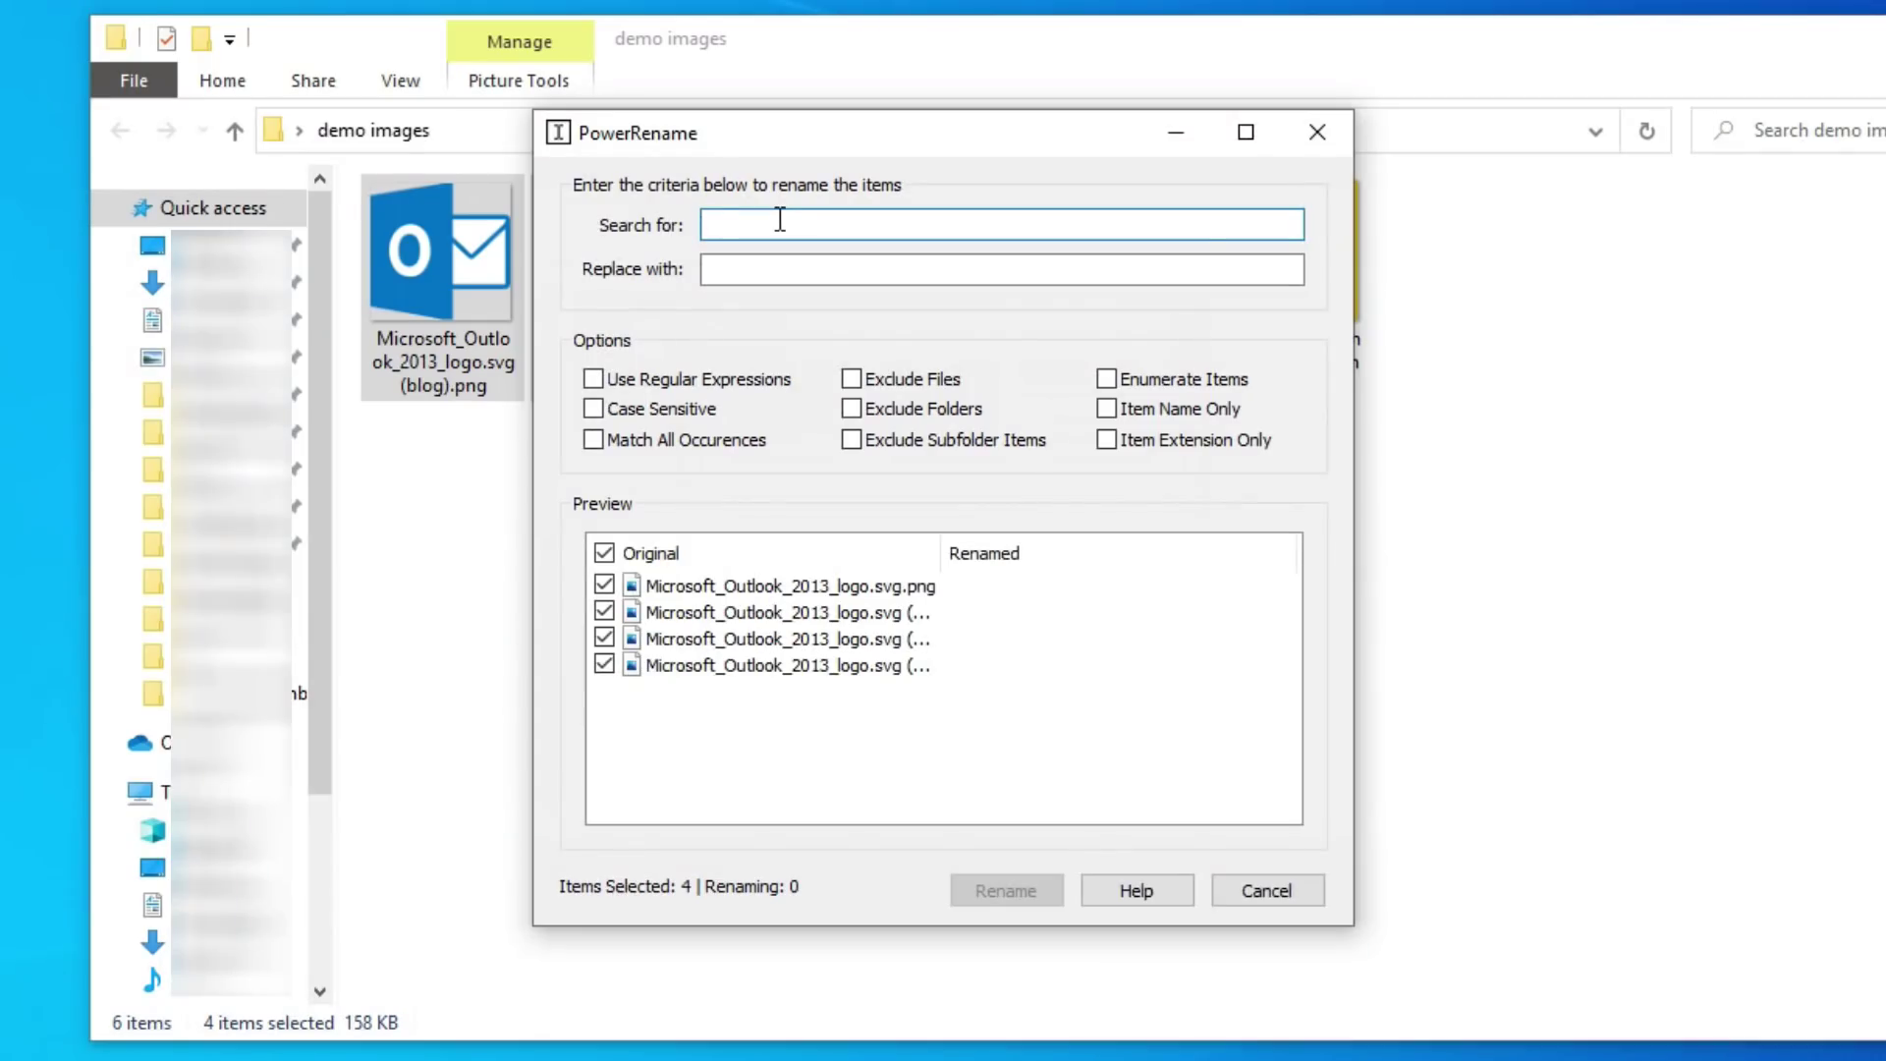
# Replace 'Microsoft_outlook' with 'TheTechieGuy' in the four Outlook file names.
pyautogui.write('Micro')
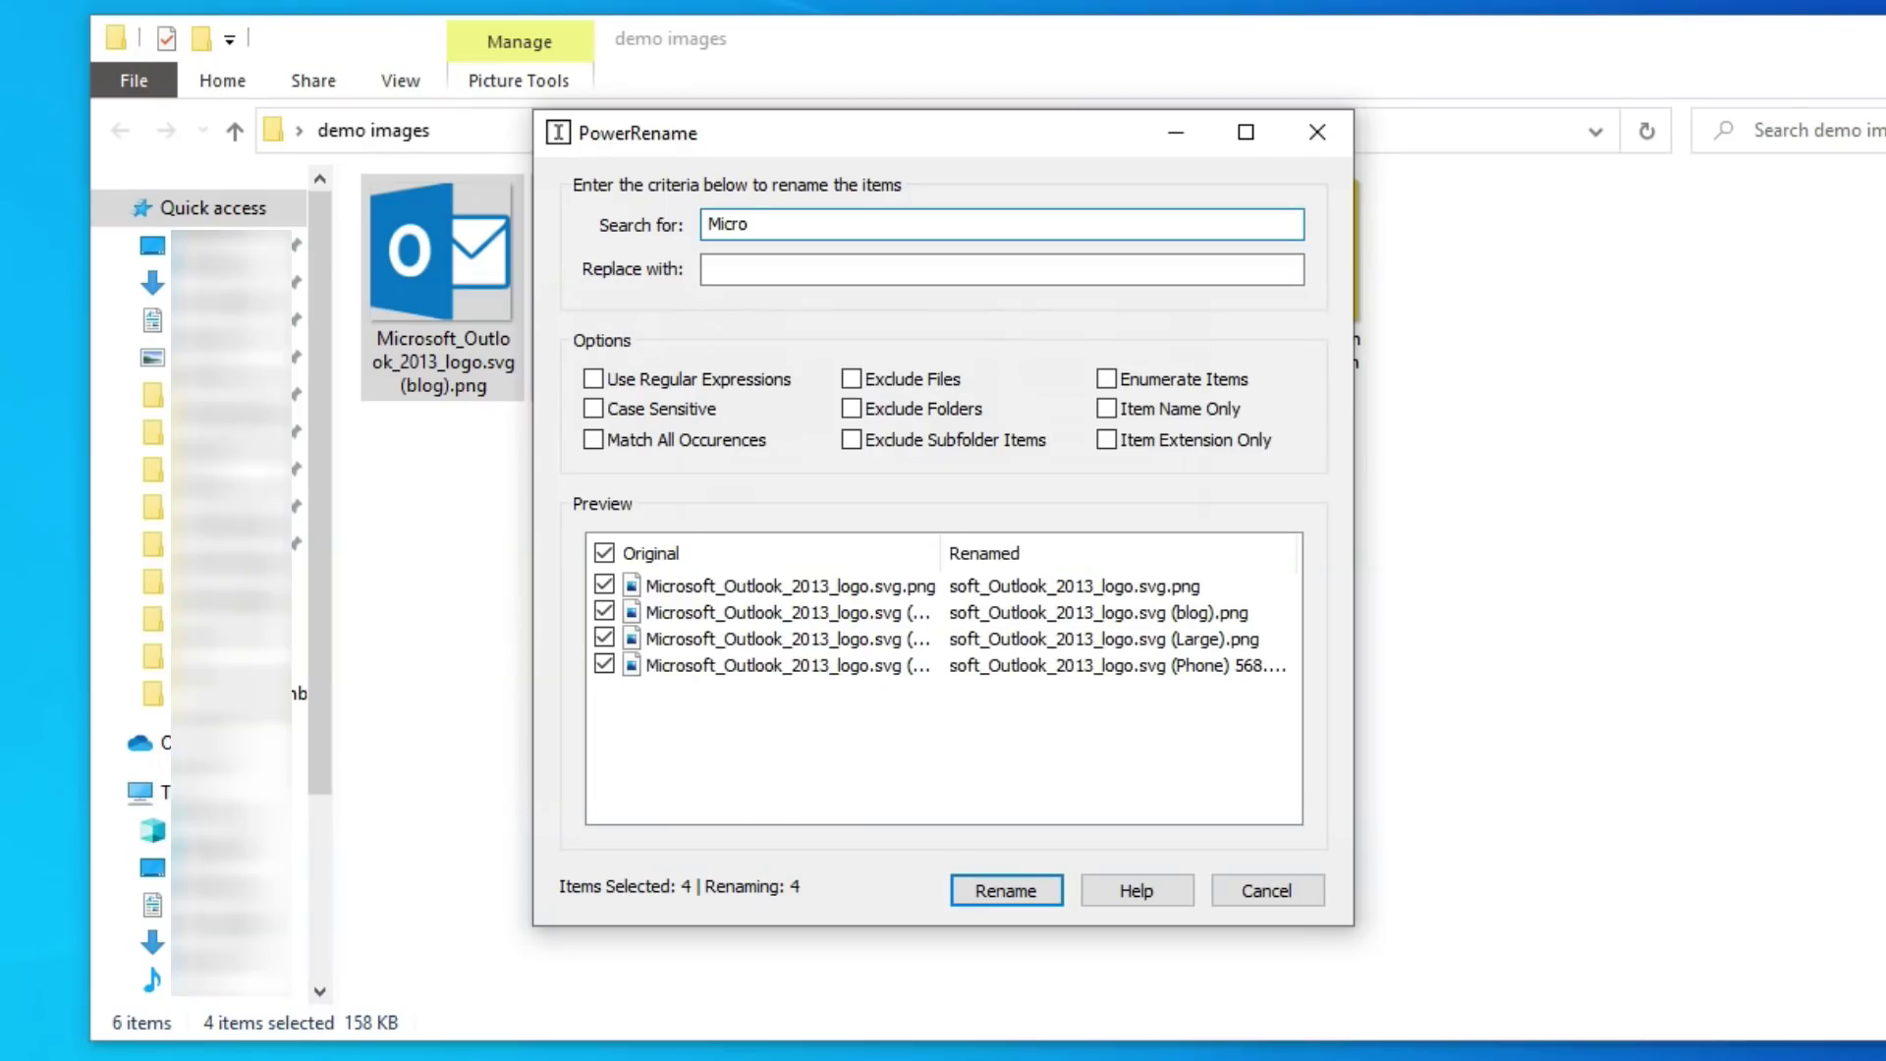
pyautogui.write('soft')
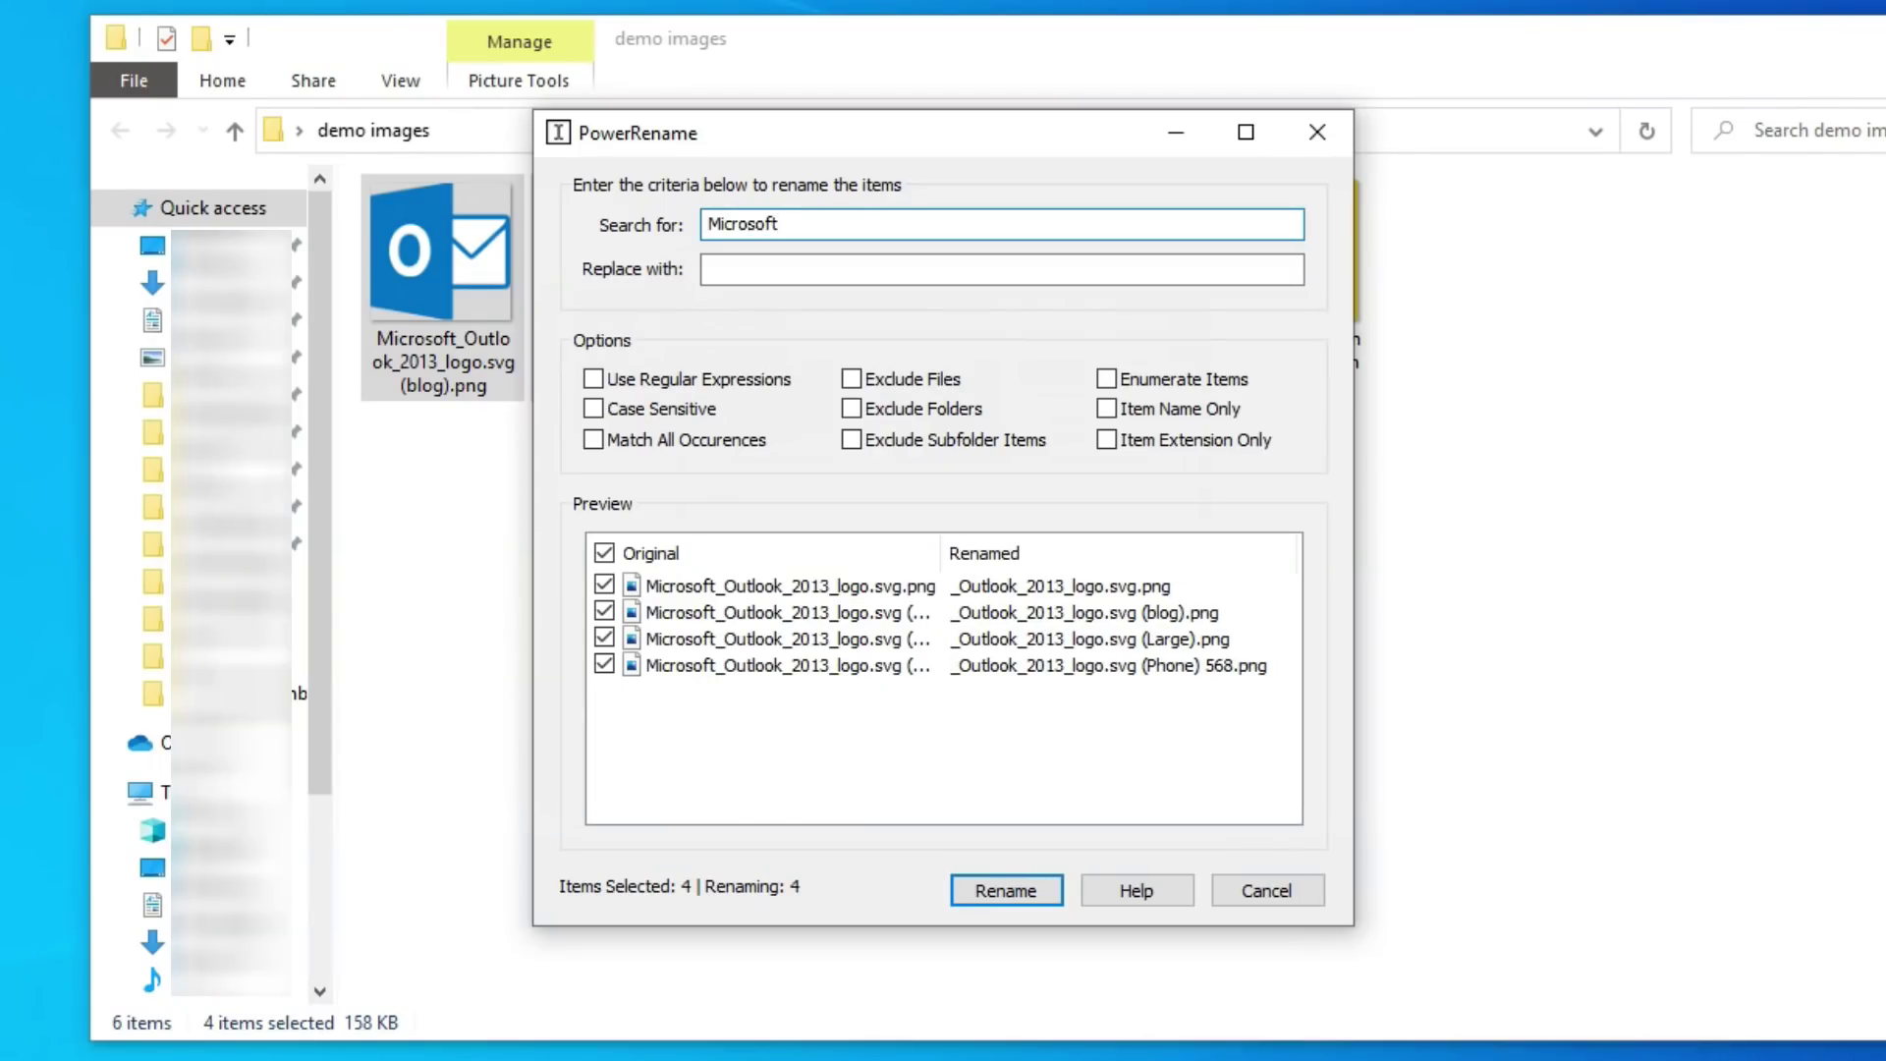
pyautogui.write('_')
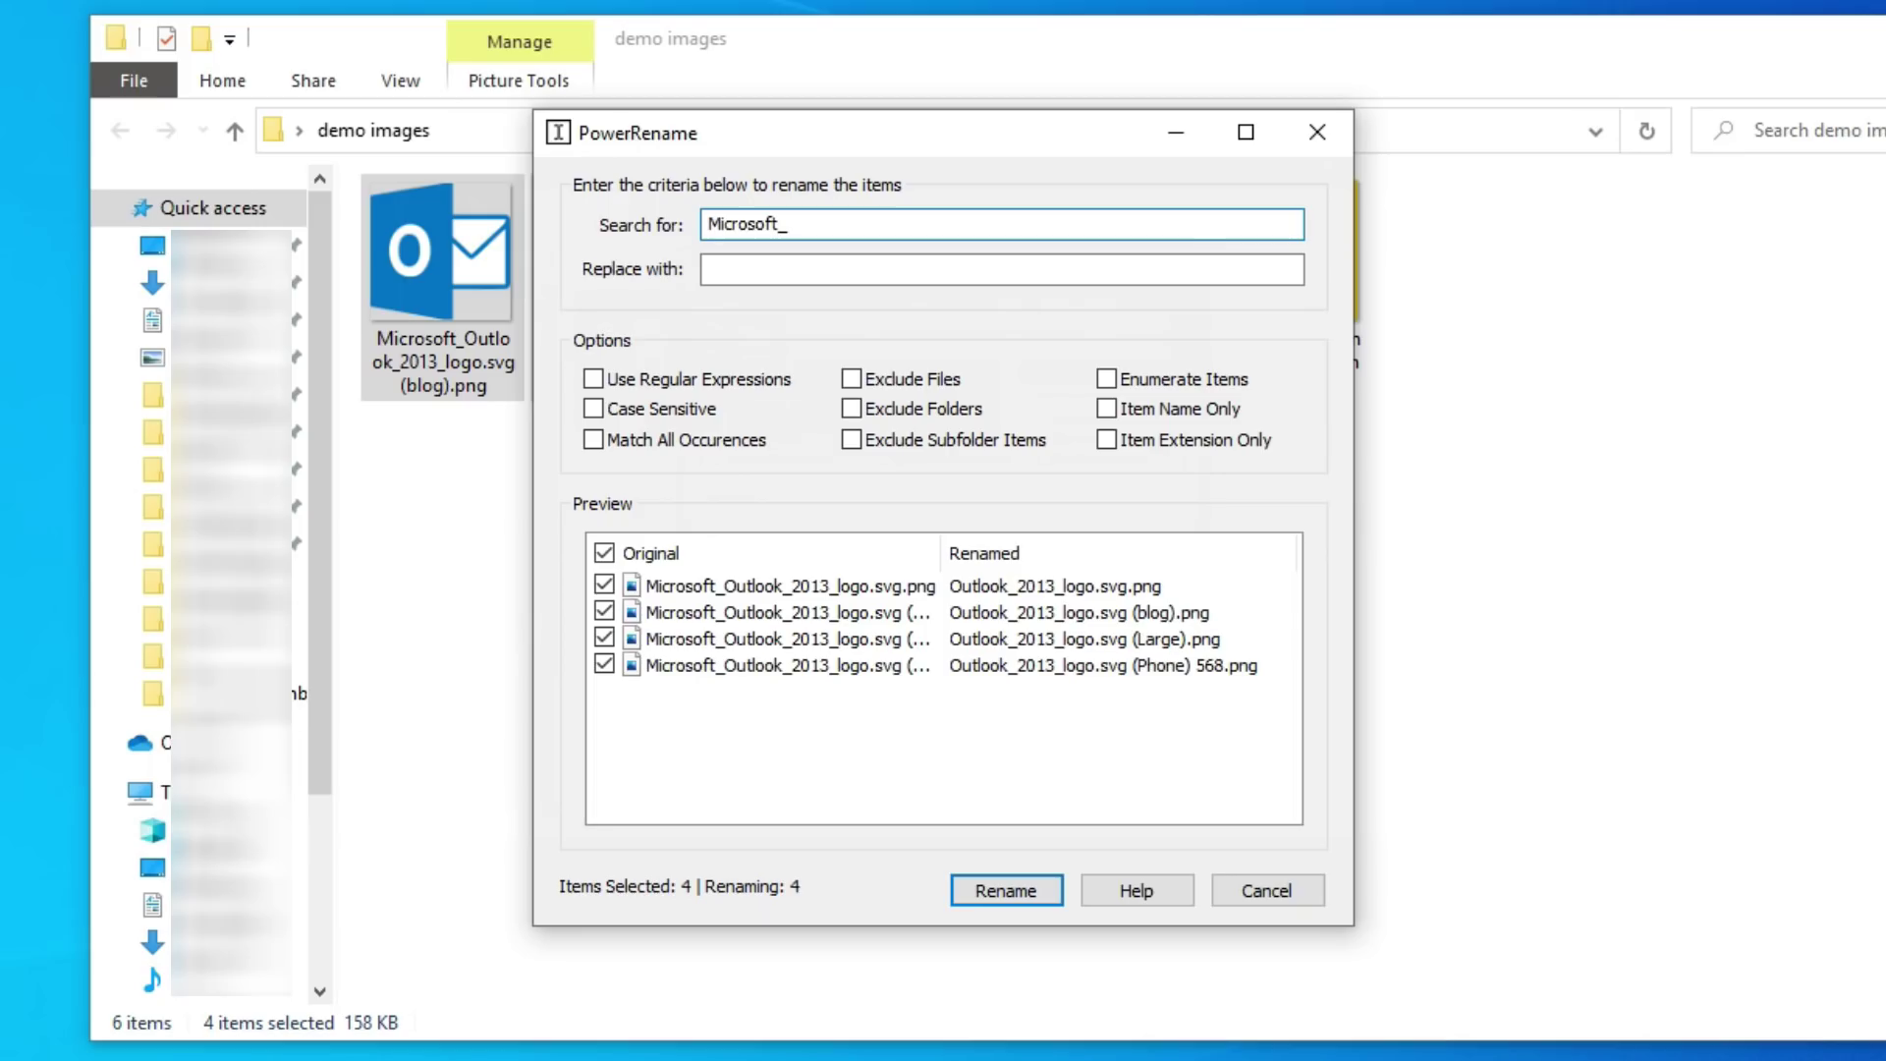
pyautogui.write('outlook')
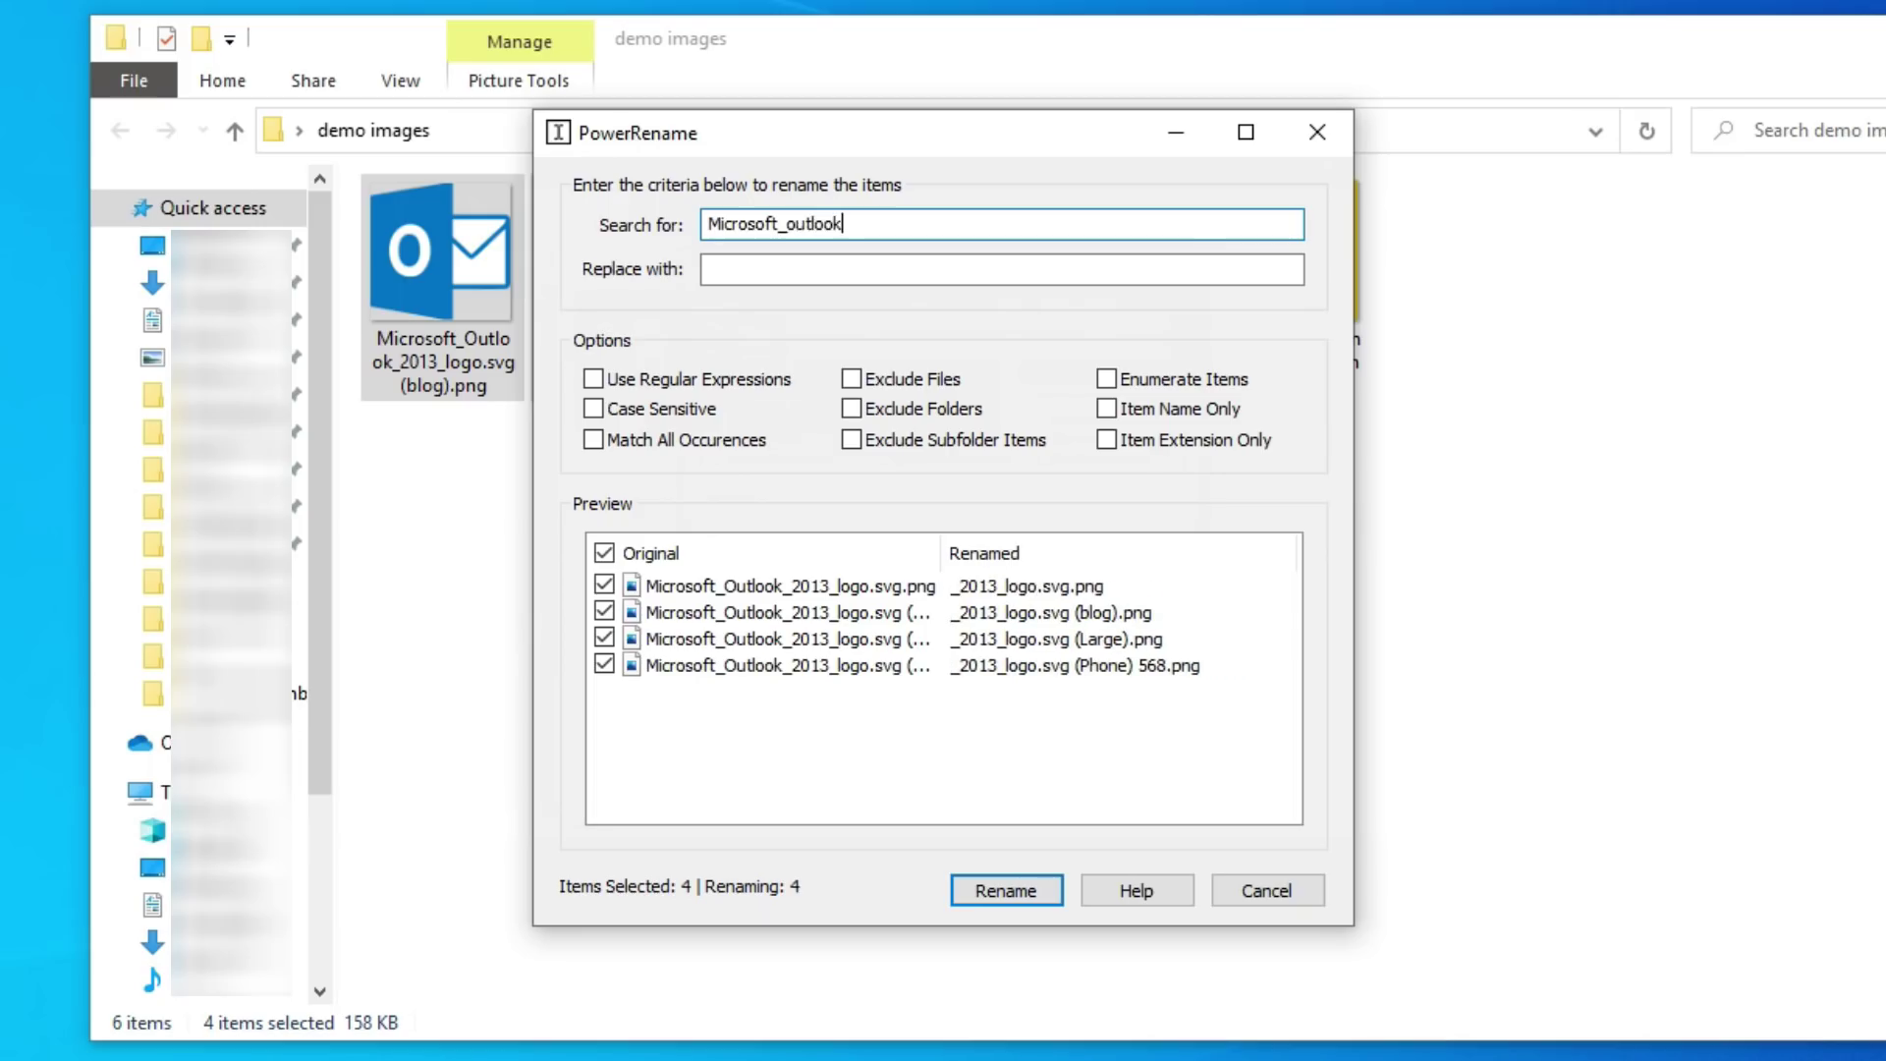
pyautogui.click(732, 263)
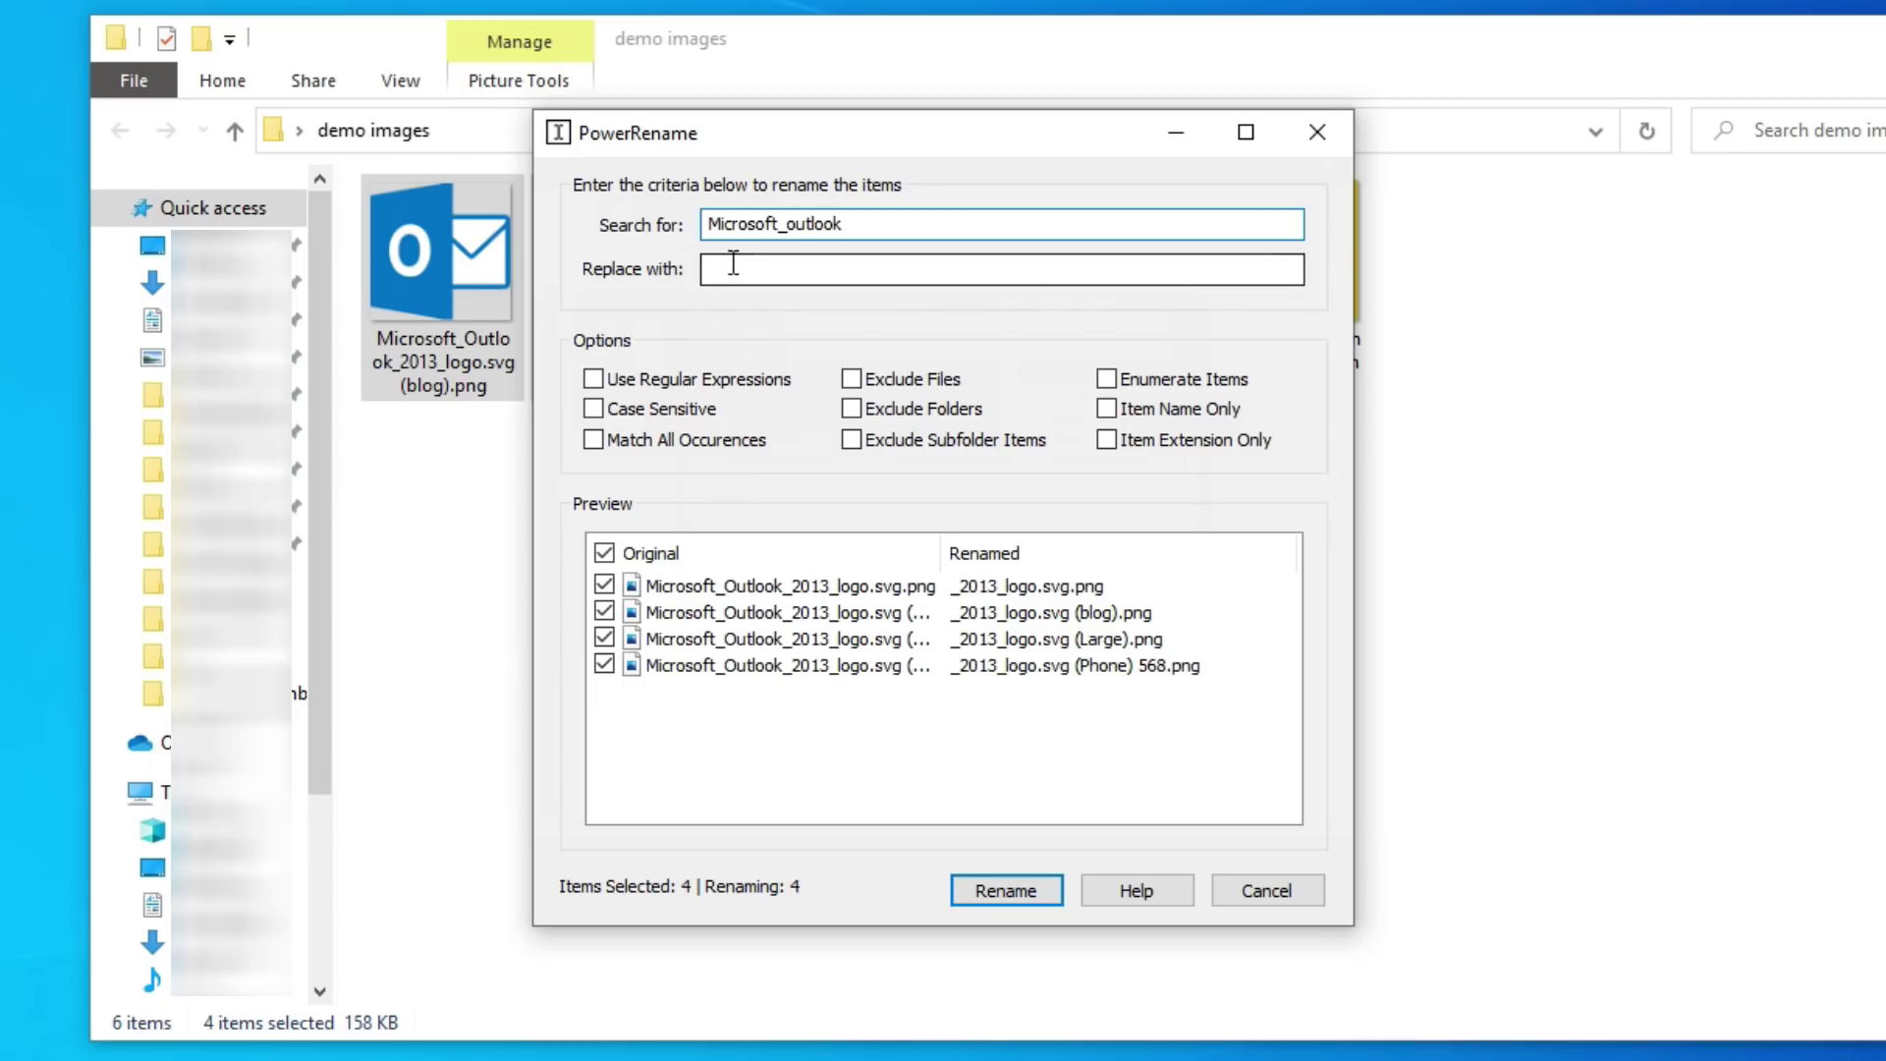
pyautogui.write('The')
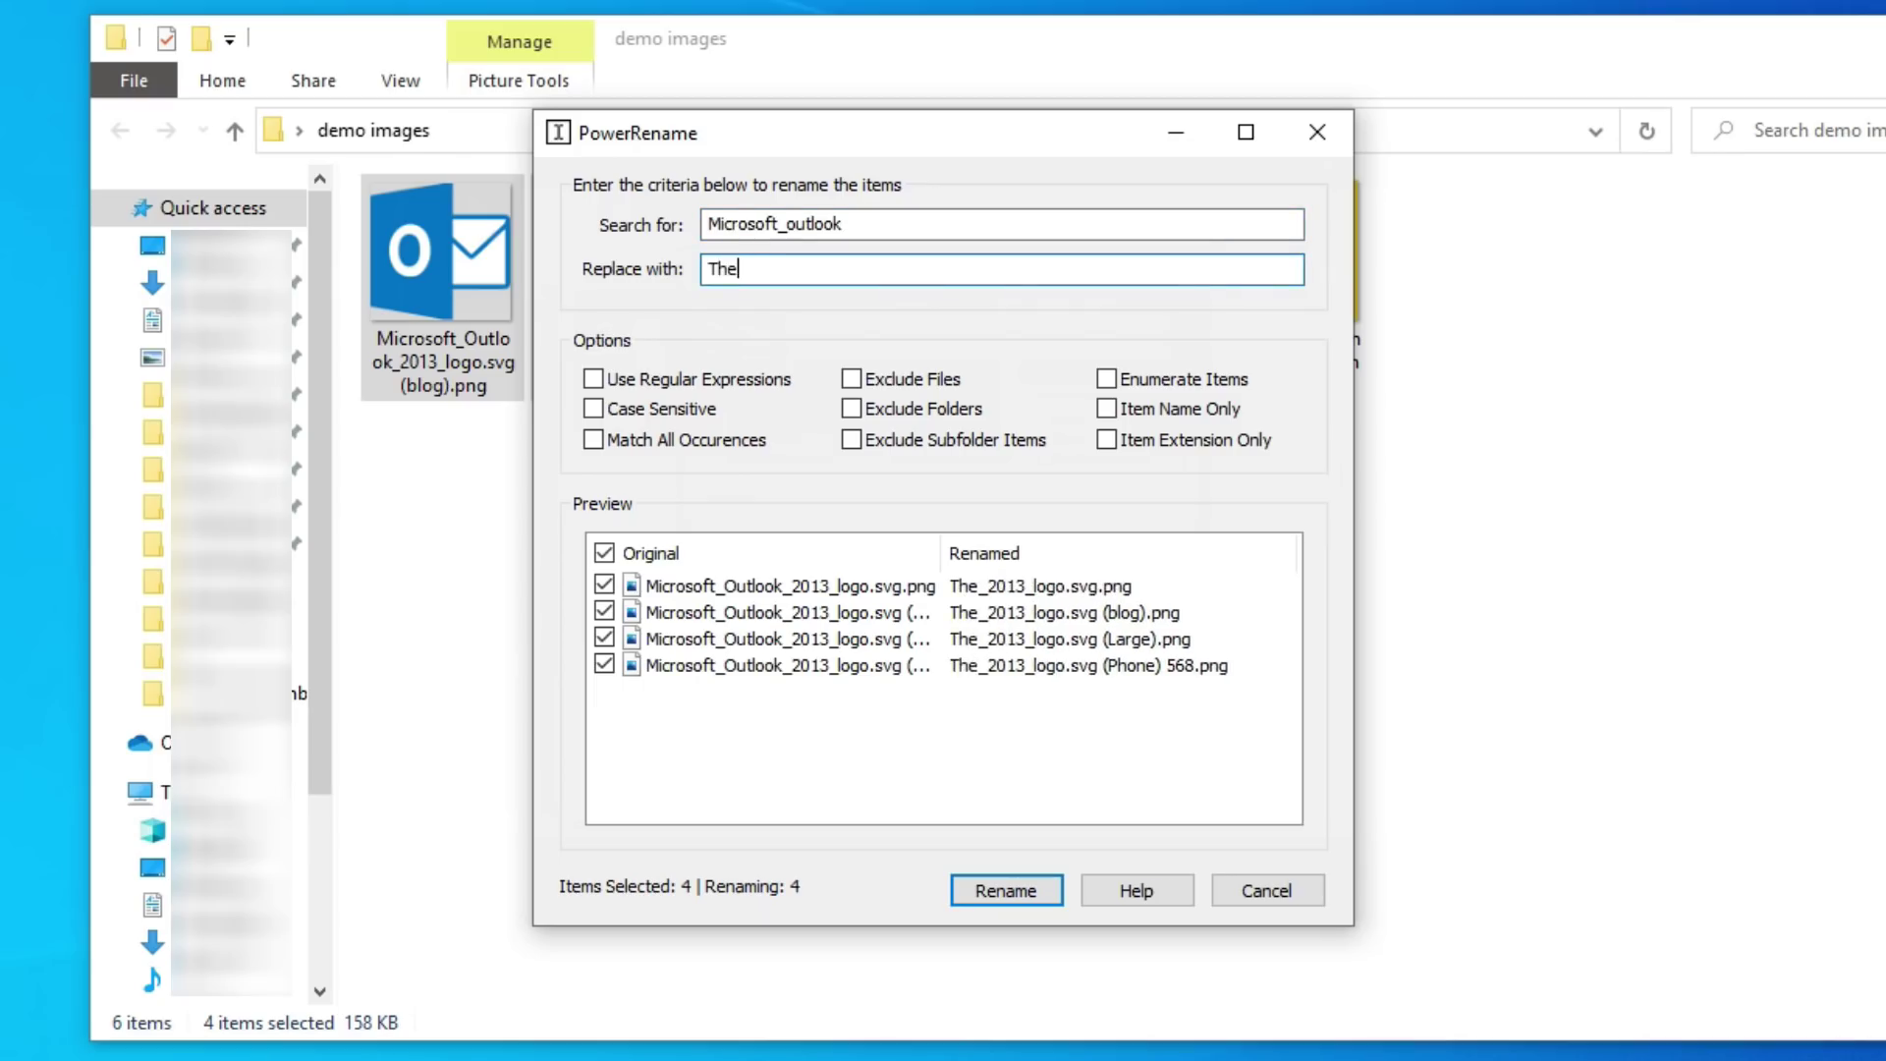
pyautogui.write('TechieGuy')
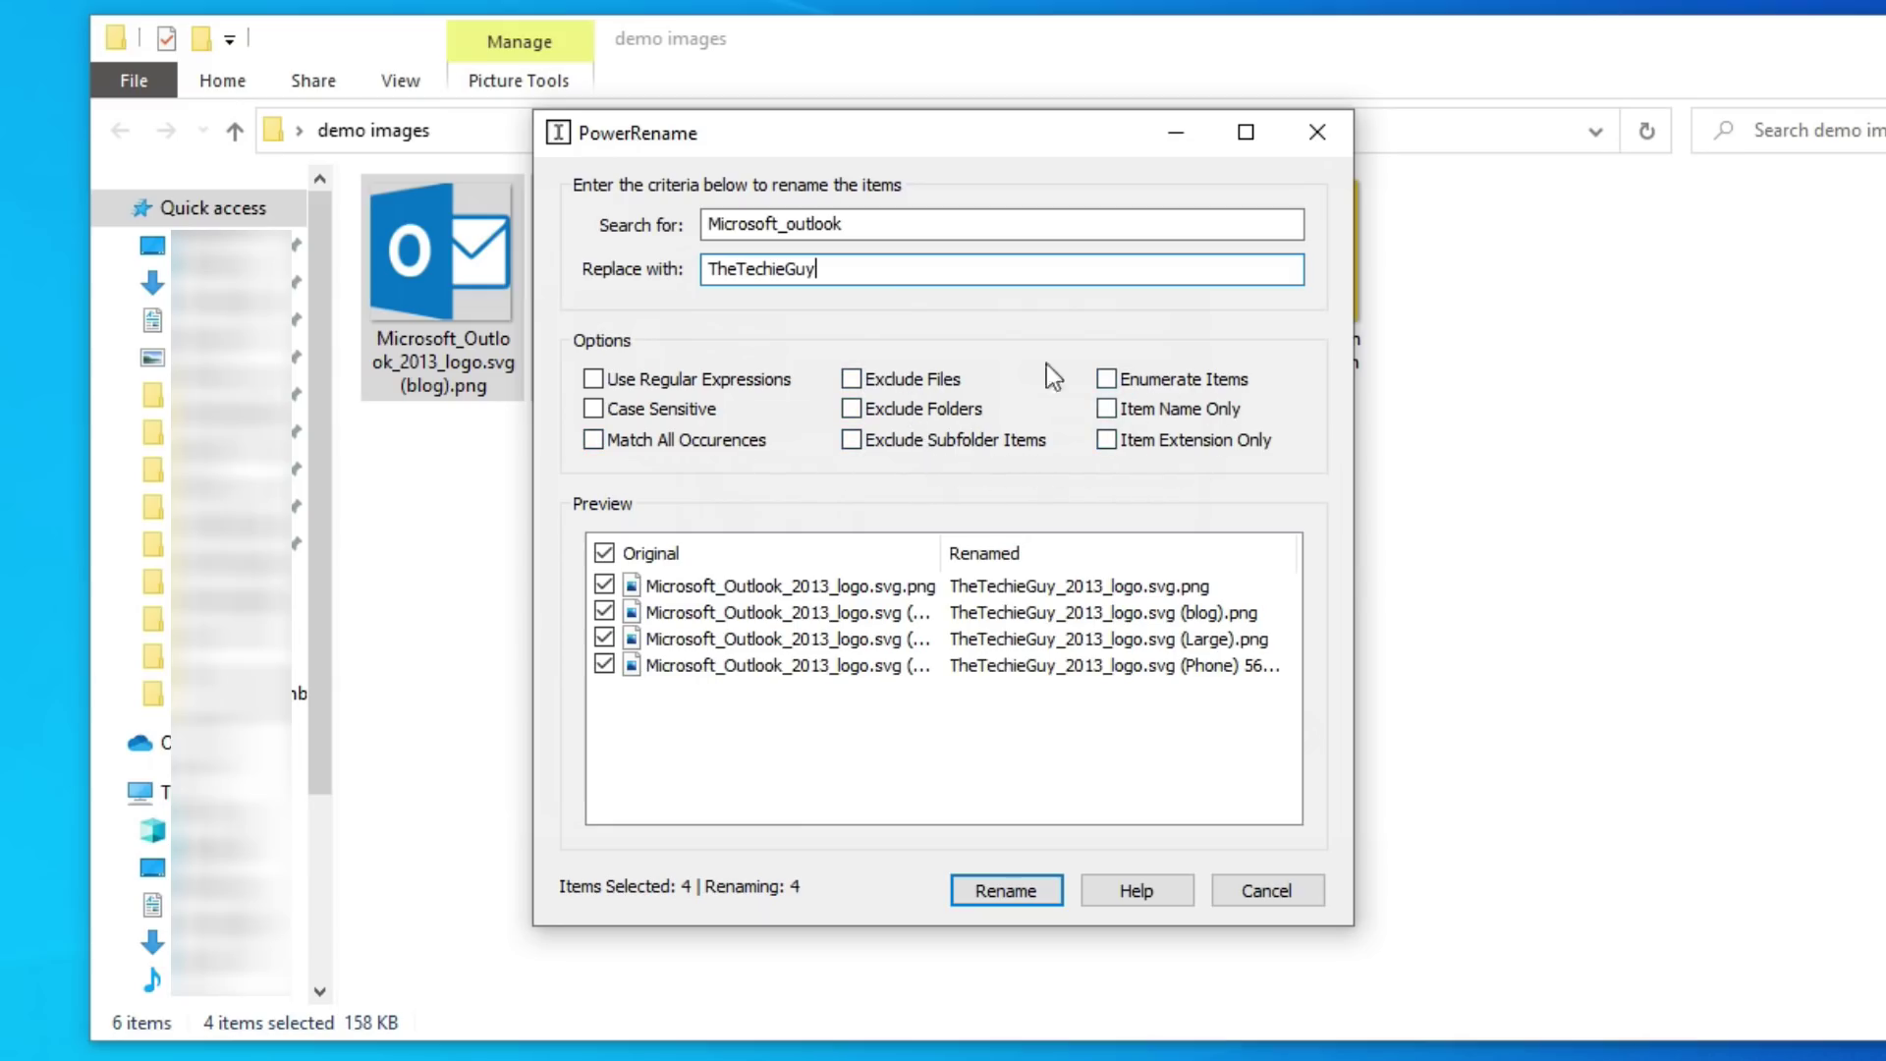
pyautogui.click(1003, 890)
pyautogui.click(757, 520)
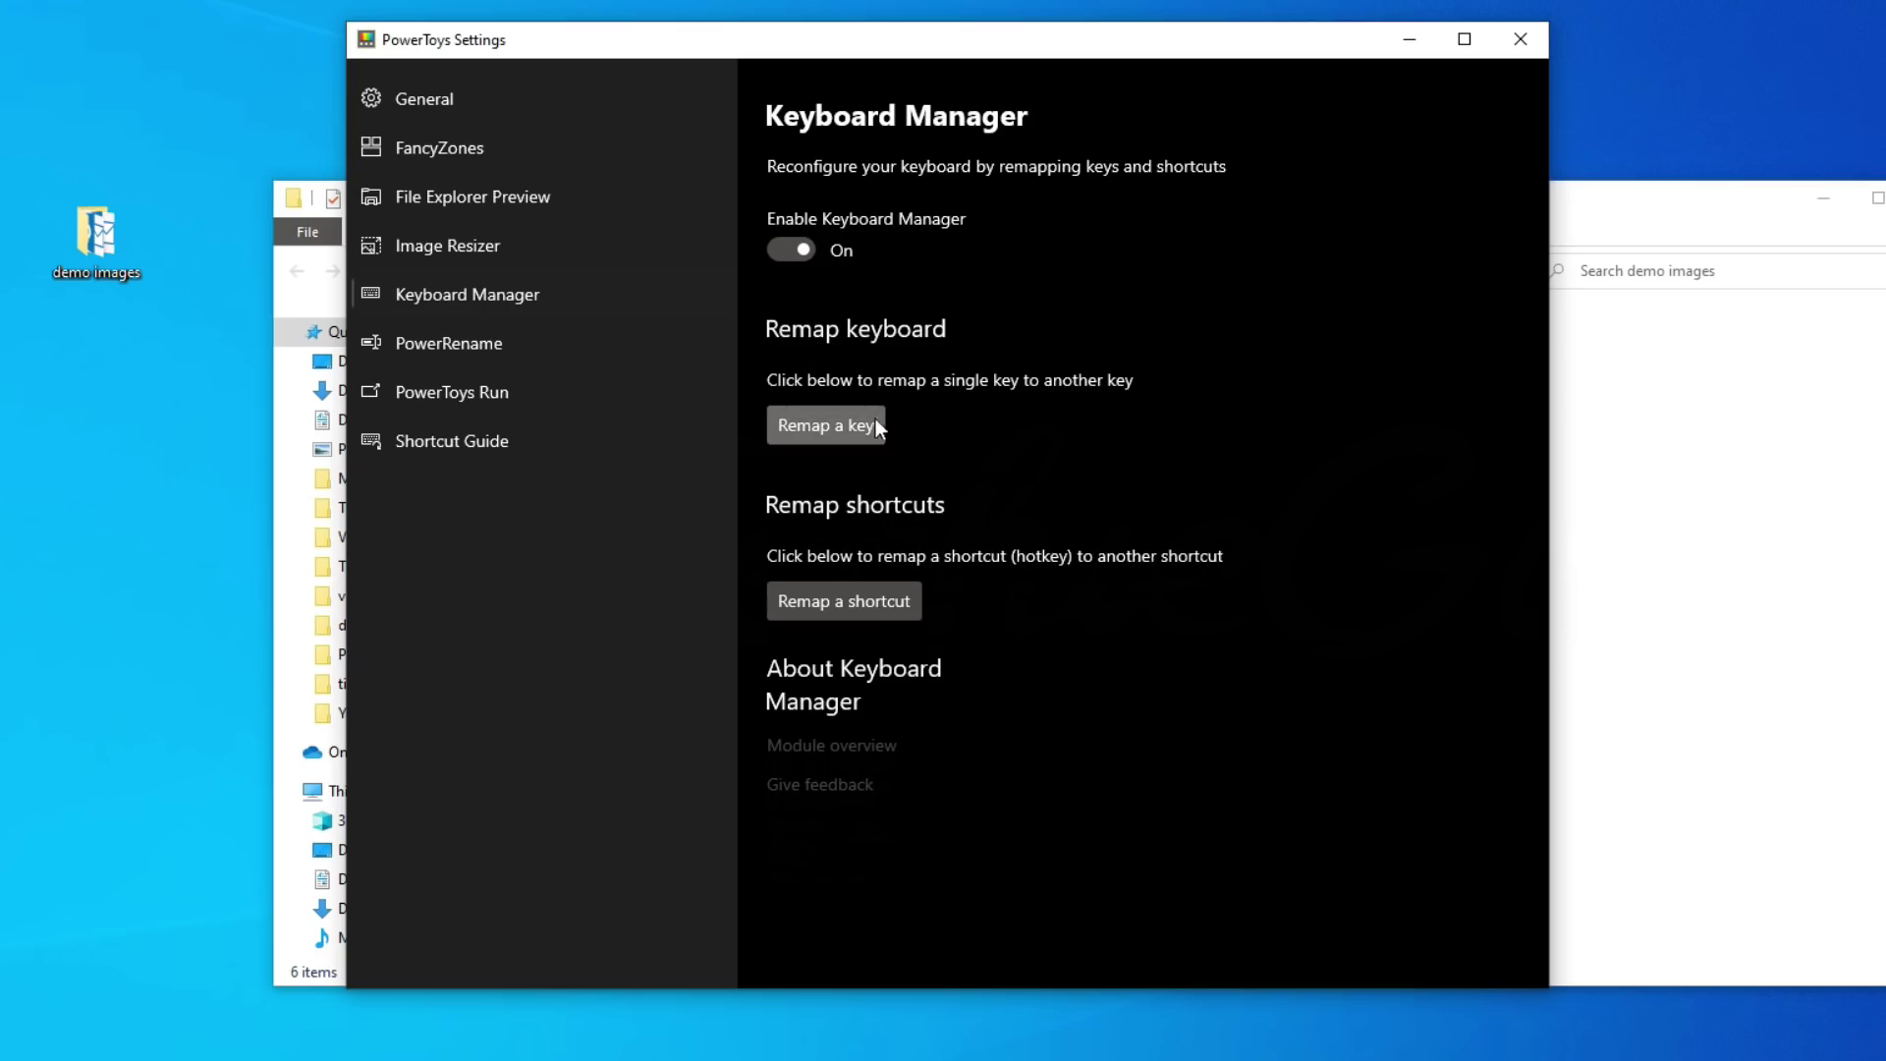
# Remap NumPad 0 to the Delete key in Keyboard Manager's Remap a key window.
pyautogui.click(858, 436)
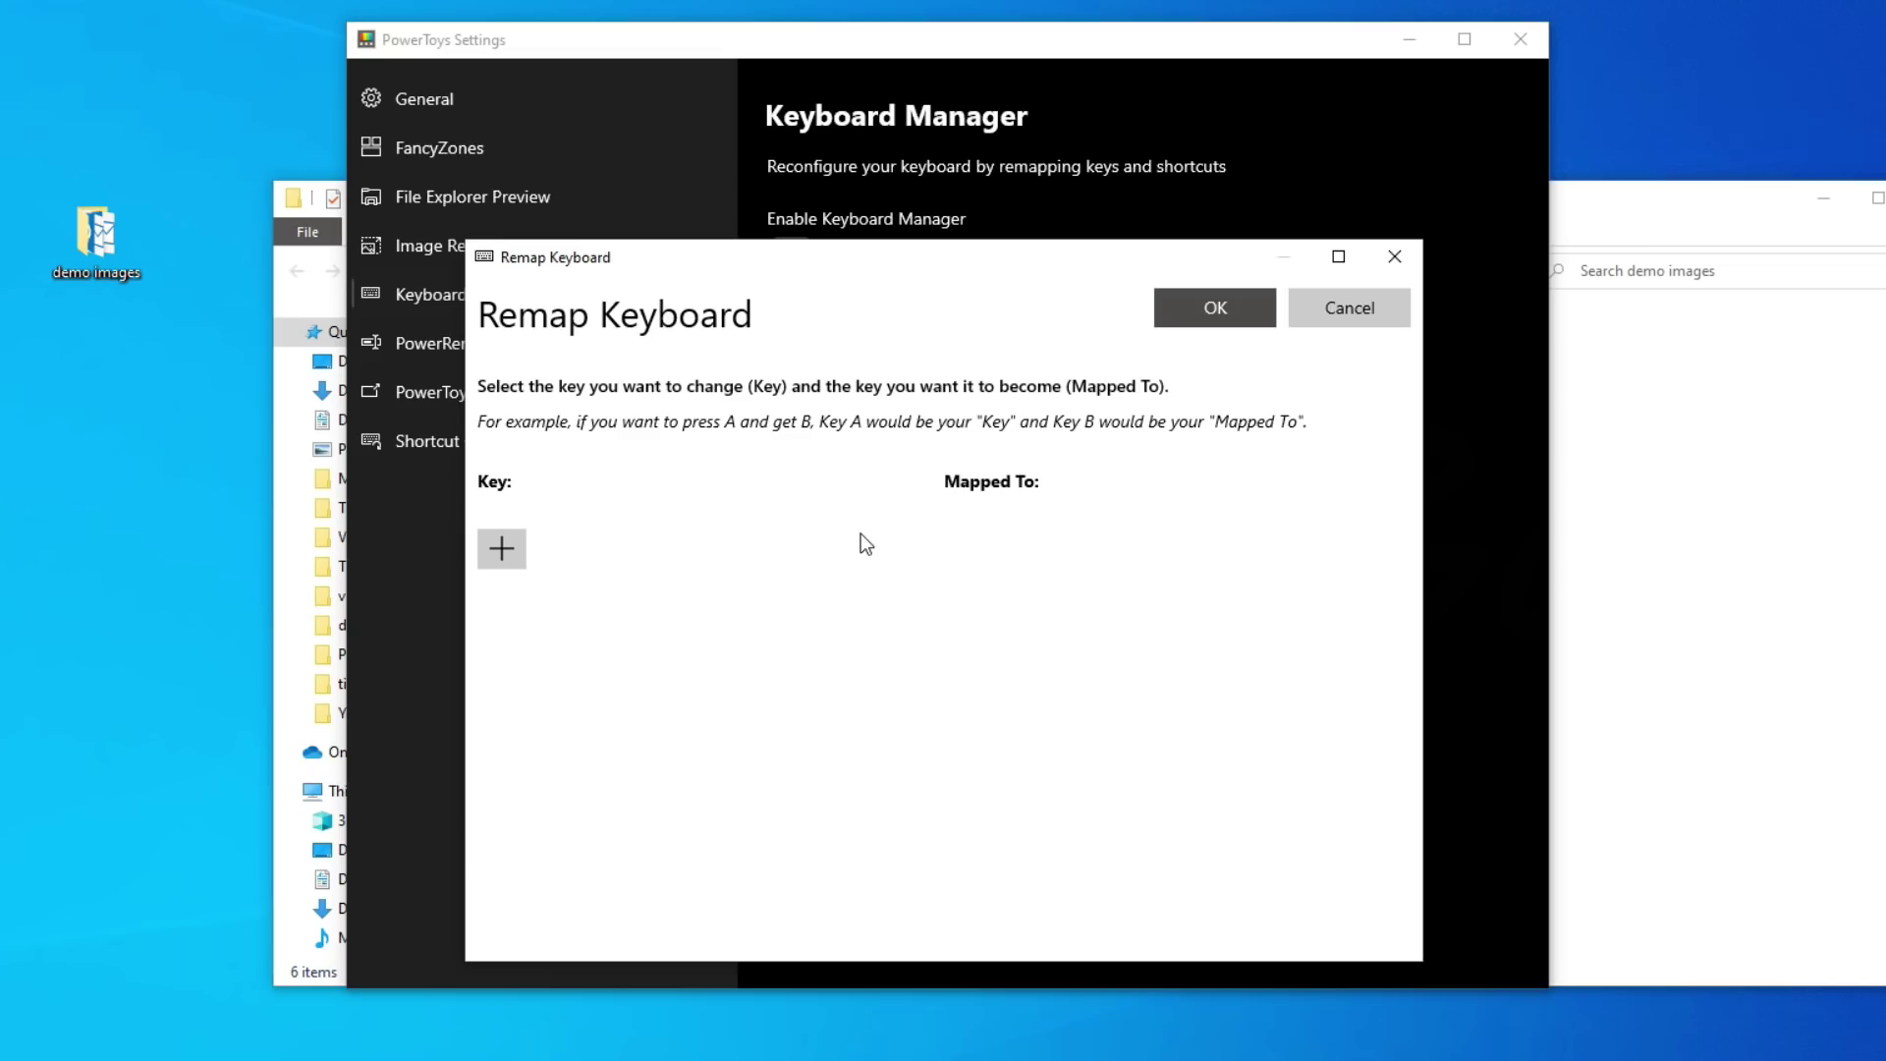
pyautogui.click(502, 548)
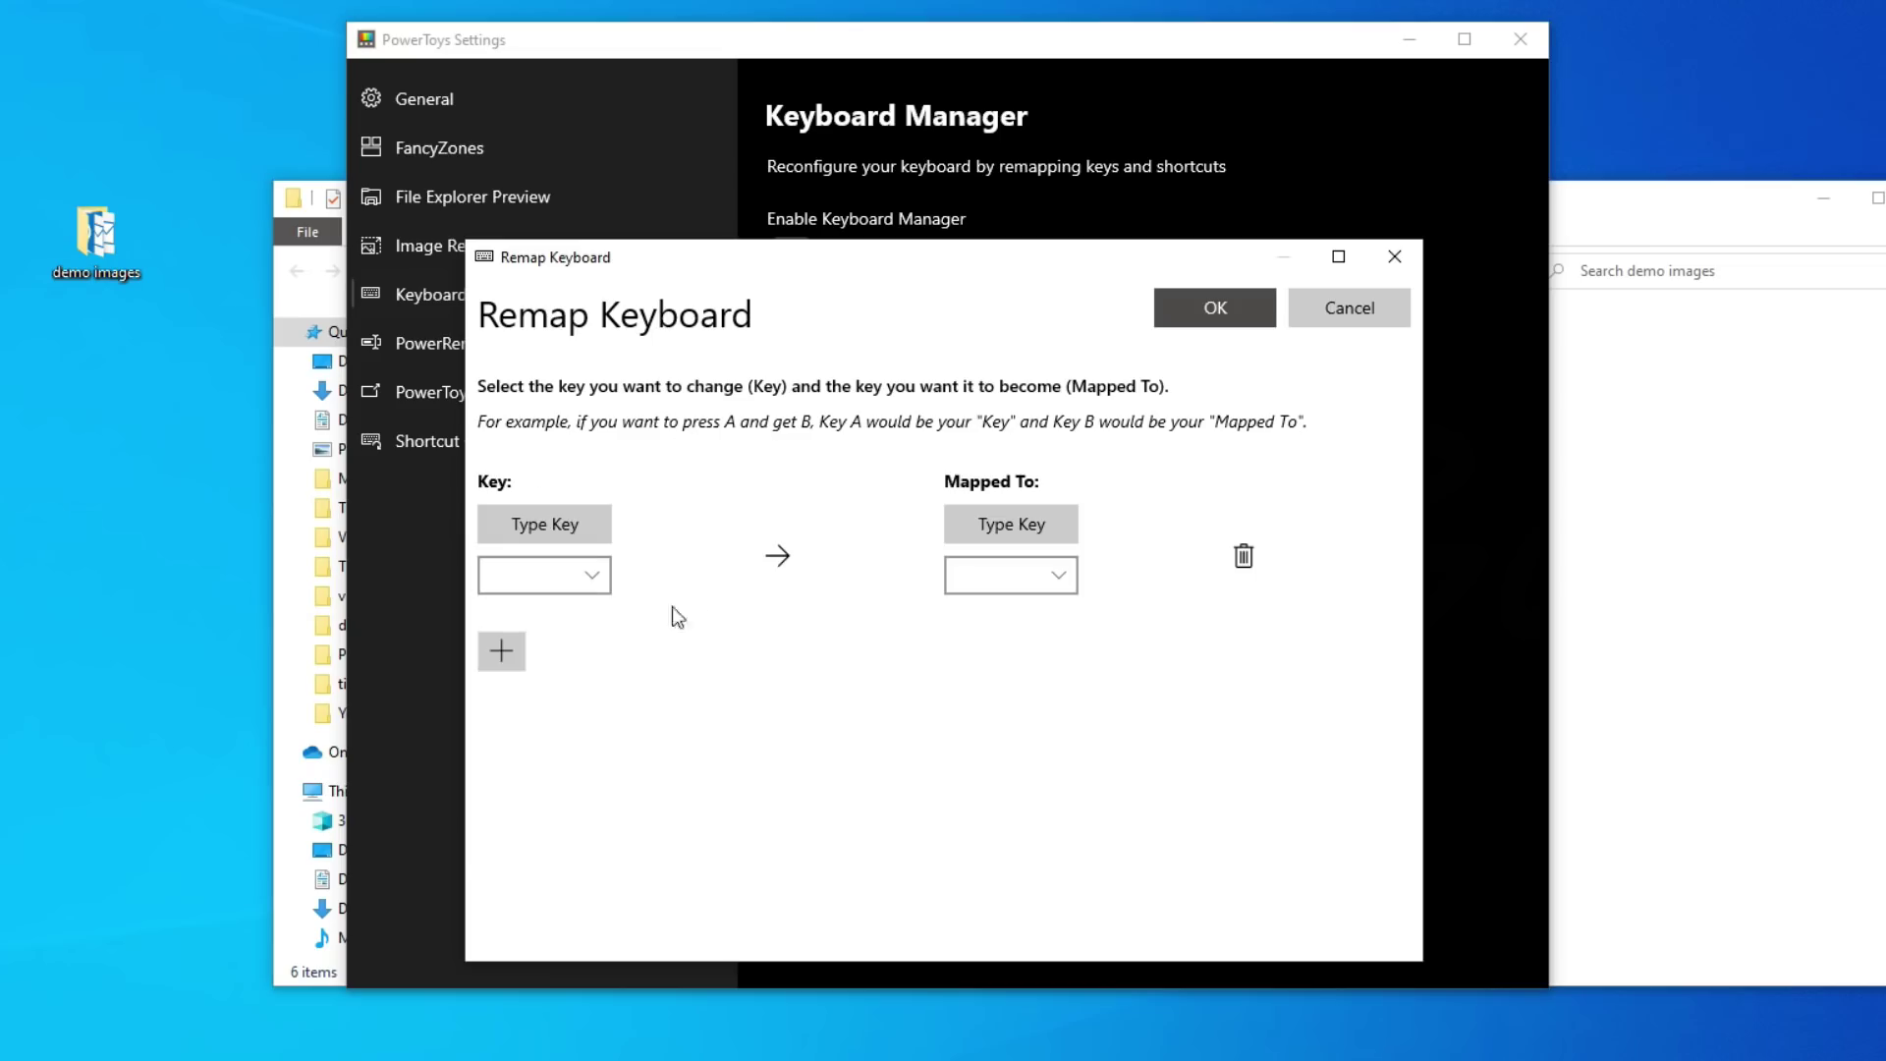
pyautogui.click(536, 525)
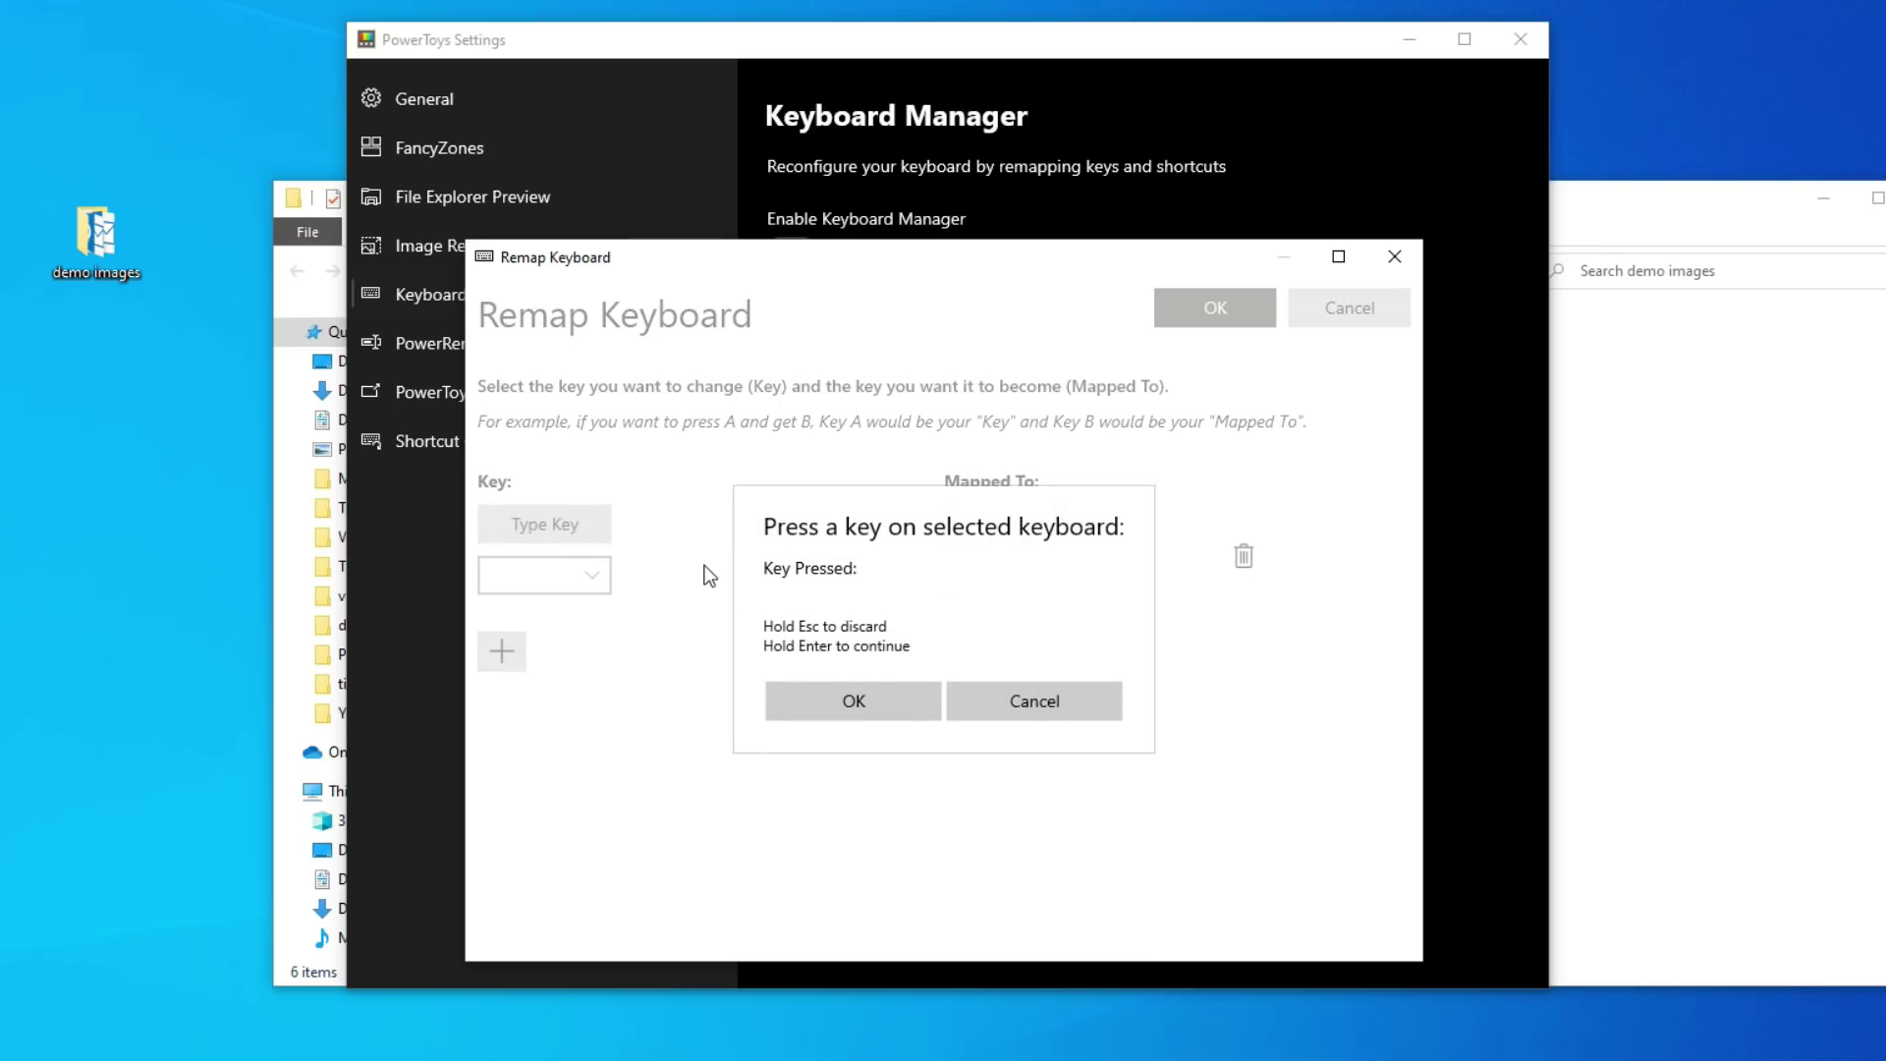
pyautogui.press('KP_0')
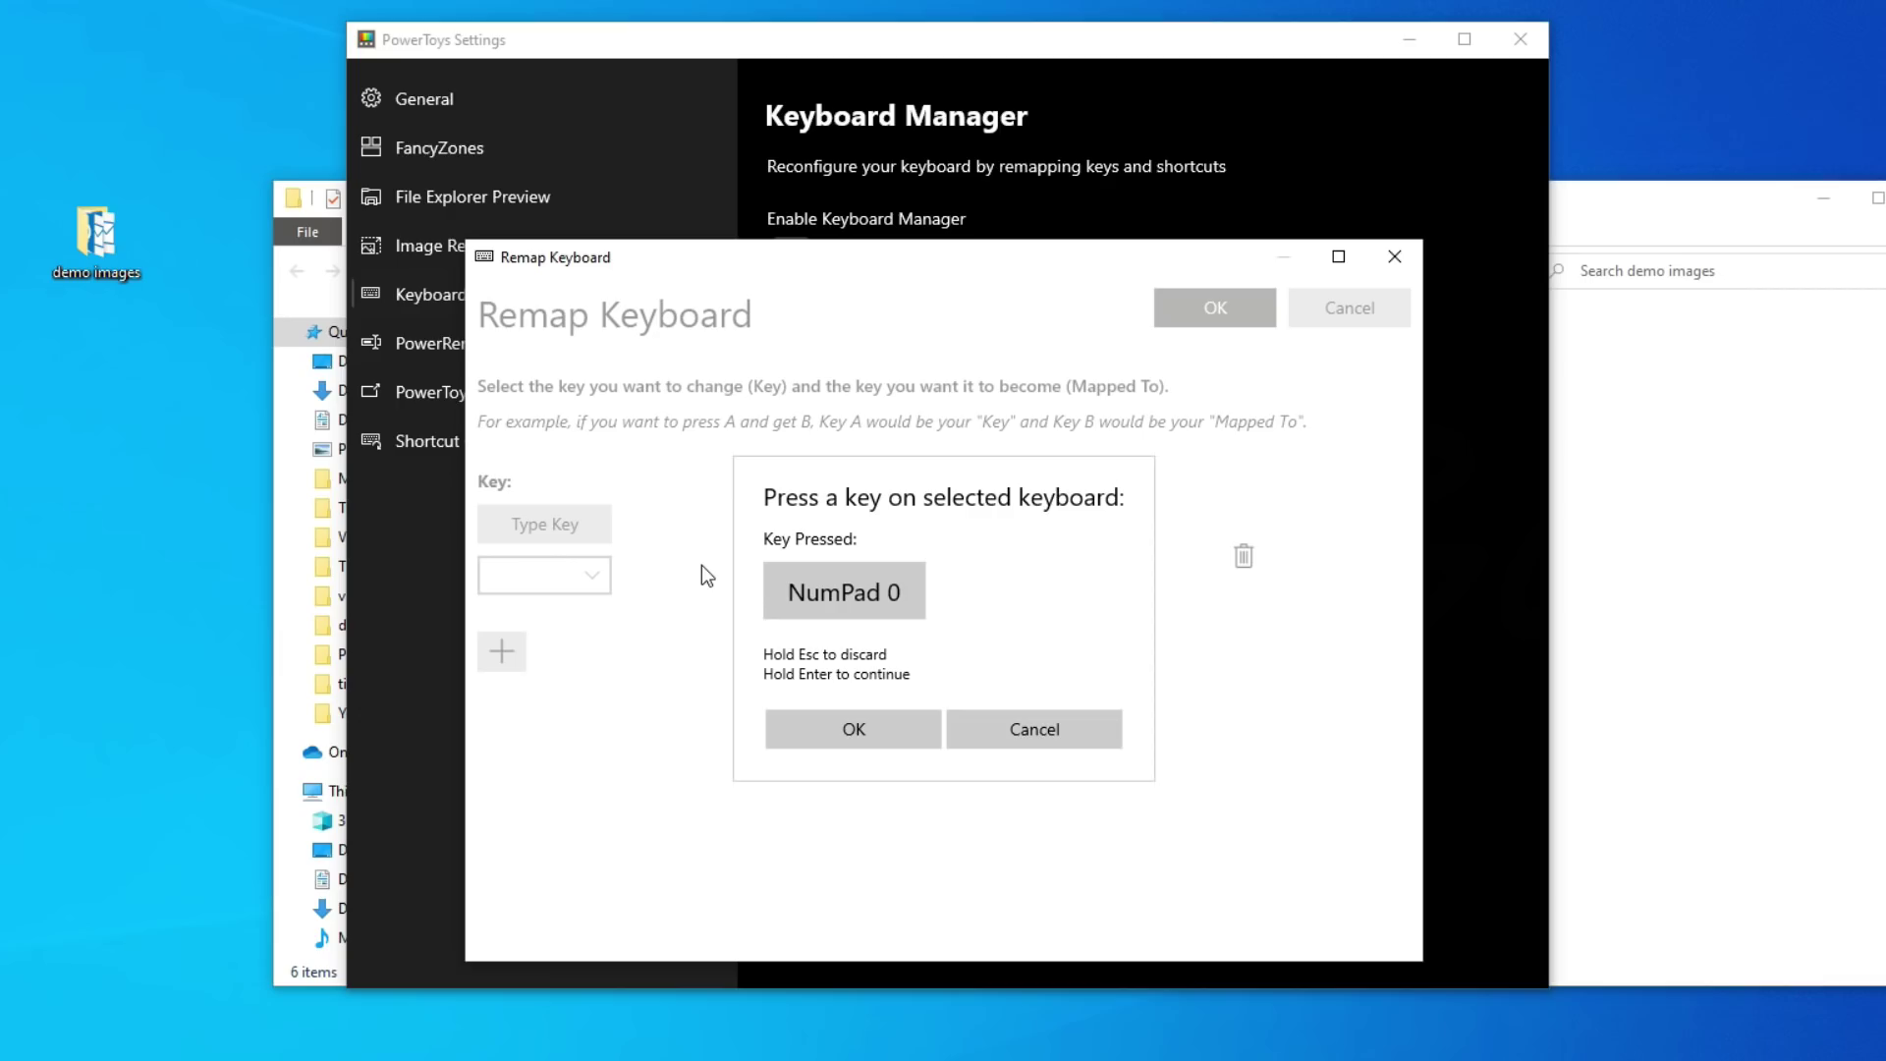
pyautogui.click(854, 728)
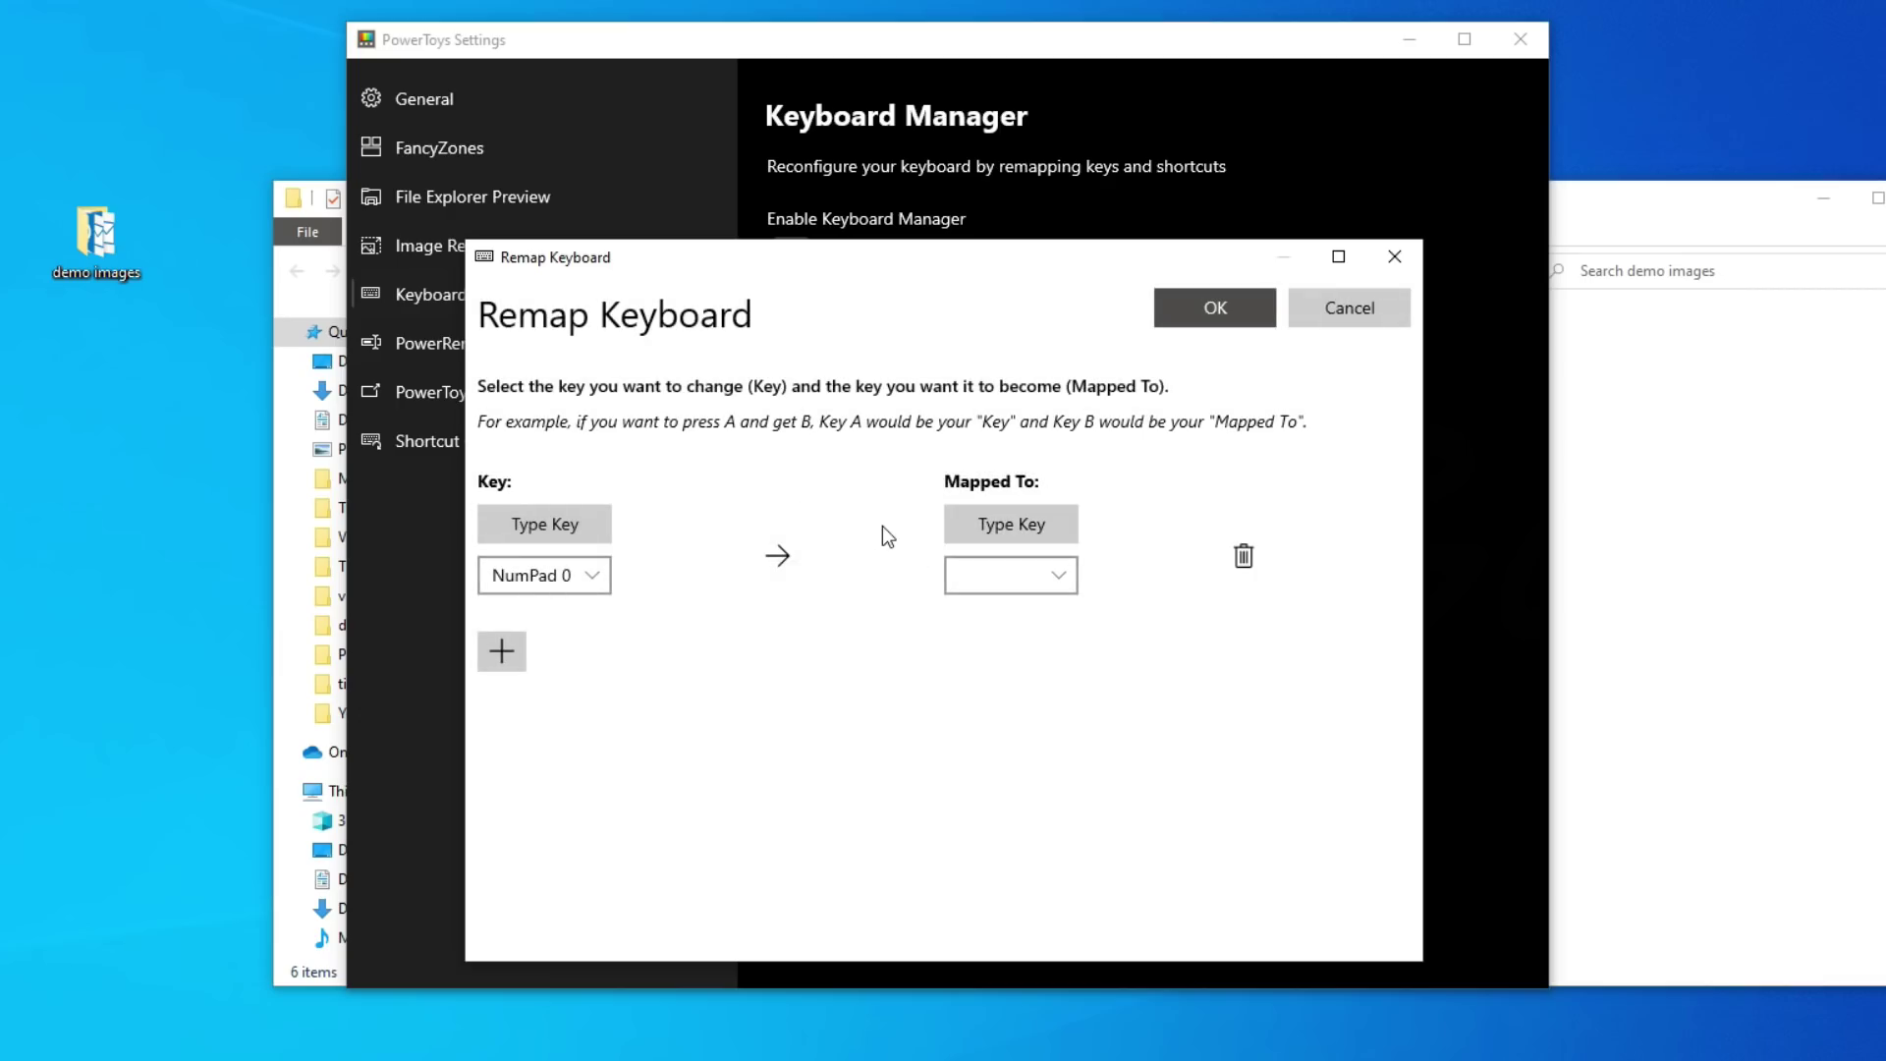
pyautogui.click(1016, 524)
pyautogui.press('Delete')
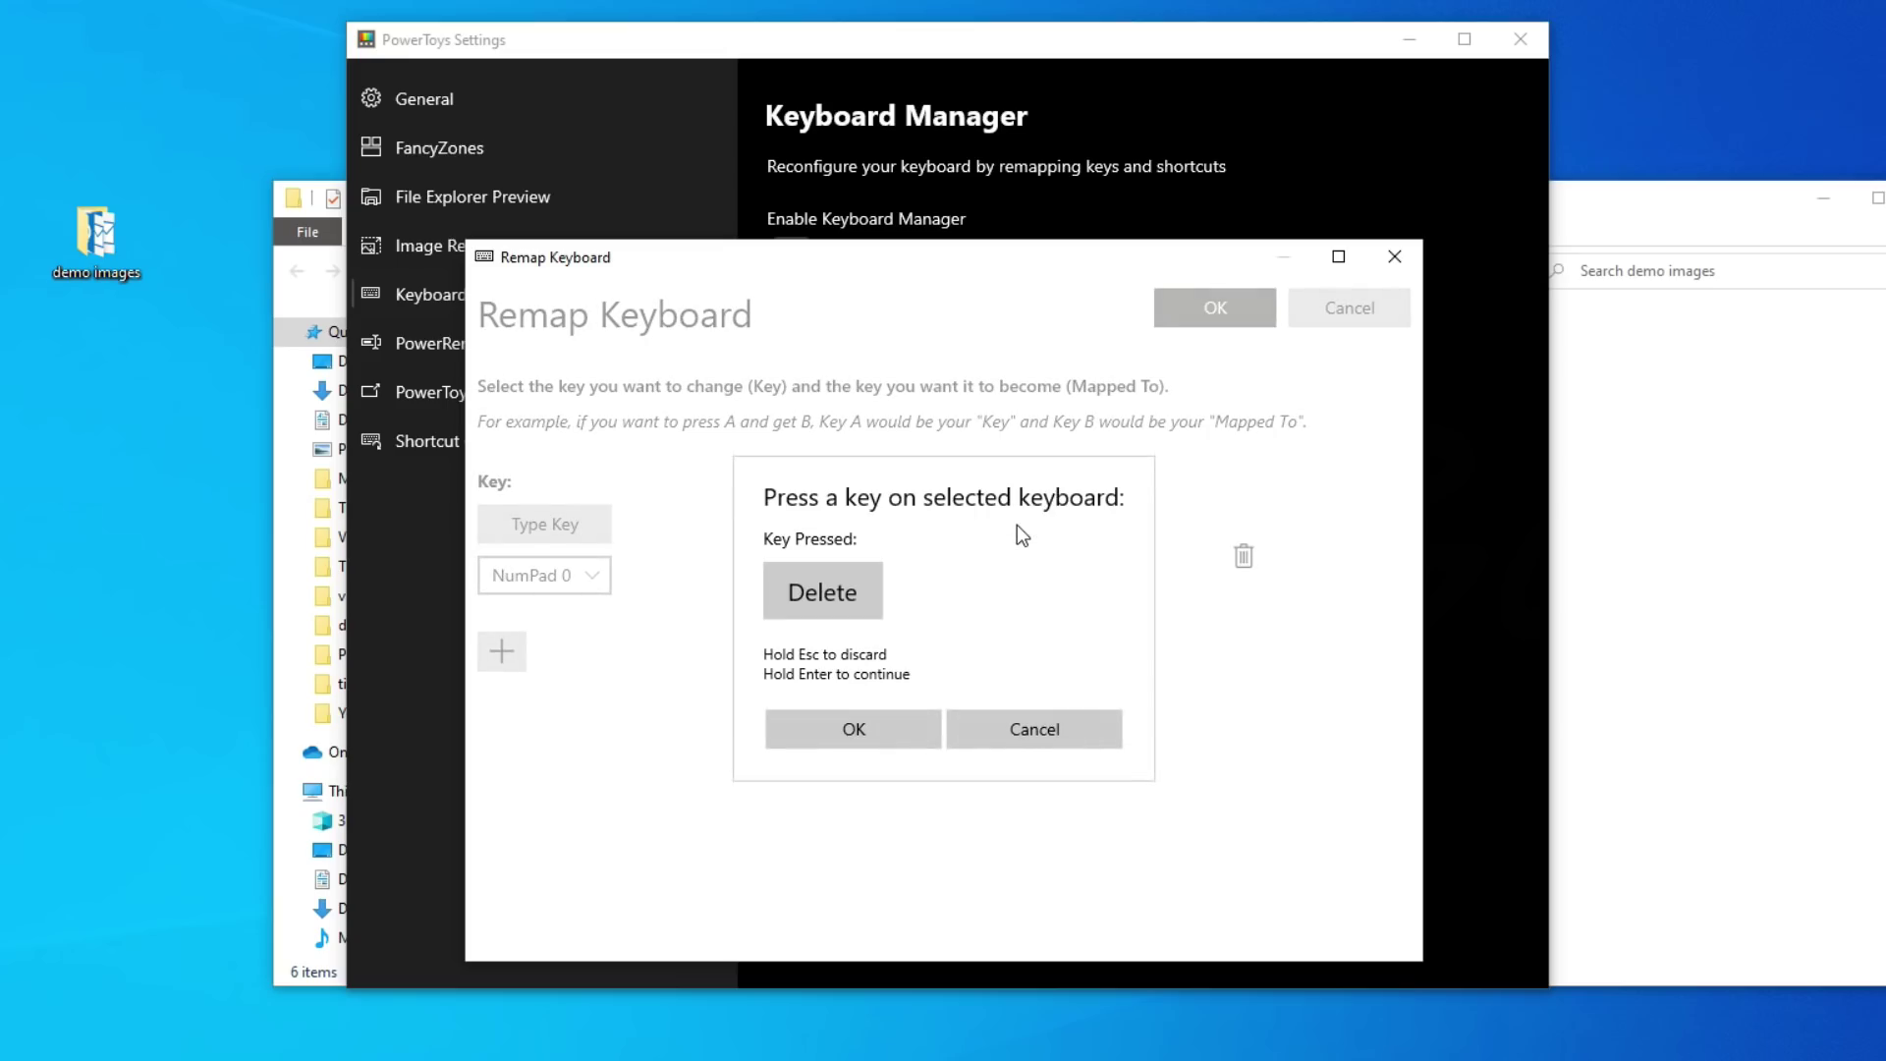
pyautogui.click(890, 725)
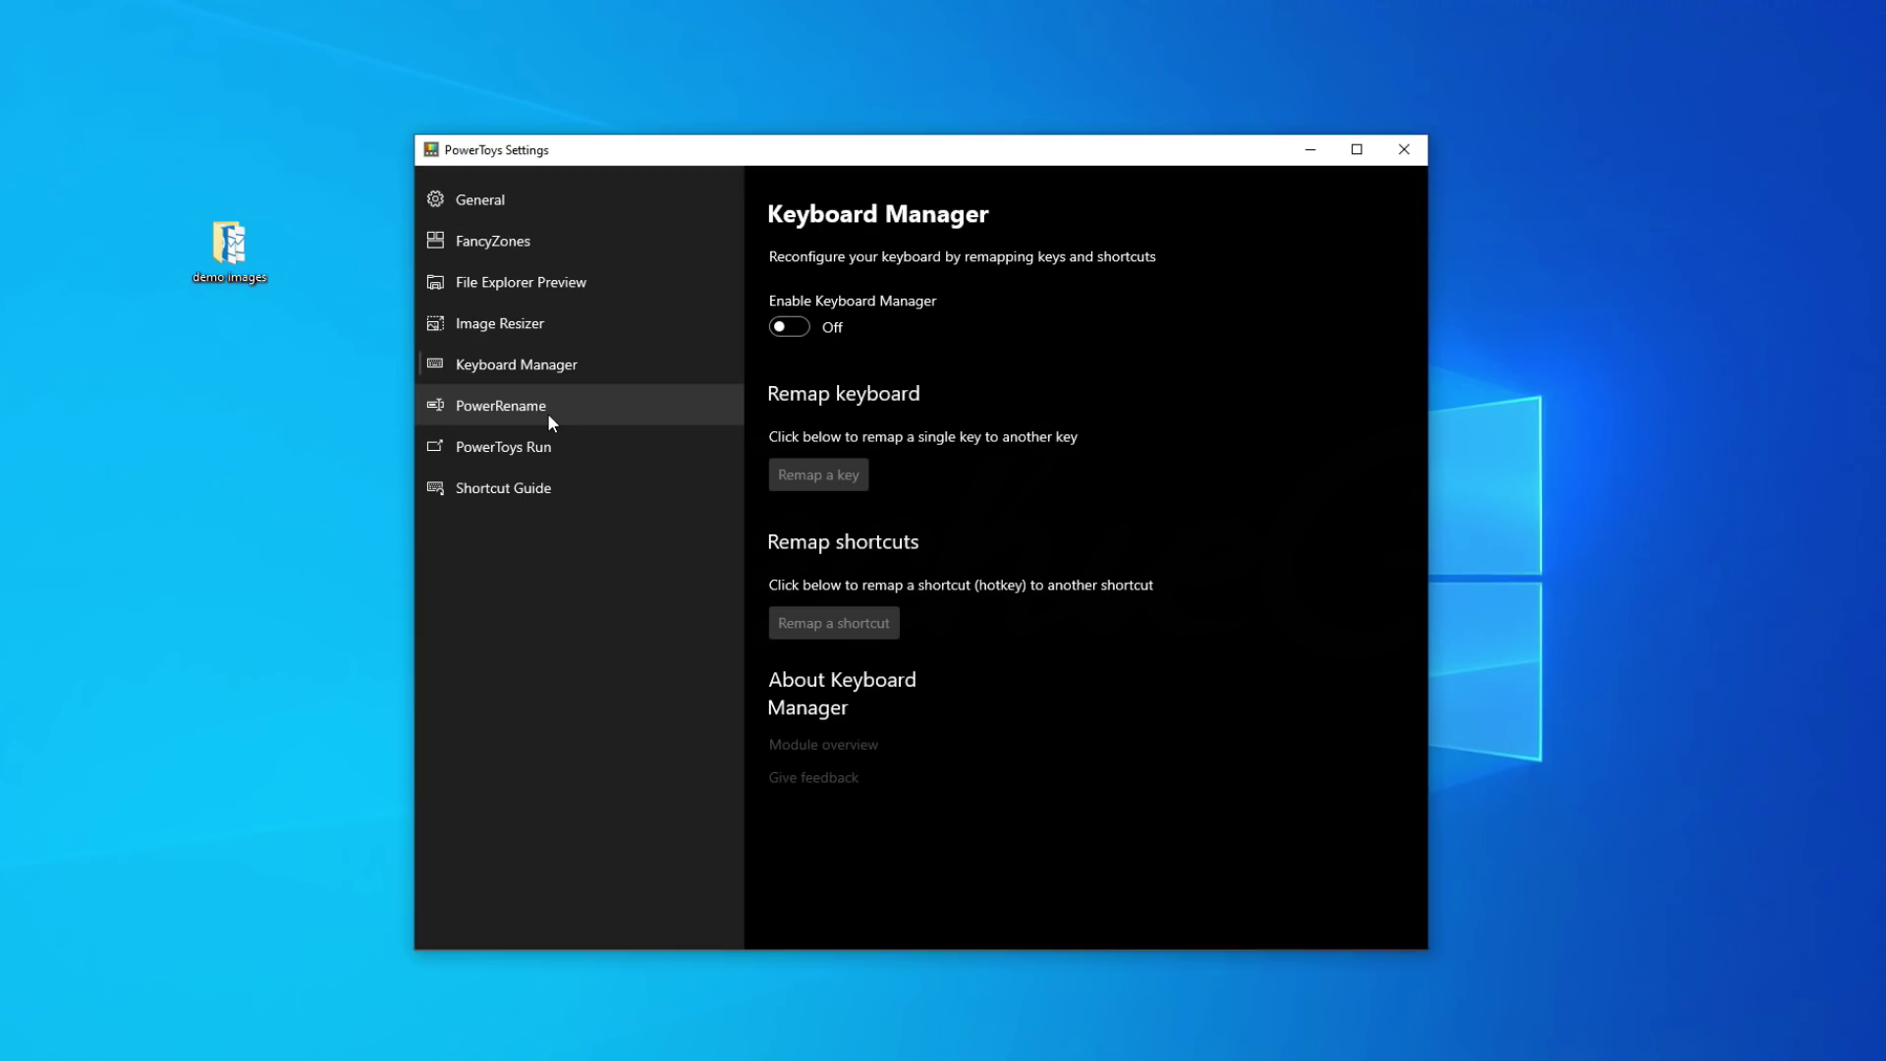
# Set PowerToys Run's maximum number of results to 4.
pyautogui.click(548, 420)
pyautogui.click(548, 454)
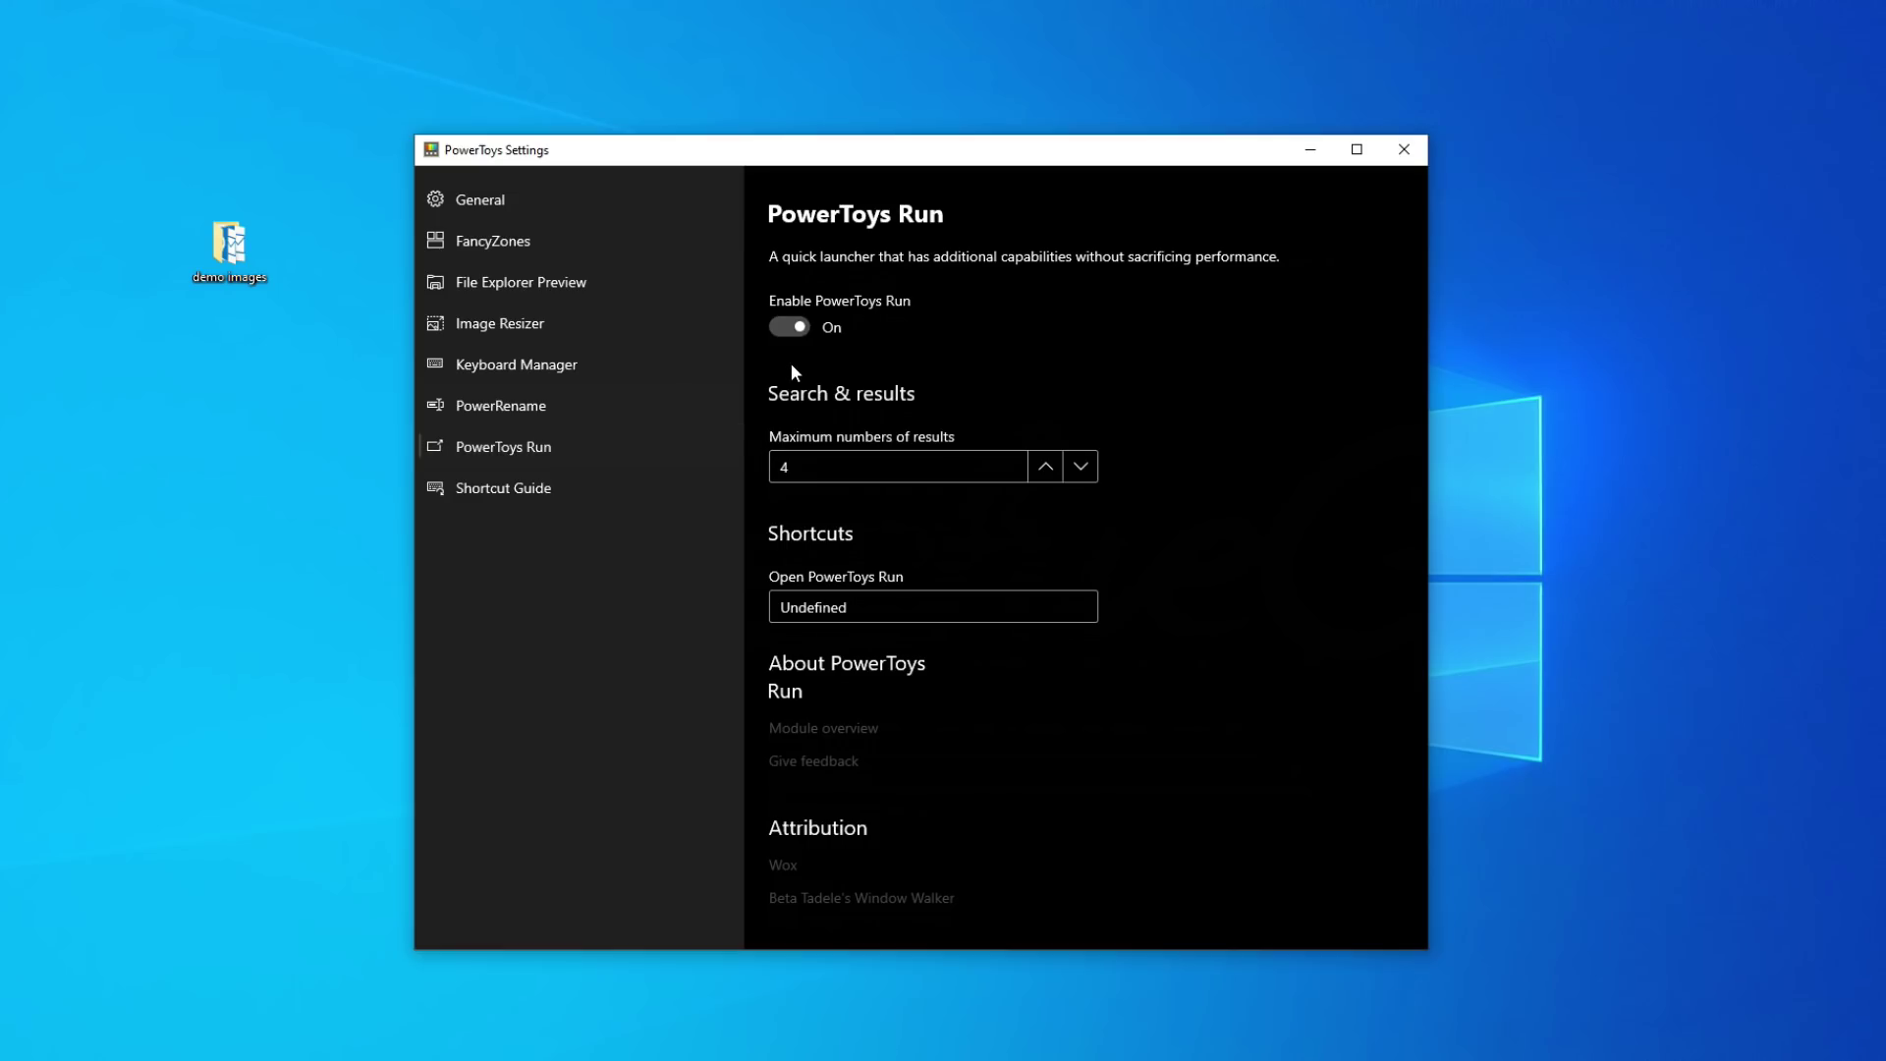
pyautogui.click(841, 466)
pyautogui.write('8')
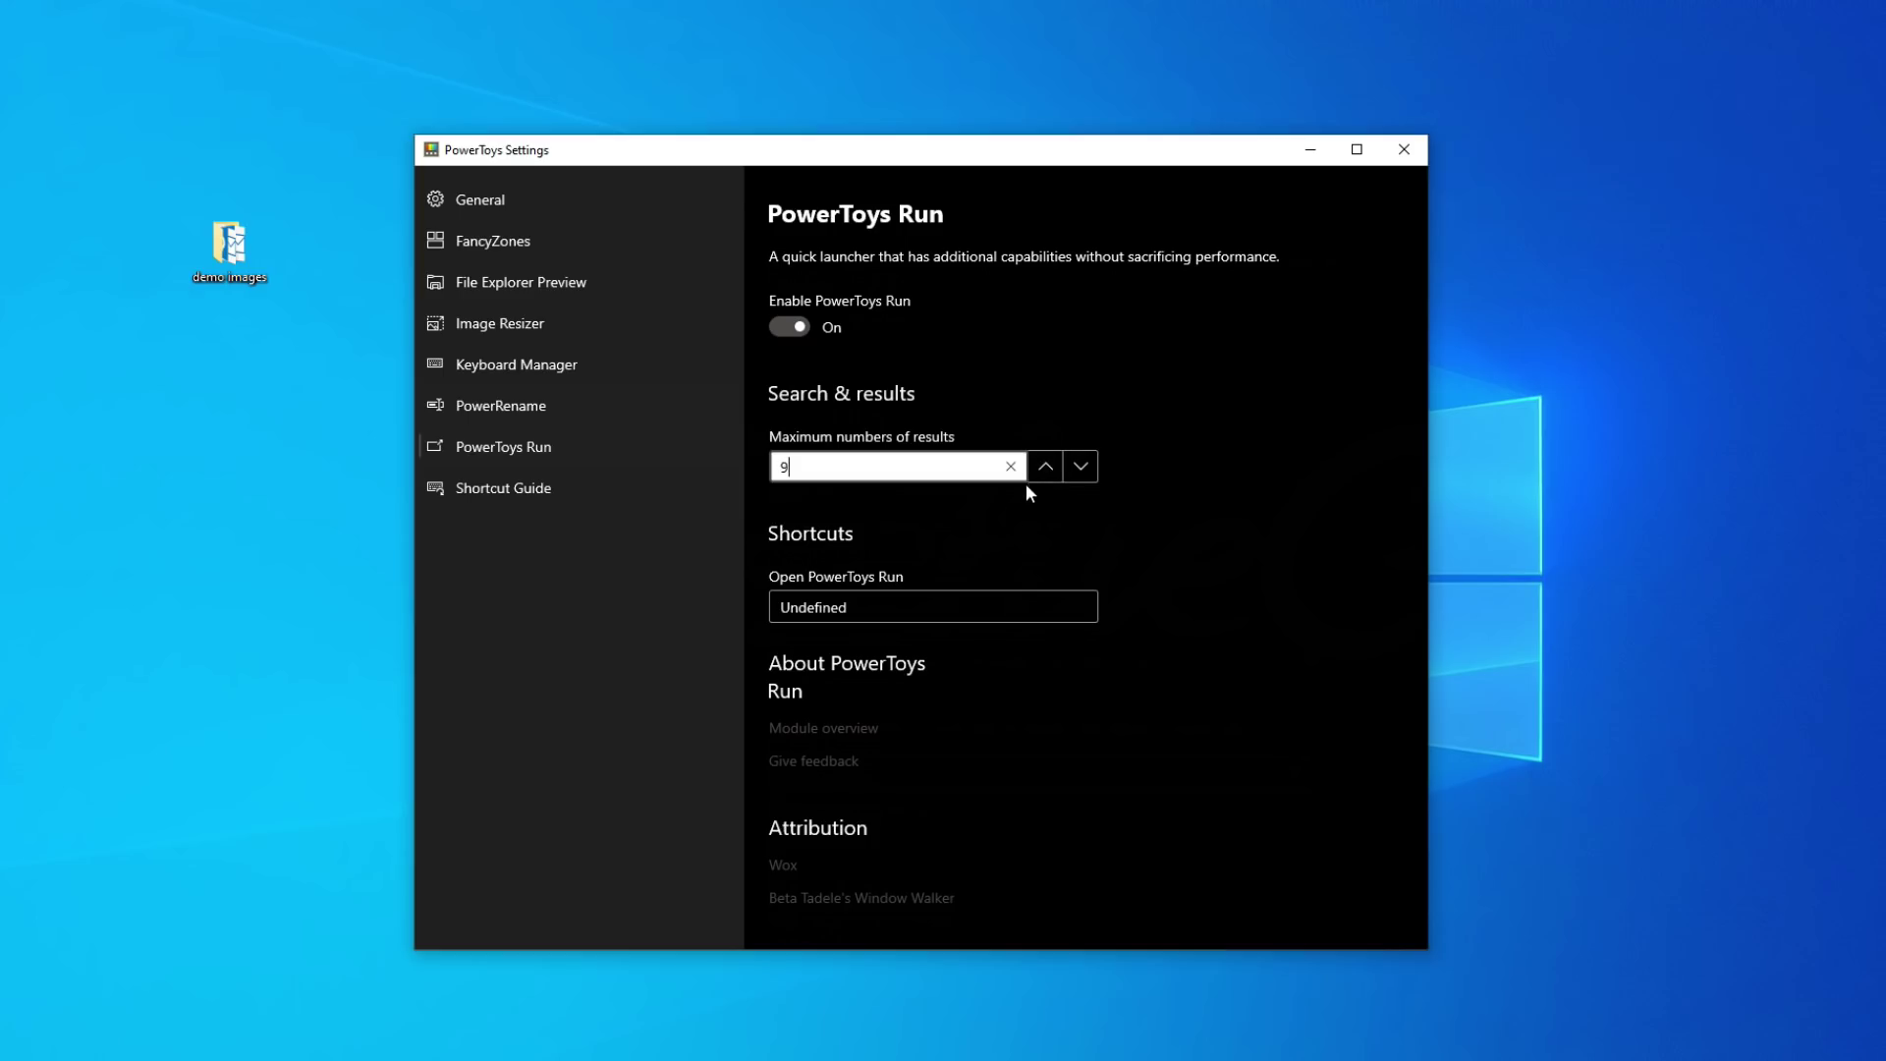
pyautogui.doubleClick(1091, 473)
pyautogui.click(1090, 470)
pyautogui.click(1064, 524)
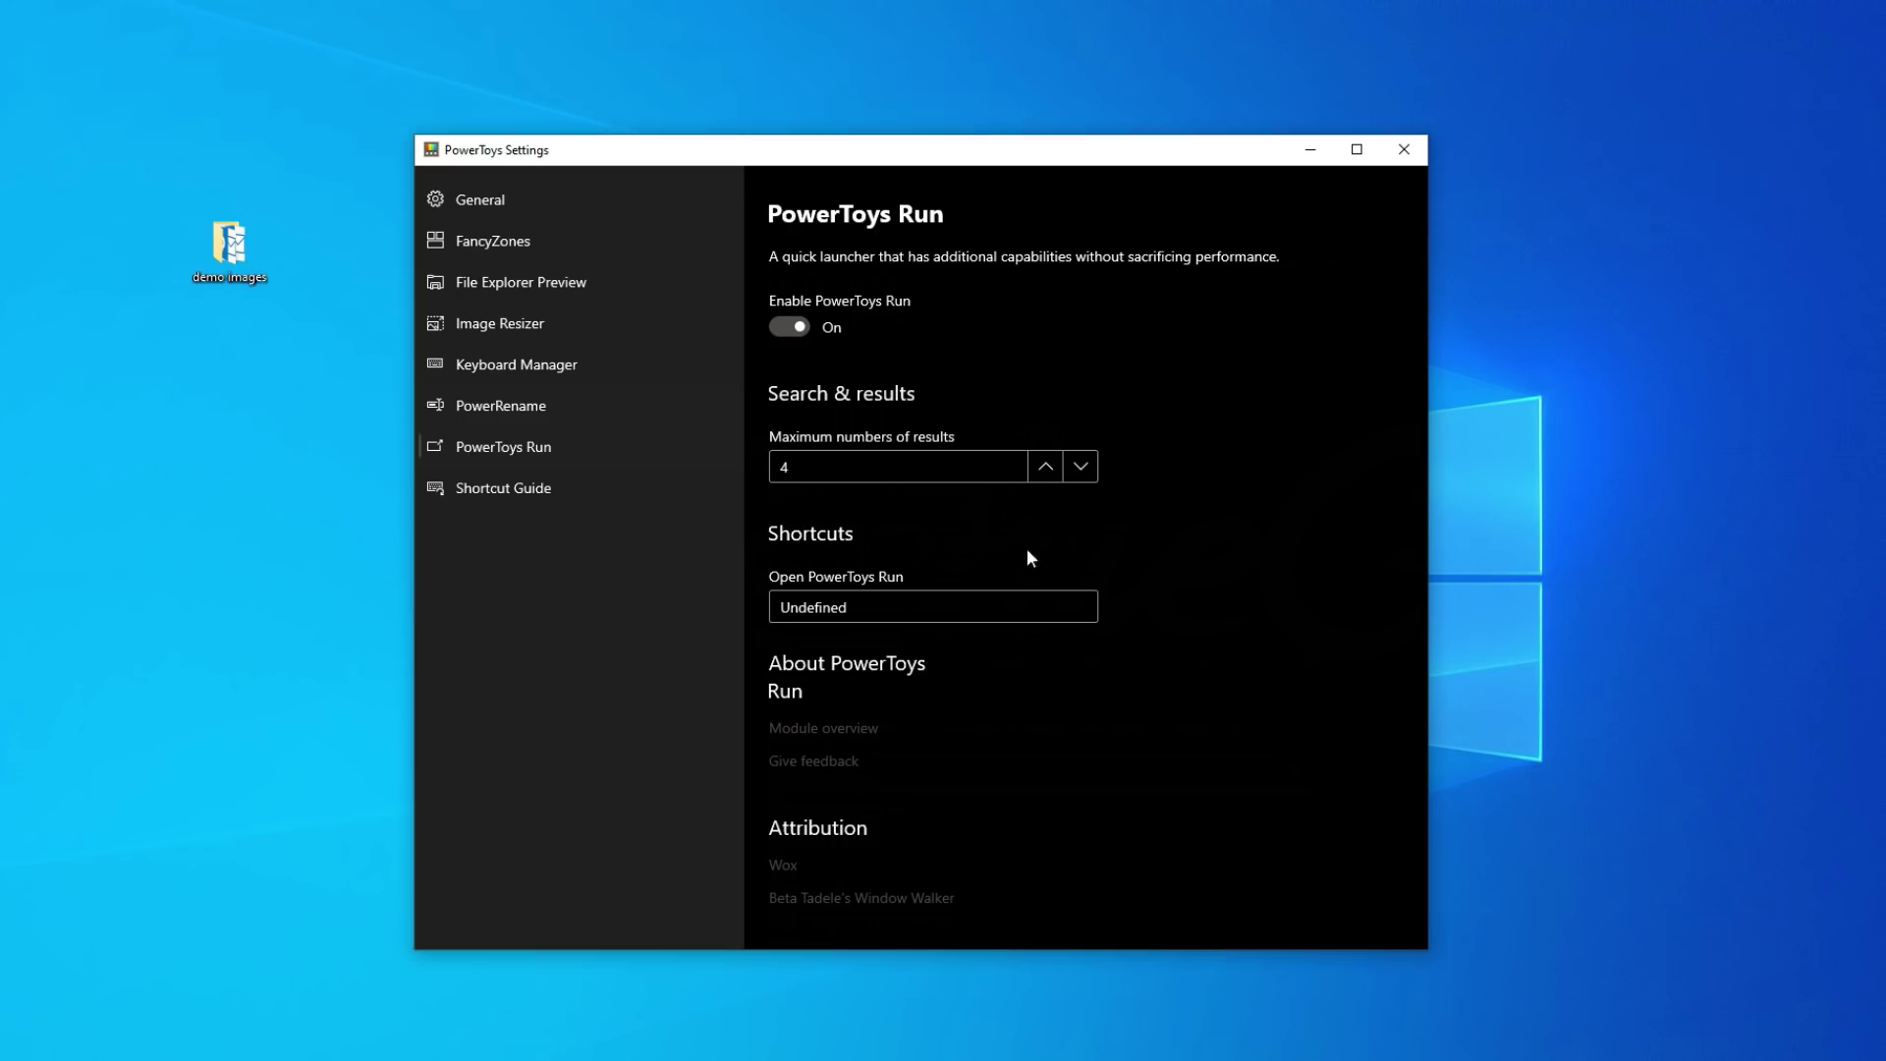
# Make Ctrl+Space open PowerToys Run, then minimize the settings window.
pyautogui.click(987, 605)
pyautogui.hotkey('ctrl', 'space')
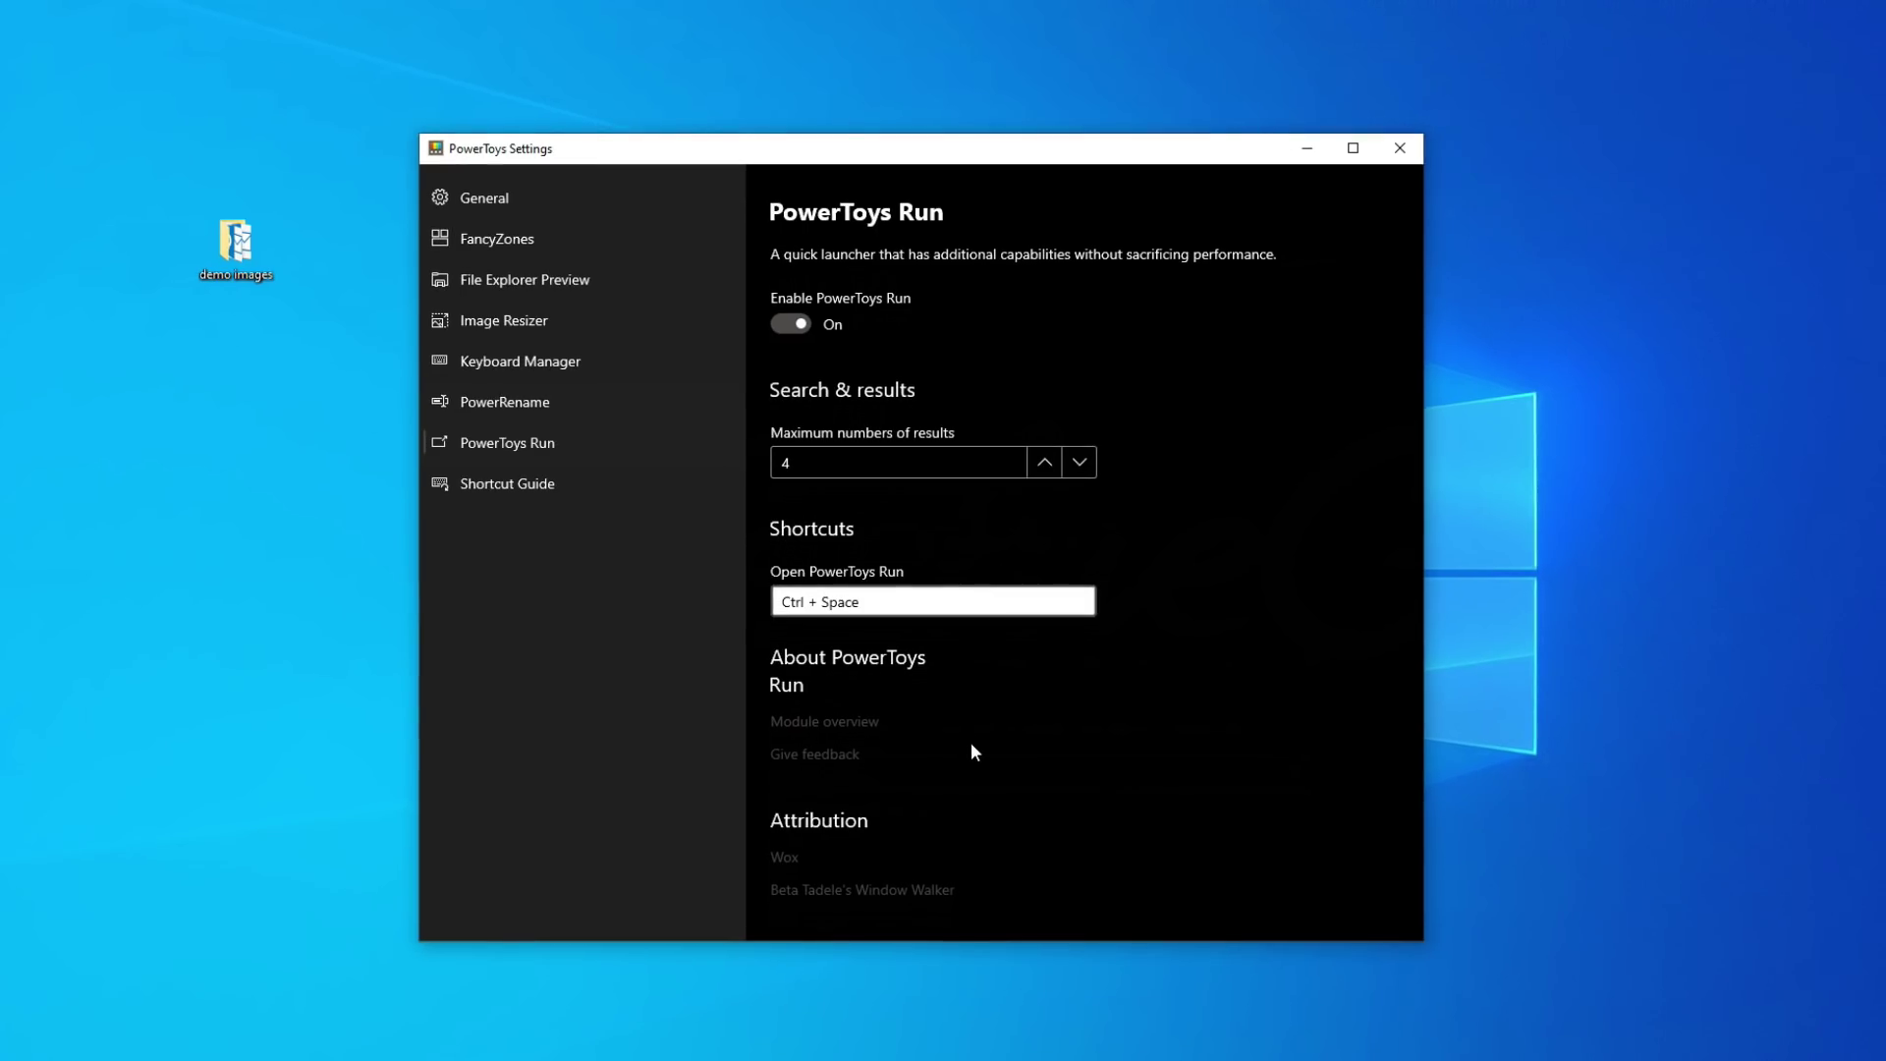
pyautogui.click(584, 447)
pyautogui.moveTo(849, 160); pyautogui.dragTo(897, 492)
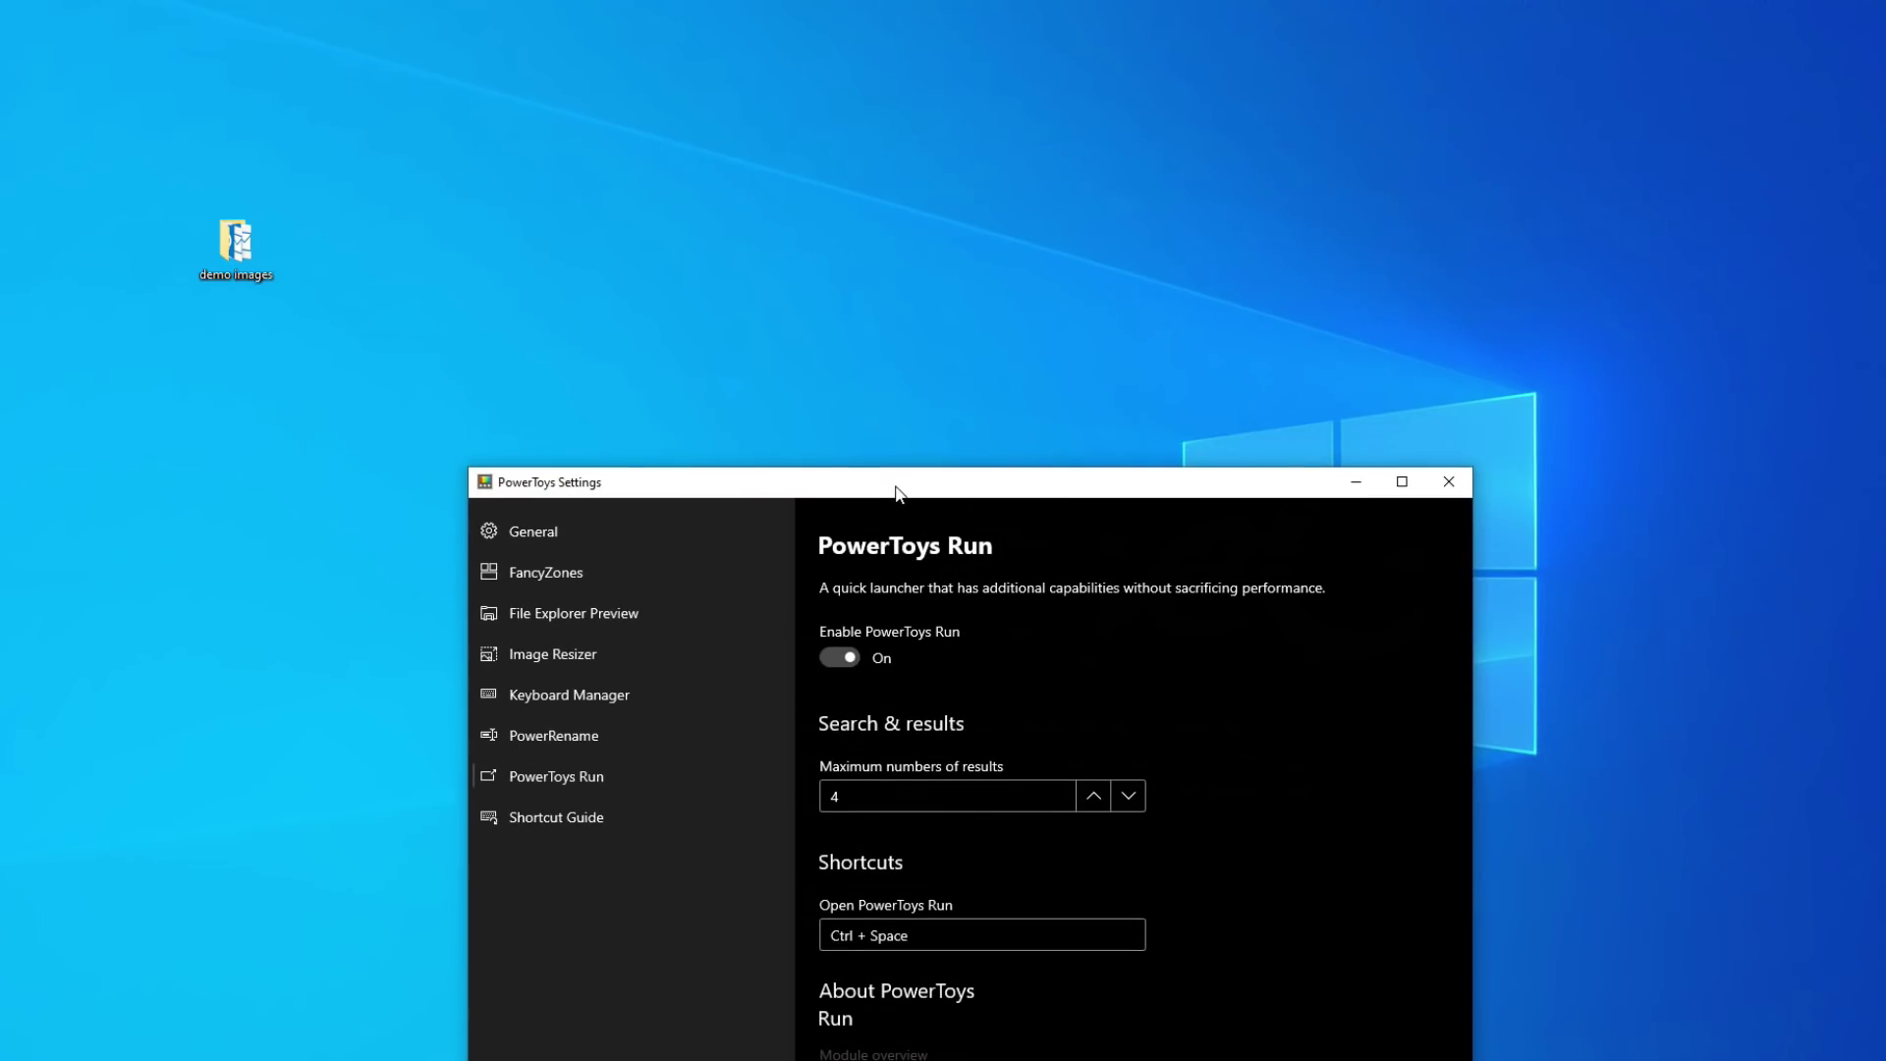
pyautogui.click(1357, 484)
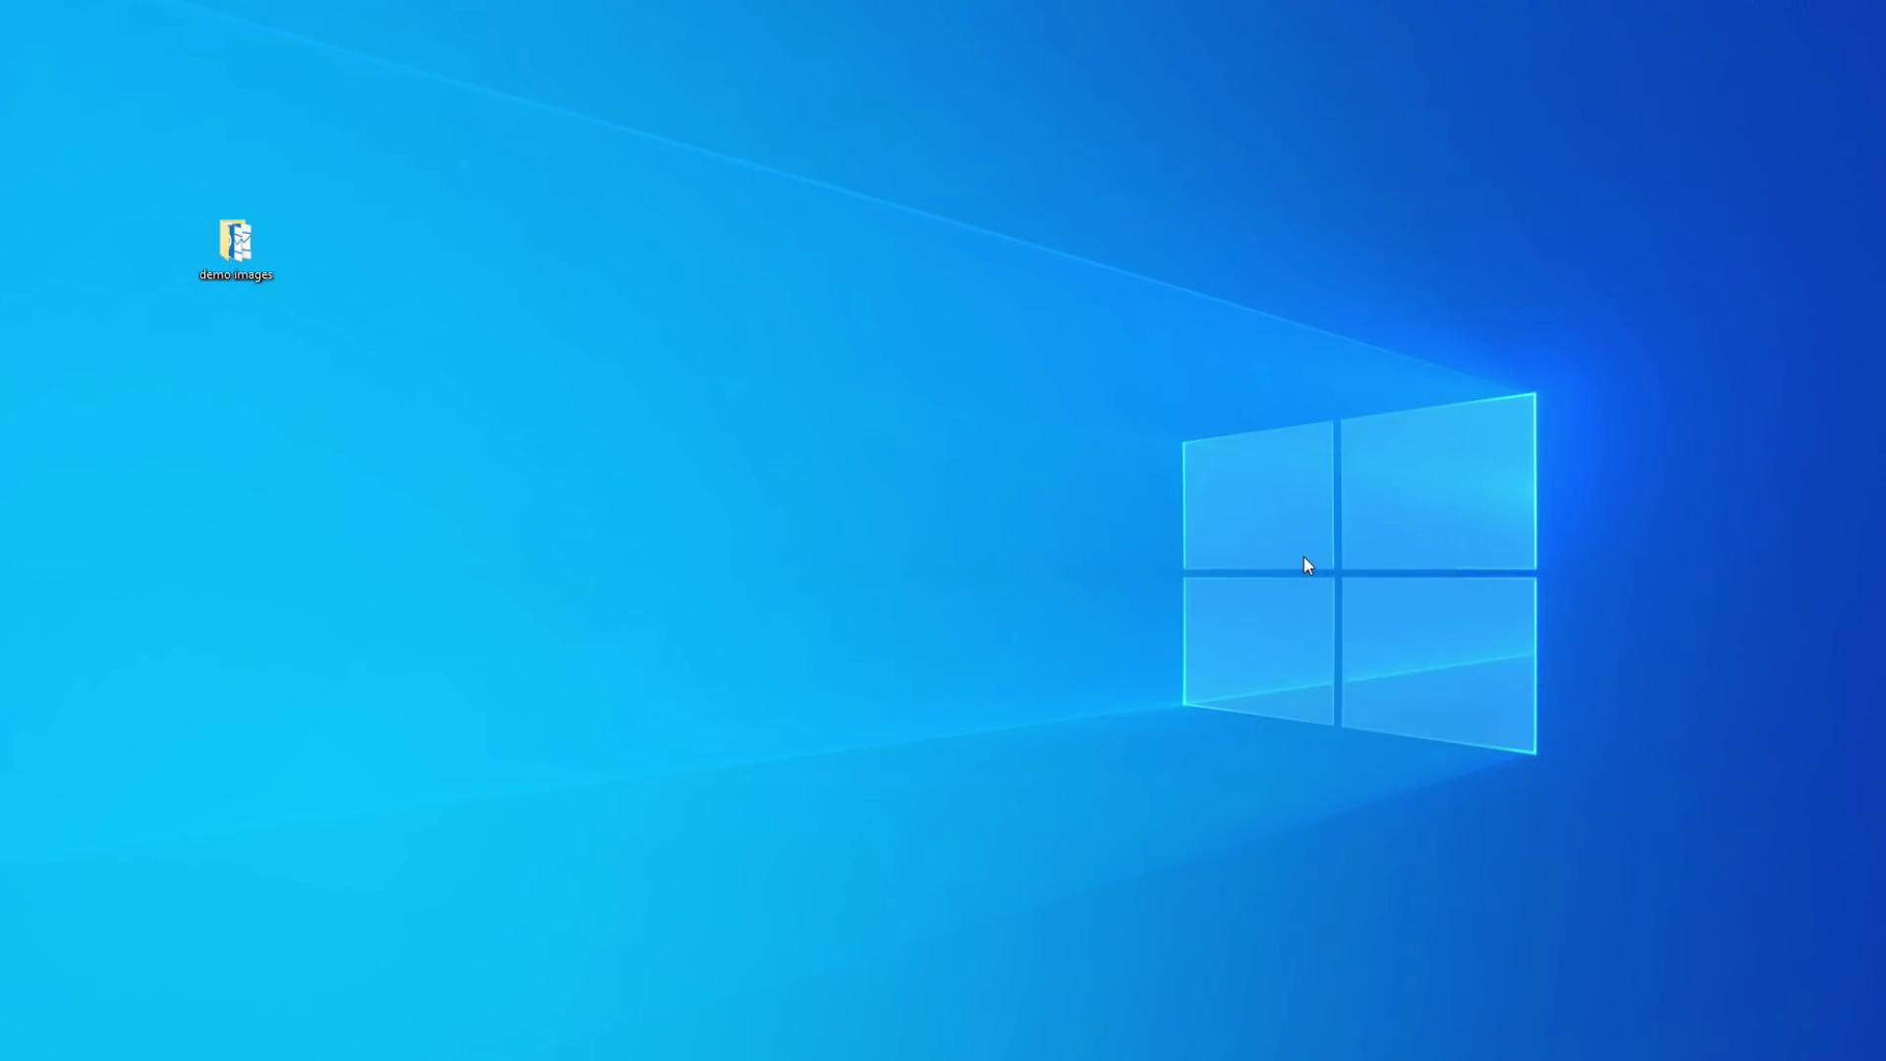
# Open the PowerToys Run launcher with Alt+Space and search for 'note', selecting the query.
pyautogui.hotkey('alt', 'space')
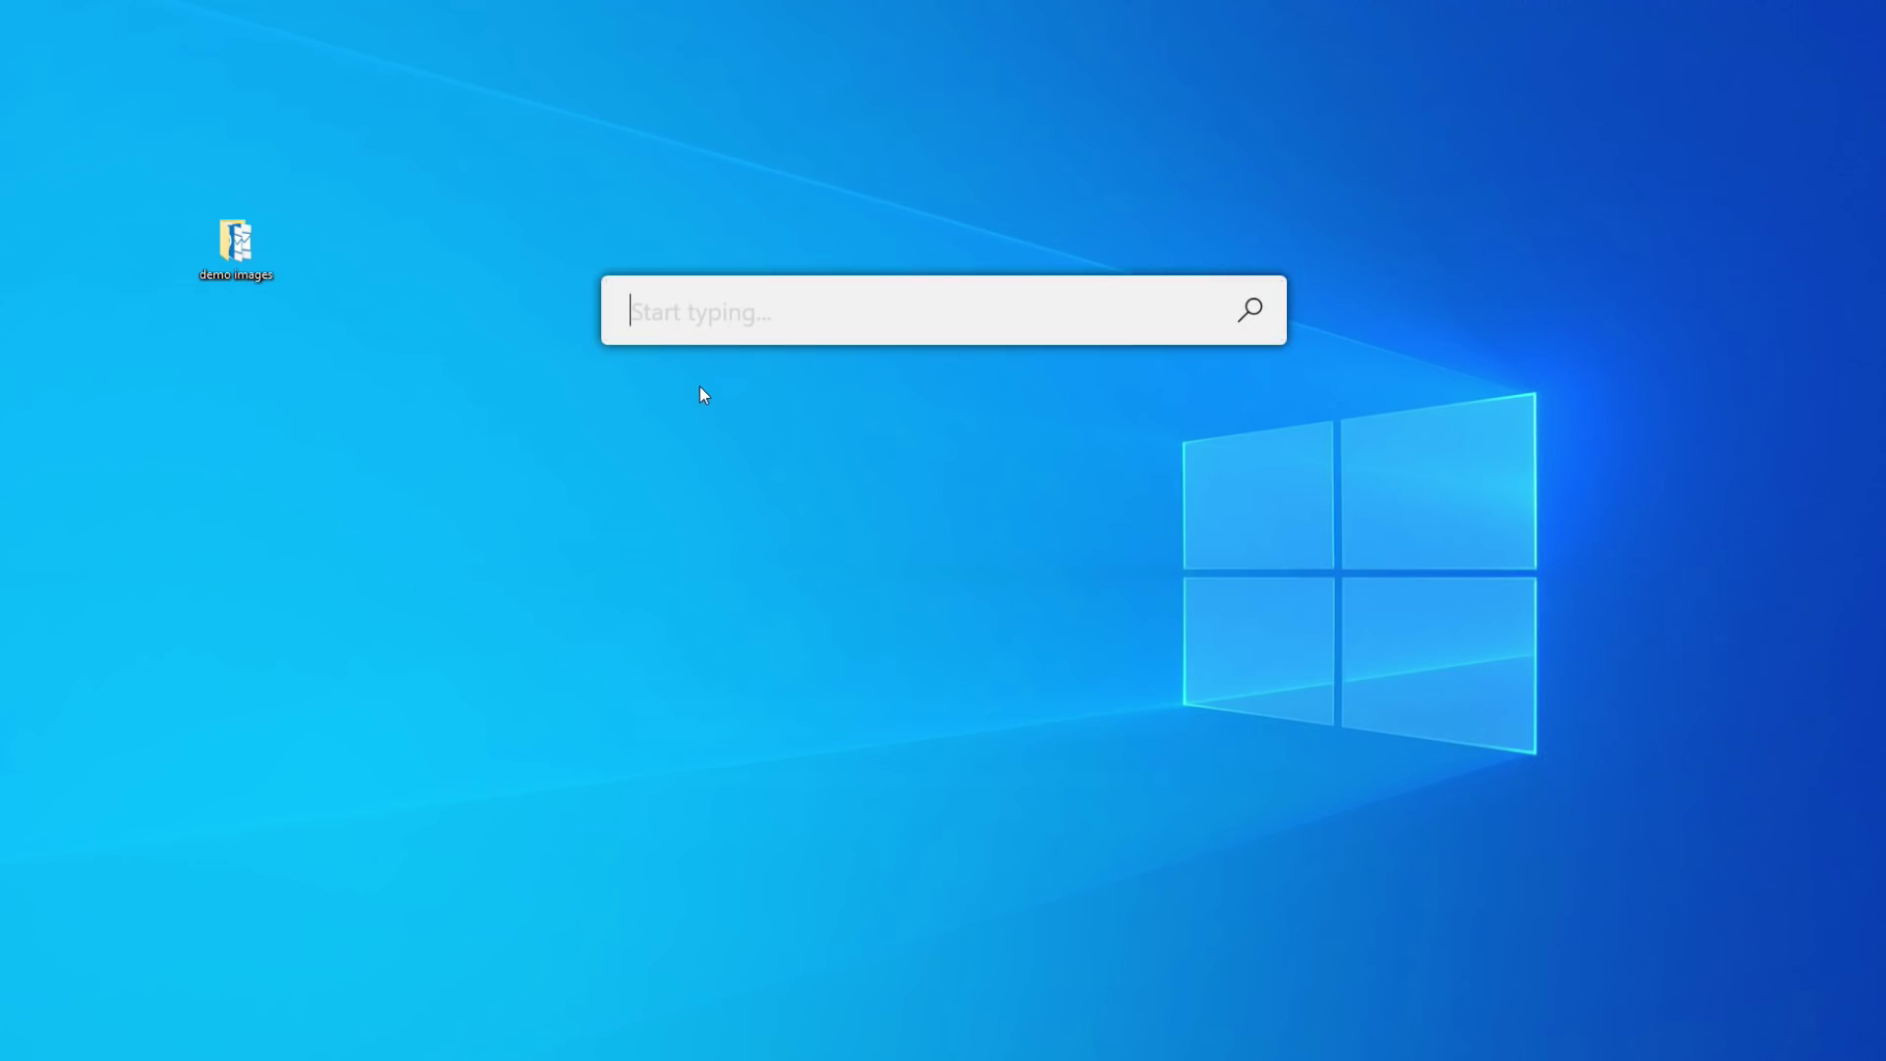
pyautogui.write('note')
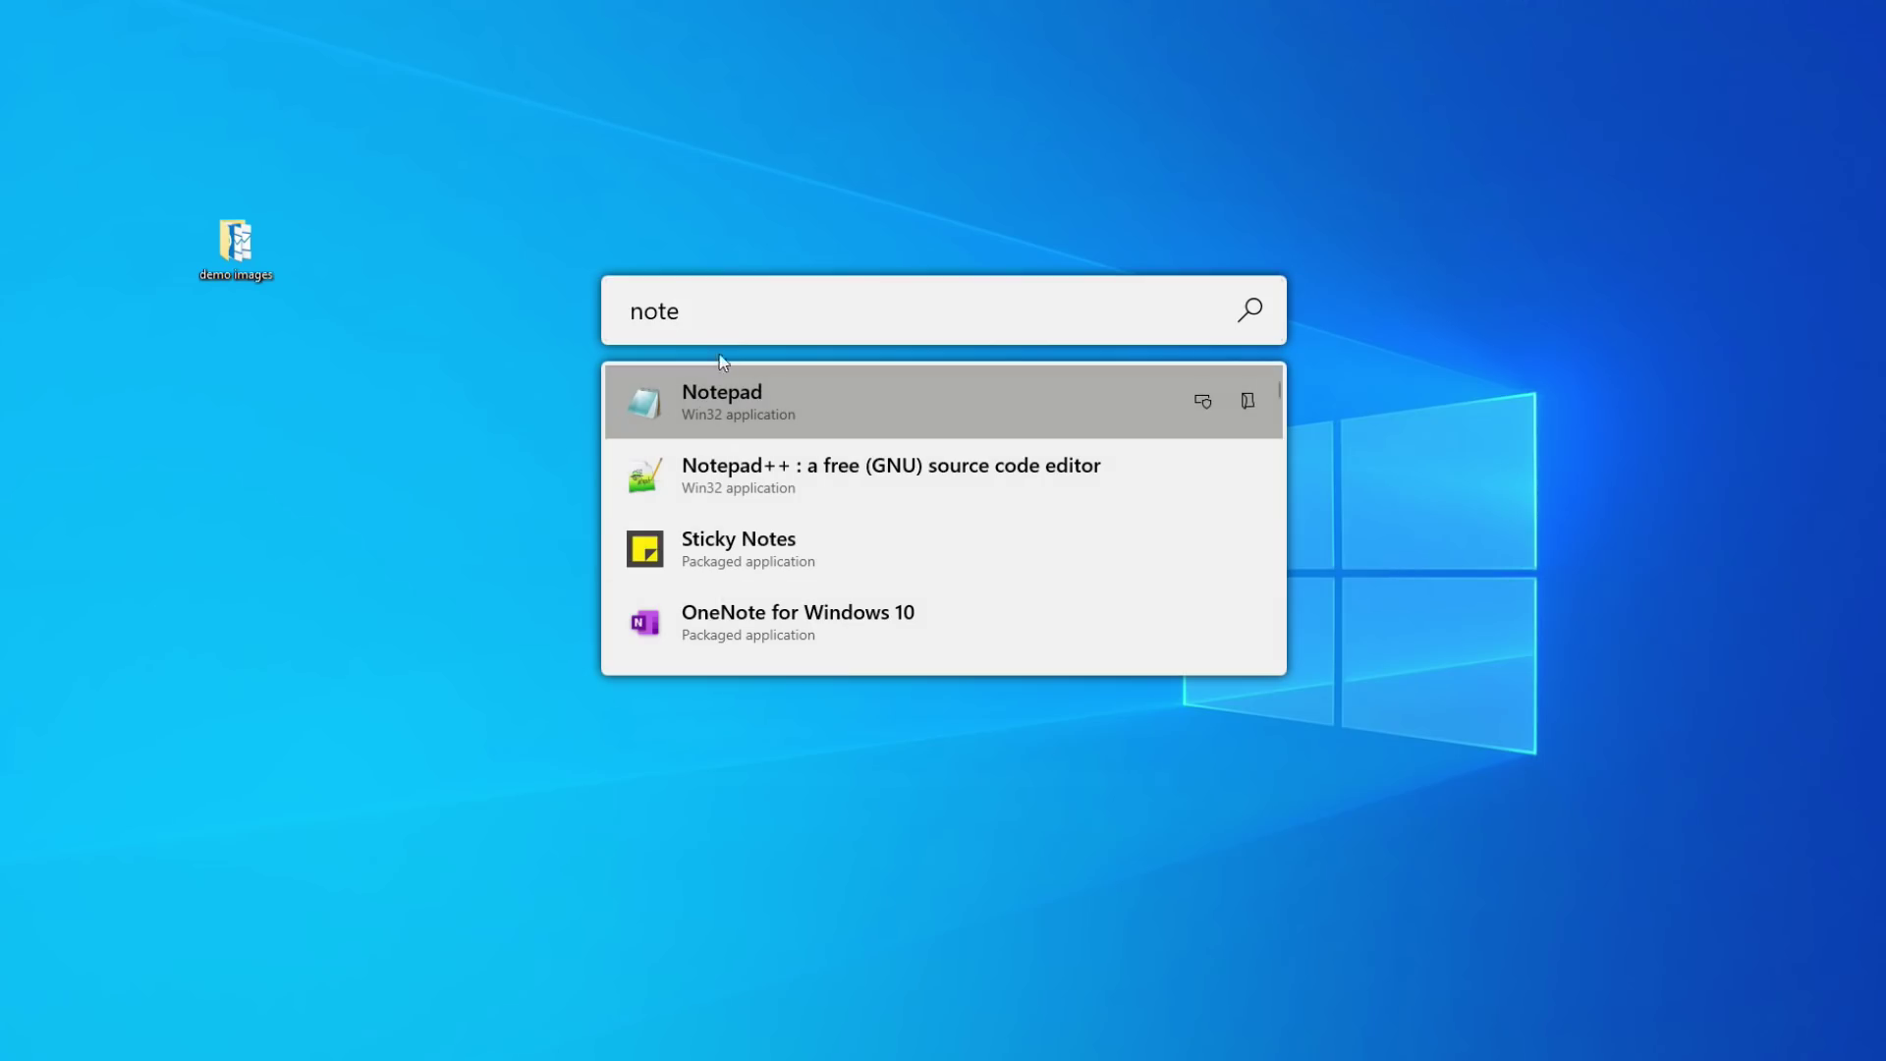
pyautogui.moveTo(706, 319); pyautogui.dragTo(615, 312)
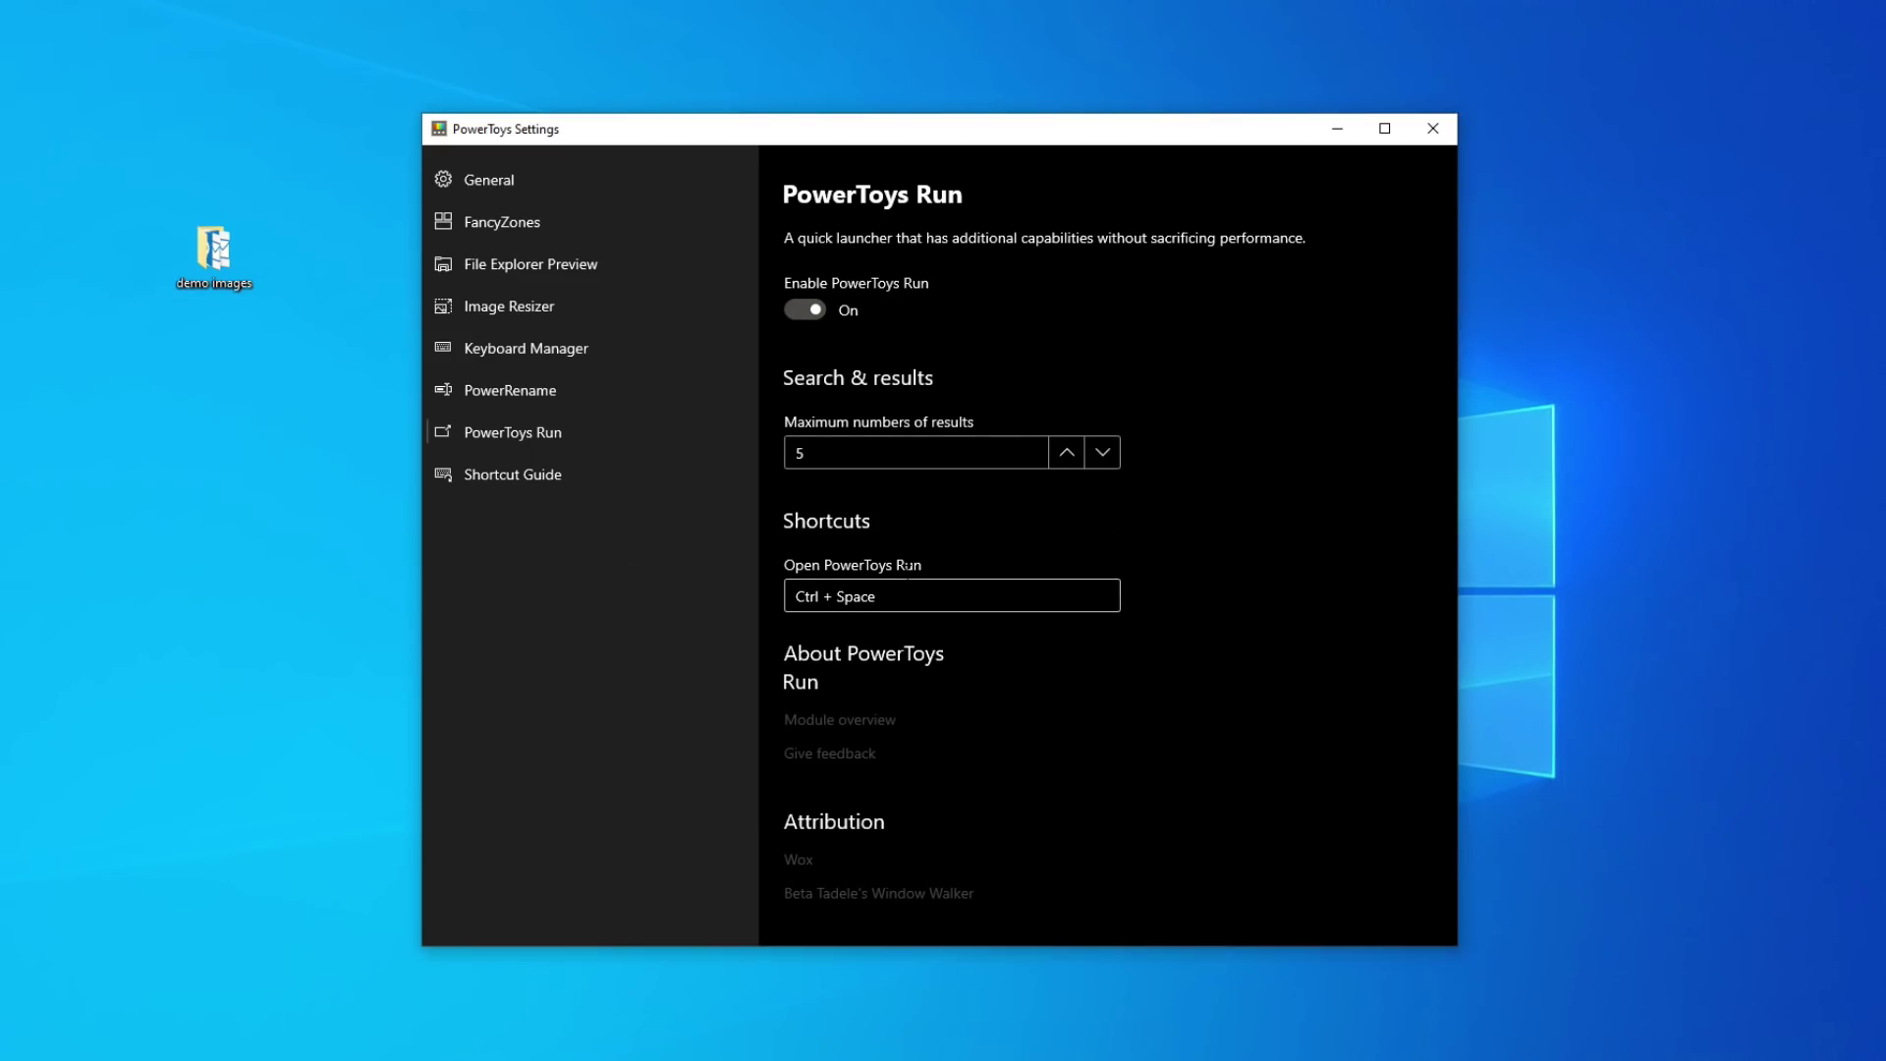
# Close PowerToys Settings from the Shortcut Guide page and hold Windows to show the overlay.
pyautogui.click(544, 480)
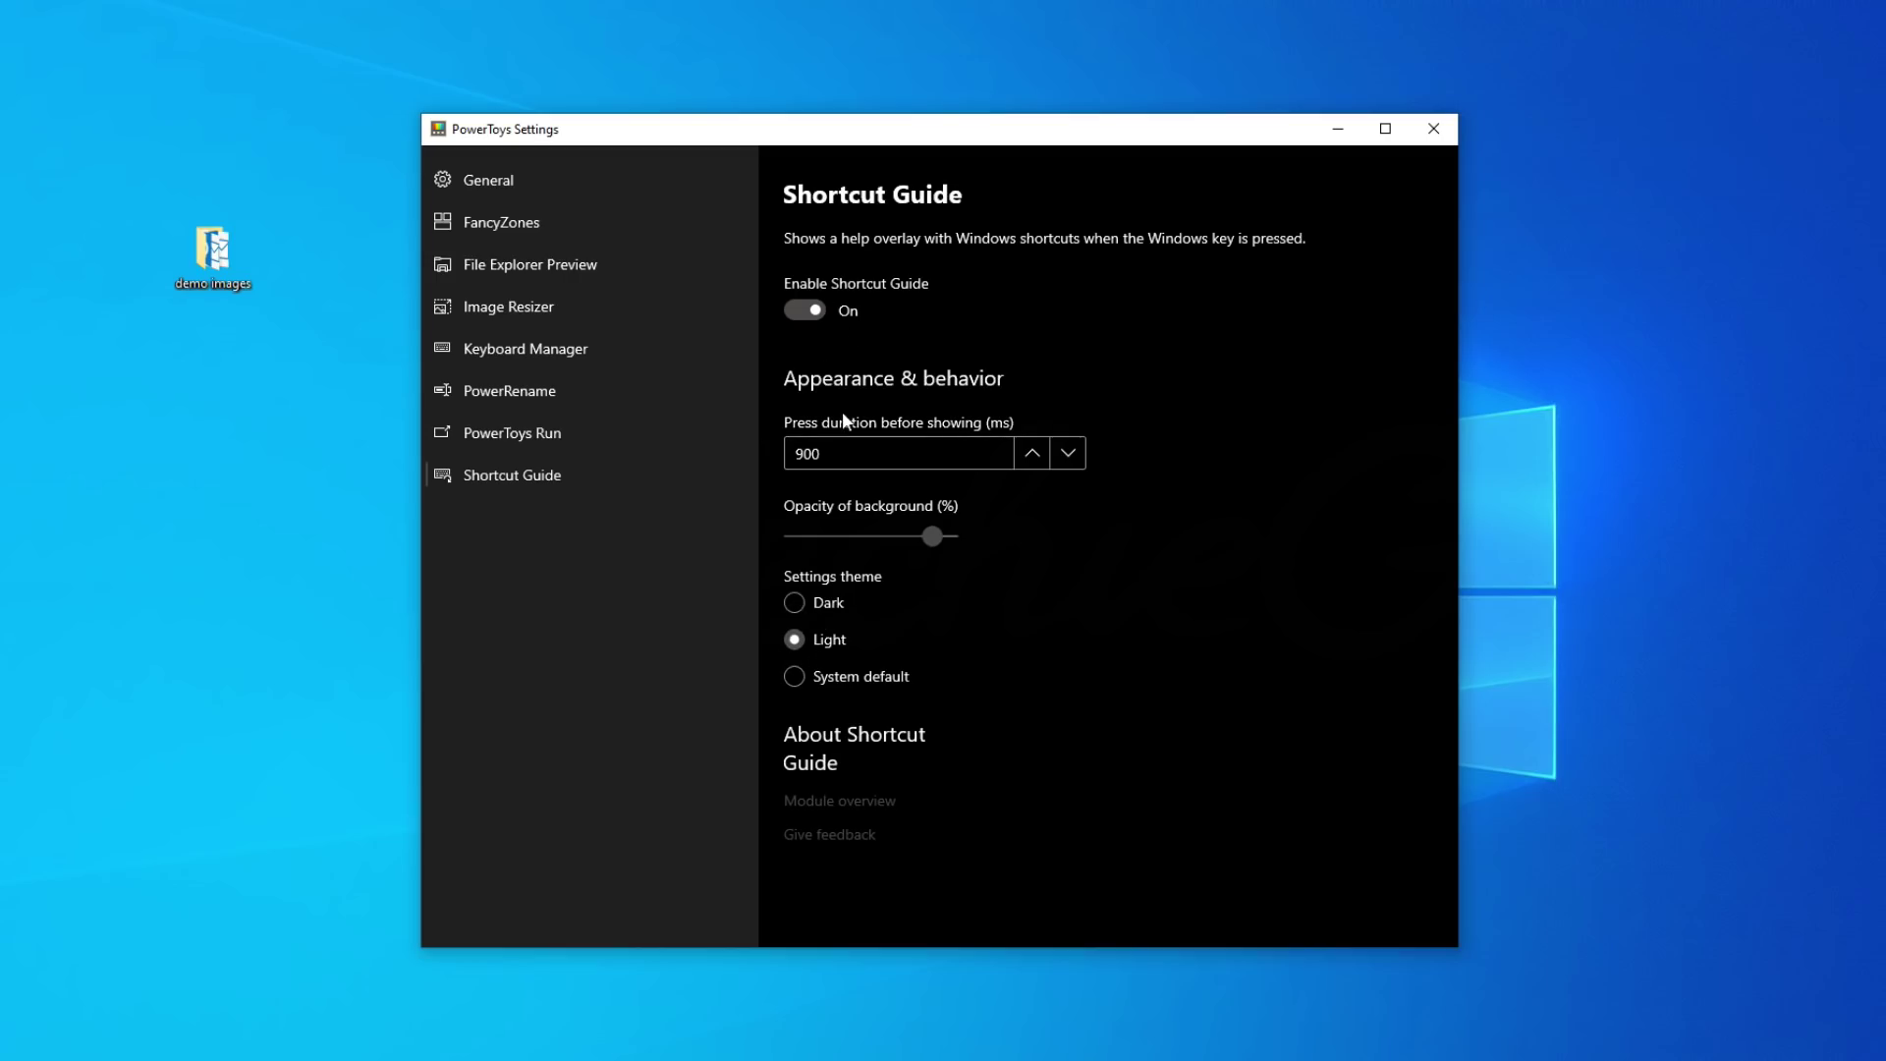
pyautogui.click(1434, 129)
pyautogui.press('super')
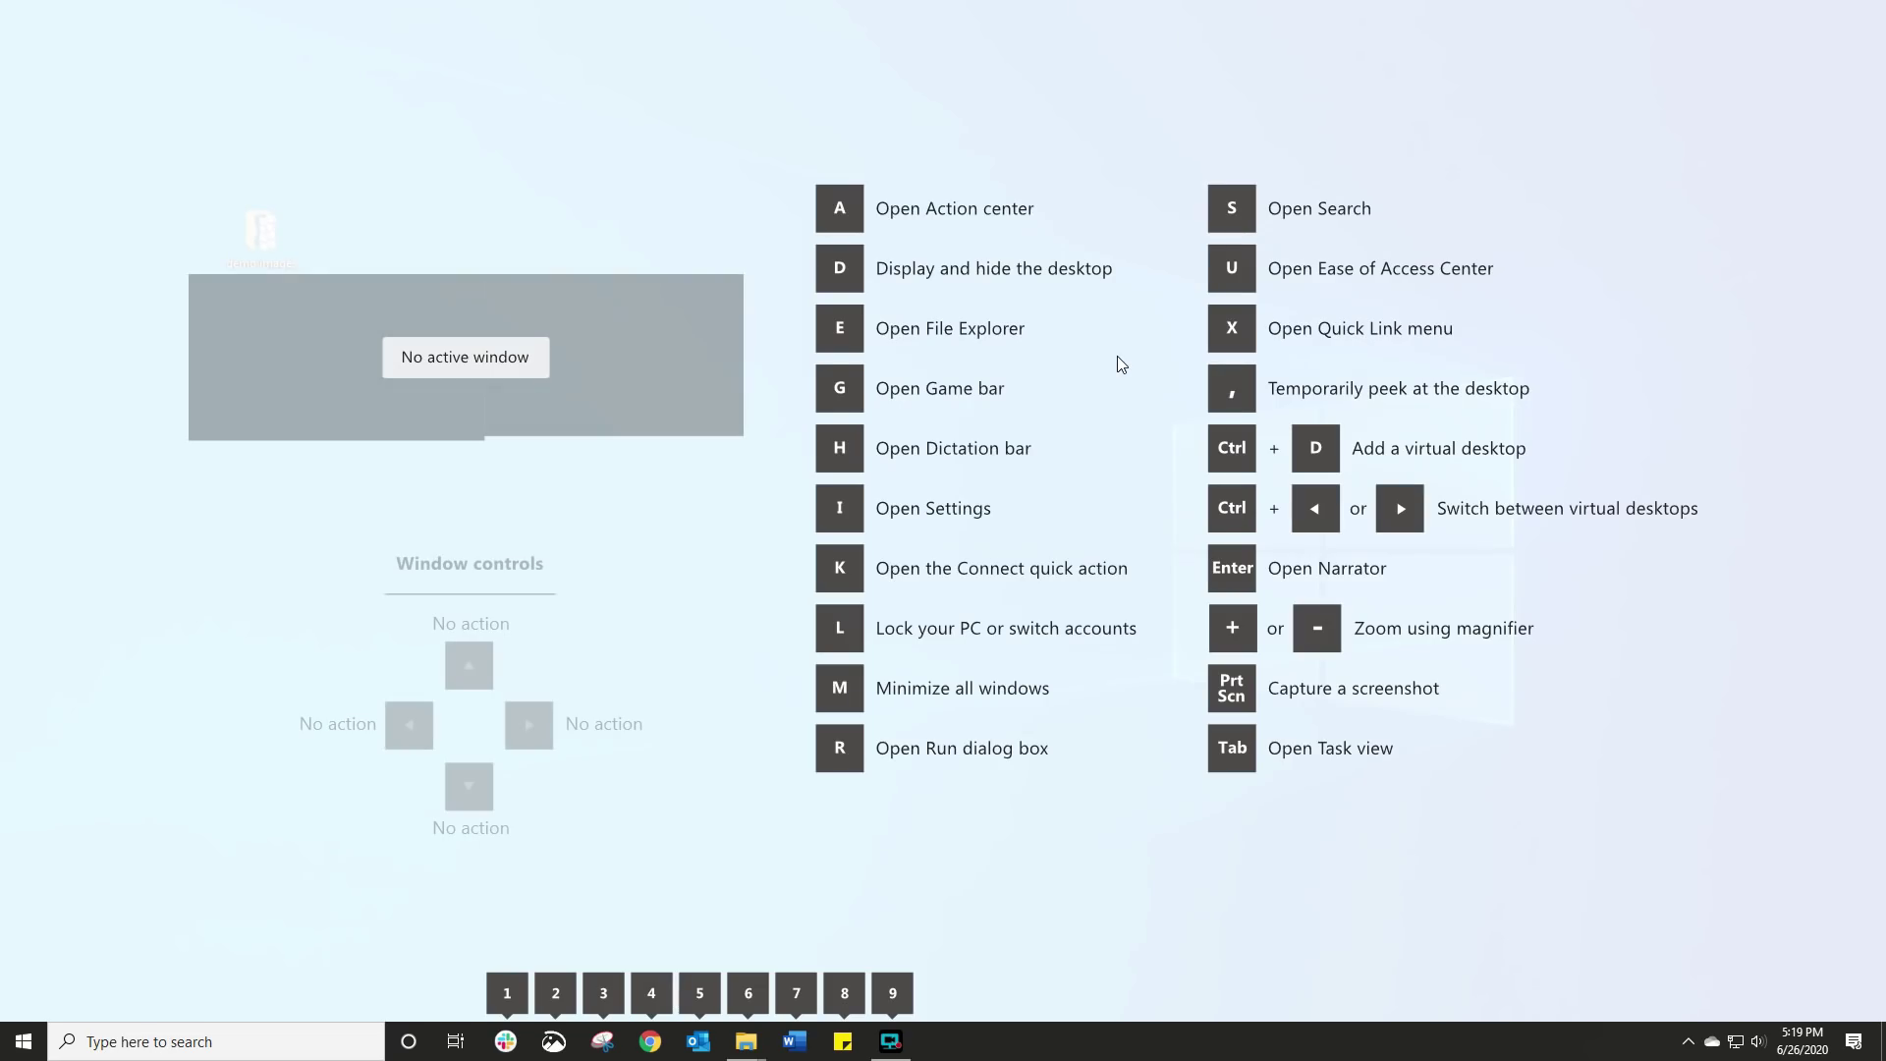
pyautogui.press('super+s')
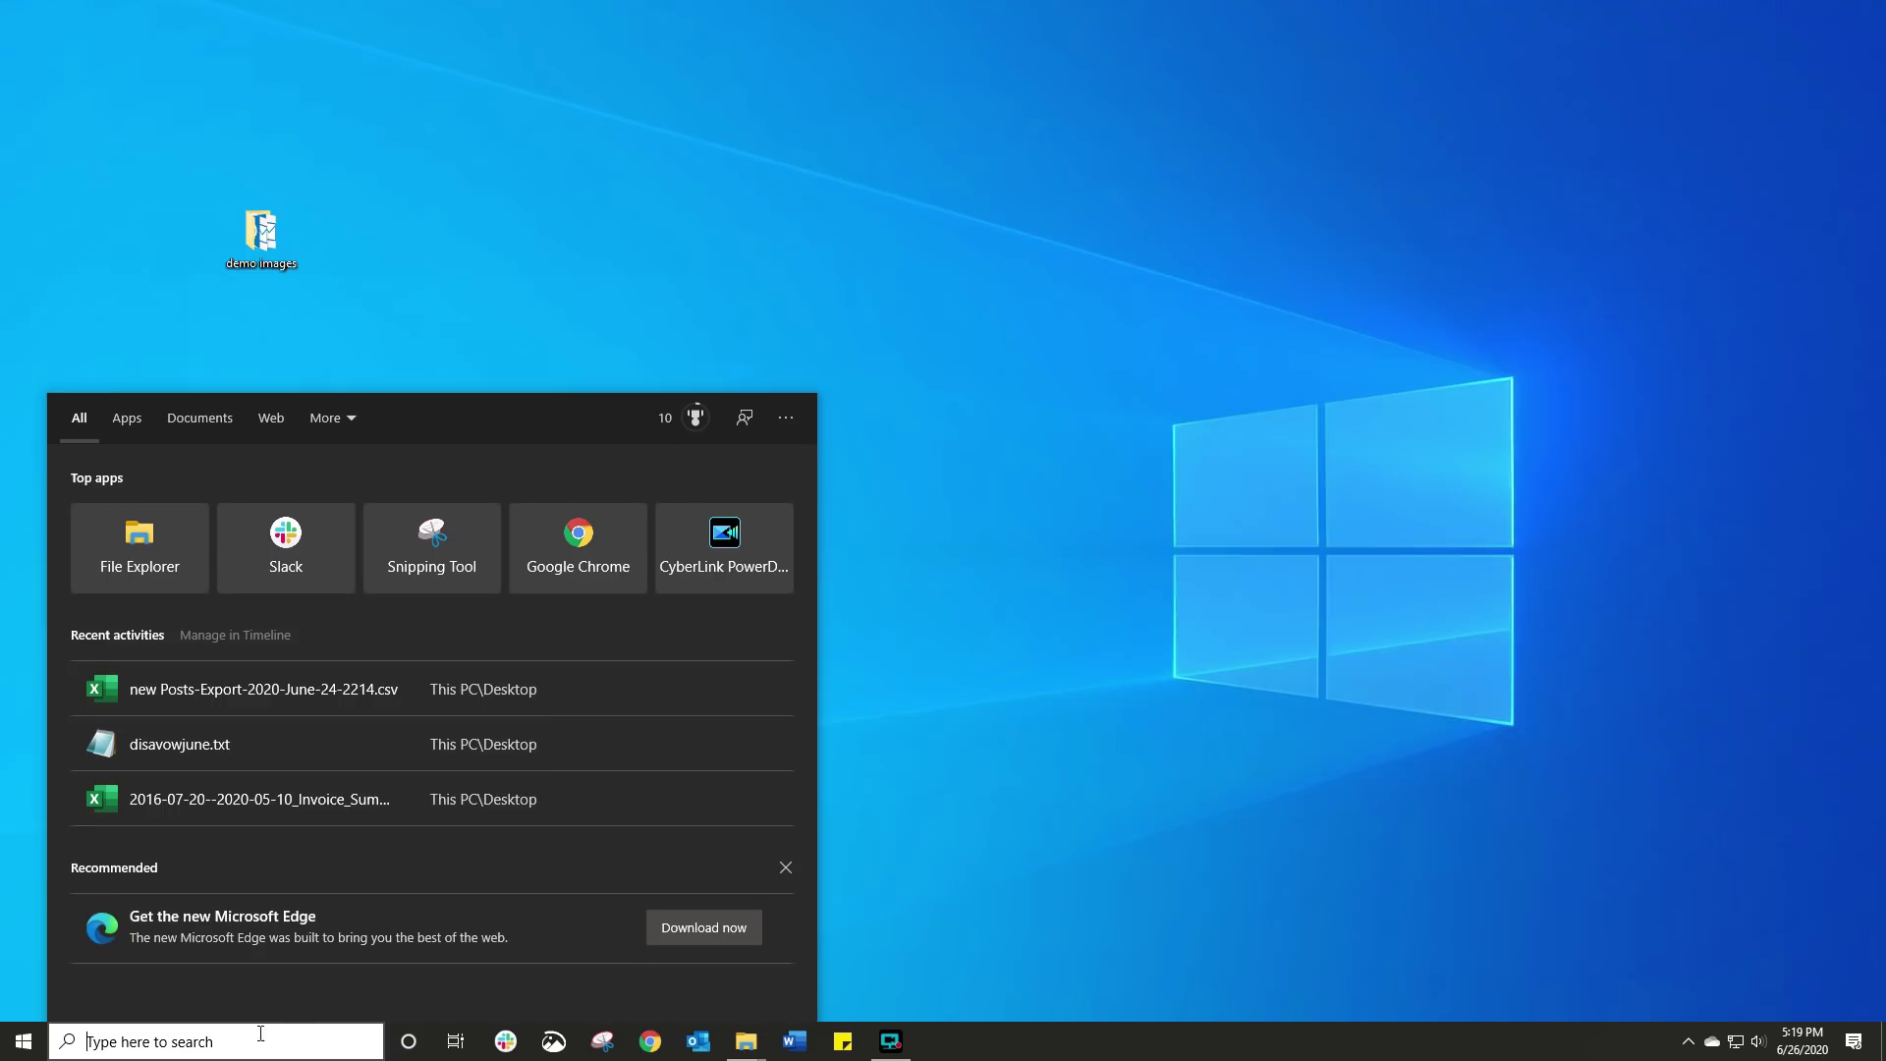
pyautogui.click(1059, 578)
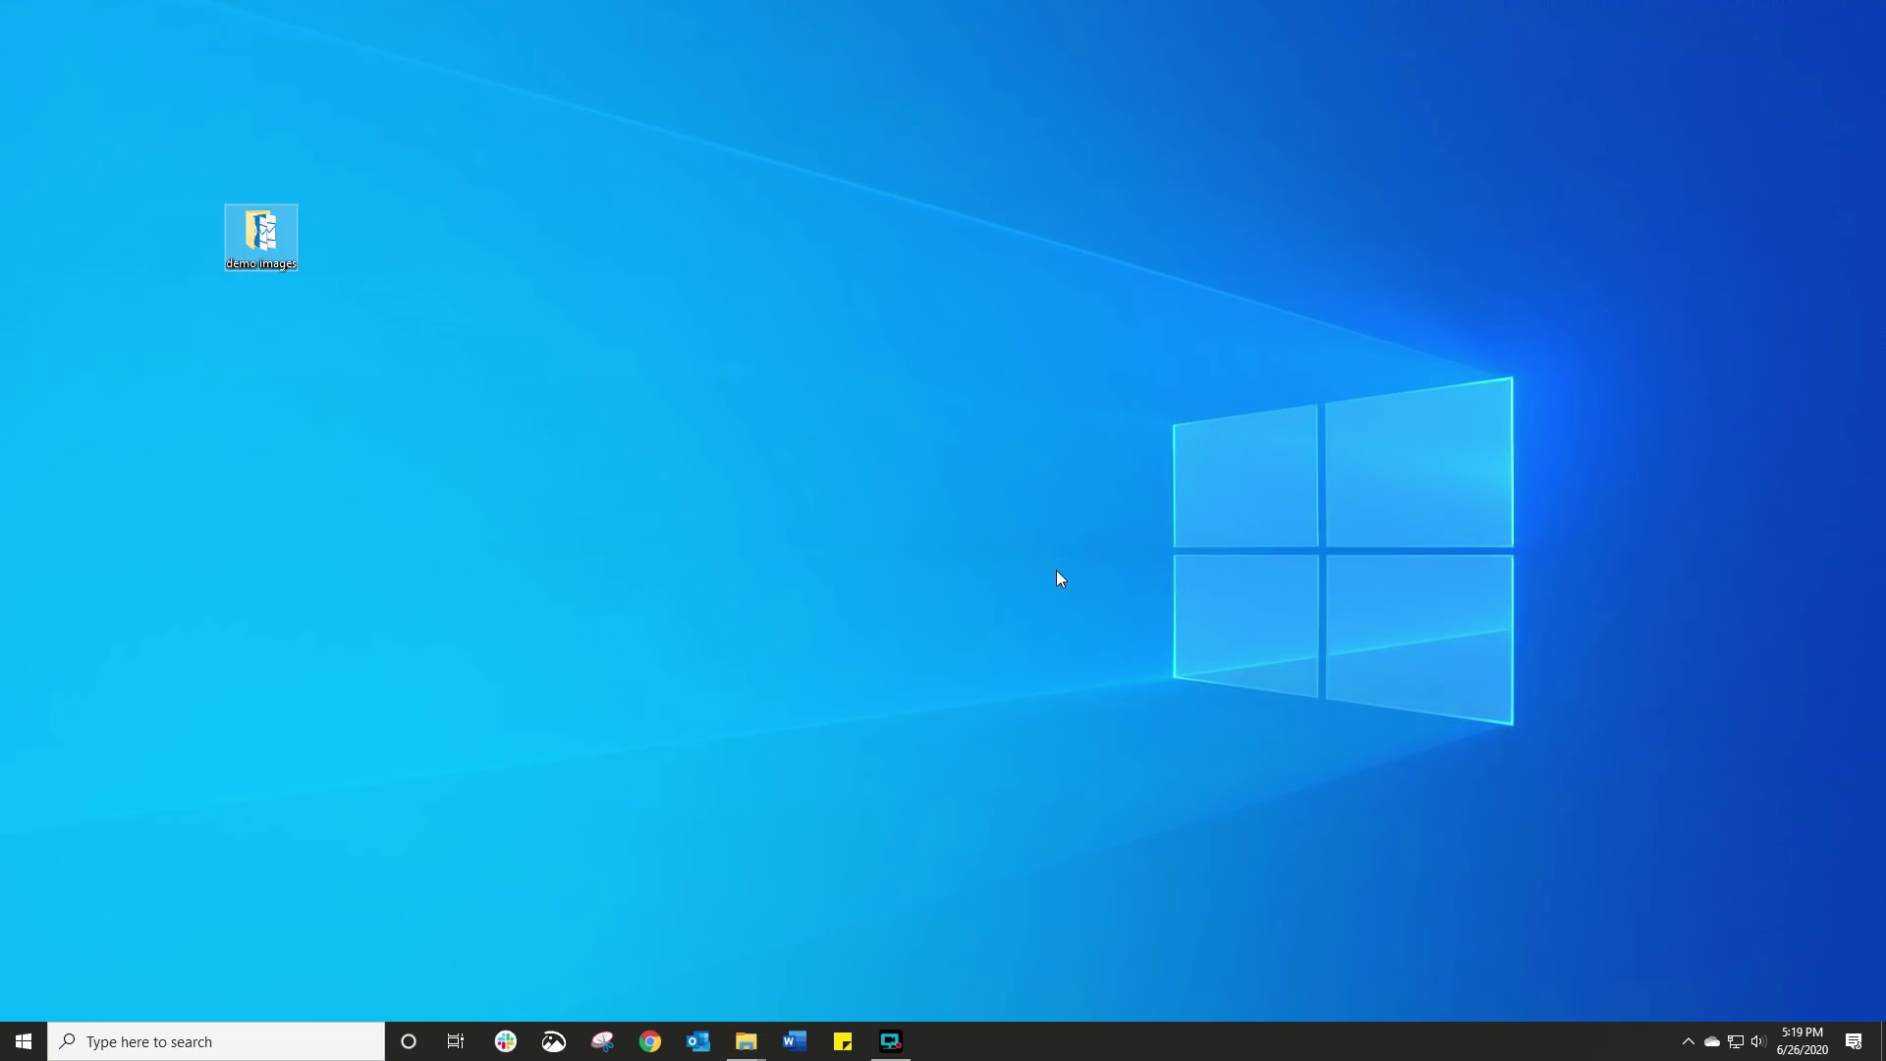
pyautogui.press('super')
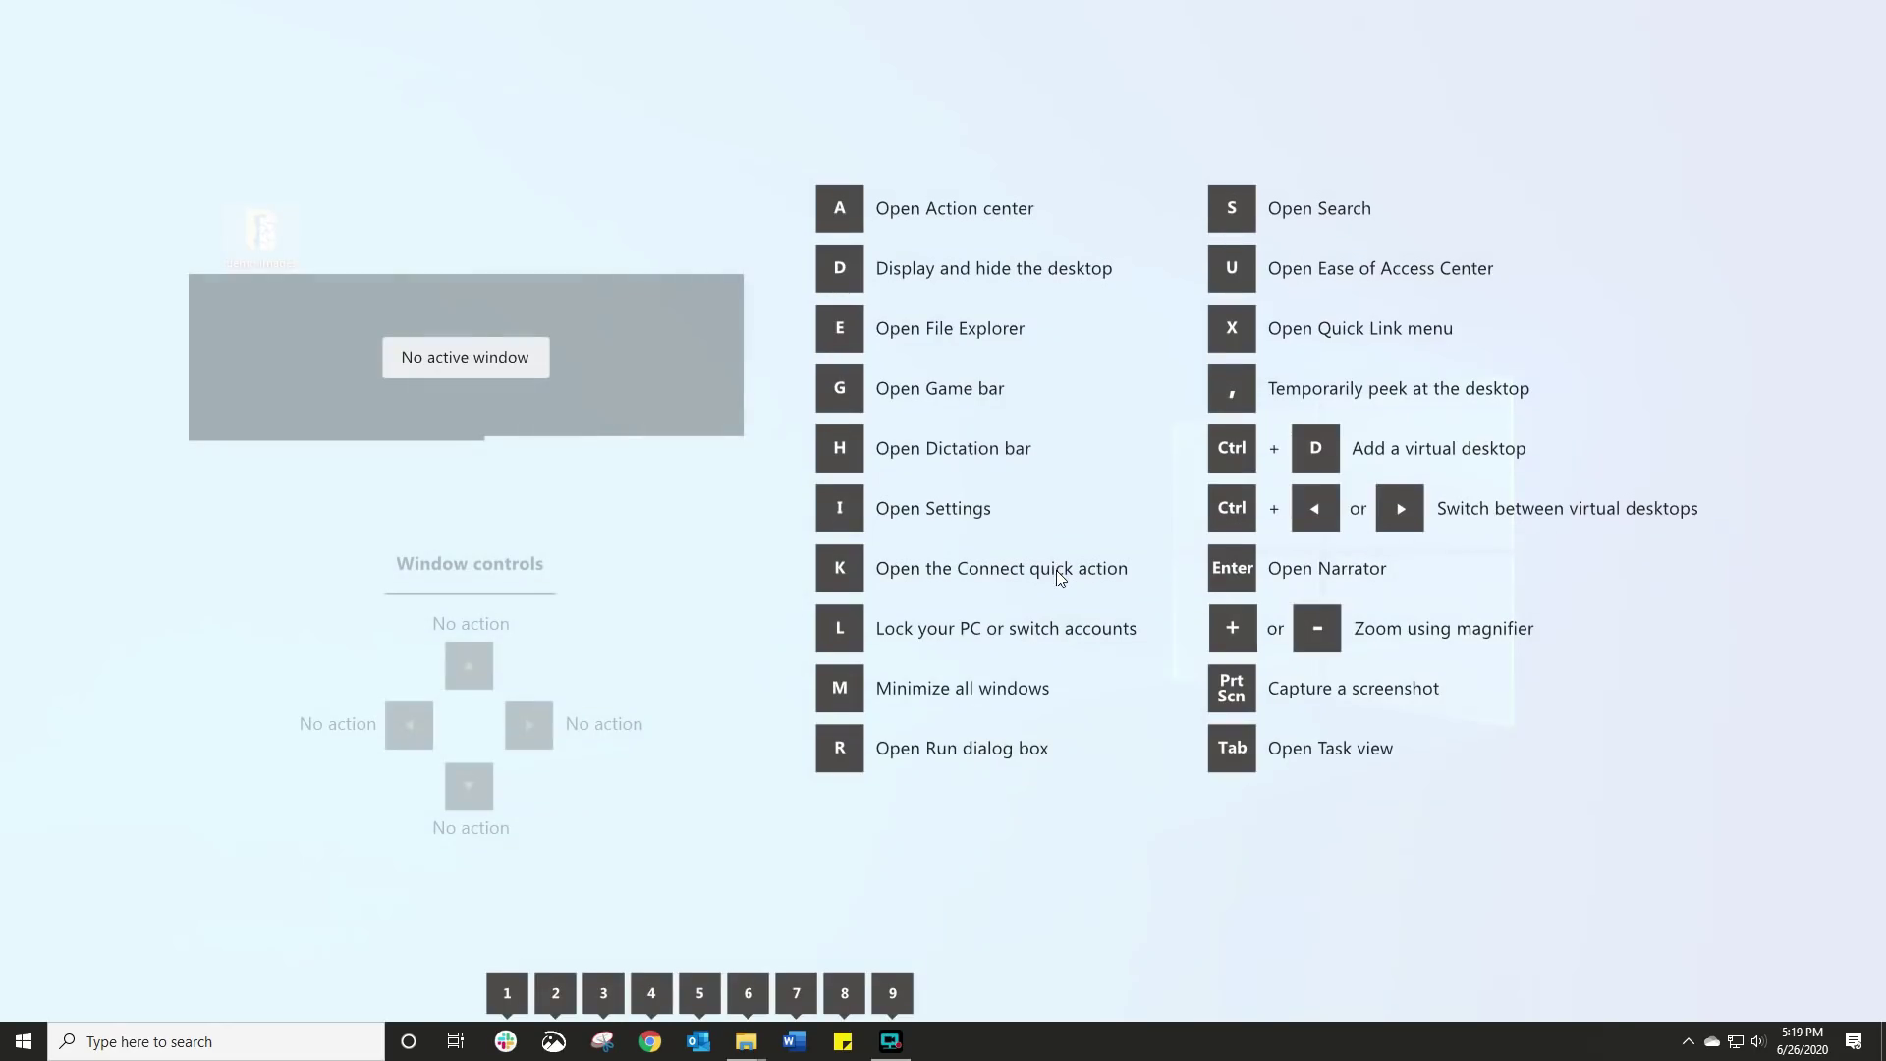